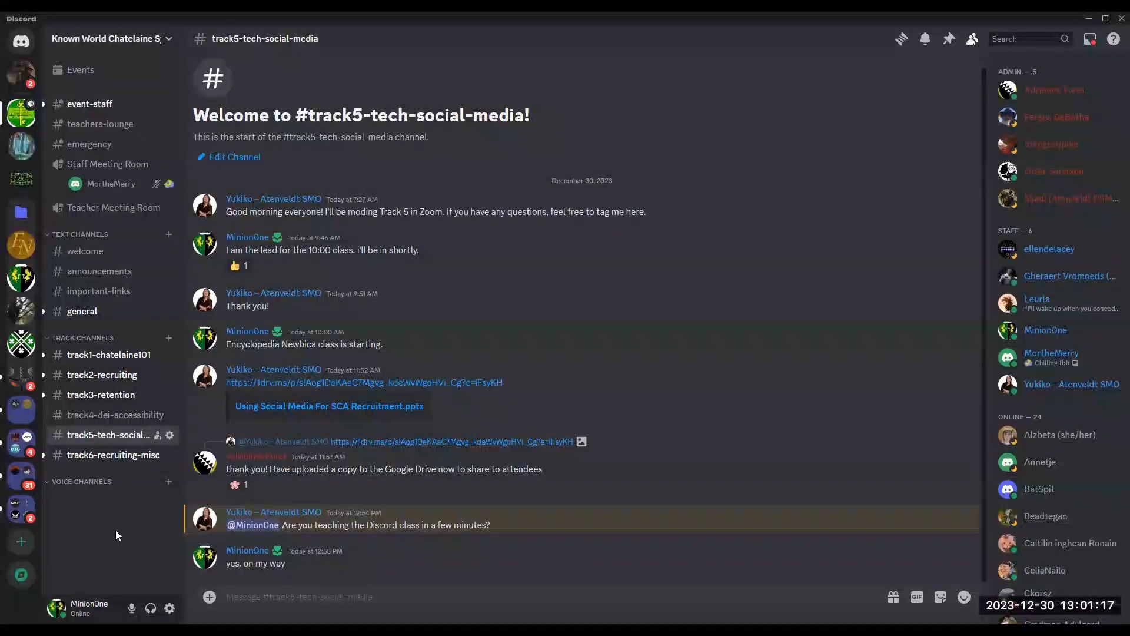
# Step: Create a new server of your own, for you and your friends, keeping the default server name
pyautogui.click(23, 545)
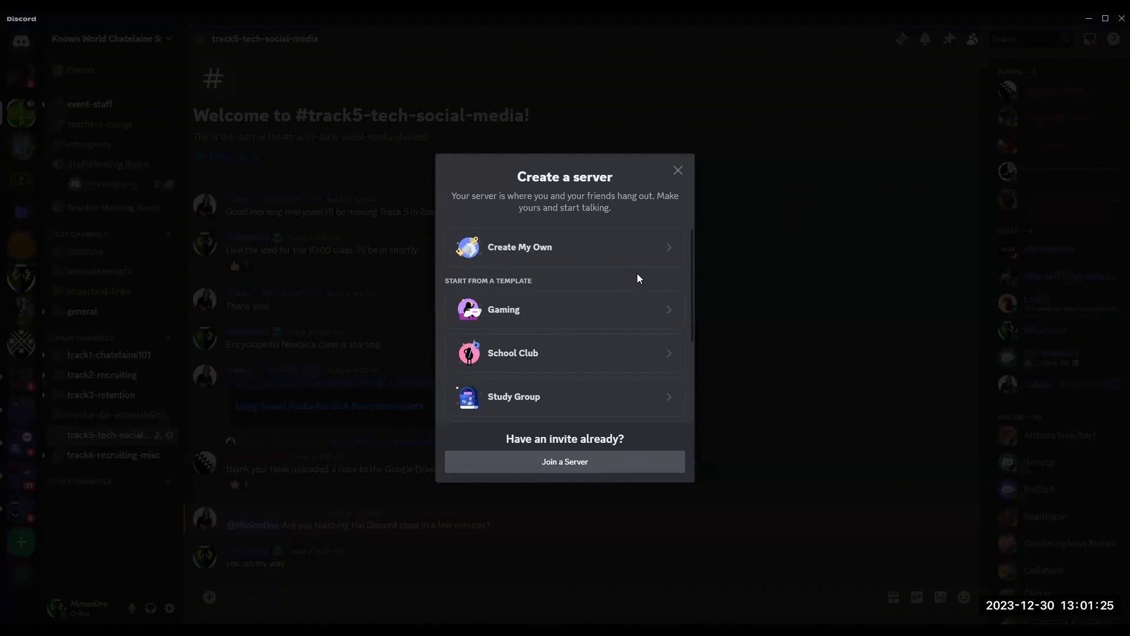
pyautogui.scroll(-3, 647, 289)
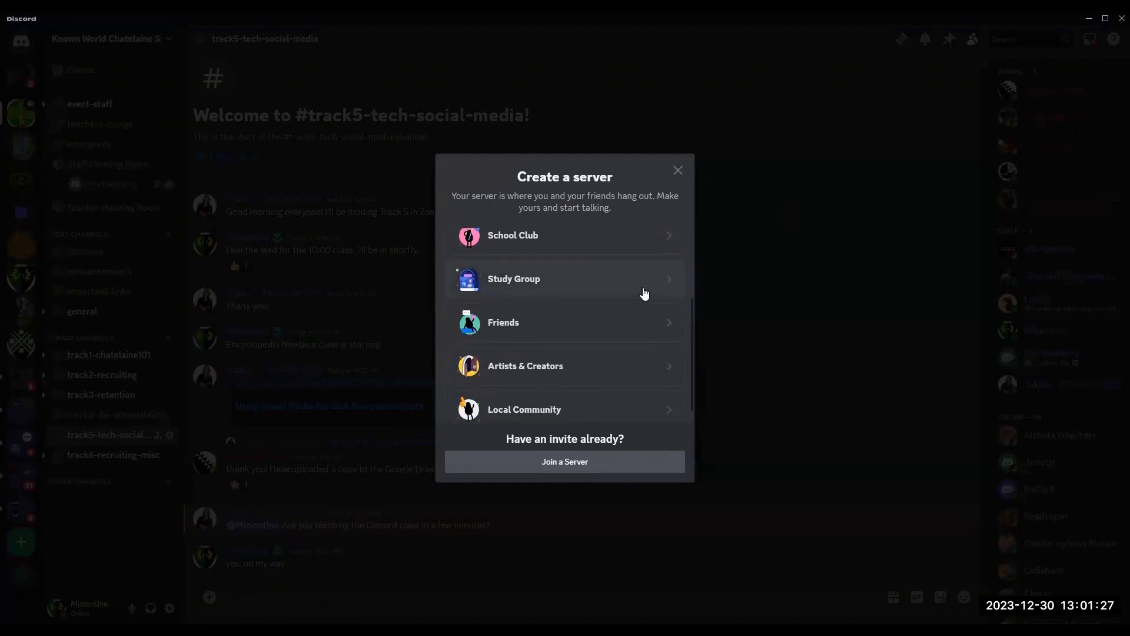
pyautogui.scroll(-1, 612, 371)
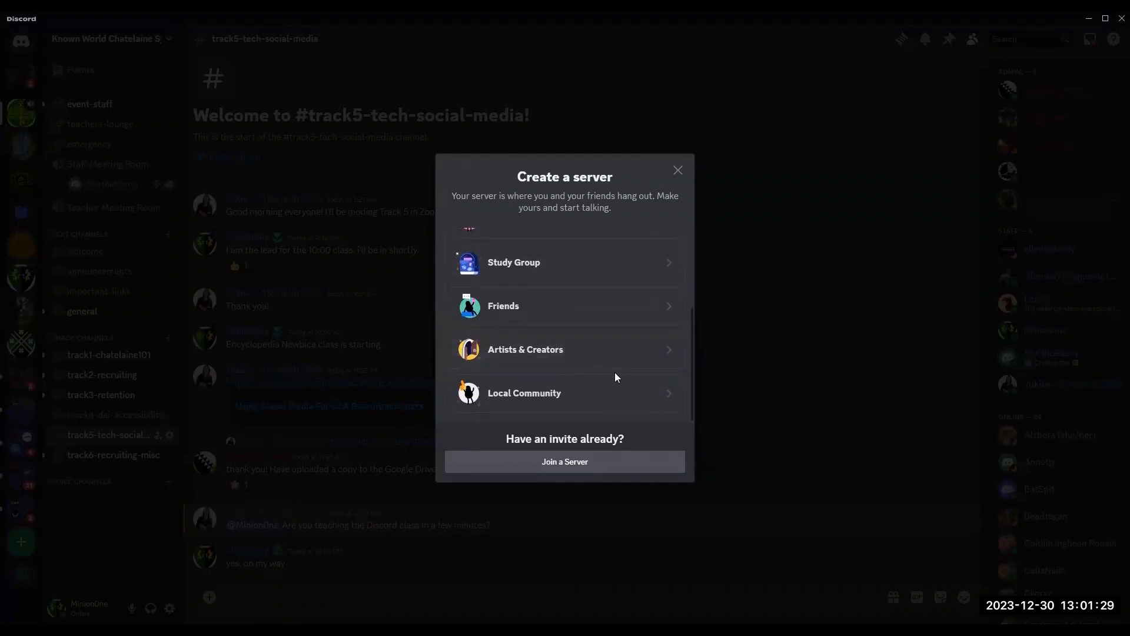
pyautogui.scroll(3, 615, 372)
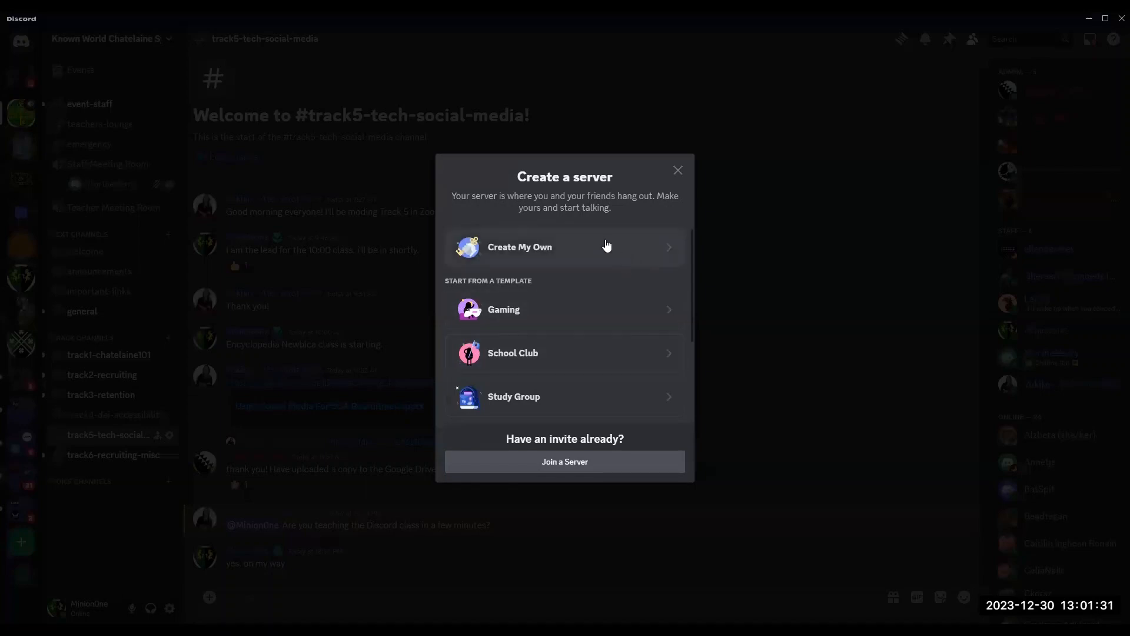
pyautogui.click(583, 254)
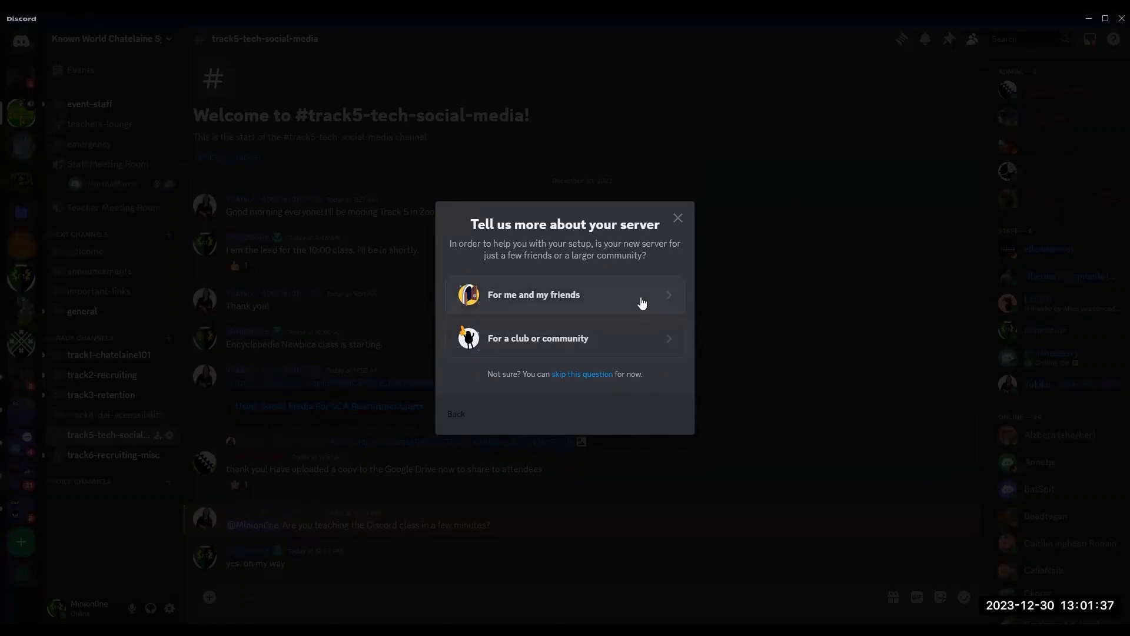
pyautogui.click(606, 301)
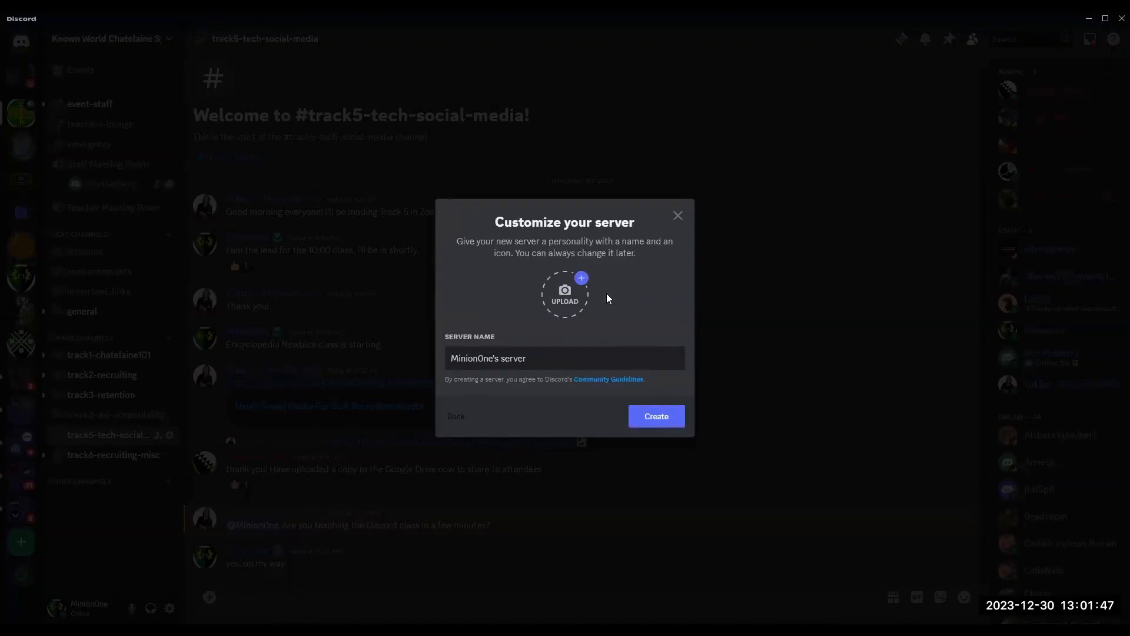
pyautogui.press('Home')
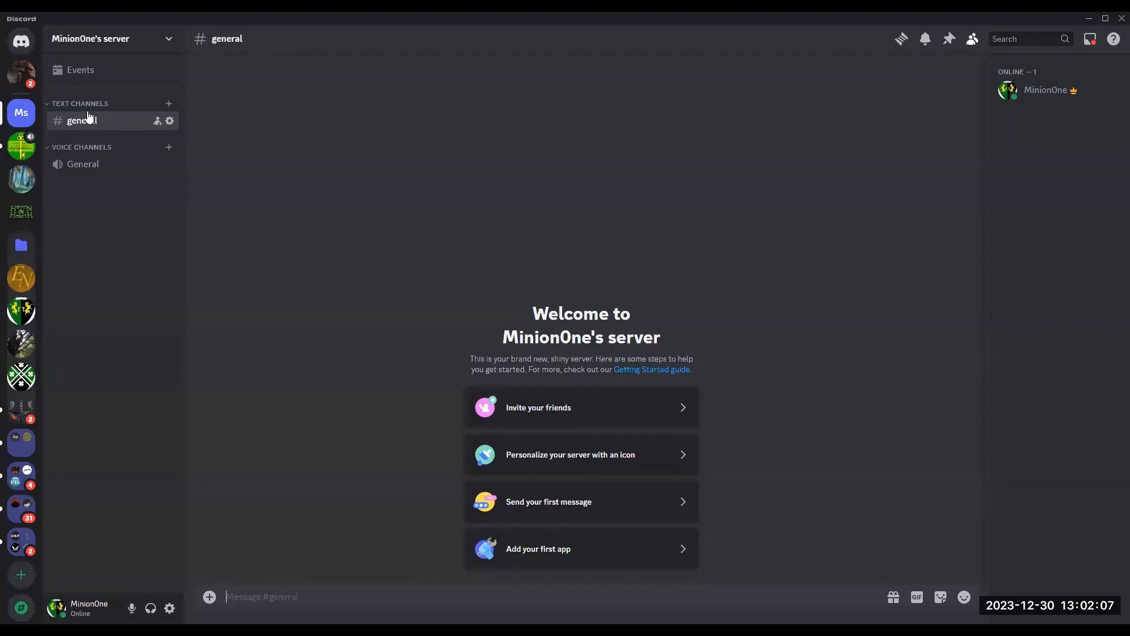
# Step: Create a channel category named Type 1
pyautogui.click(171, 104)
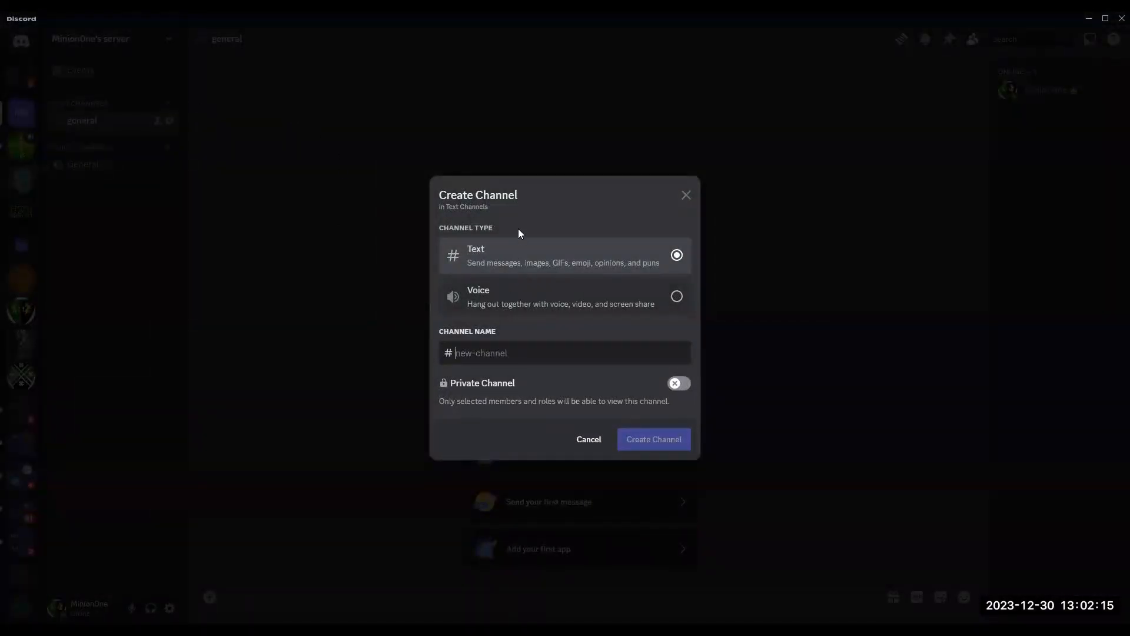
pyautogui.click(588, 439)
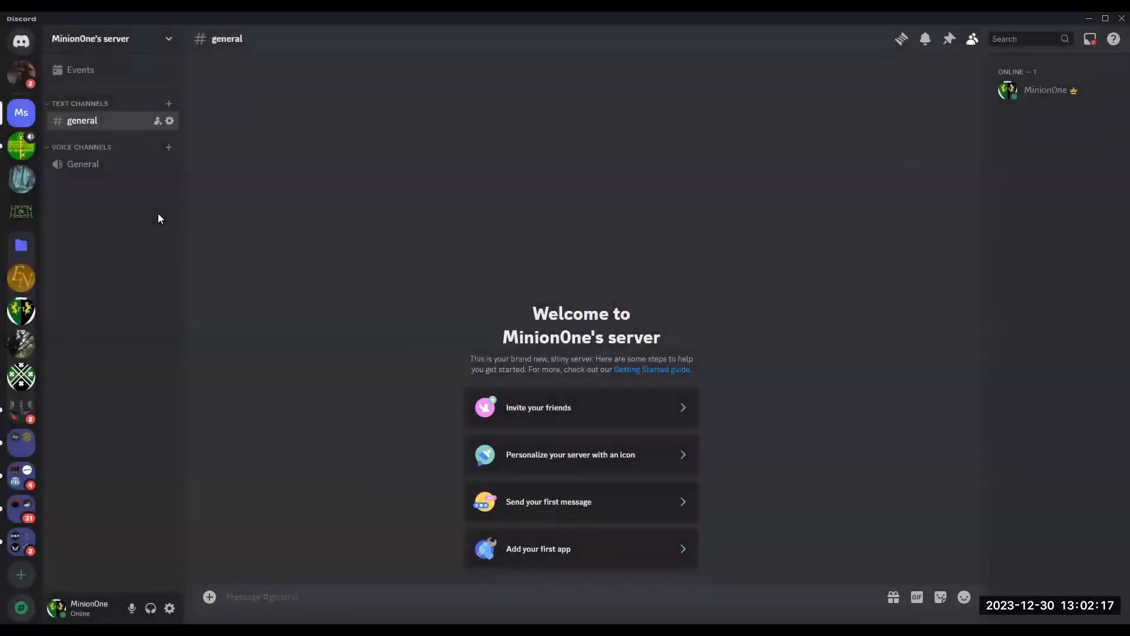
pyautogui.click(167, 39)
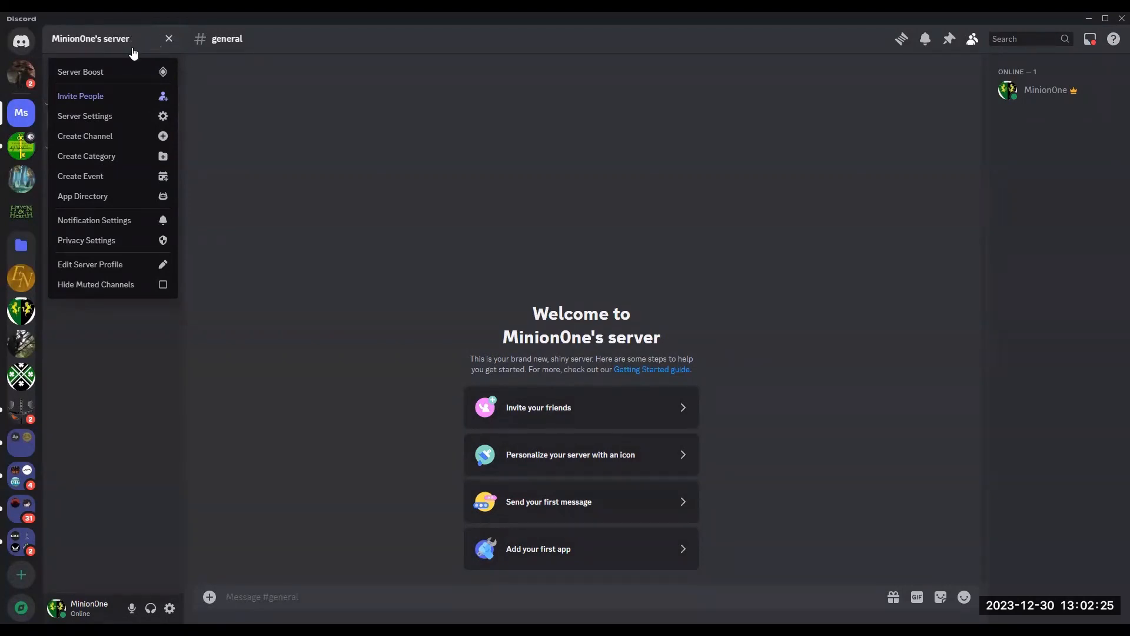
pyautogui.click(125, 158)
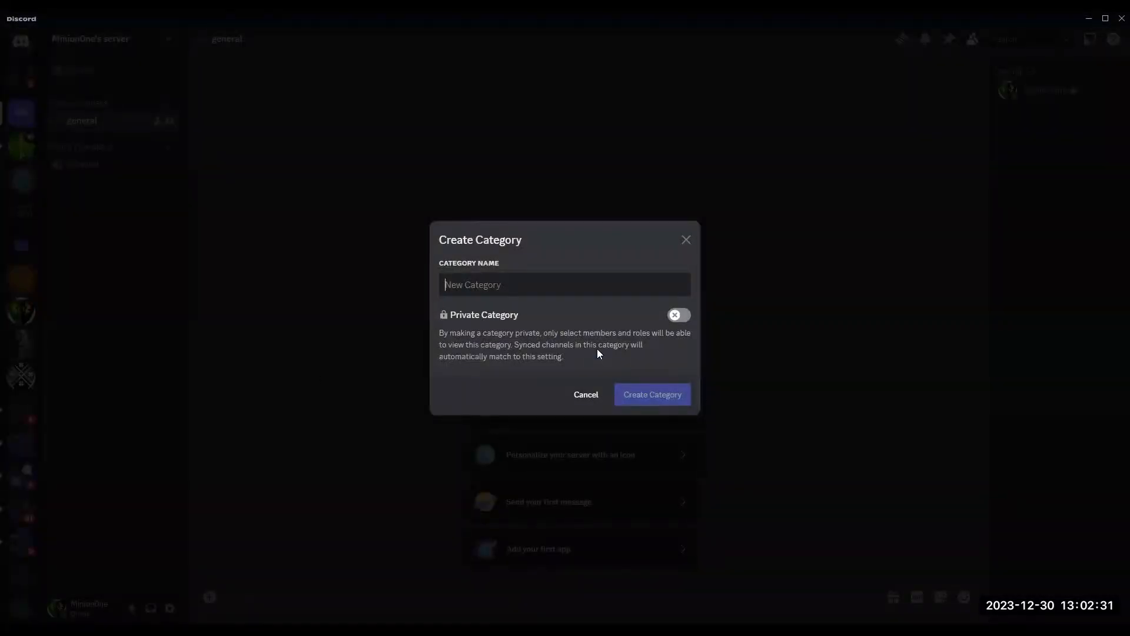
pyautogui.write('Type 1')
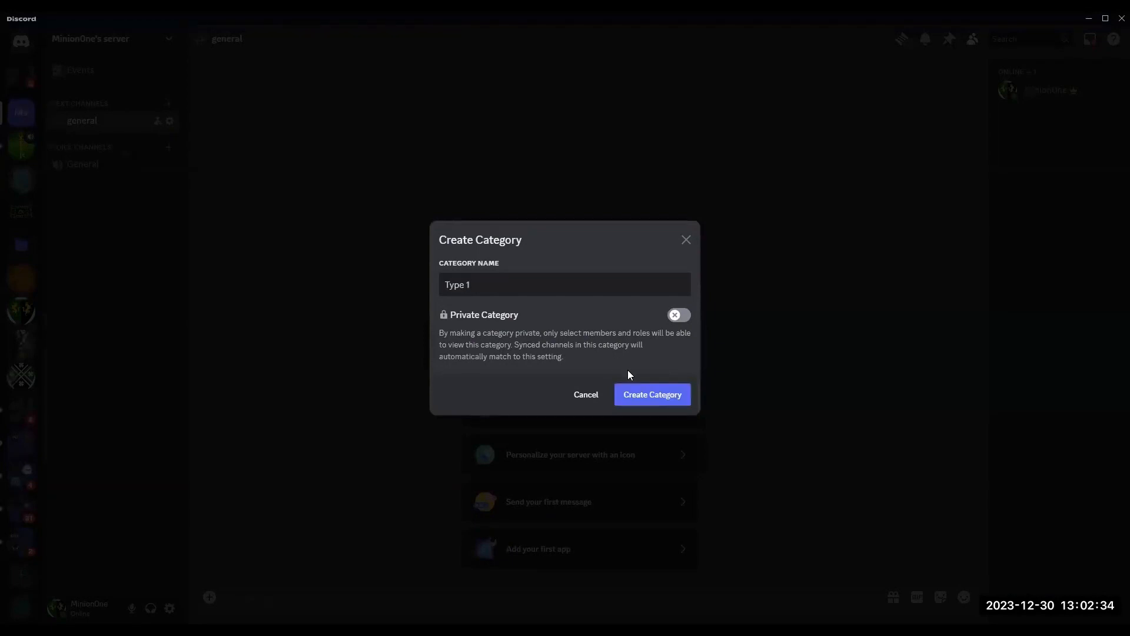
pyautogui.click(652, 395)
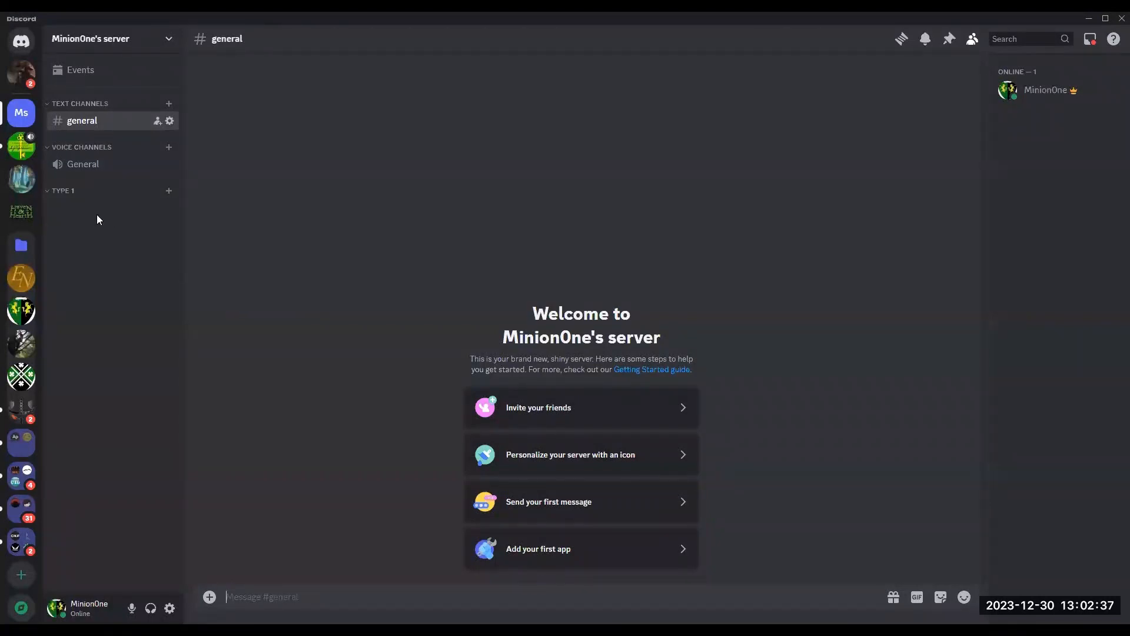
# Step: Create a second channel category named Type 2
pyautogui.click(169, 42)
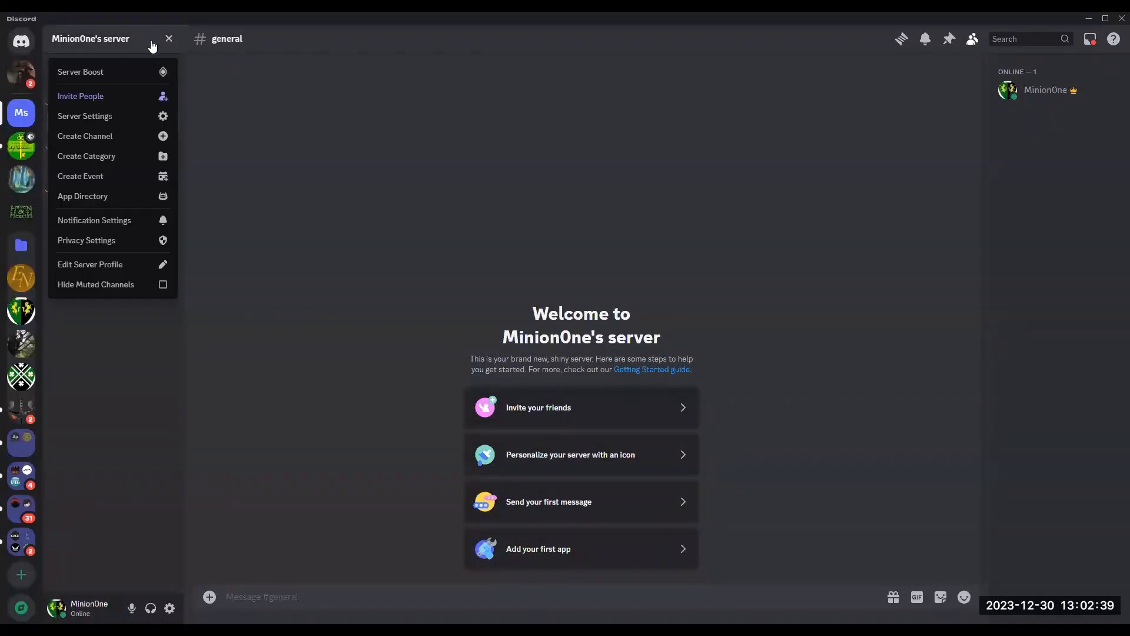
pyautogui.click(129, 157)
pyautogui.write('Type 2')
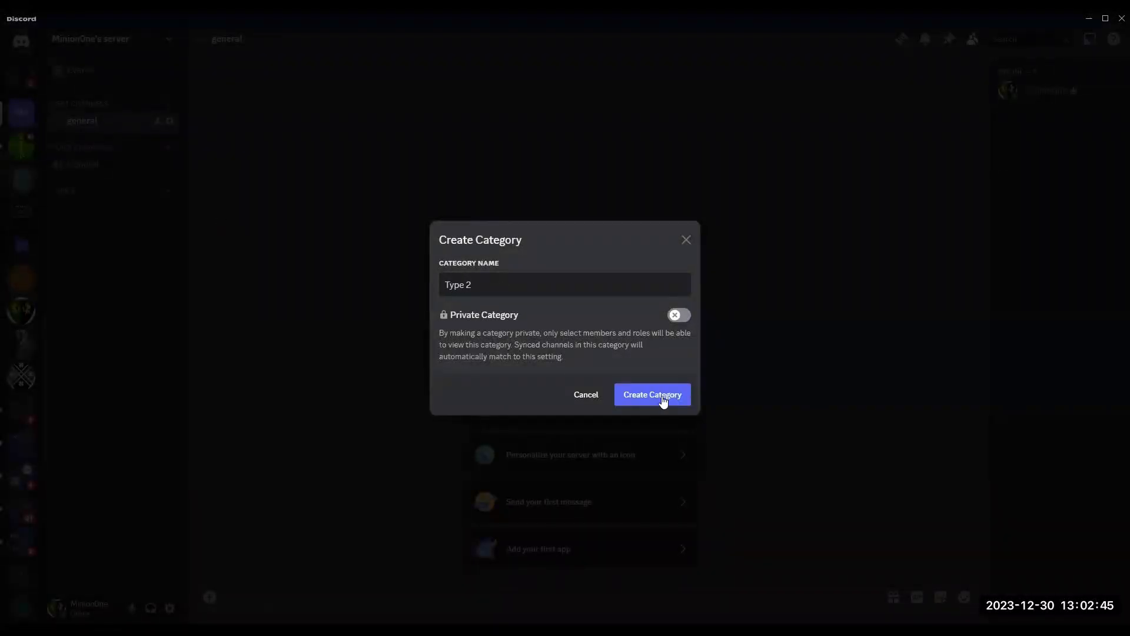
pyautogui.click(661, 396)
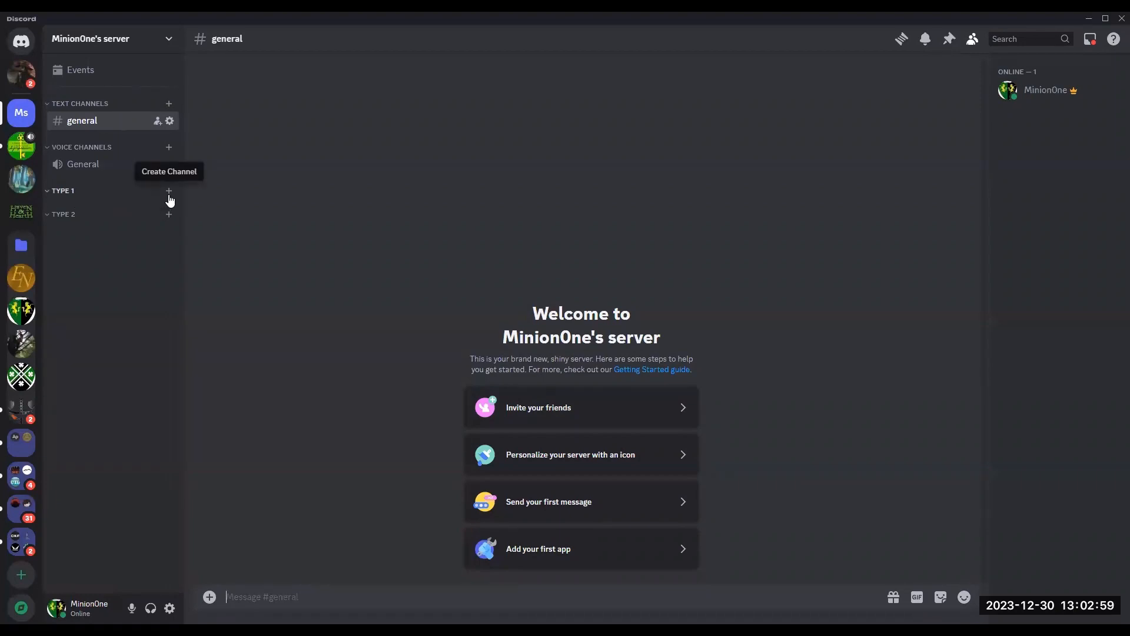
# Step: Create a text channel named channel-1 inside the Type 1 category
pyautogui.click(166, 40)
pyautogui.click(166, 41)
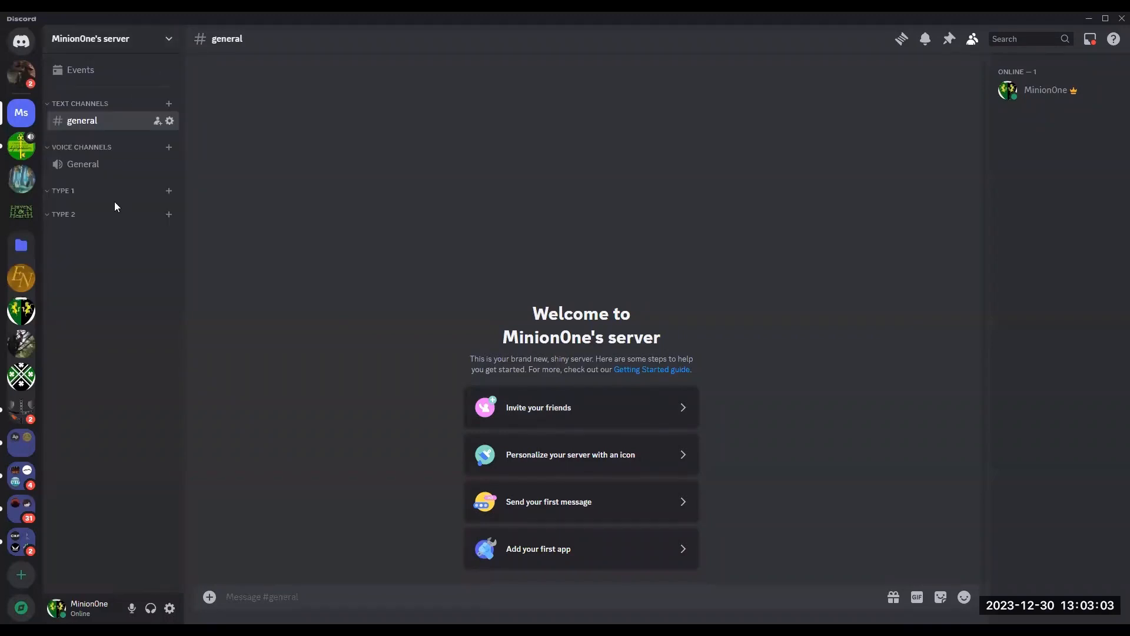
pyautogui.click(169, 191)
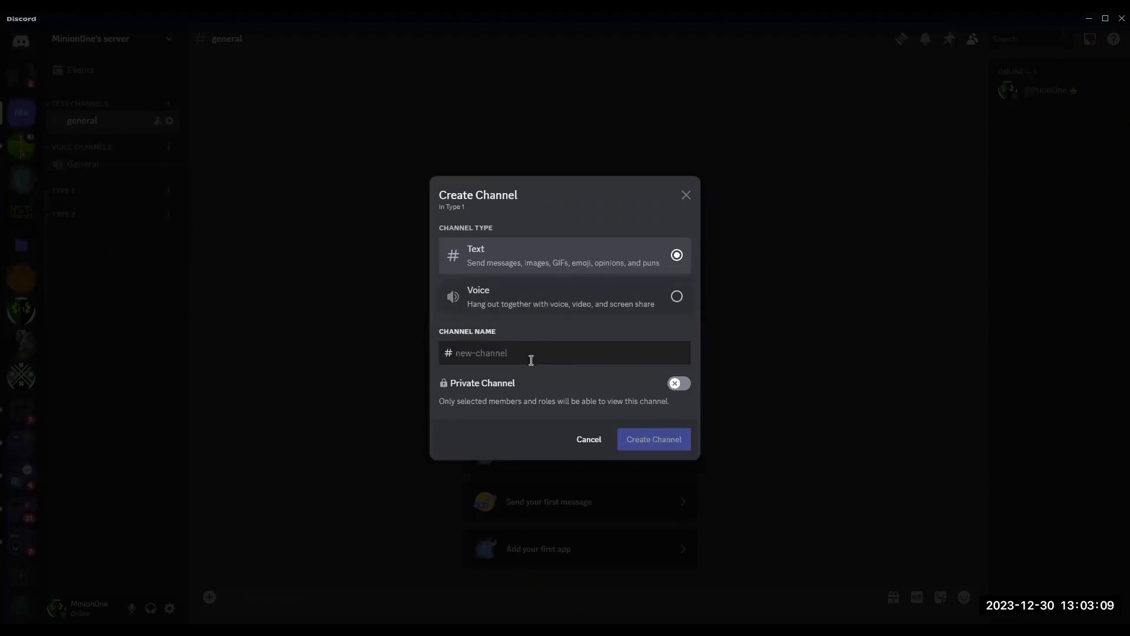
pyautogui.write('channel-1')
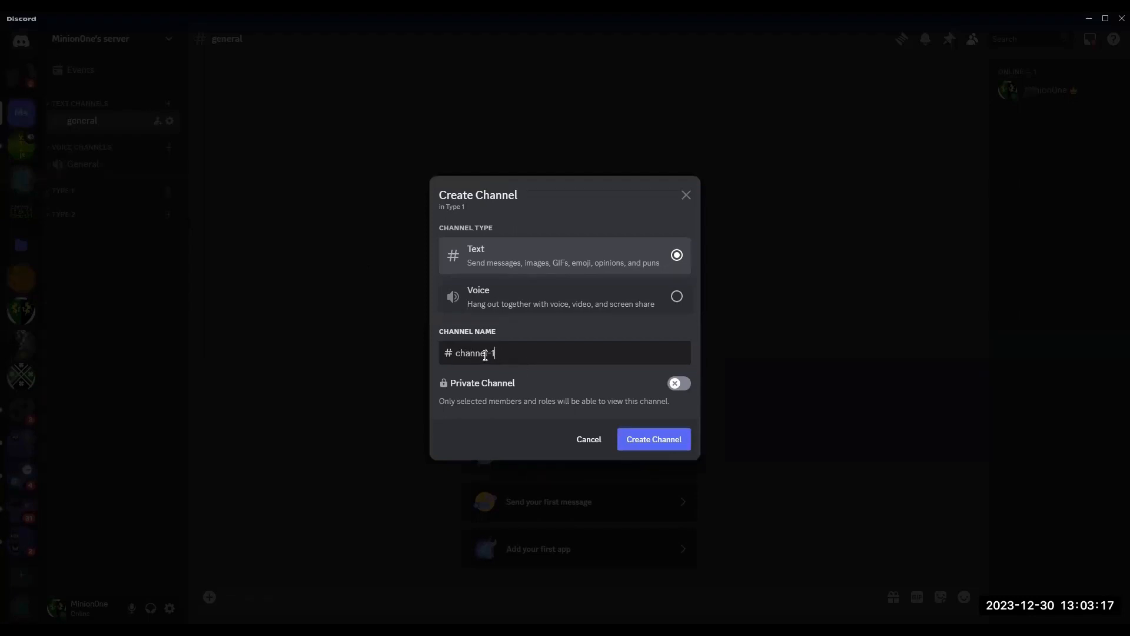
pyautogui.click(676, 296)
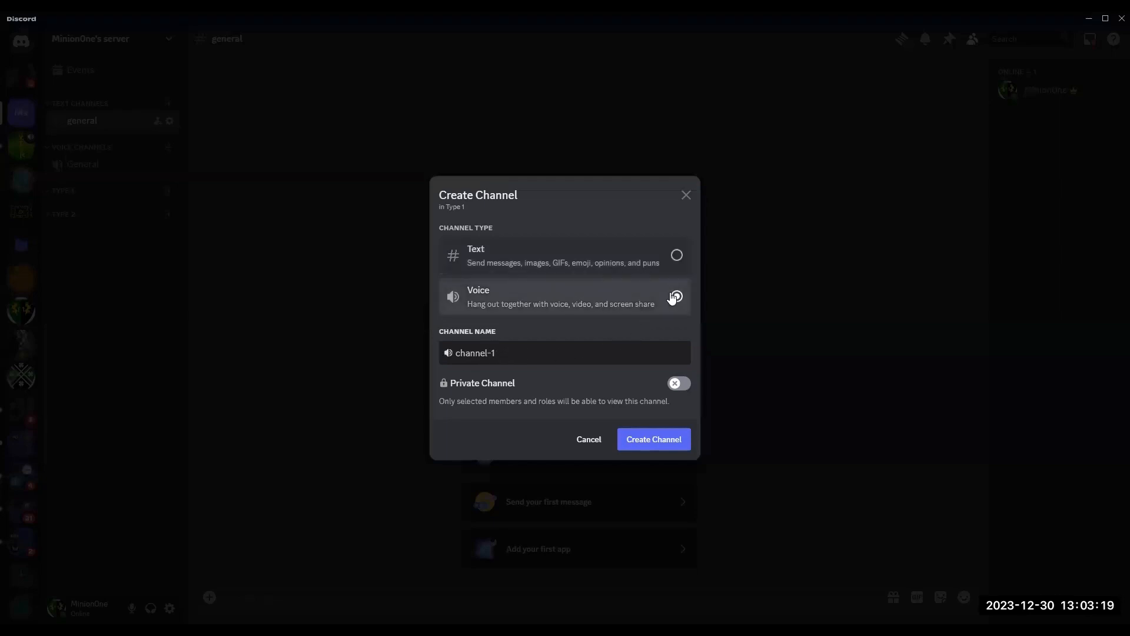
pyautogui.press('BackSpace')
pyautogui.click(676, 257)
pyautogui.click(643, 443)
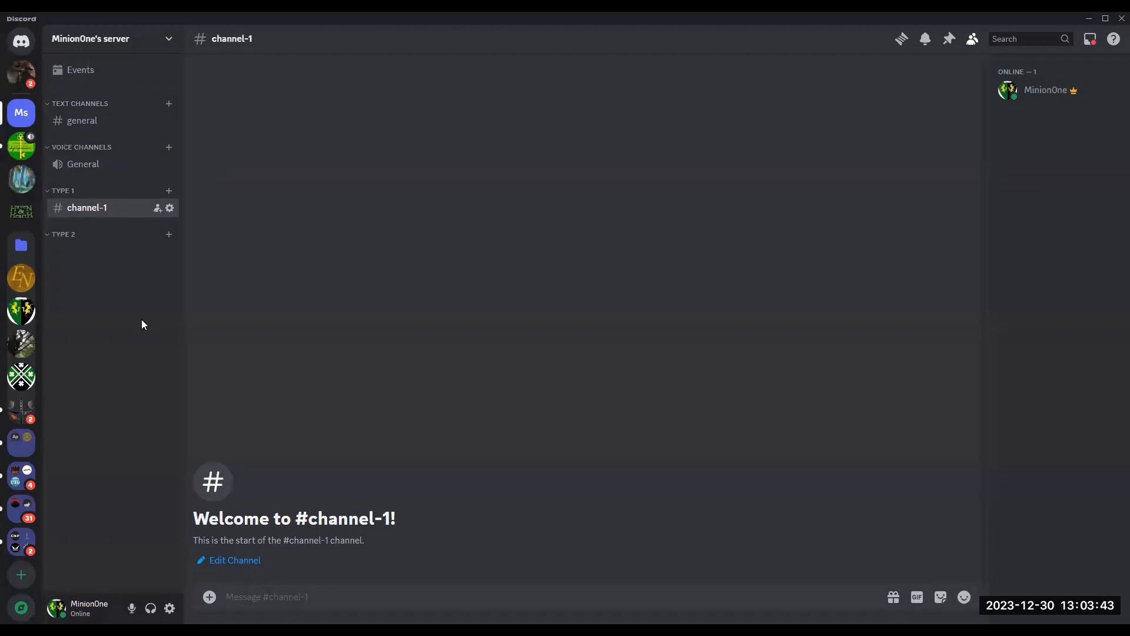
# Step: Open the server's invite dialog and copy the invite link
pyautogui.click(167, 40)
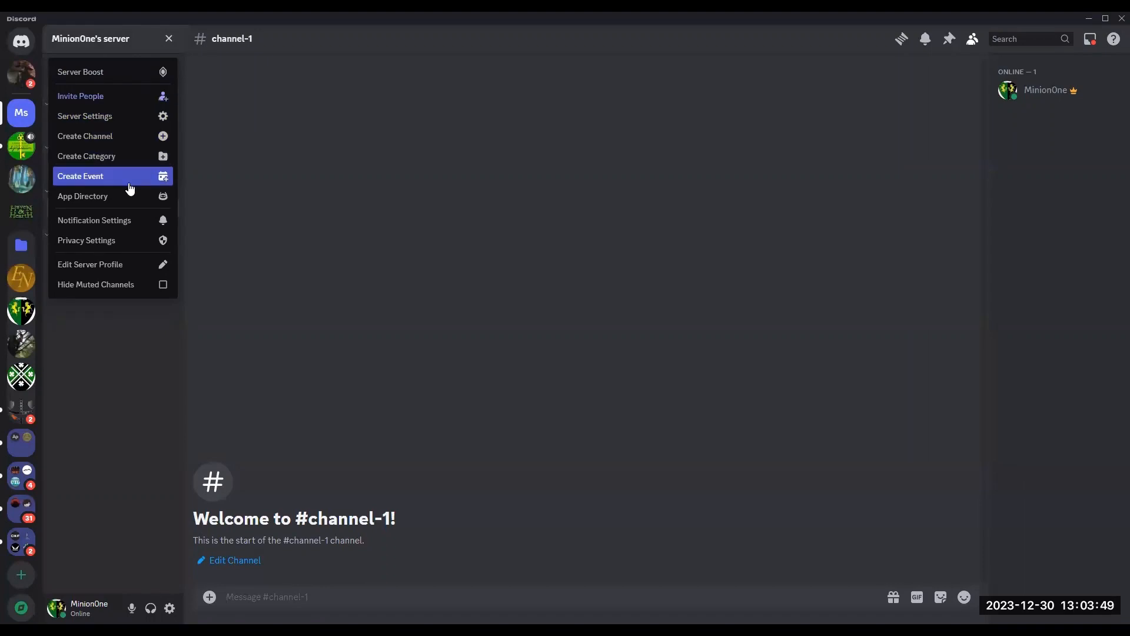
pyautogui.click(147, 100)
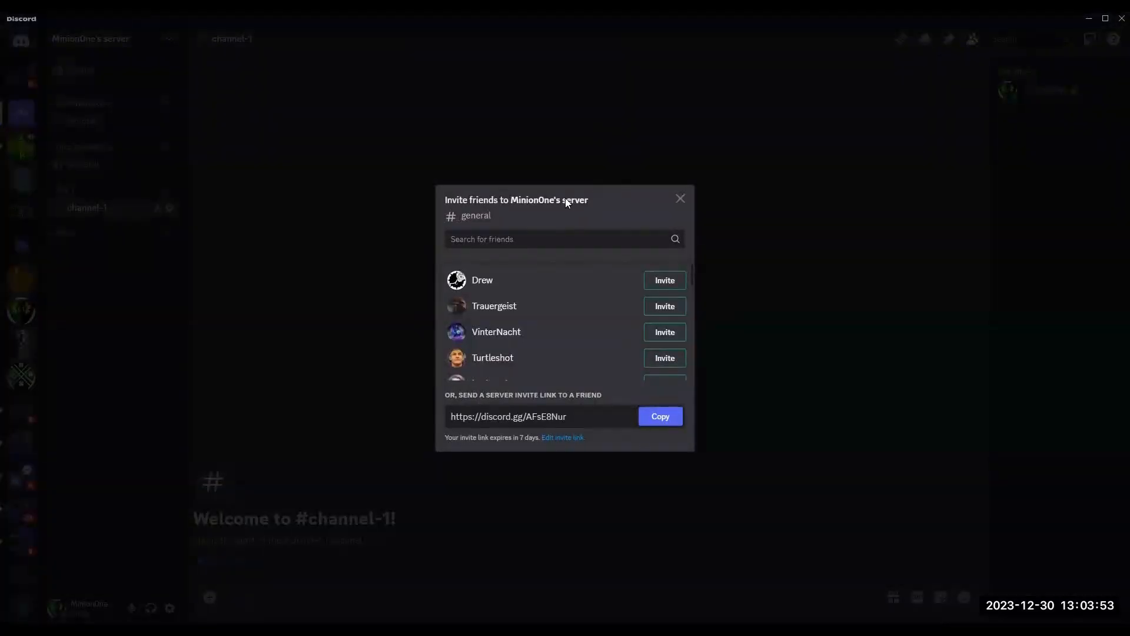
pyautogui.click(680, 199)
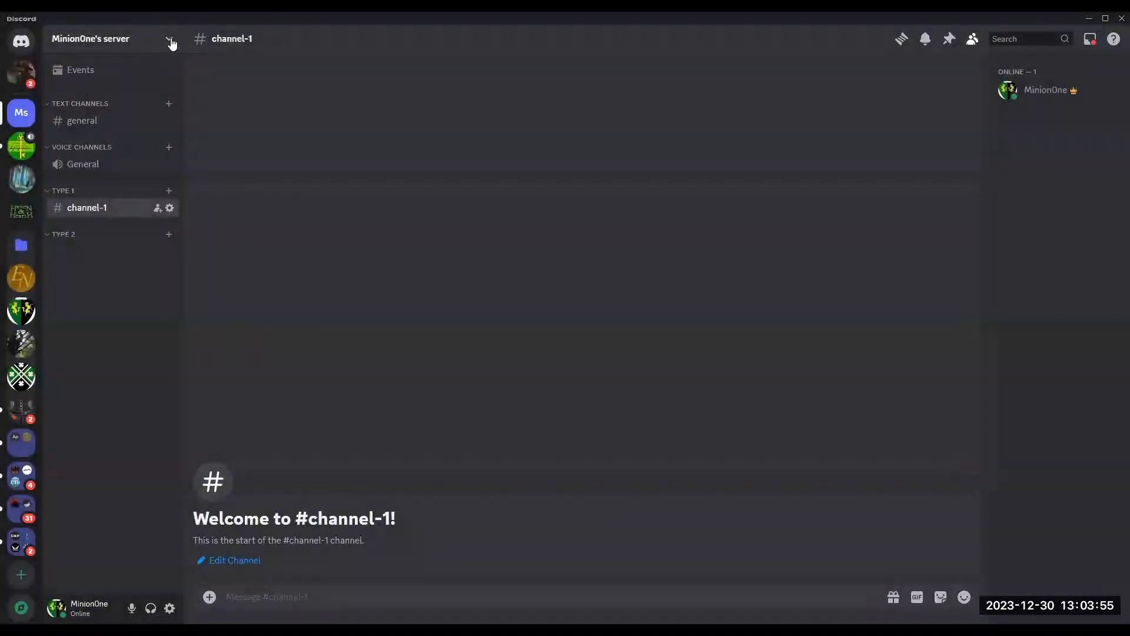
pyautogui.click(165, 38)
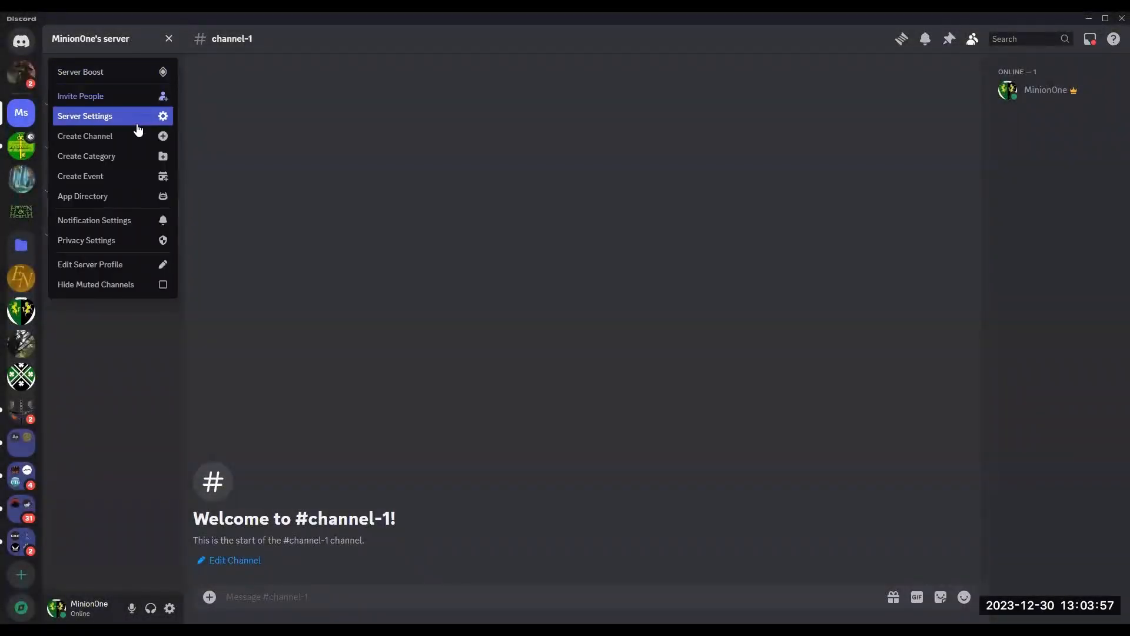
pyautogui.click(134, 96)
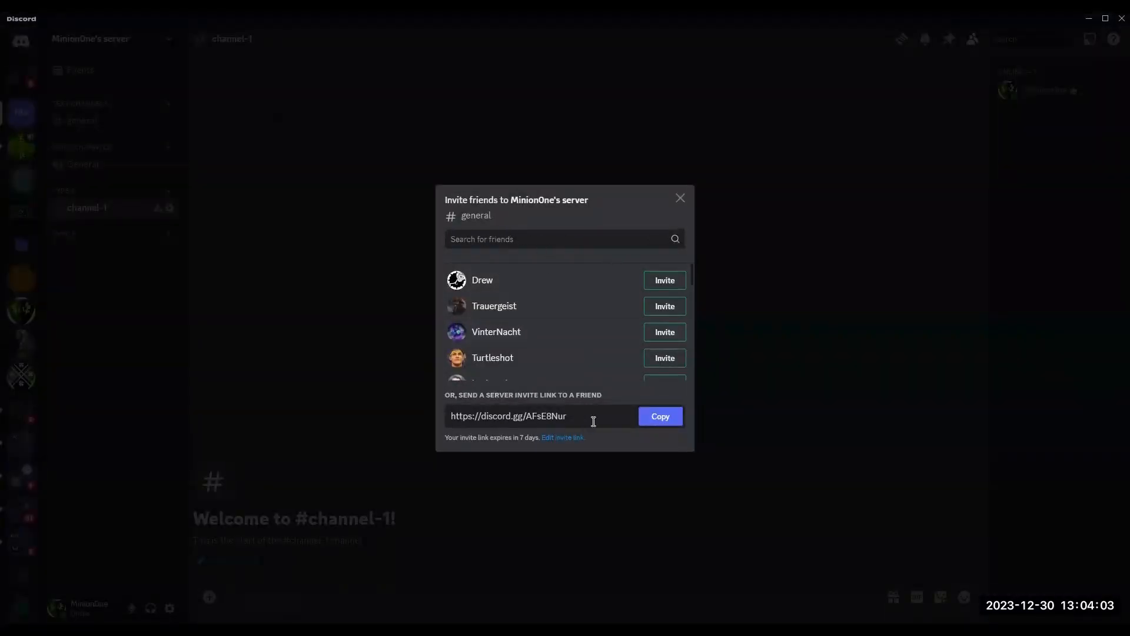
pyautogui.click(664, 417)
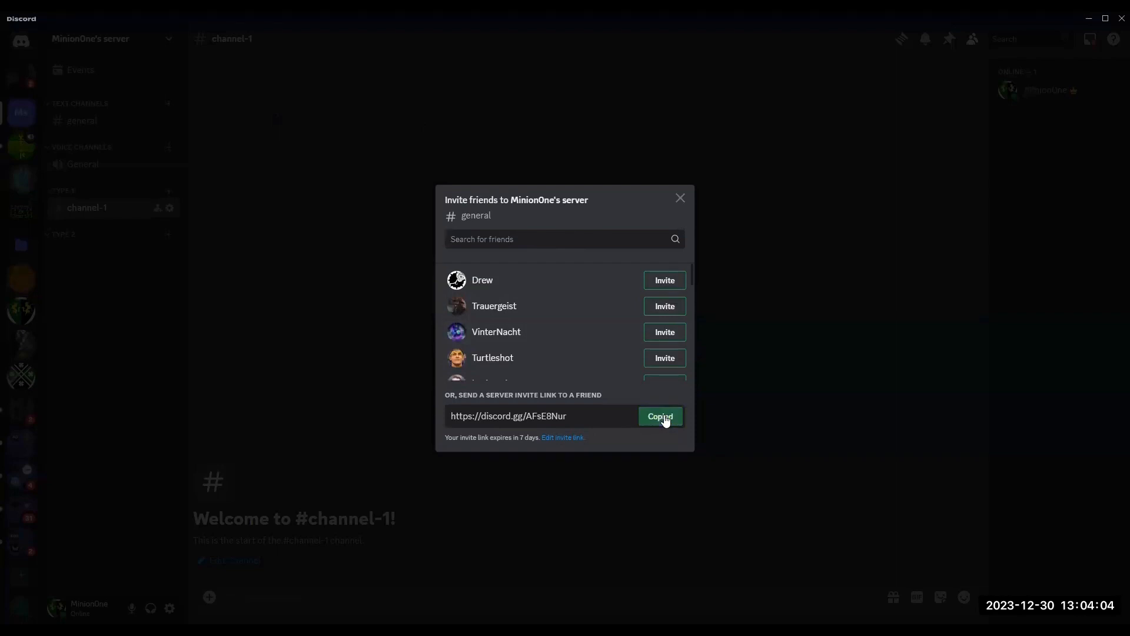
pyautogui.click(681, 198)
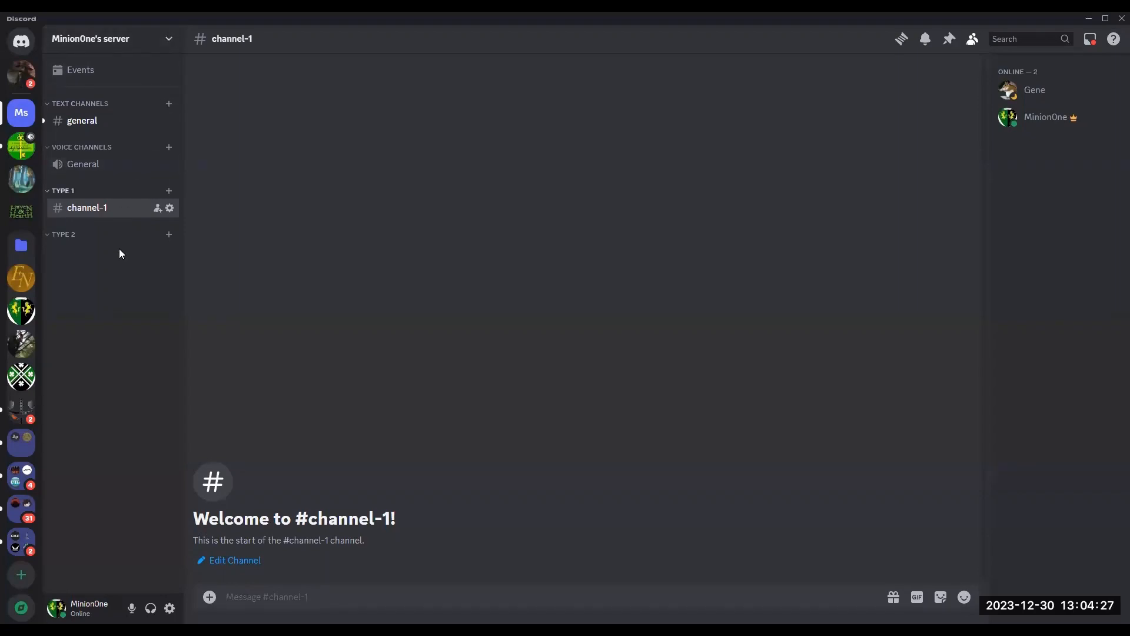
# Step: Create a text channel named channel-2 inside the Type 2 category
pyautogui.click(170, 235)
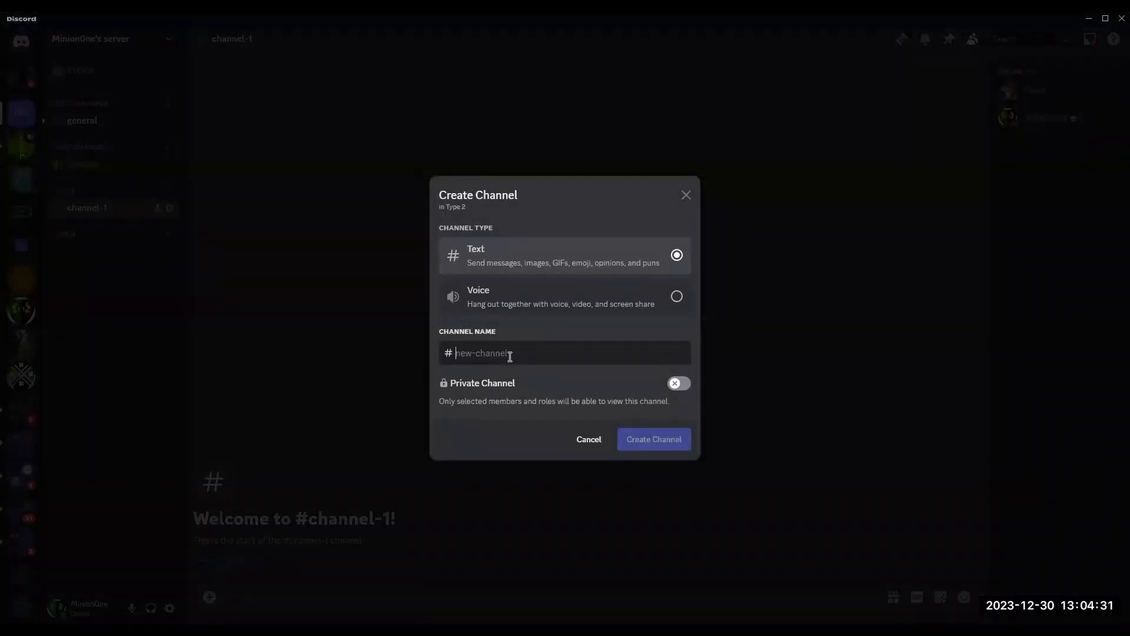
pyautogui.write('channel-2')
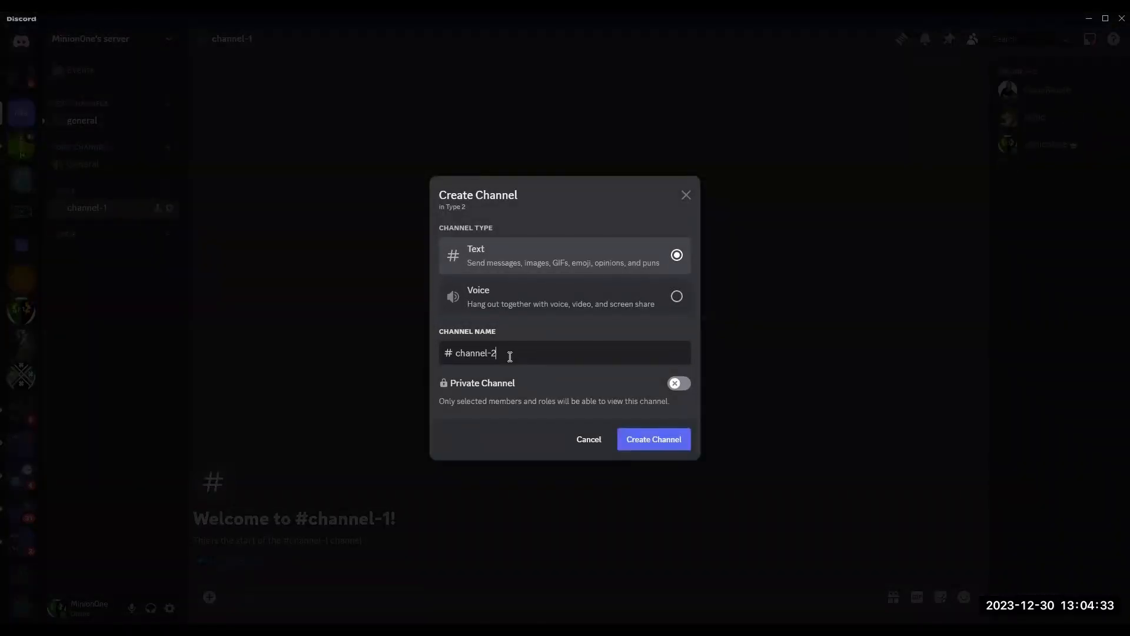
pyautogui.click(656, 441)
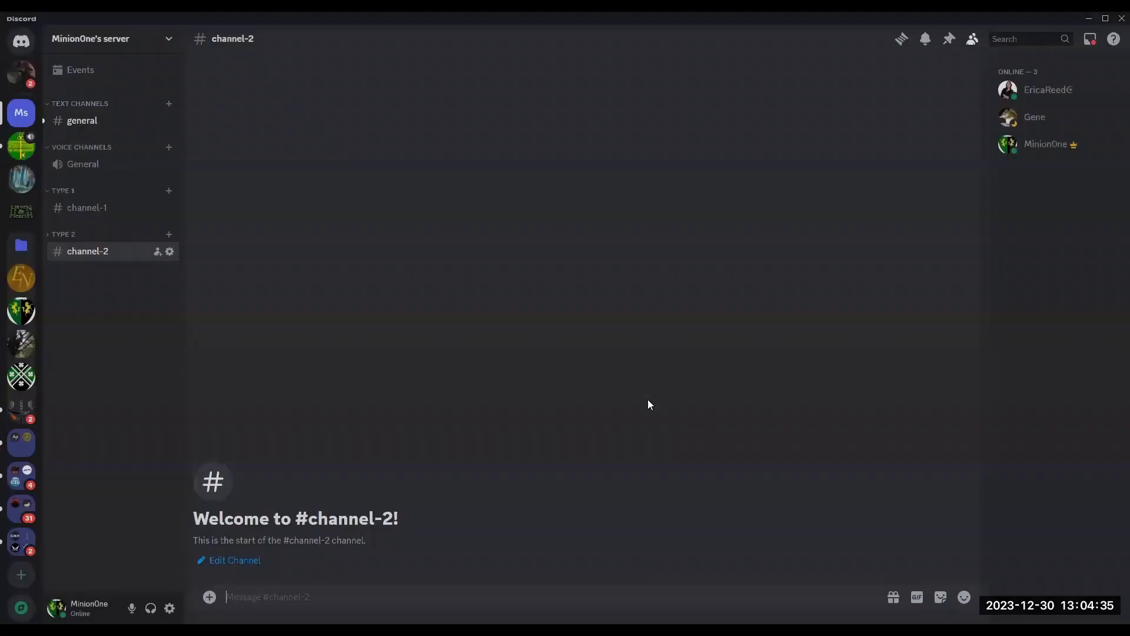
# Step: Open the server settings for the new server
pyautogui.click(168, 40)
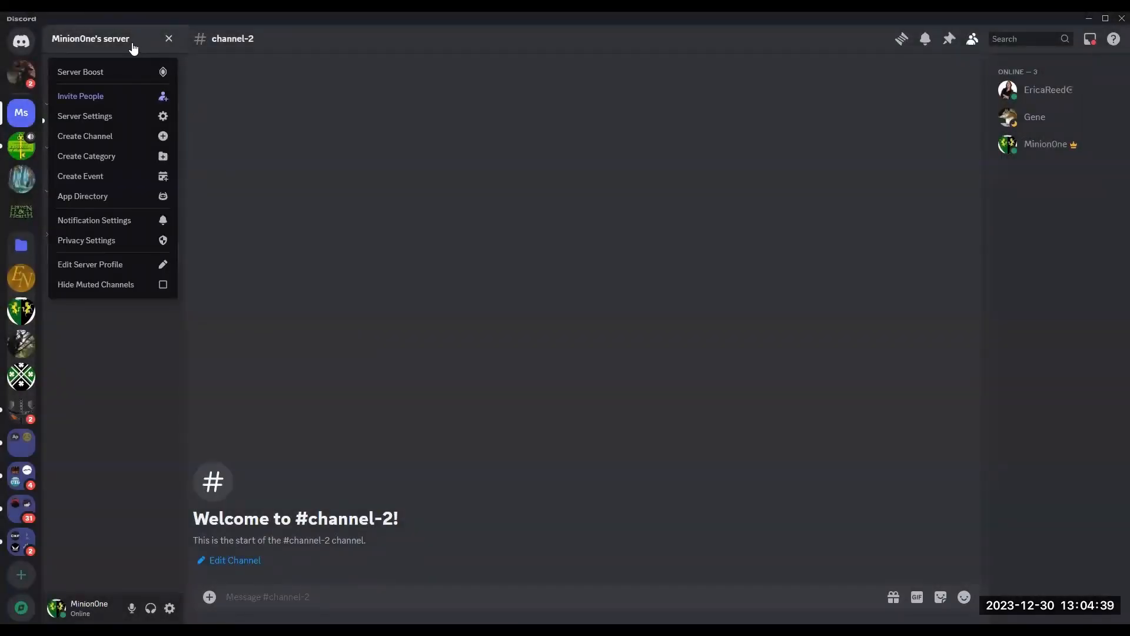
pyautogui.click(125, 116)
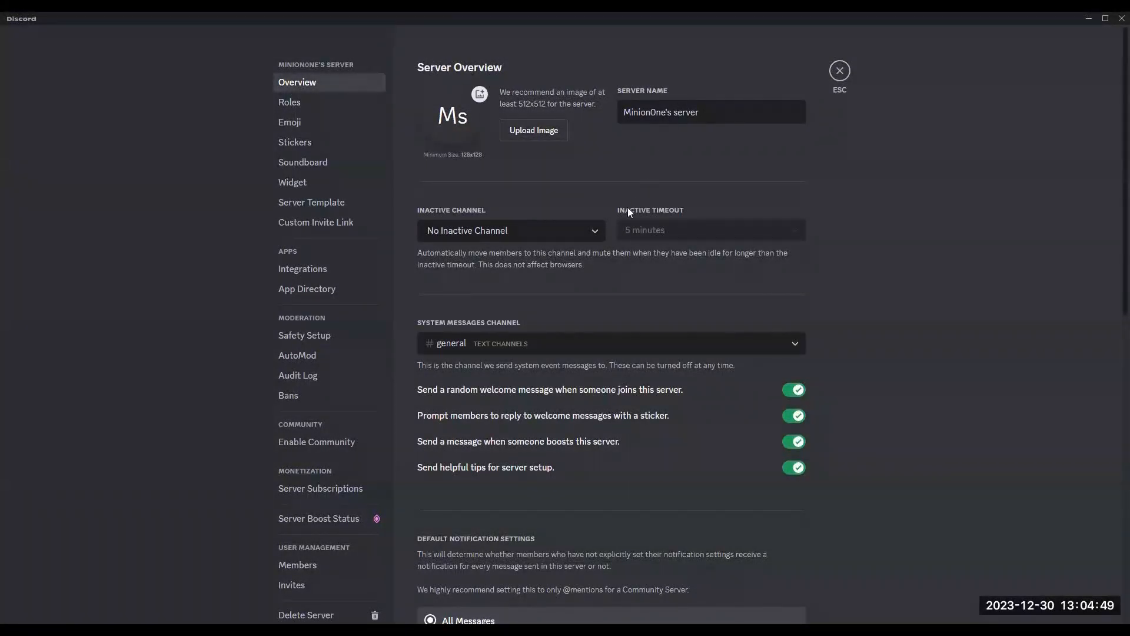
# Step: Set the inactive channel to the General voice channel, leaving the inactive timeout list unchanged
pyautogui.click(596, 236)
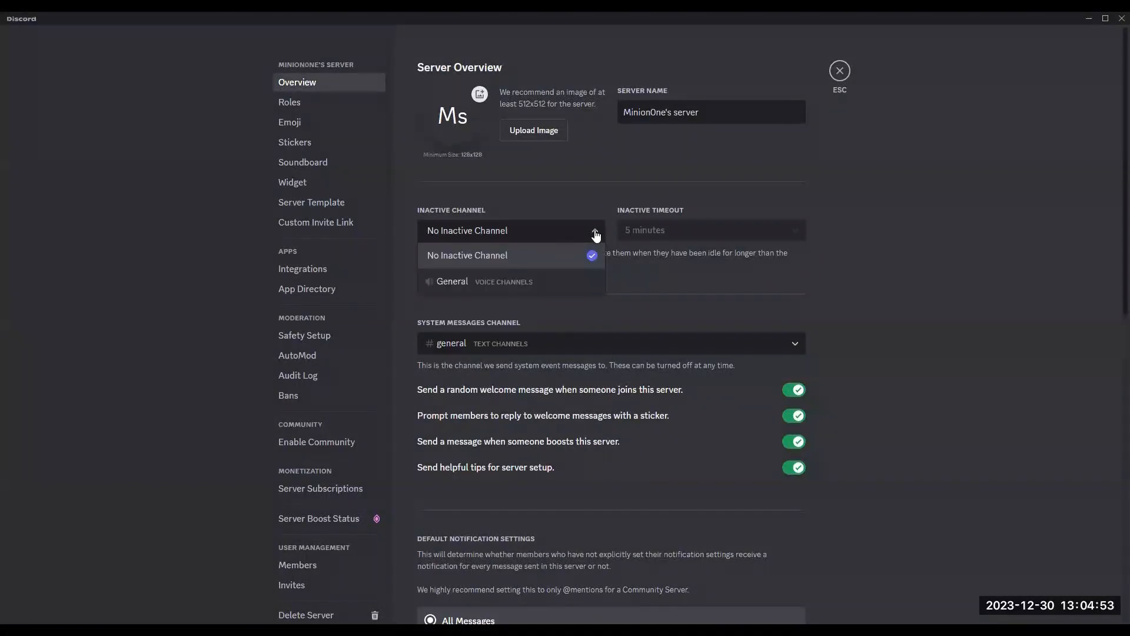
pyautogui.click(541, 285)
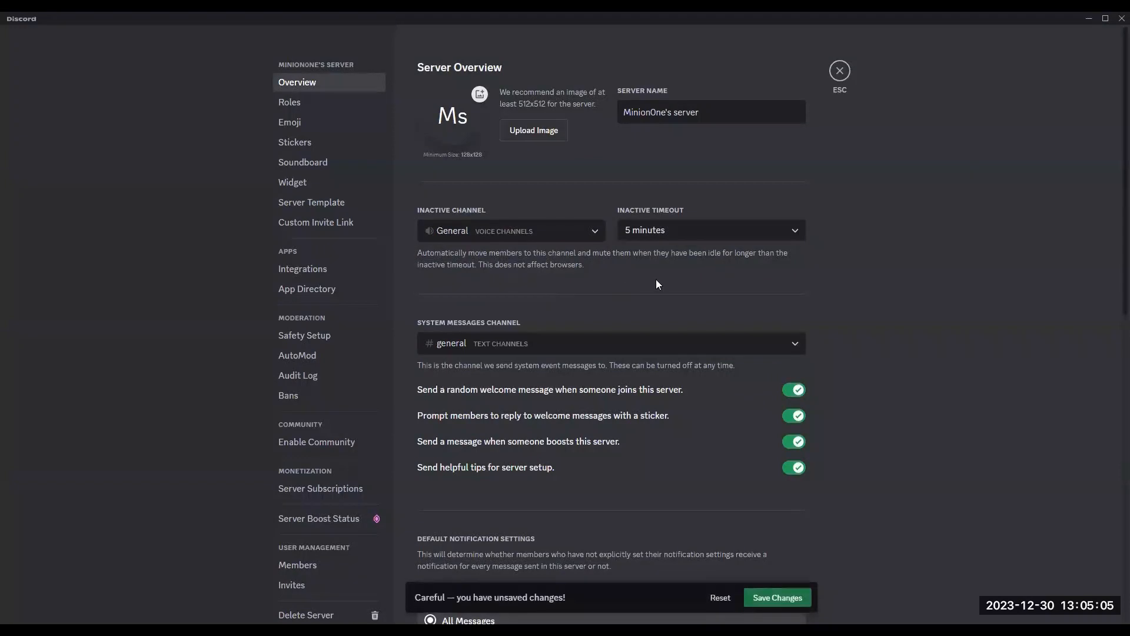
pyautogui.click(798, 231)
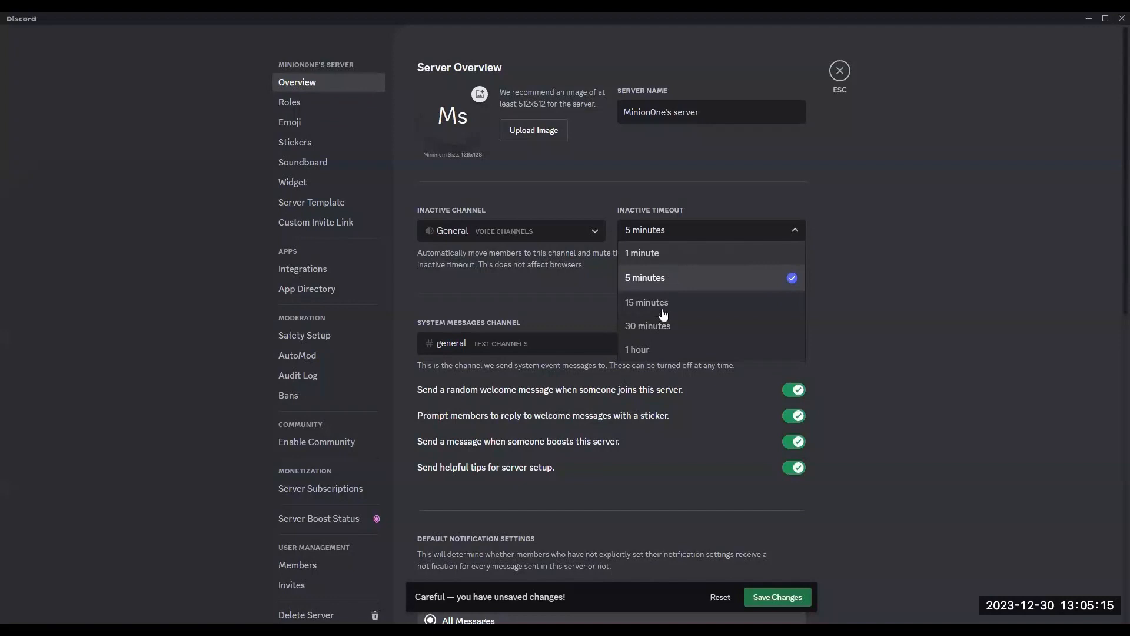
pyautogui.click(836, 235)
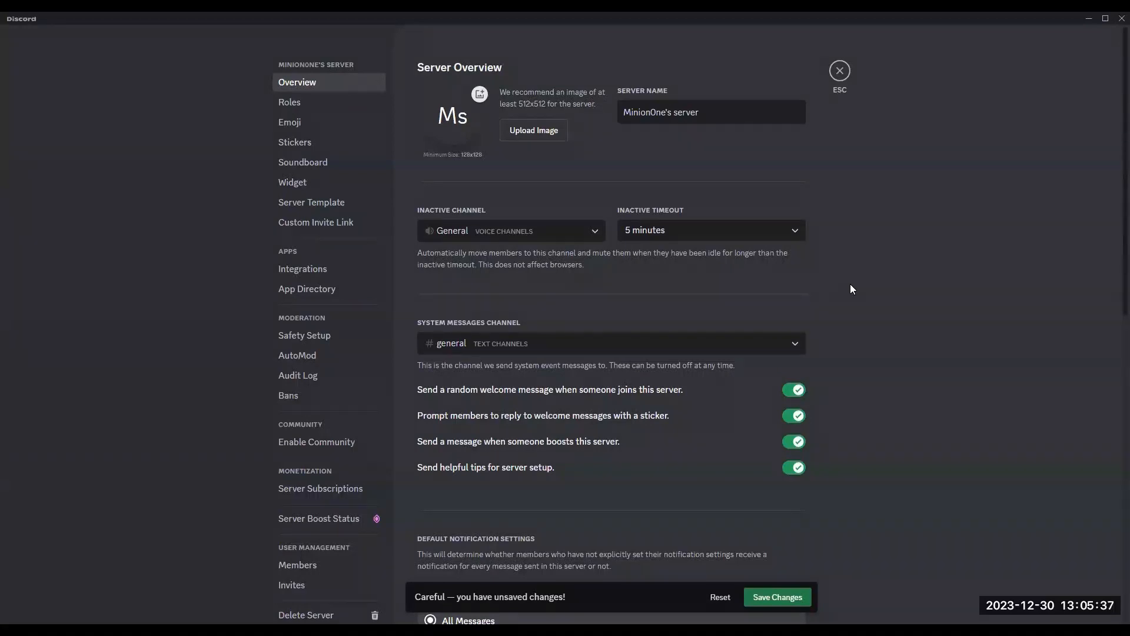
pyautogui.scroll(-2, 847, 281)
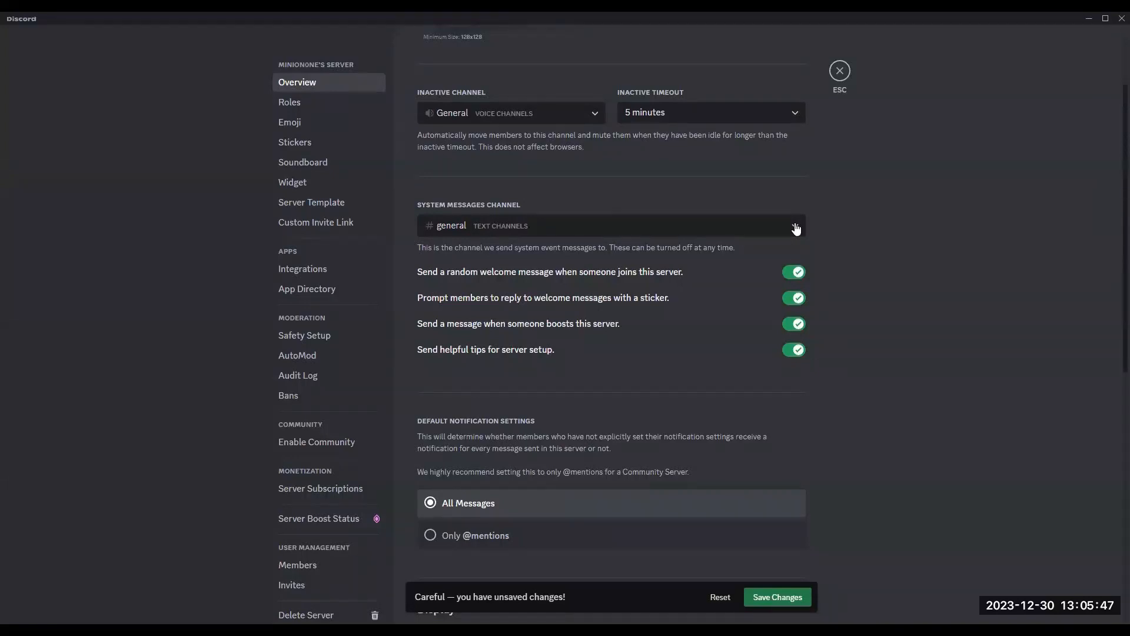
pyautogui.click(796, 229)
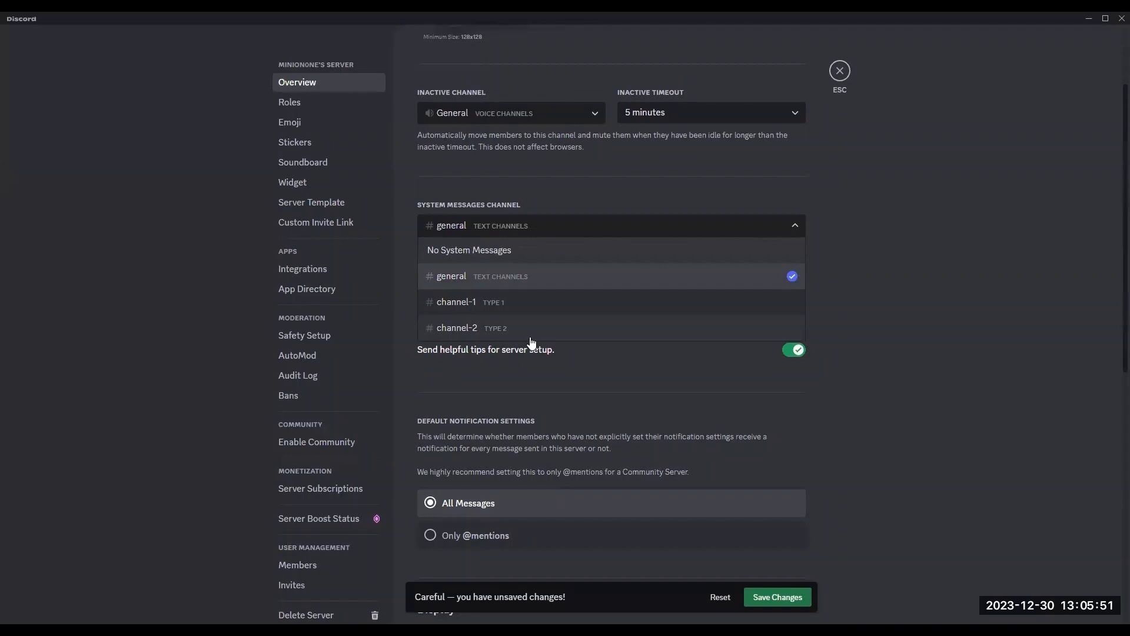
pyautogui.click(640, 200)
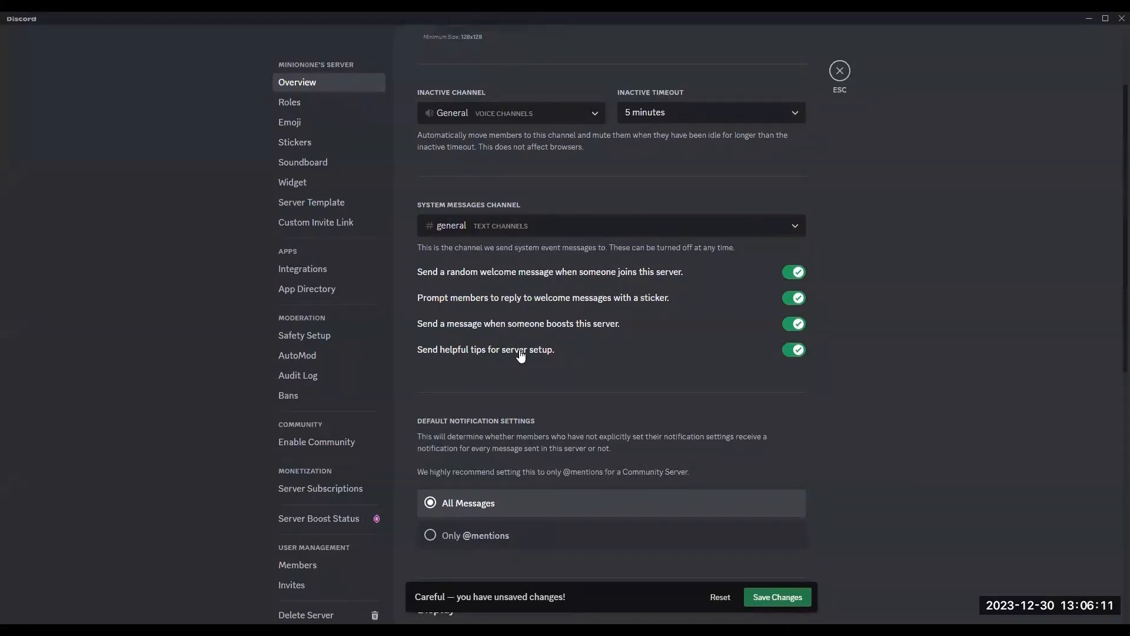
pyautogui.scroll(-4, 601, 378)
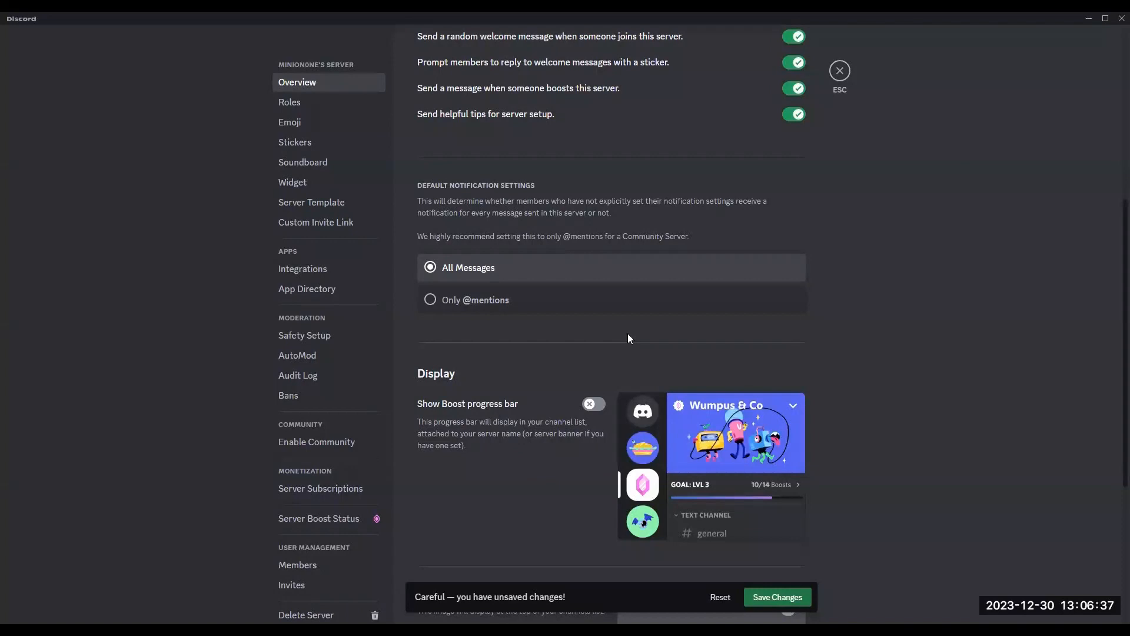
pyautogui.click(514, 301)
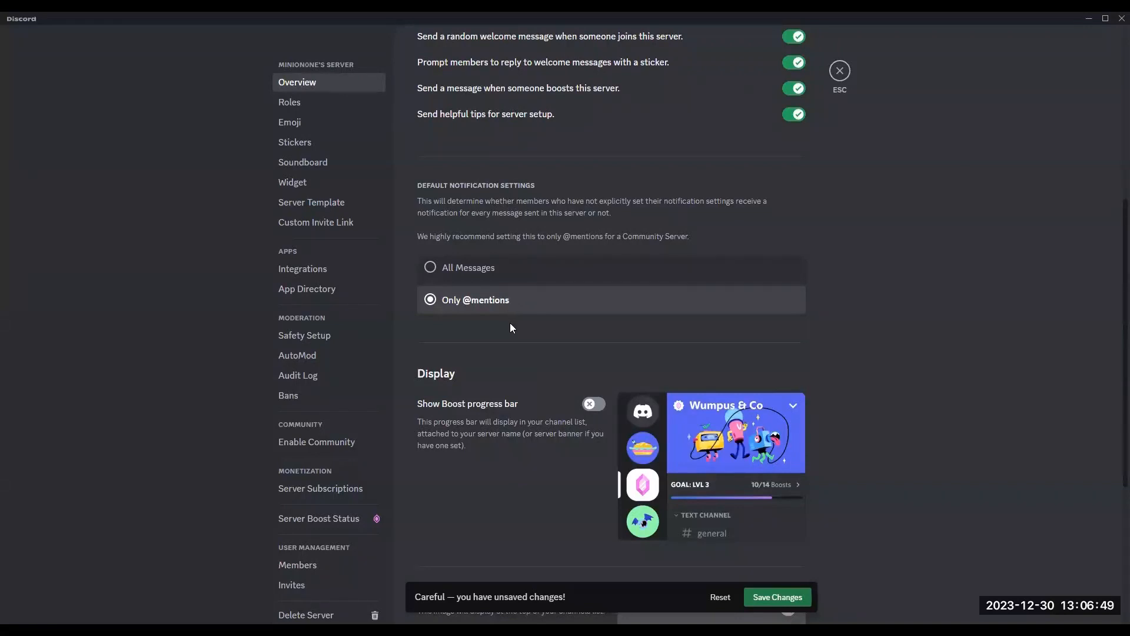
# Step: Discard the unsaved changes to the server overview settings
pyautogui.scroll(-1, 509, 322)
pyautogui.scroll(-2, 508, 320)
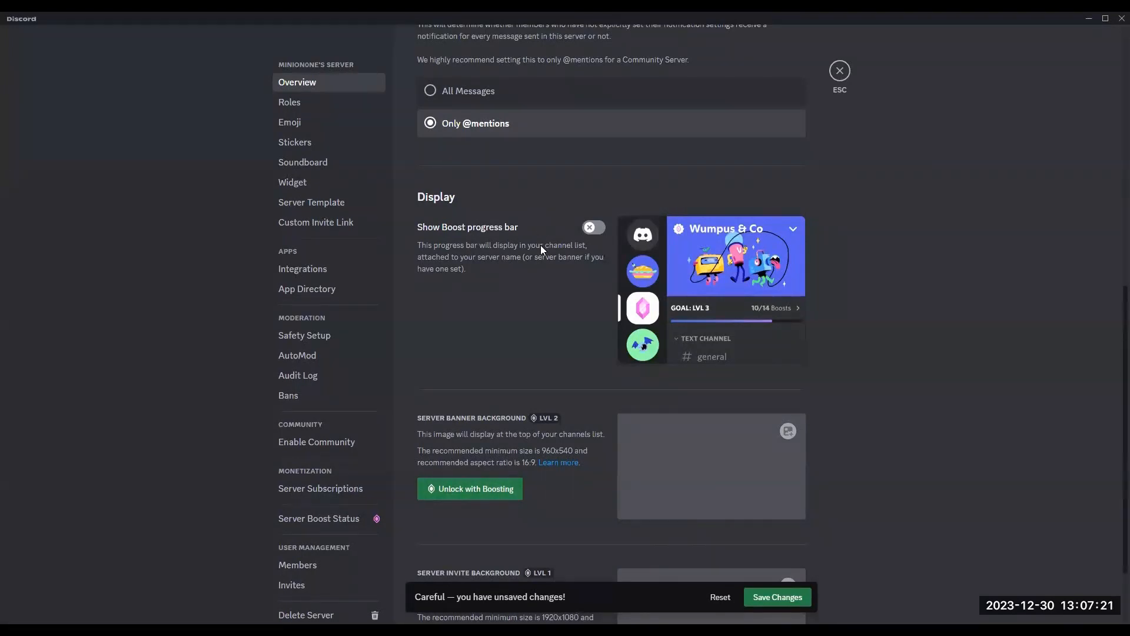
pyautogui.scroll(-2, 540, 245)
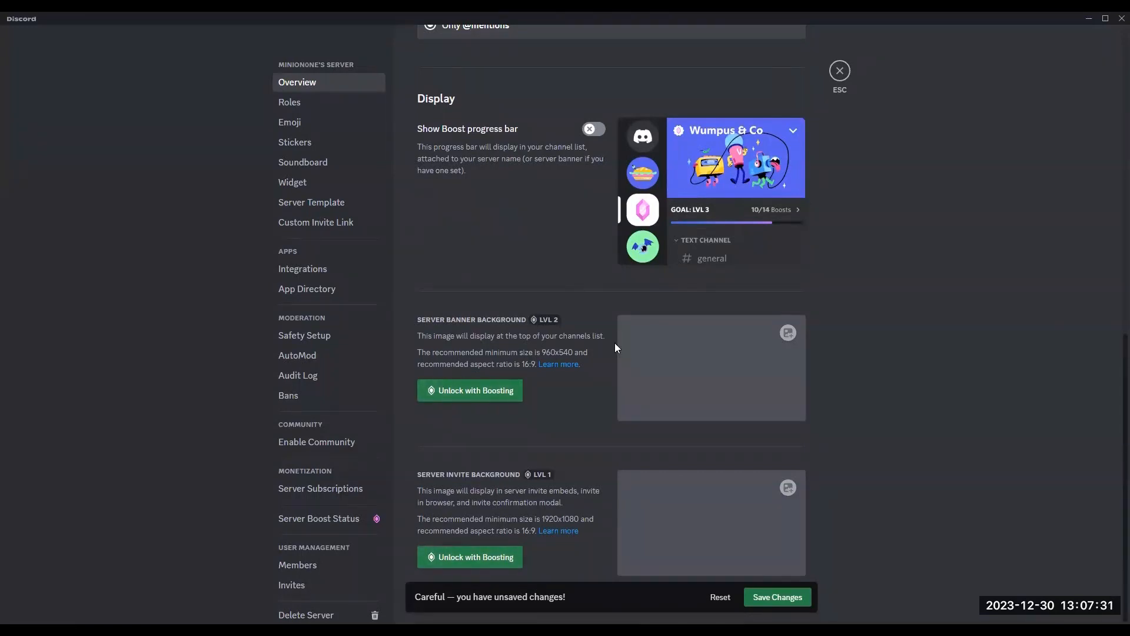
pyautogui.scroll(7, 719, 506)
pyautogui.scroll(4, 721, 495)
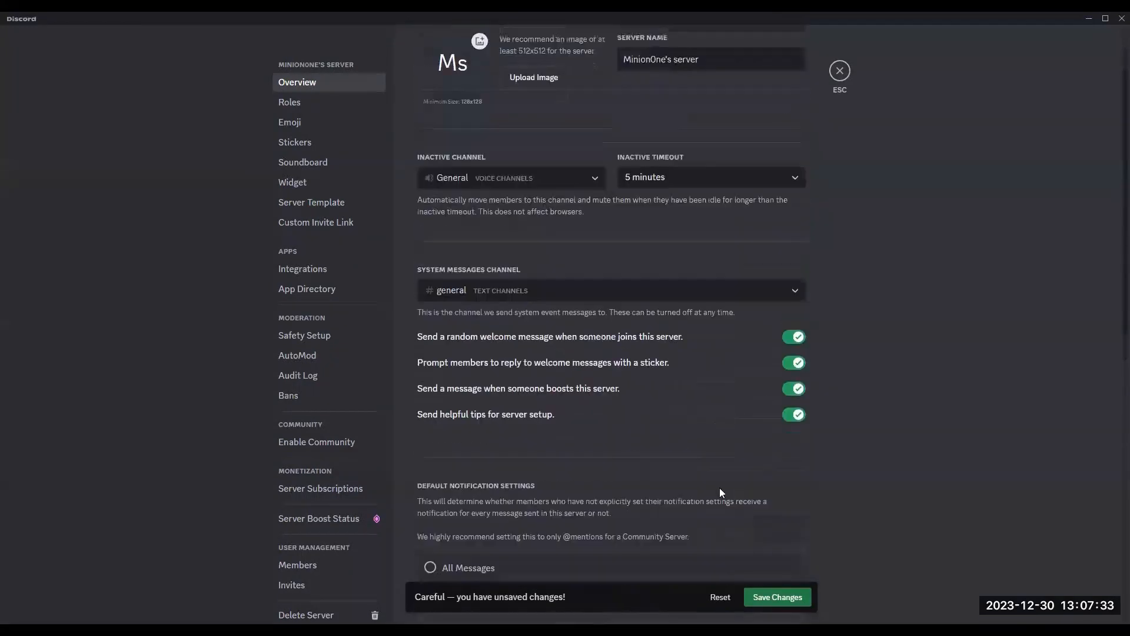
pyautogui.click(289, 103)
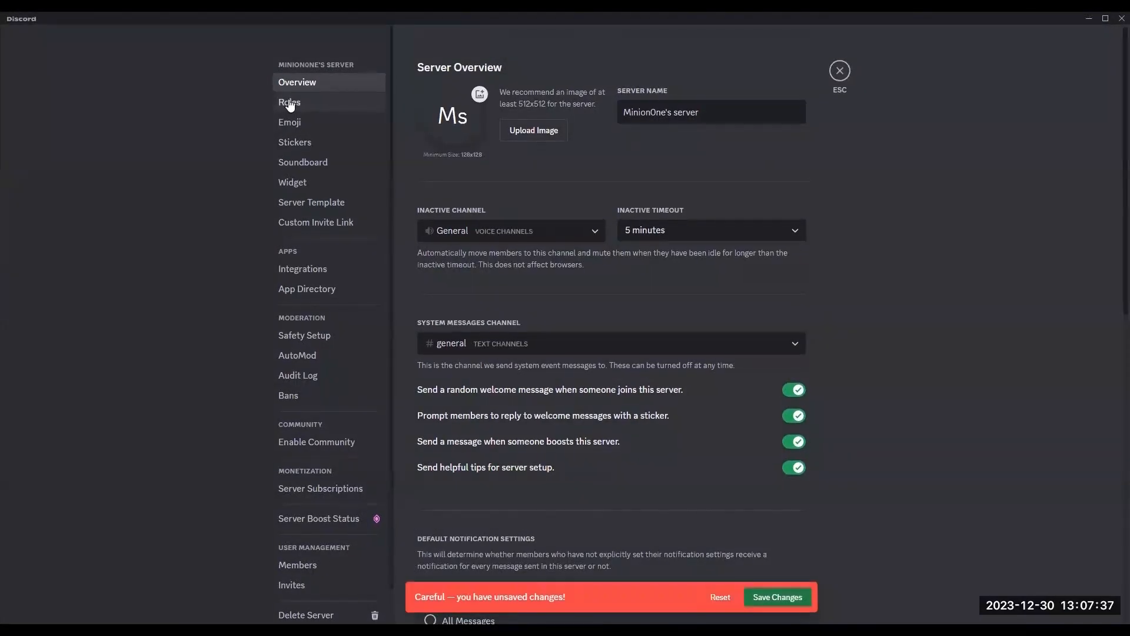
pyautogui.click(720, 599)
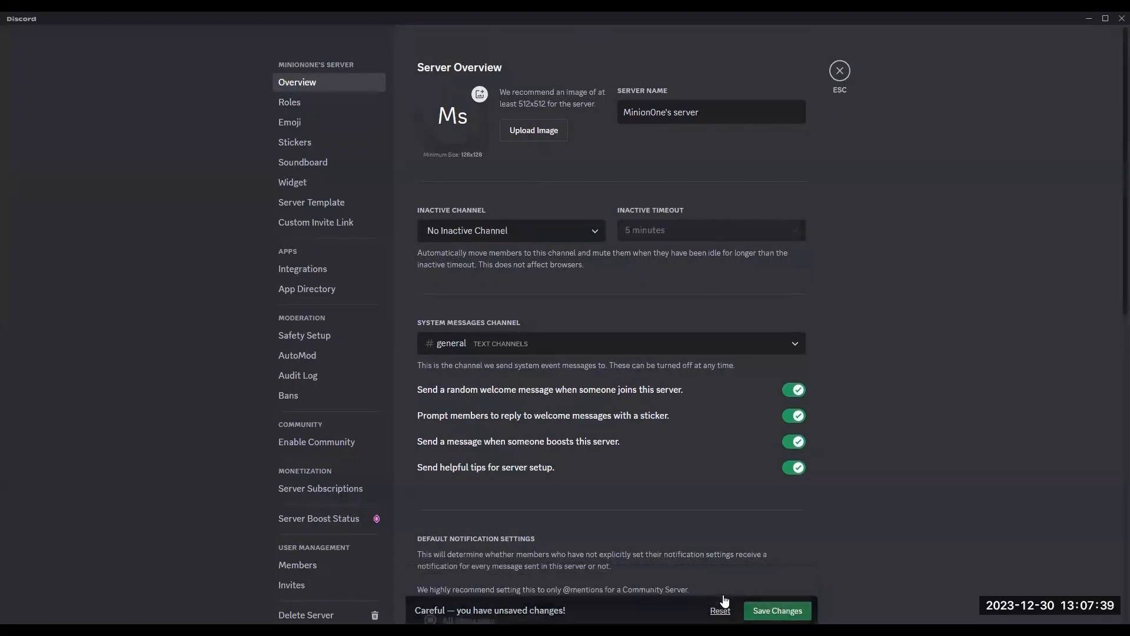
pyautogui.click(294, 102)
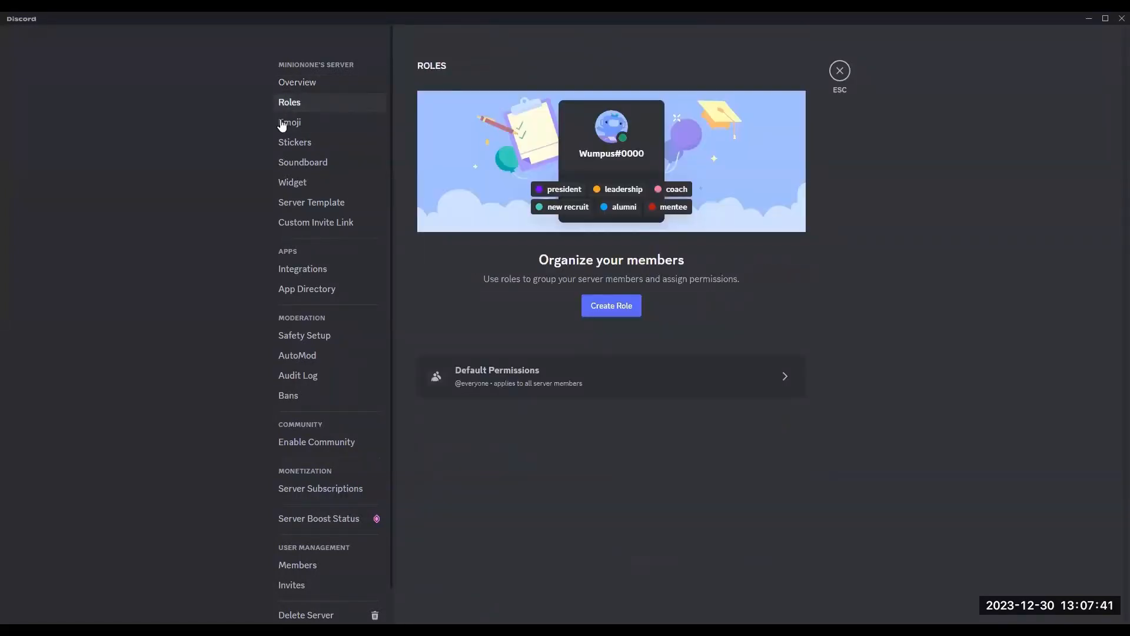
pyautogui.click(787, 382)
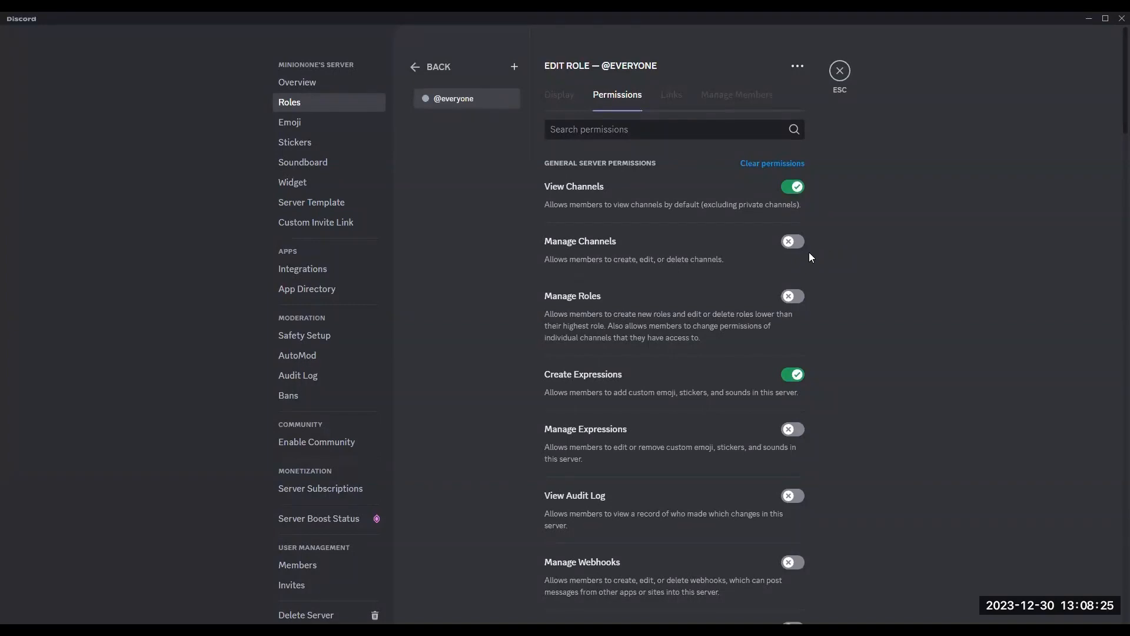
pyautogui.scroll(-1, 811, 235)
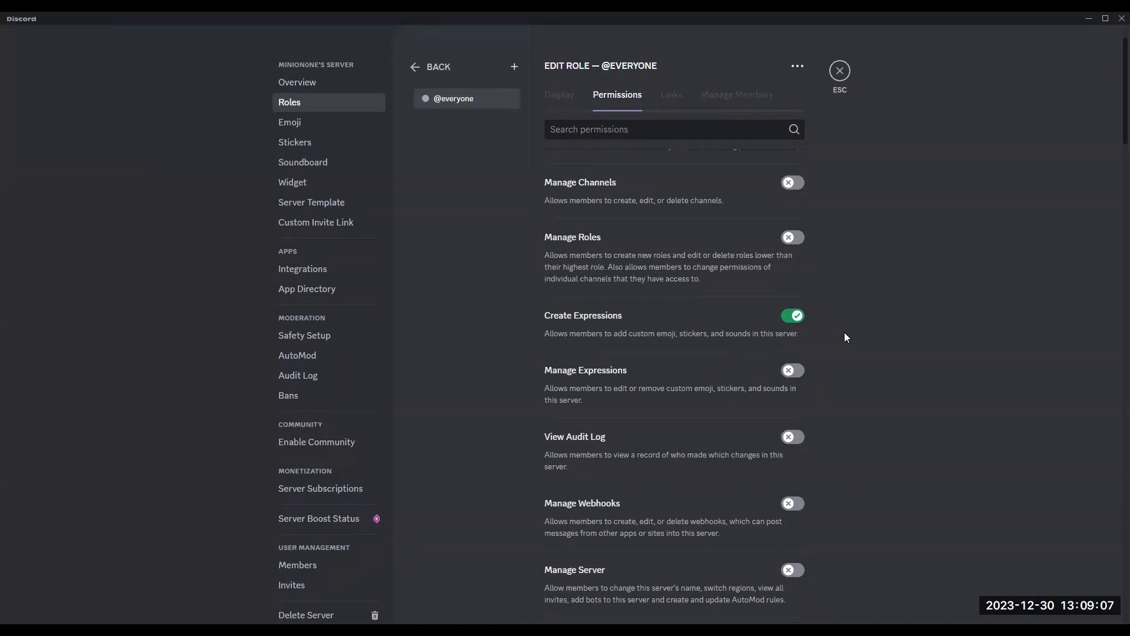
pyautogui.scroll(-1, 847, 332)
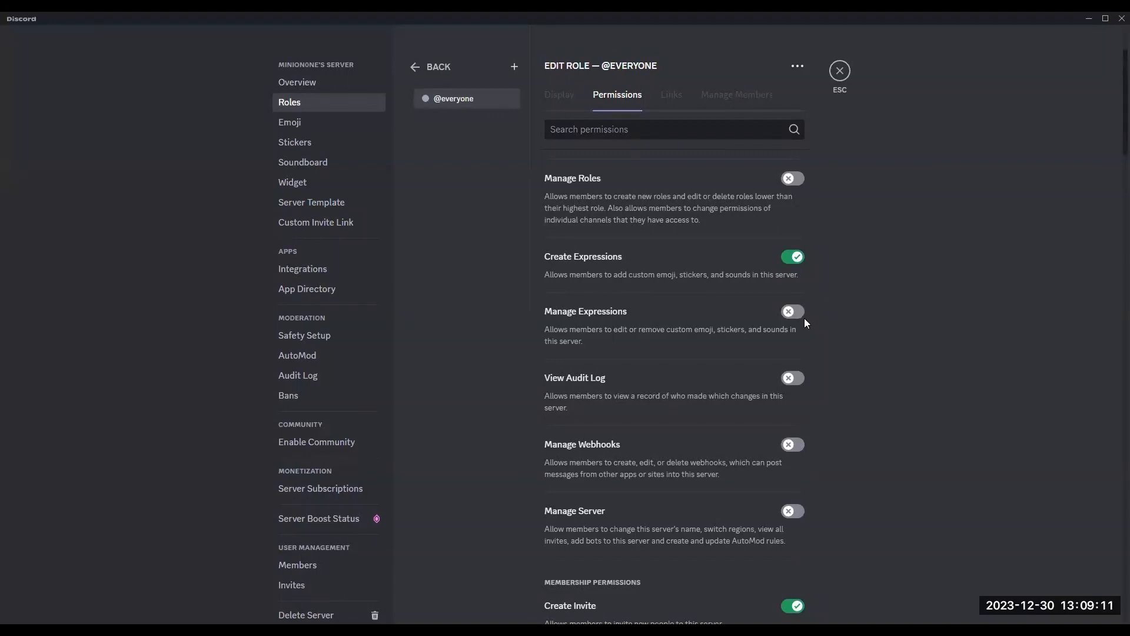
pyautogui.scroll(-1, 803, 319)
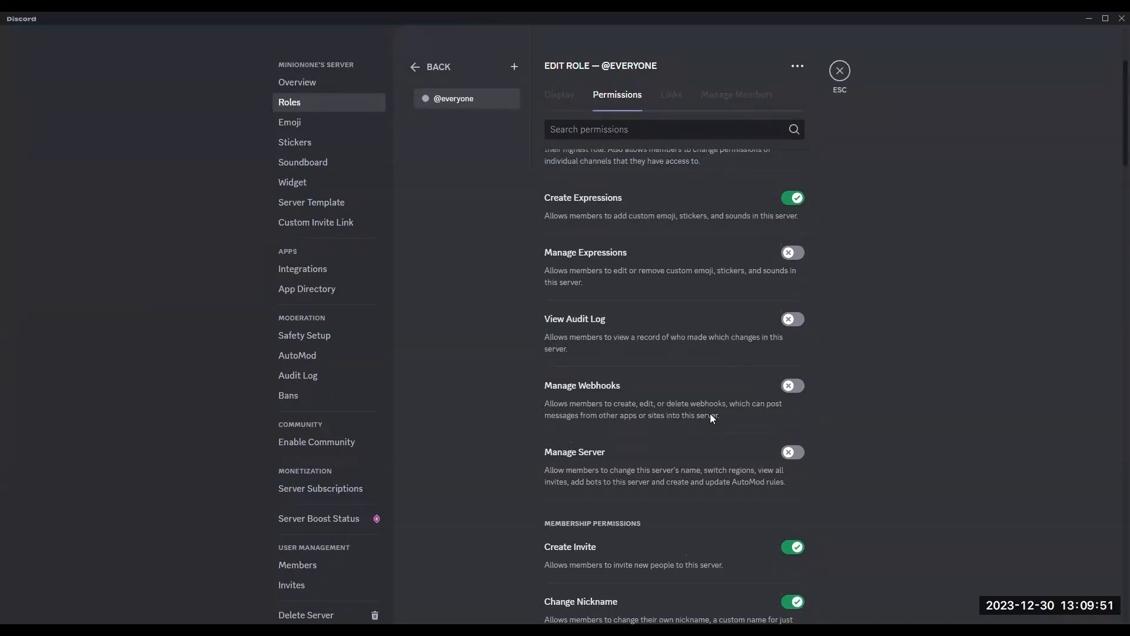
pyautogui.scroll(-1, 710, 414)
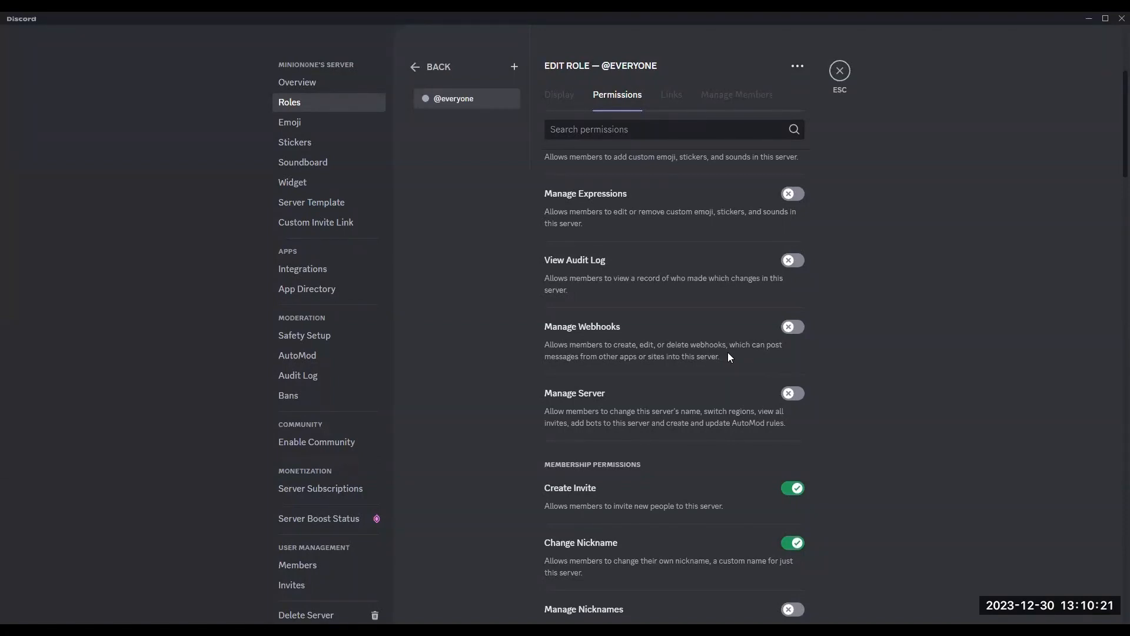
pyautogui.scroll(-1, 725, 359)
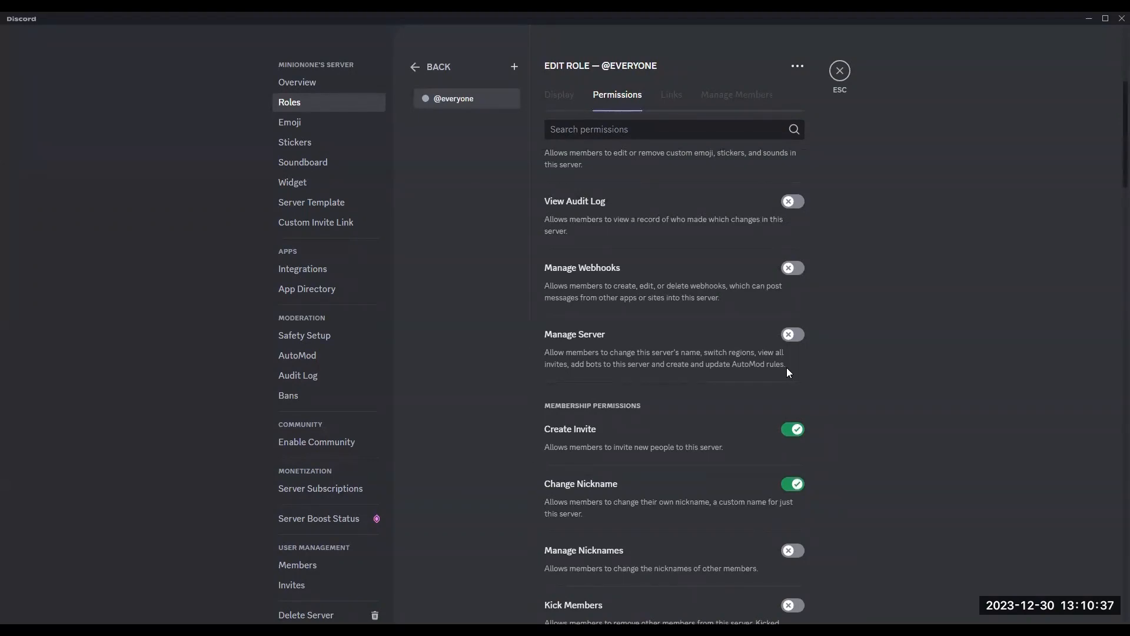
pyautogui.scroll(-1, 785, 367)
pyautogui.scroll(-1, 712, 356)
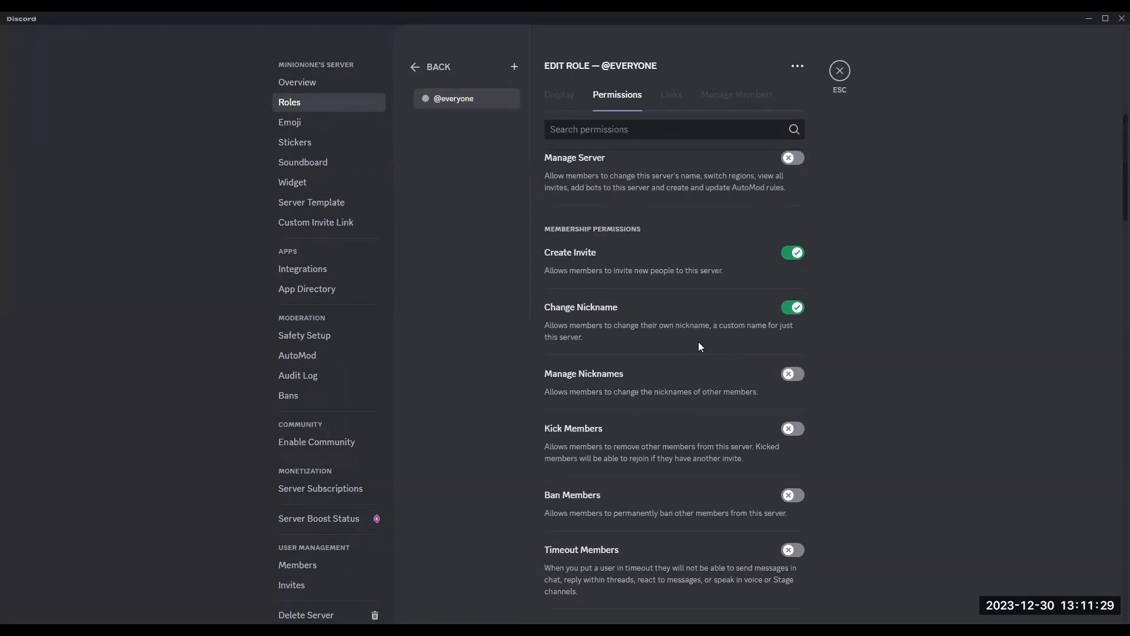
pyautogui.scroll(-1, 700, 346)
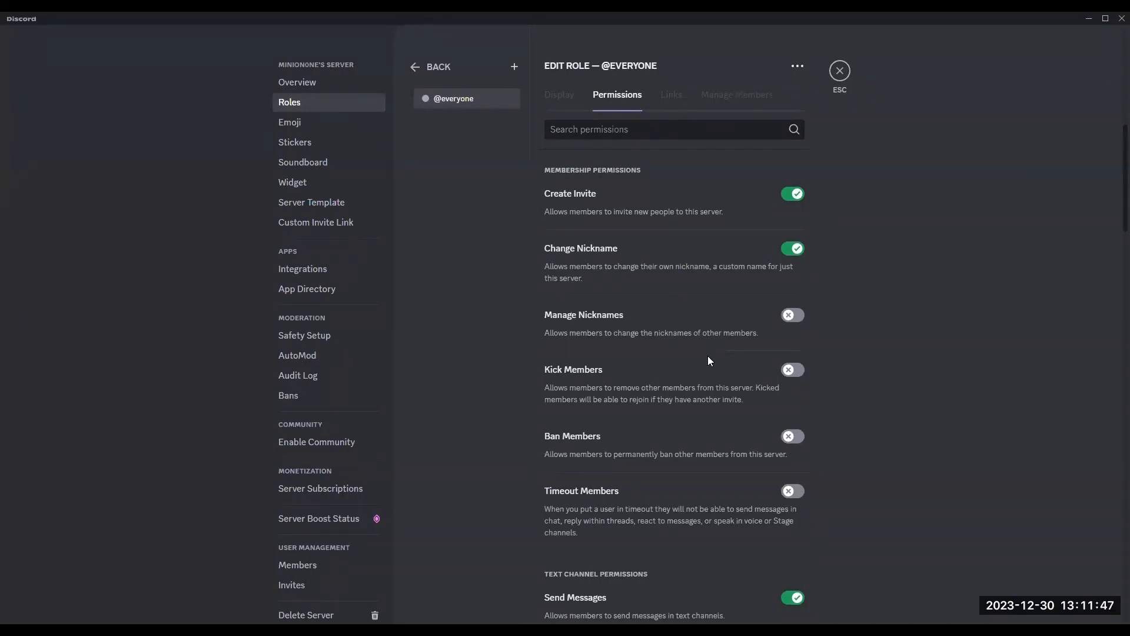
pyautogui.scroll(-1, 706, 359)
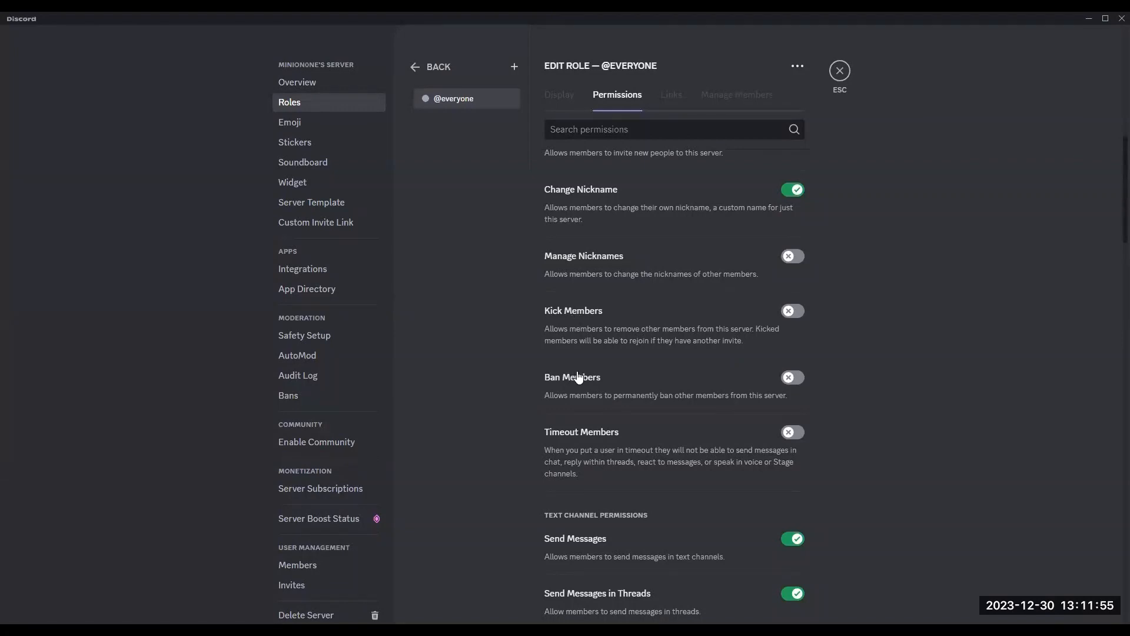
pyautogui.scroll(-1, 580, 378)
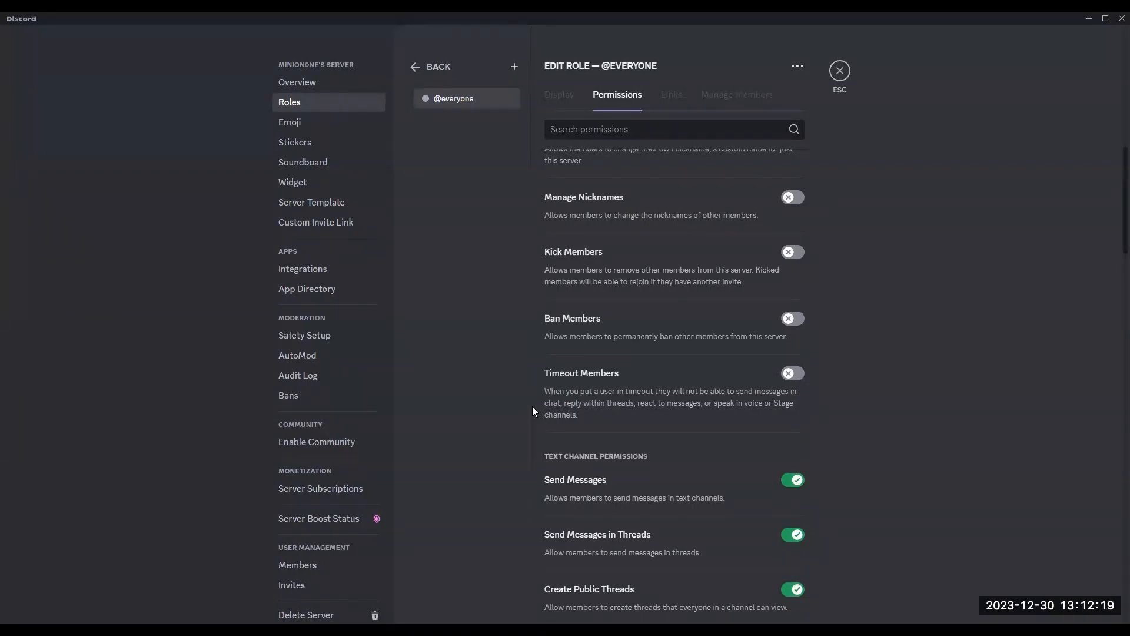
pyautogui.scroll(-1, 522, 389)
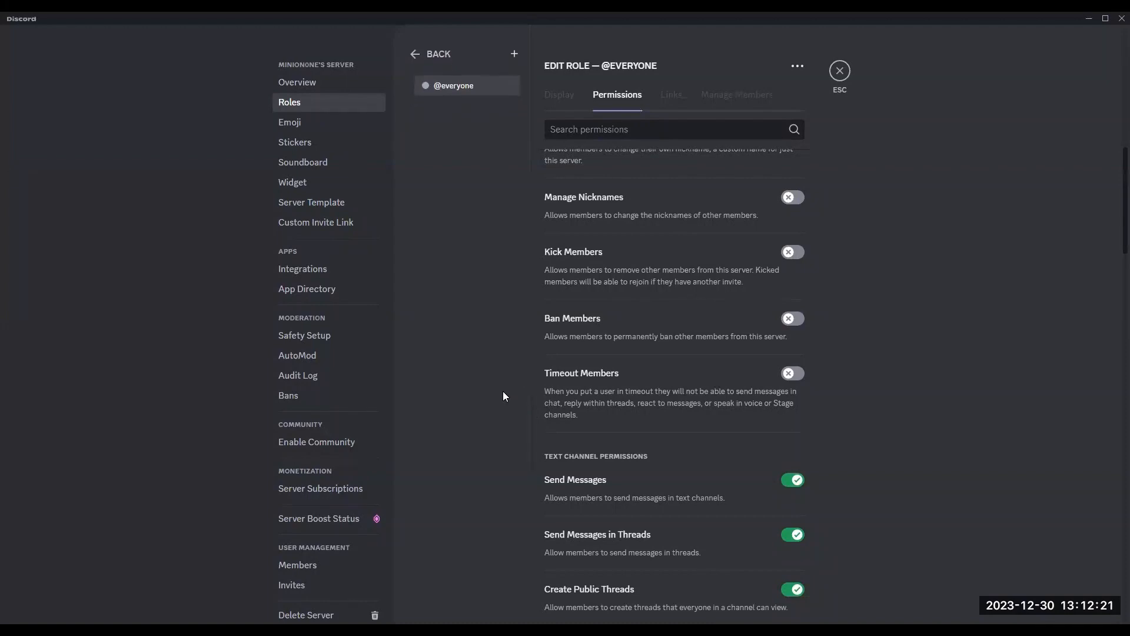
pyautogui.scroll(-5, 902, 384)
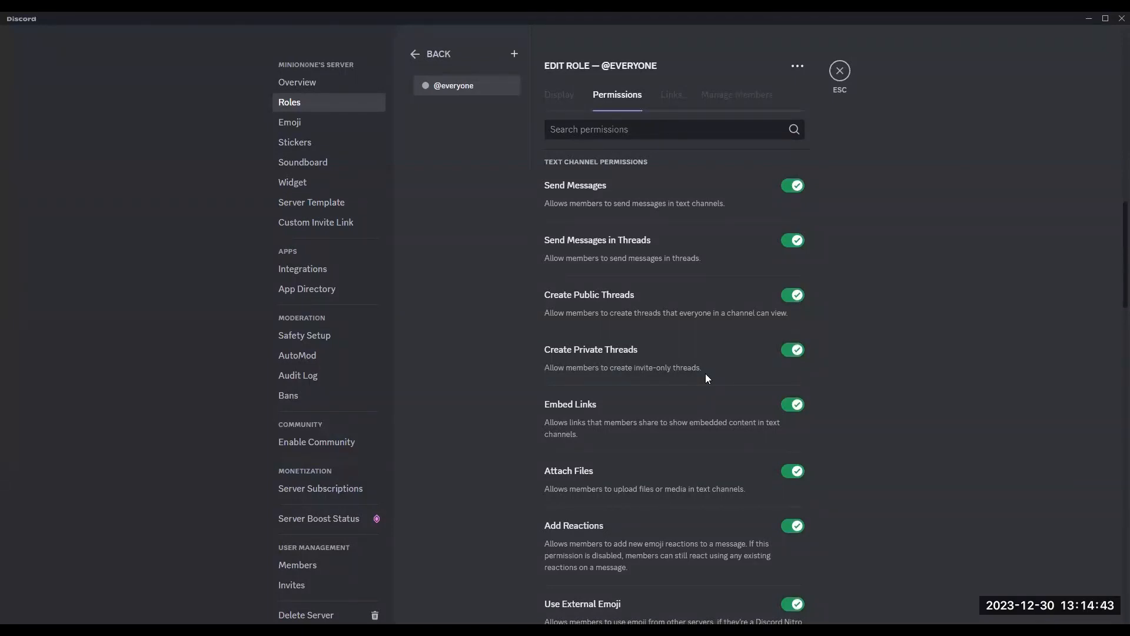
pyautogui.scroll(-1, 706, 373)
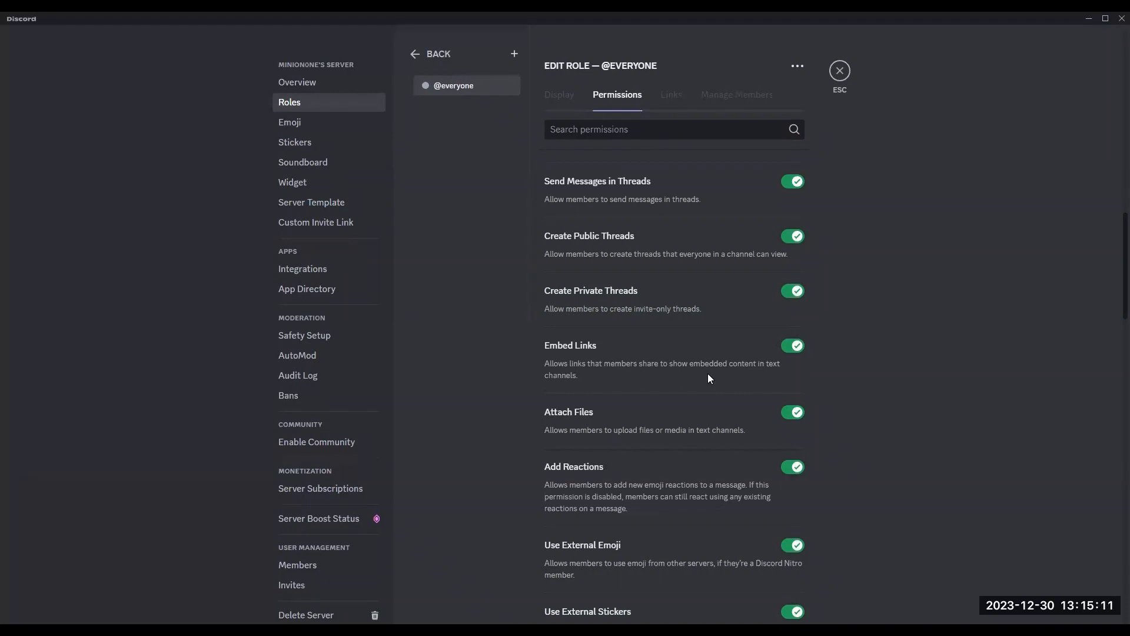
pyautogui.scroll(-1, 710, 371)
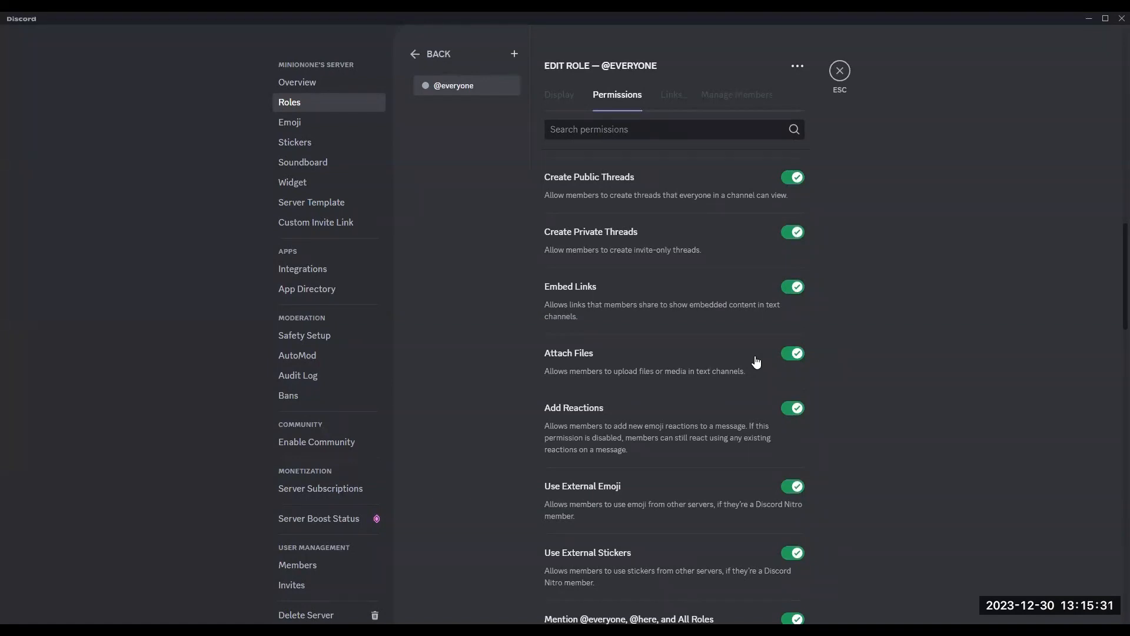
pyautogui.scroll(-2, 757, 363)
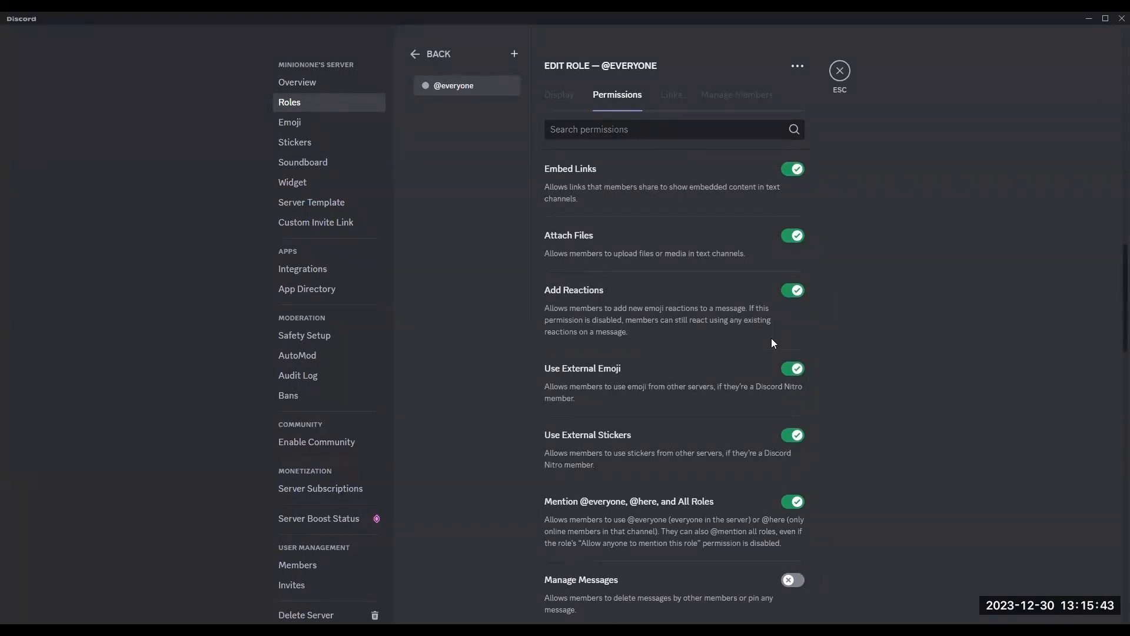
pyautogui.scroll(-1, 708, 339)
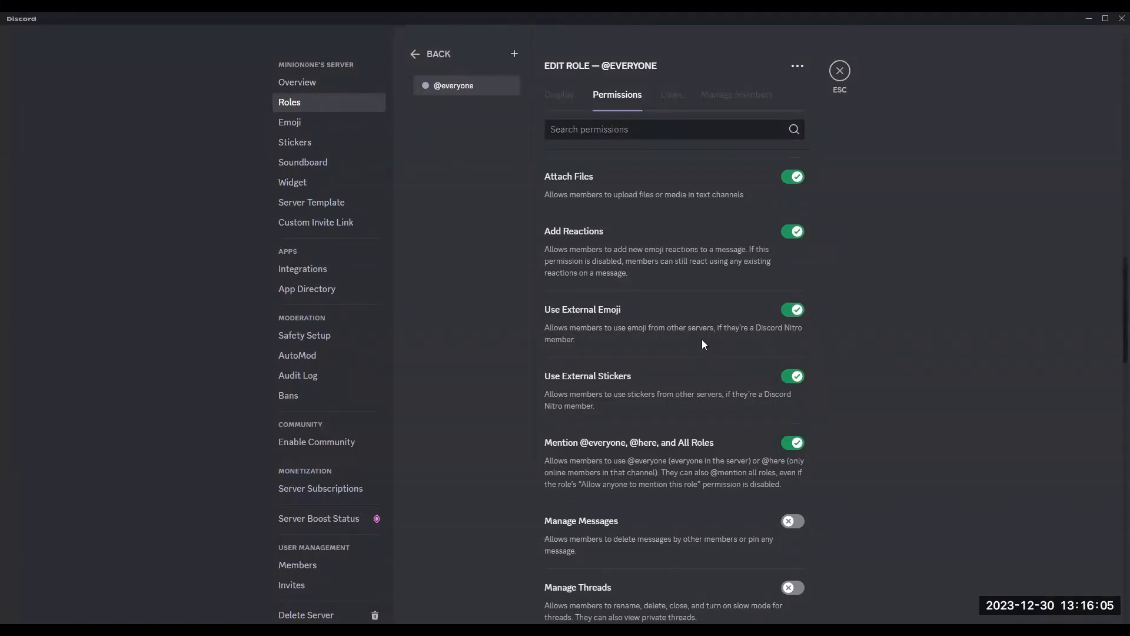
pyautogui.scroll(-1, 702, 344)
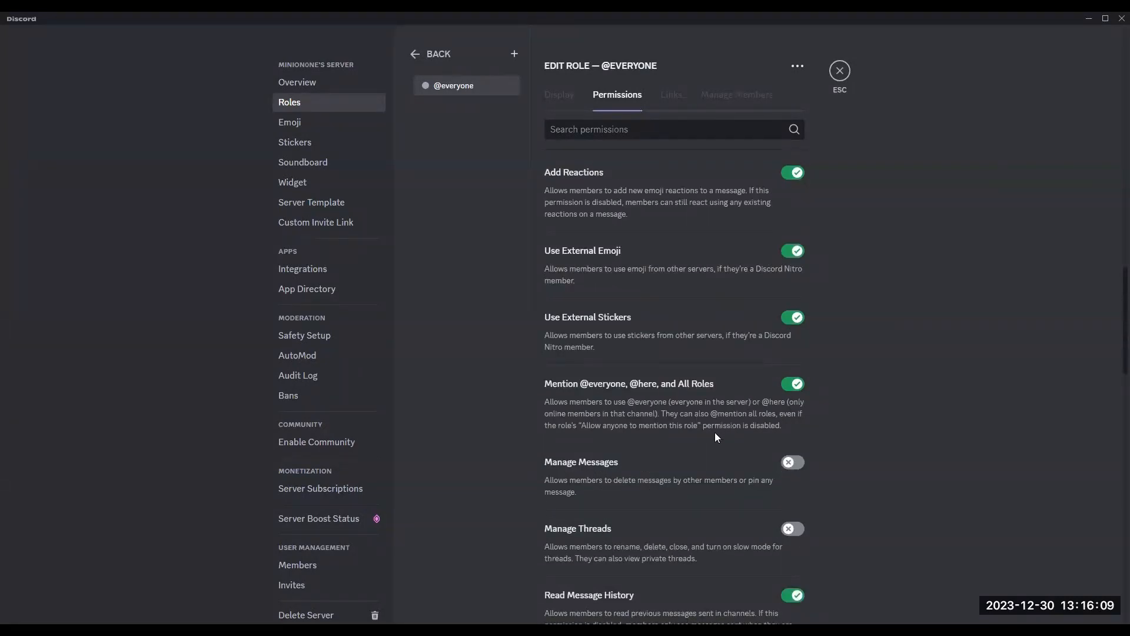
pyautogui.scroll(-1, 841, 368)
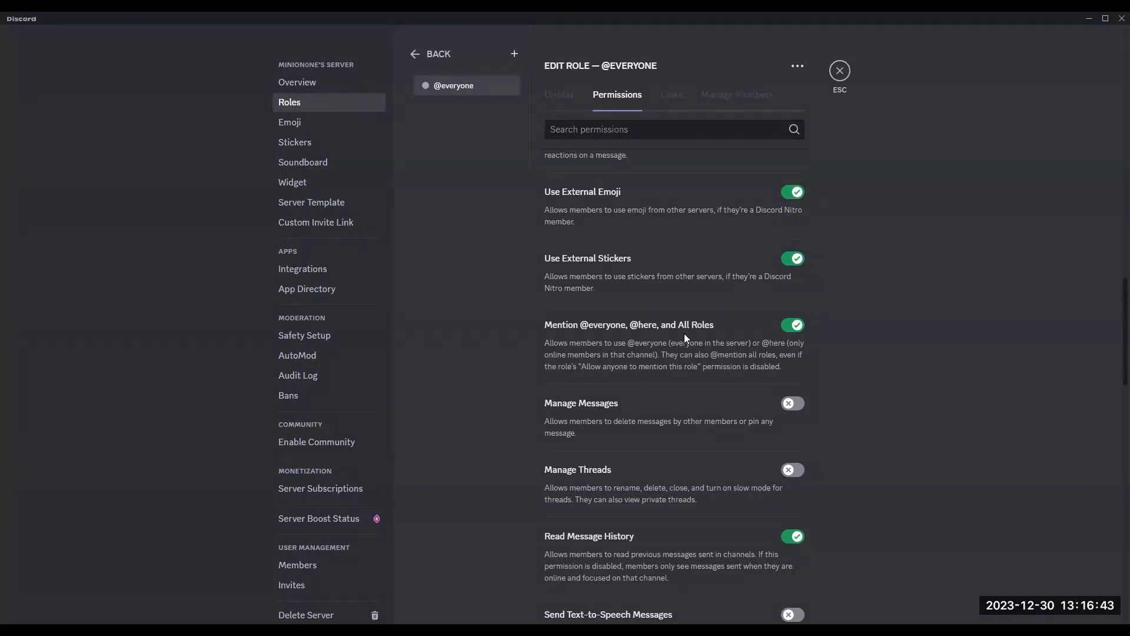
pyautogui.scroll(-1, 685, 333)
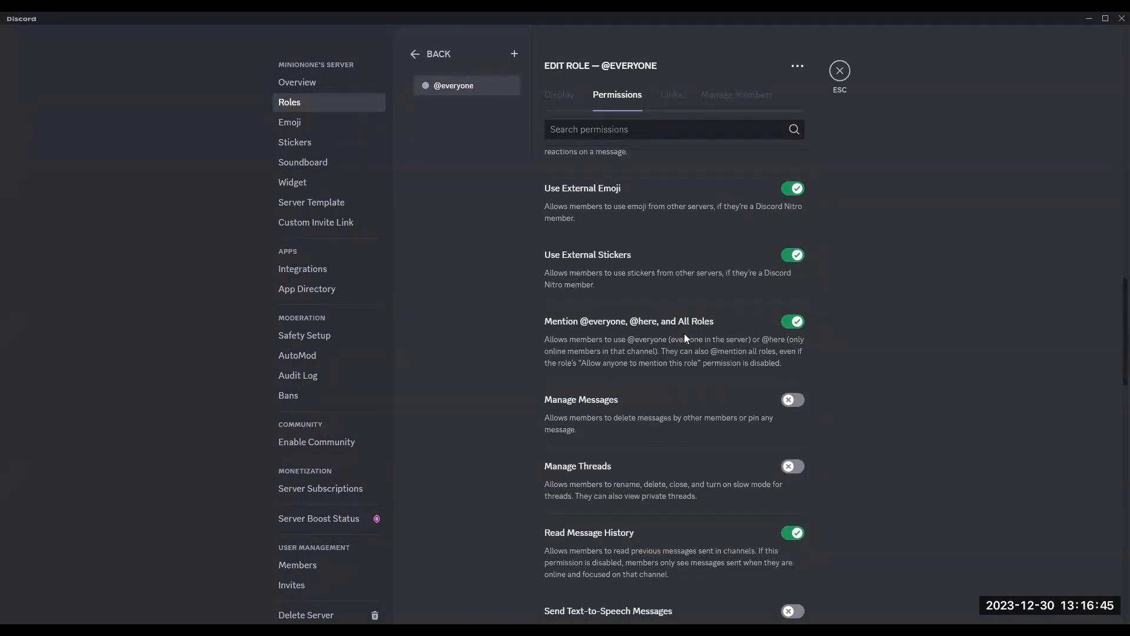
pyautogui.scroll(-1, 776, 371)
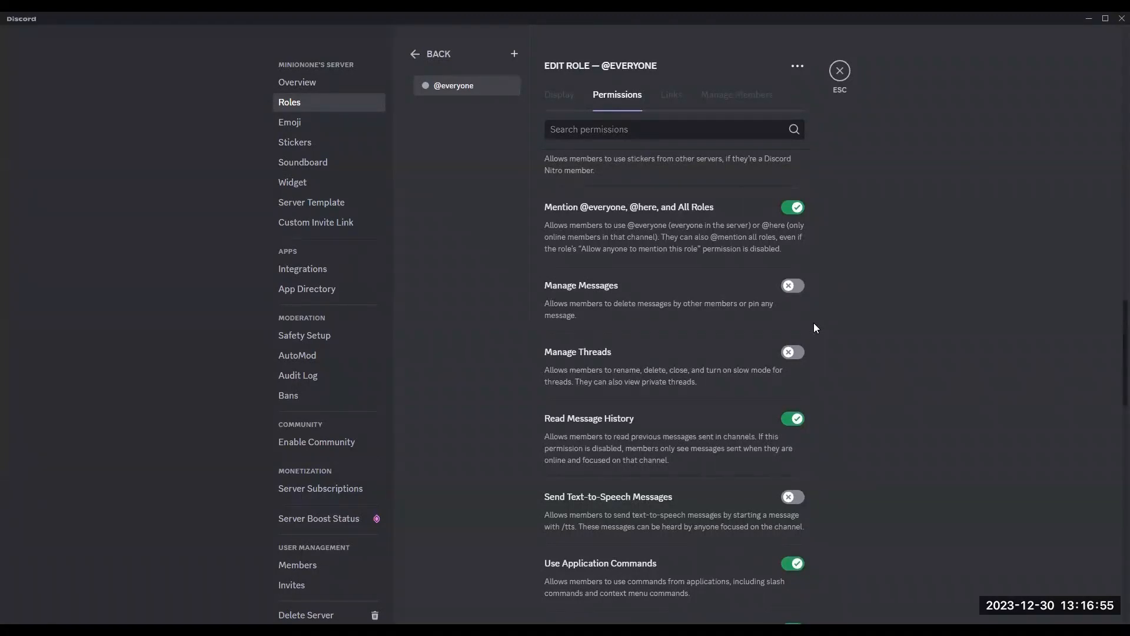
pyautogui.scroll(-1, 813, 328)
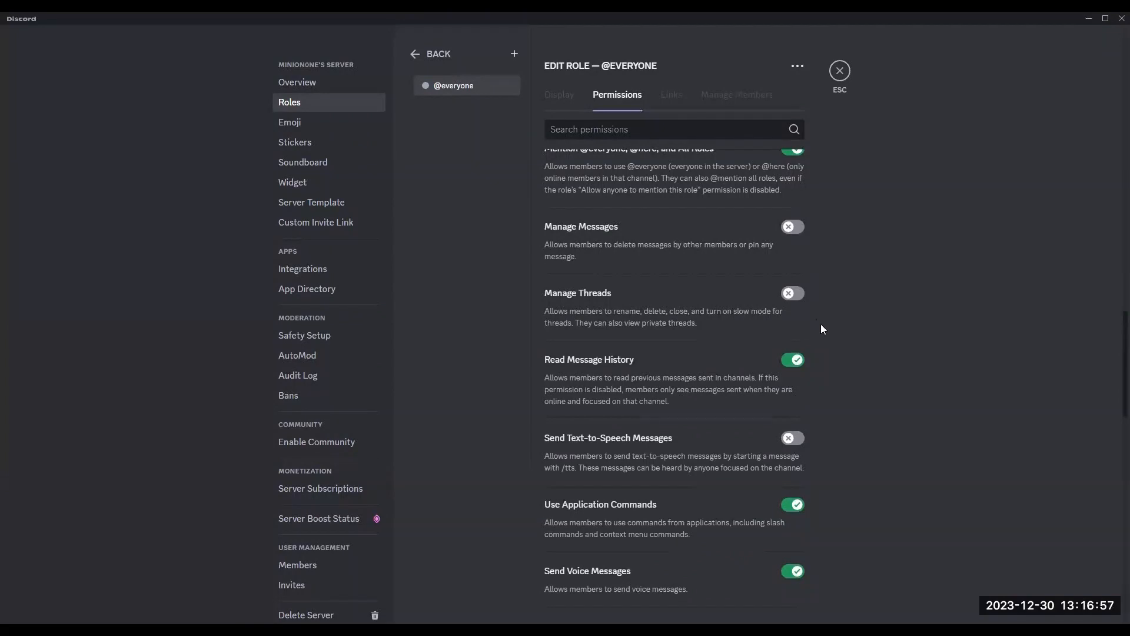
pyautogui.scroll(-2, 821, 330)
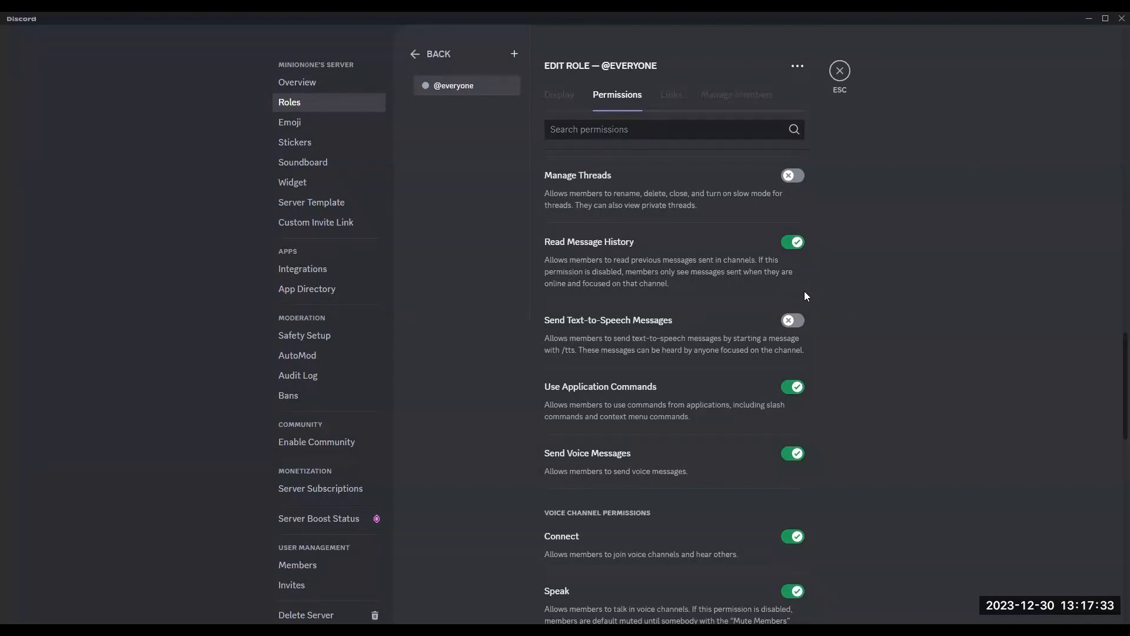
pyautogui.scroll(-1, 806, 296)
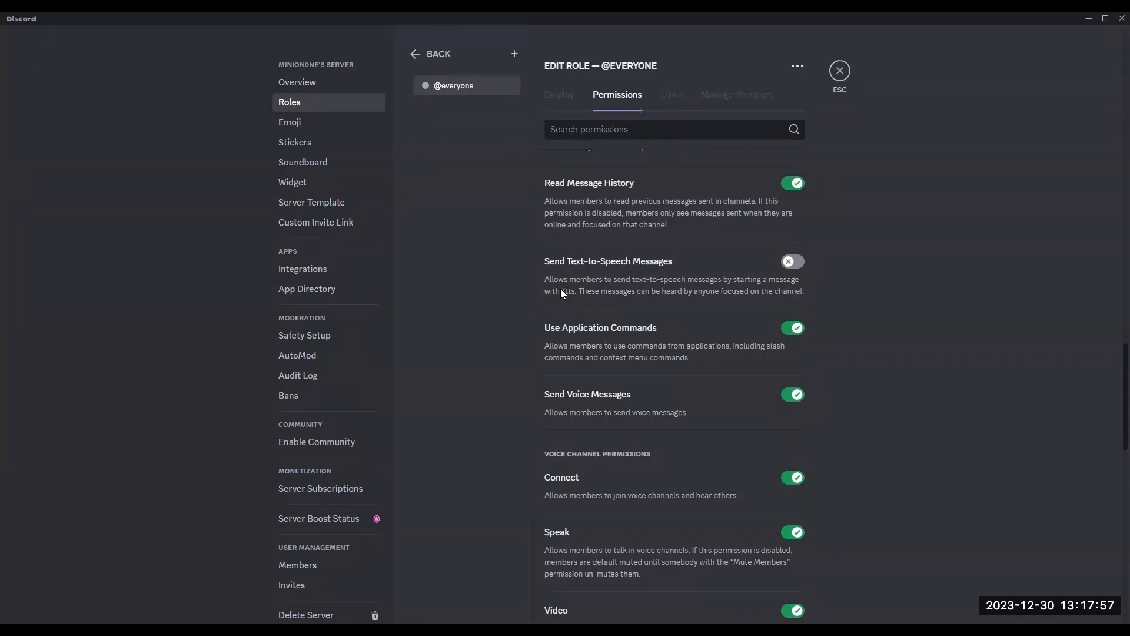
pyautogui.scroll(-1, 561, 290)
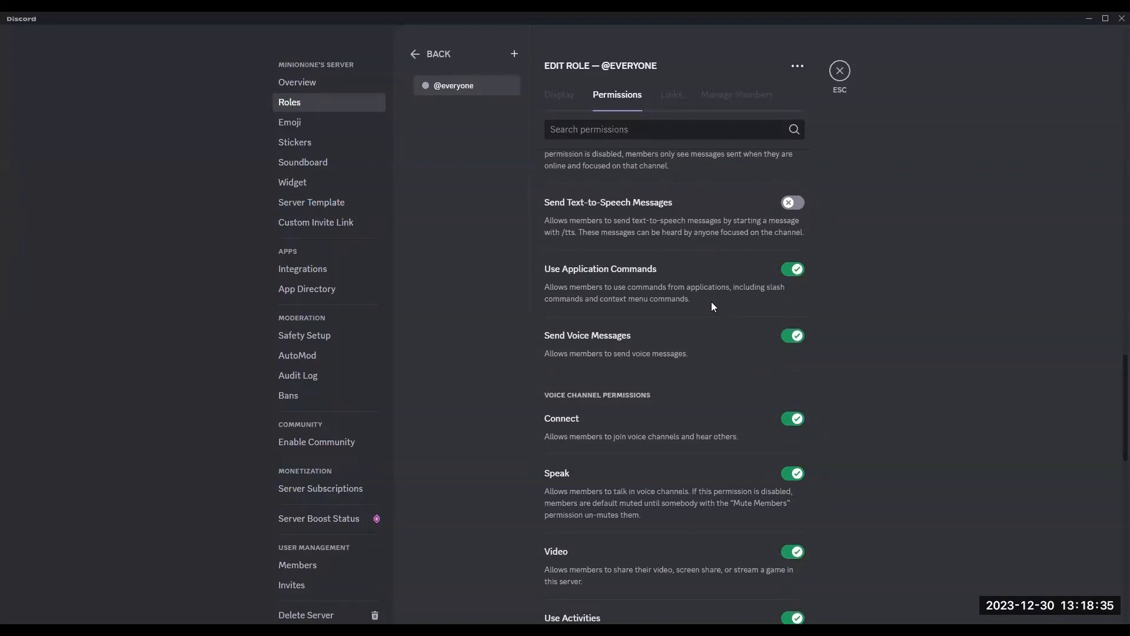
pyautogui.scroll(-1, 709, 303)
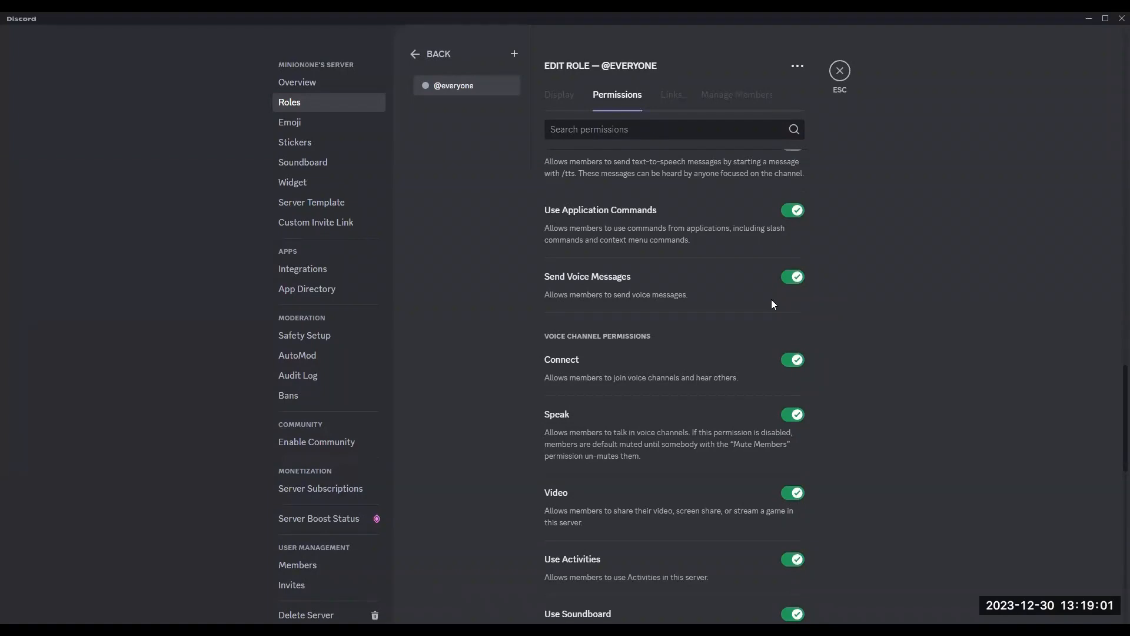
pyautogui.scroll(2, 741, 341)
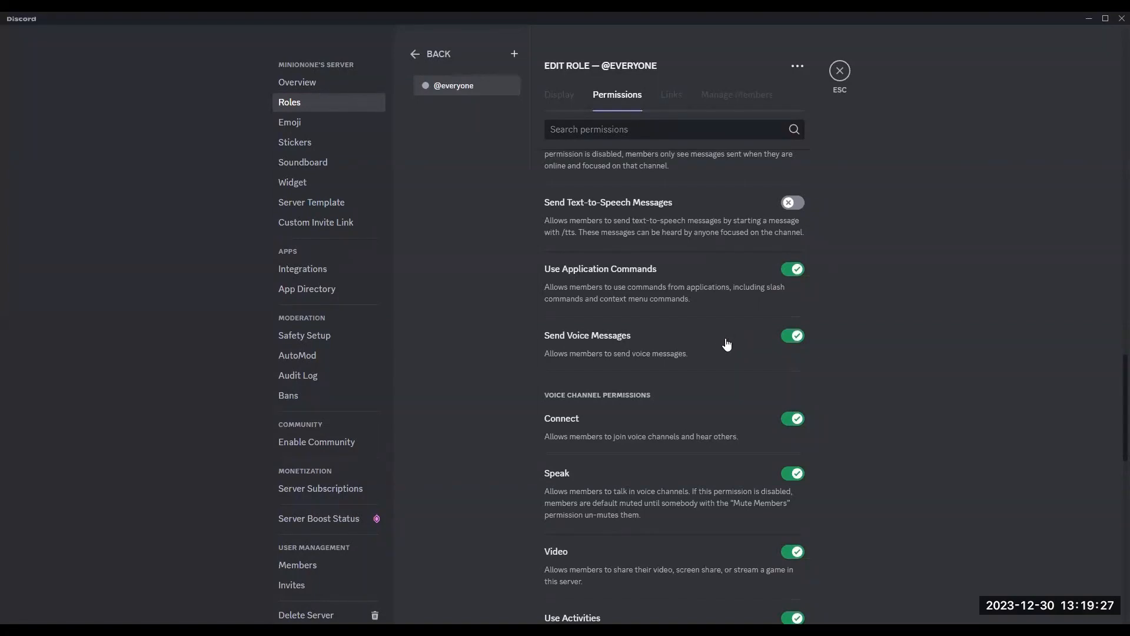
pyautogui.scroll(-1, 742, 346)
pyautogui.scroll(-2, 748, 343)
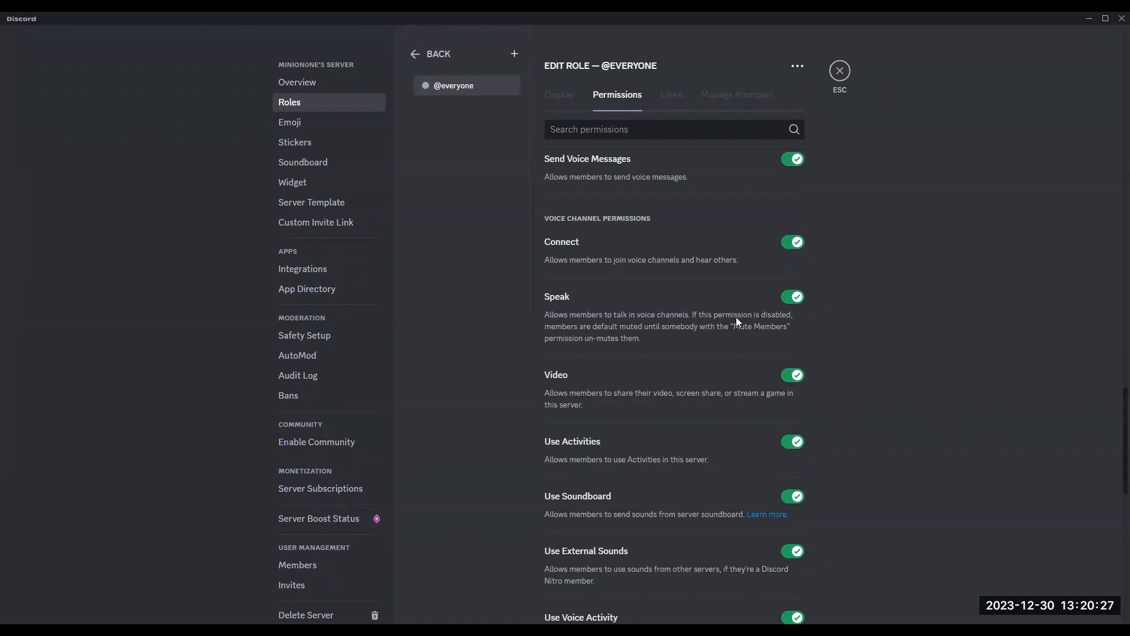
pyautogui.scroll(-1, 683, 339)
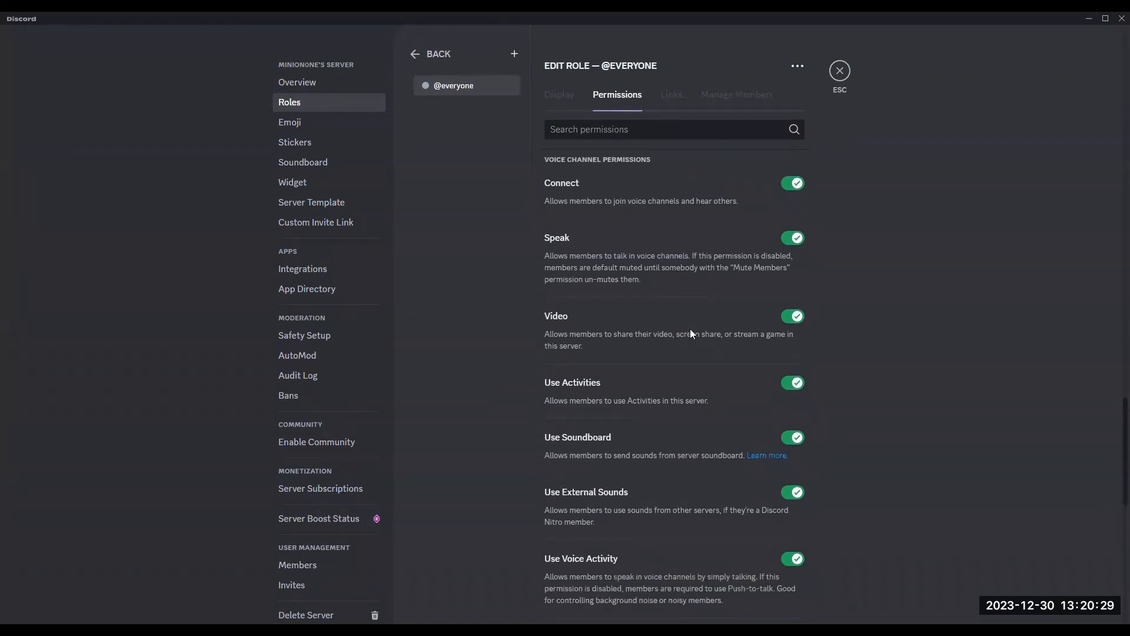
pyautogui.scroll(-1, 664, 338)
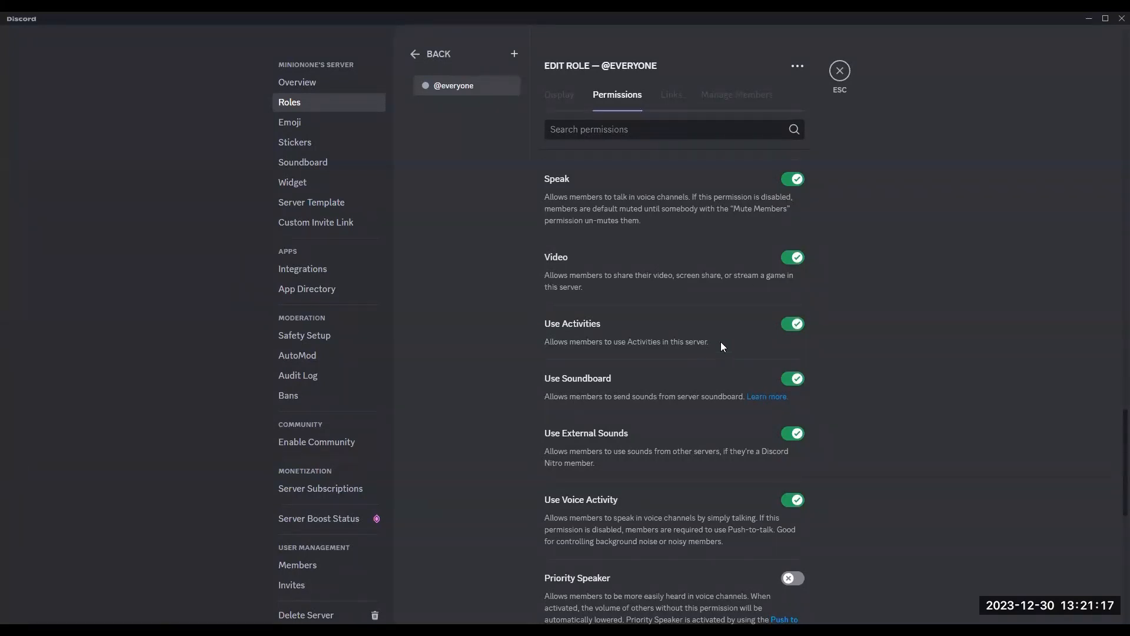
pyautogui.scroll(-1, 721, 337)
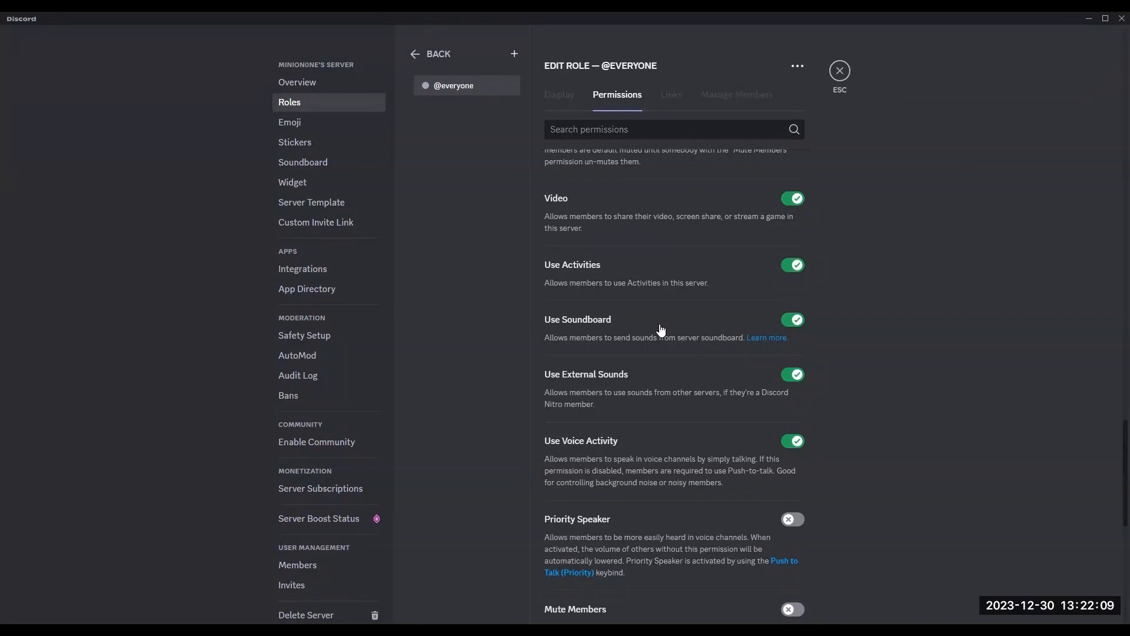
pyautogui.scroll(-1, 661, 330)
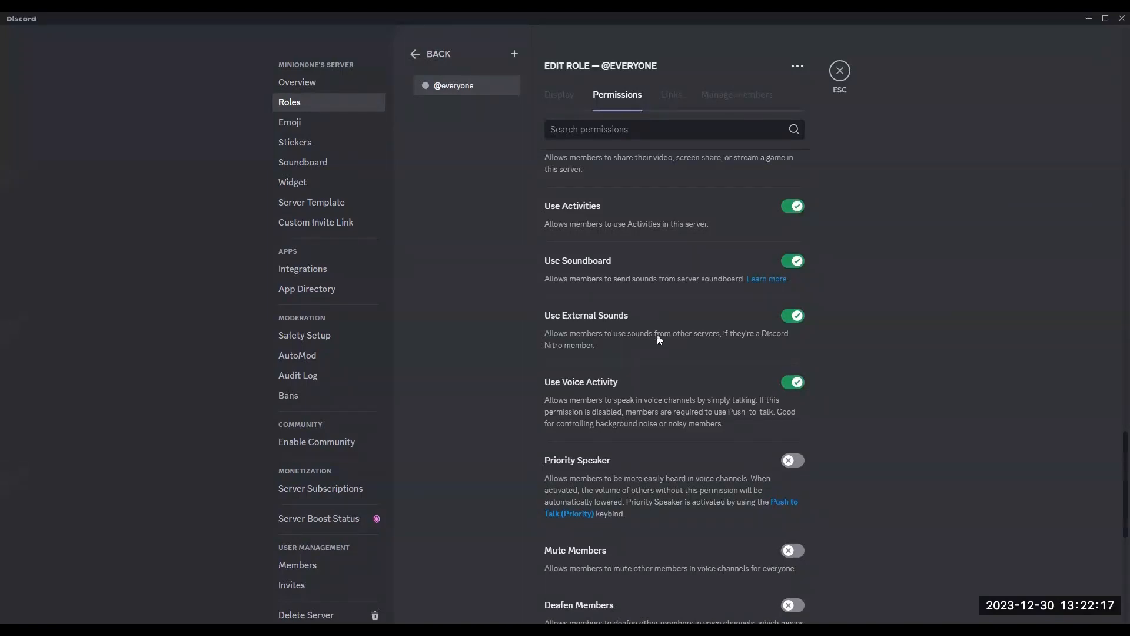
pyautogui.scroll(-1, 708, 373)
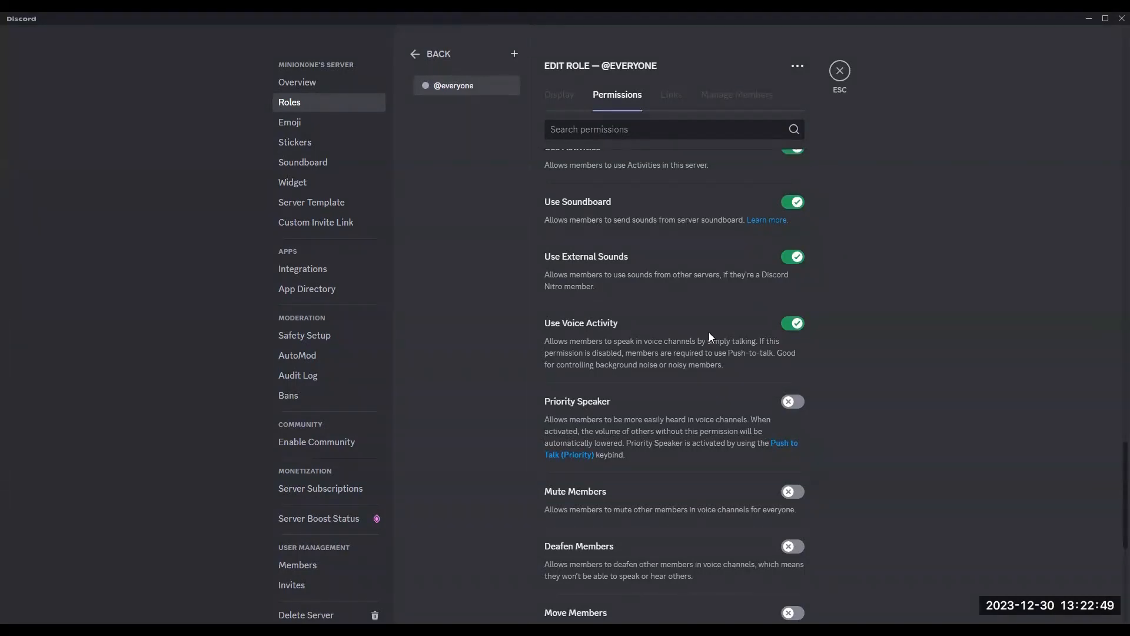
pyautogui.scroll(-2, 710, 335)
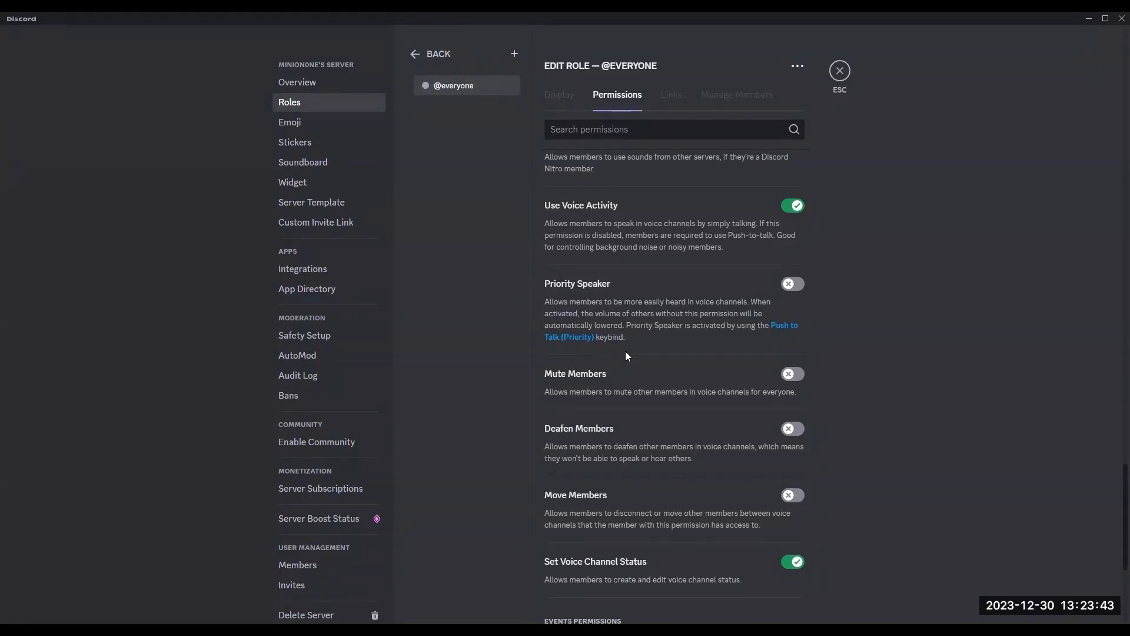
pyautogui.scroll(-2, 679, 351)
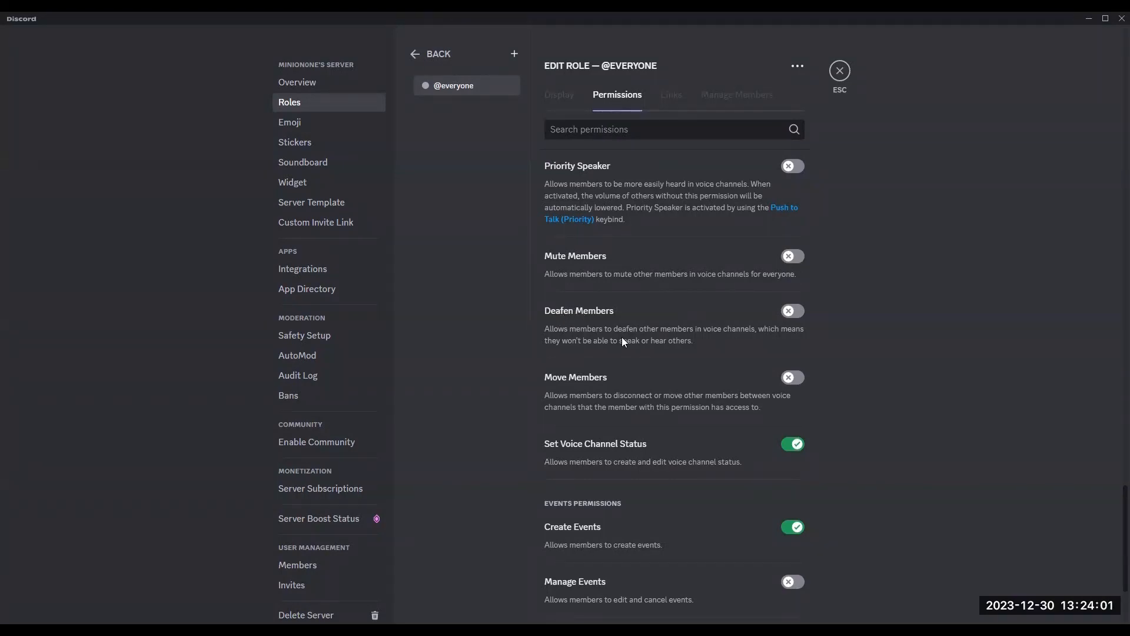
pyautogui.scroll(-1, 638, 377)
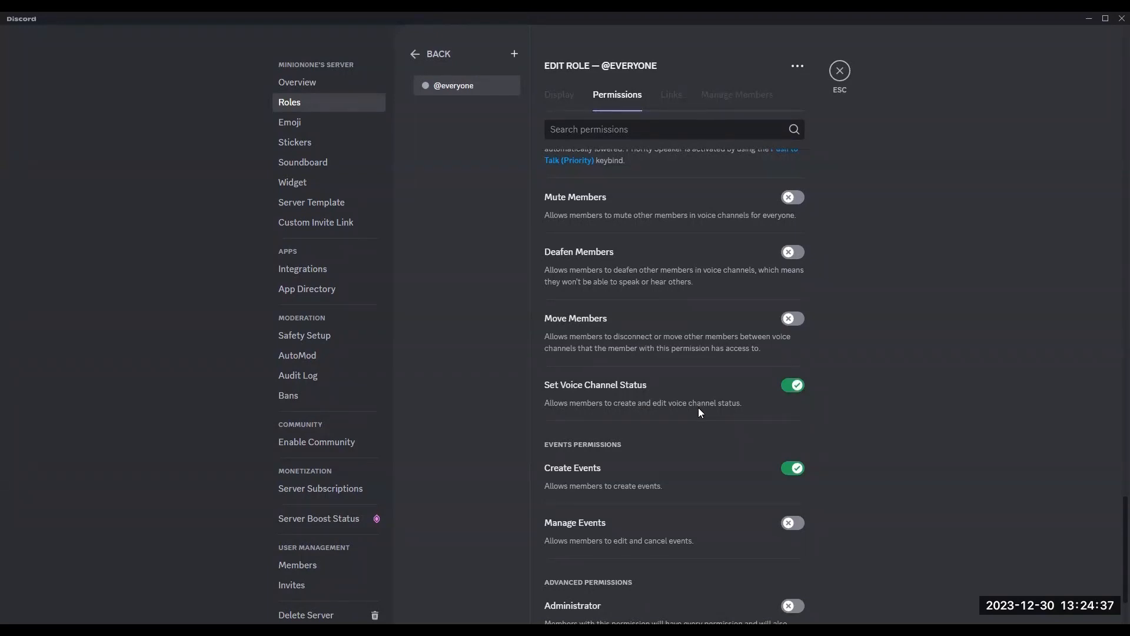
pyautogui.scroll(-3, 700, 394)
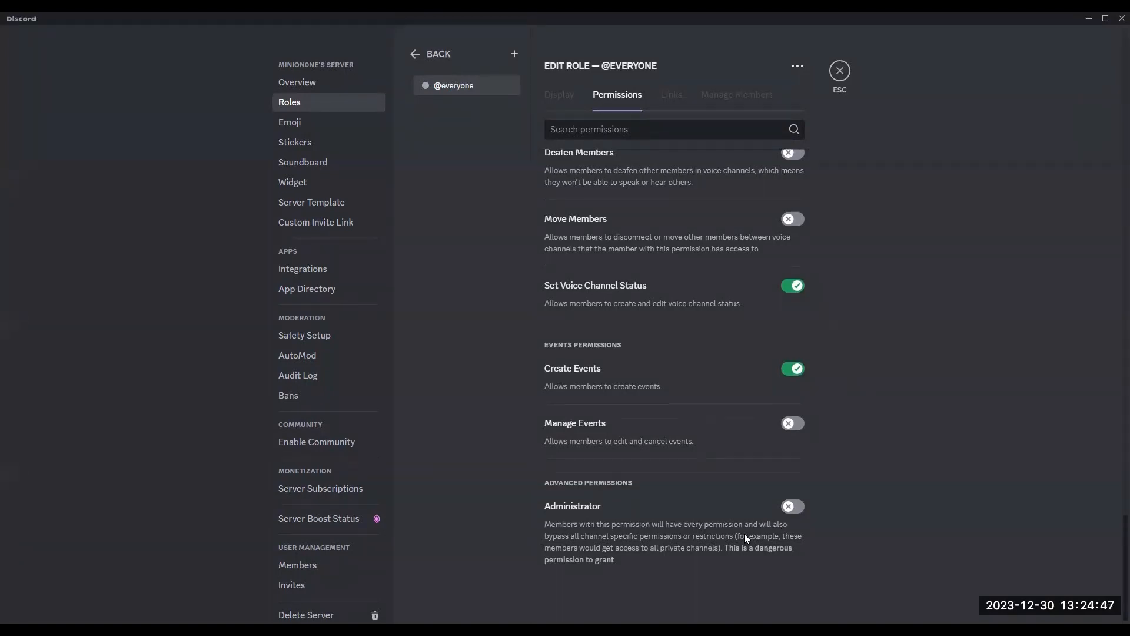
pyautogui.scroll(1, 744, 534)
pyautogui.scroll(20, 750, 551)
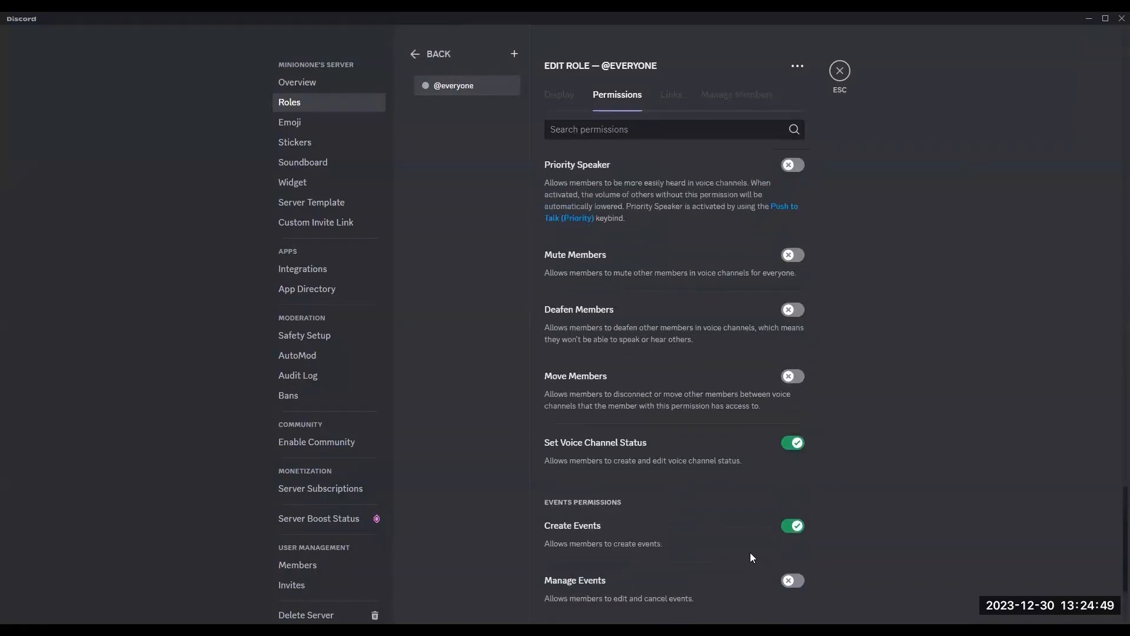
pyautogui.scroll(13, 752, 548)
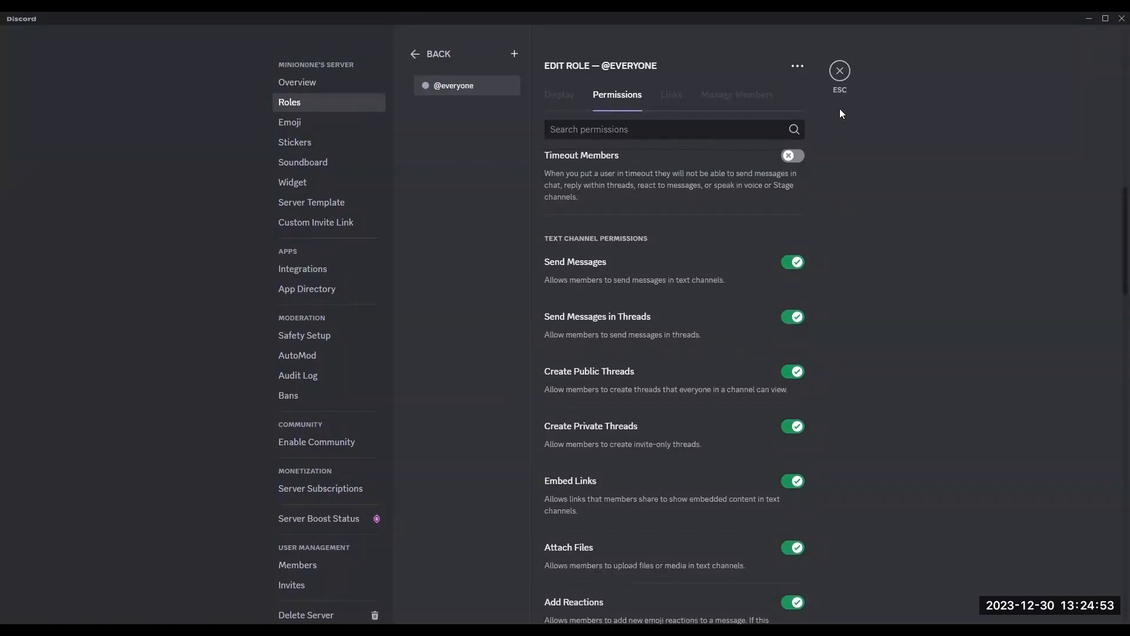
pyautogui.scroll(5, 849, 134)
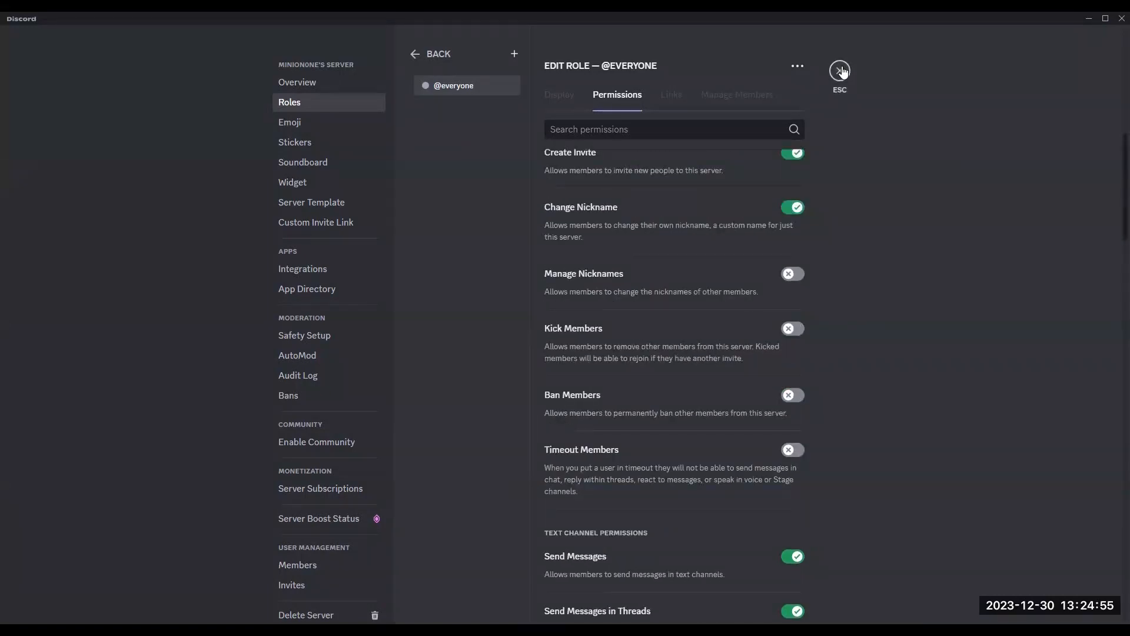
pyautogui.click(426, 54)
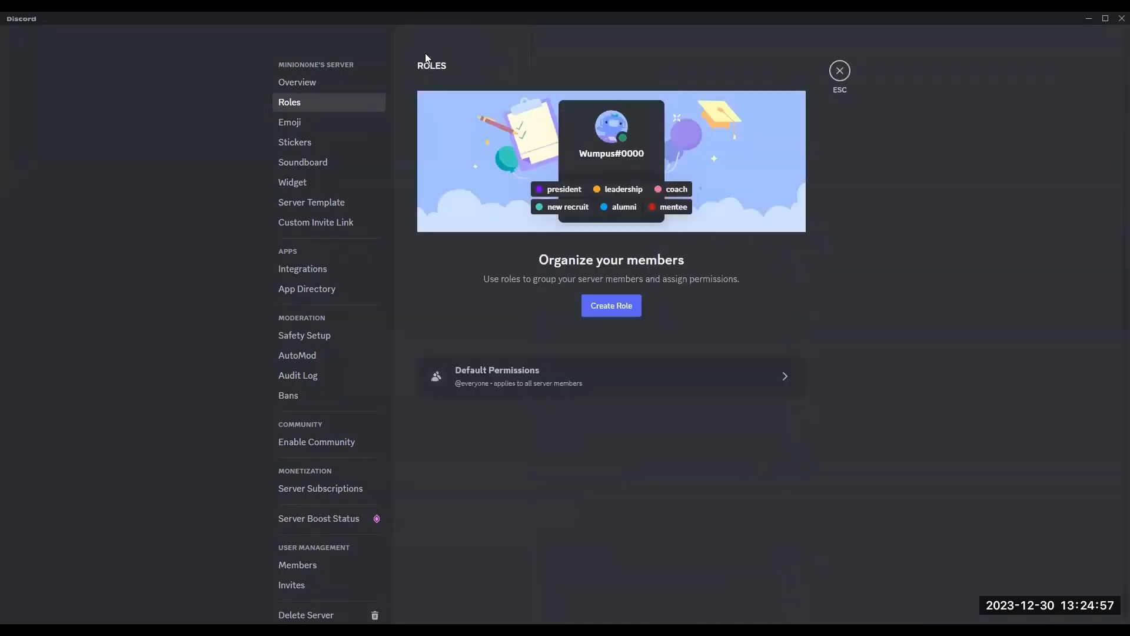
pyautogui.click(610, 304)
# Step: Rename the new role to Role 1
pyautogui.click(630, 154)
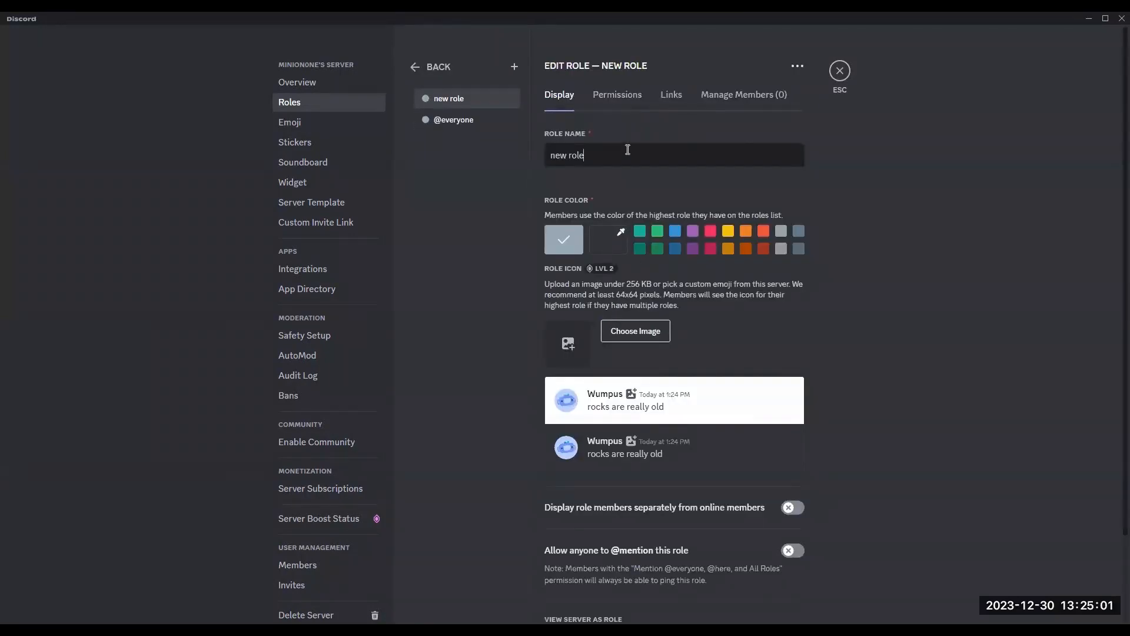
pyautogui.press('BackSpace')
pyautogui.press('BackSpace')
pyautogui.press('BackSpace')
pyautogui.press('BackSpace')
pyautogui.press('BackSpace')
pyautogui.press('BackSpace')
pyautogui.press('BackSpace')
pyautogui.press('BackSpace')
pyautogui.write('Role 1')
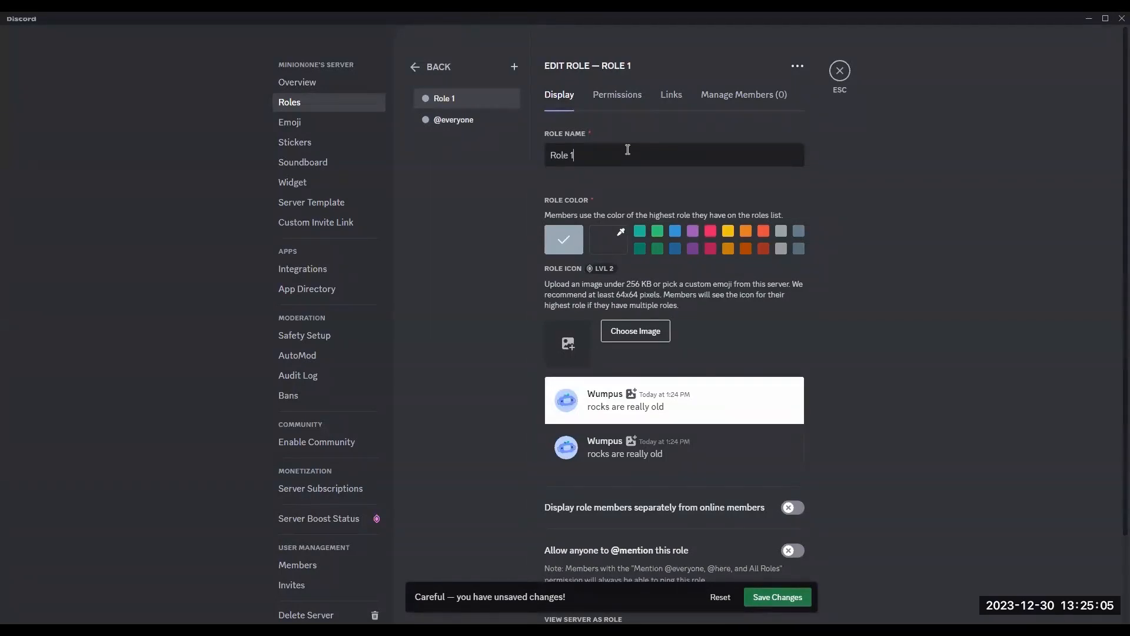
# Step: Give the role a teal colour and enable displaying its members separately and allowing anyone to mention it
pyautogui.click(640, 231)
pyautogui.scroll(-1, 736, 446)
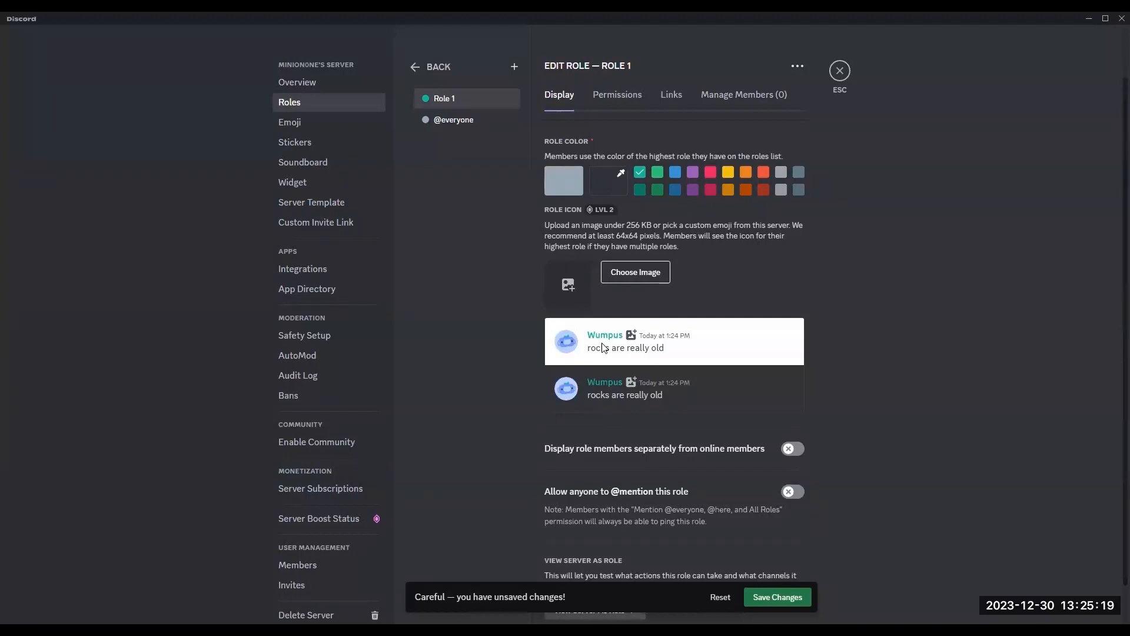
pyautogui.click(711, 172)
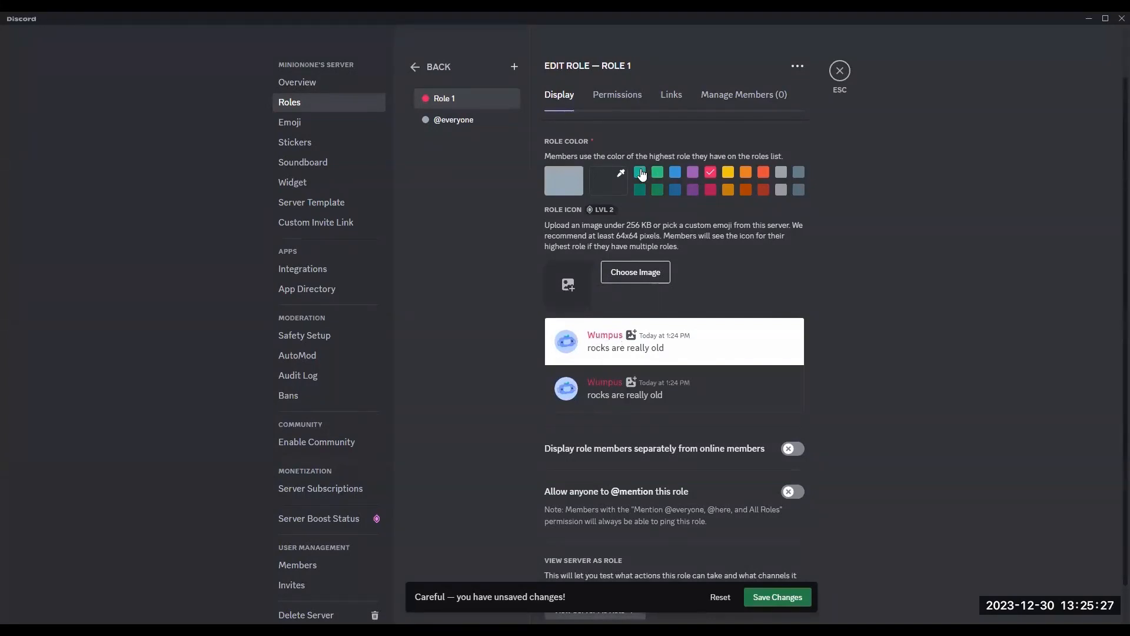
pyautogui.click(641, 173)
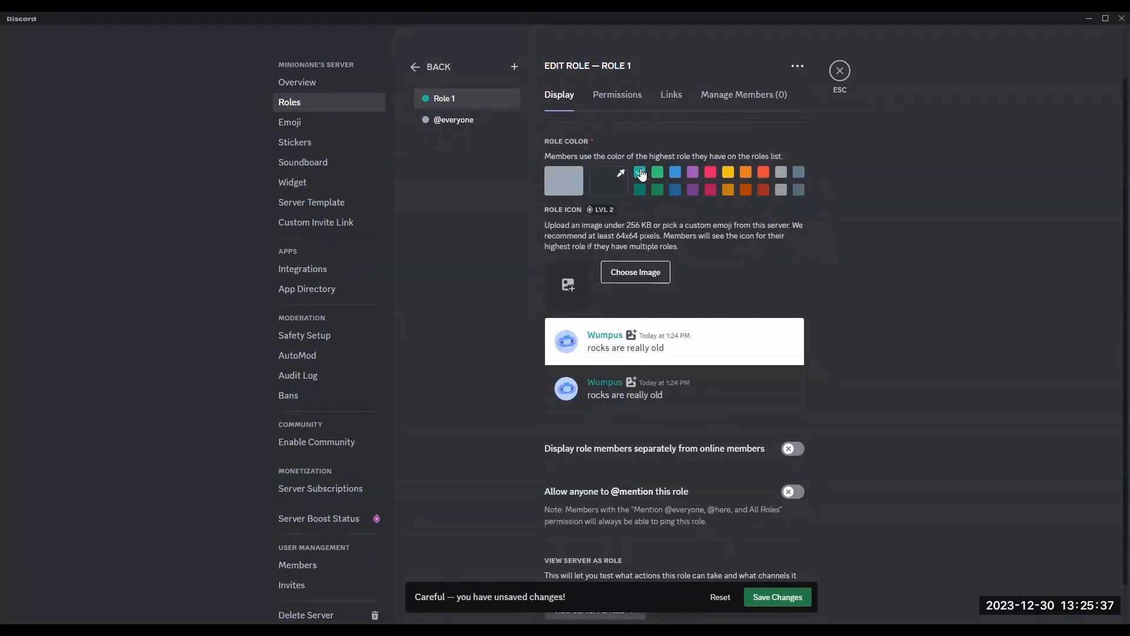
pyautogui.scroll(-1, 707, 278)
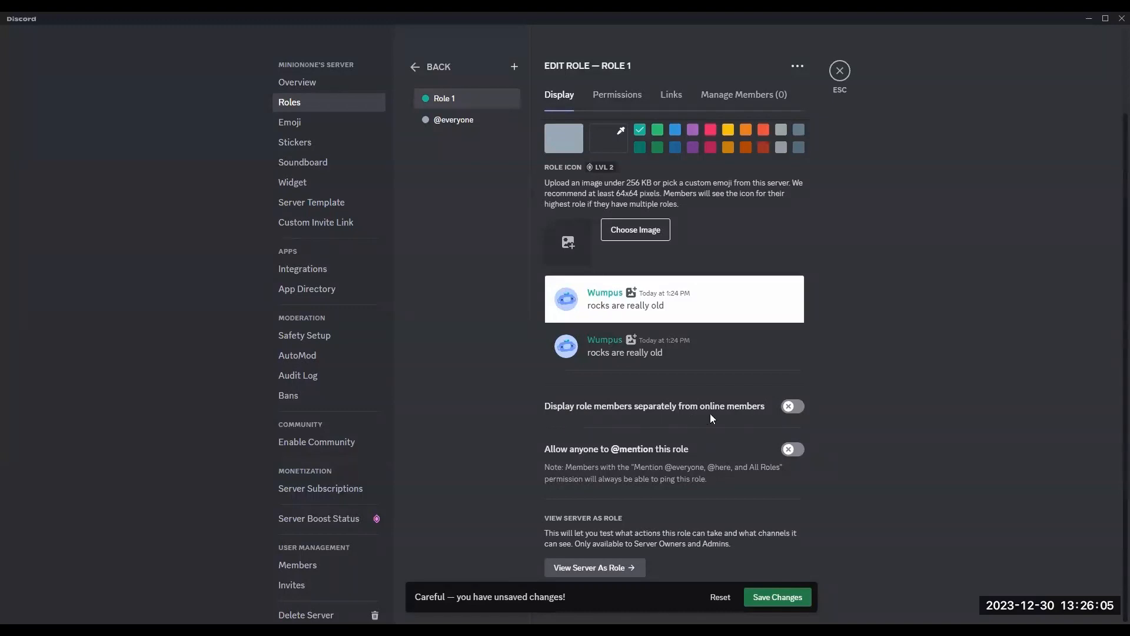
pyautogui.click(793, 410)
pyautogui.click(793, 450)
# Step: View the server as the new role and open a member's profile from the member list
pyautogui.click(594, 570)
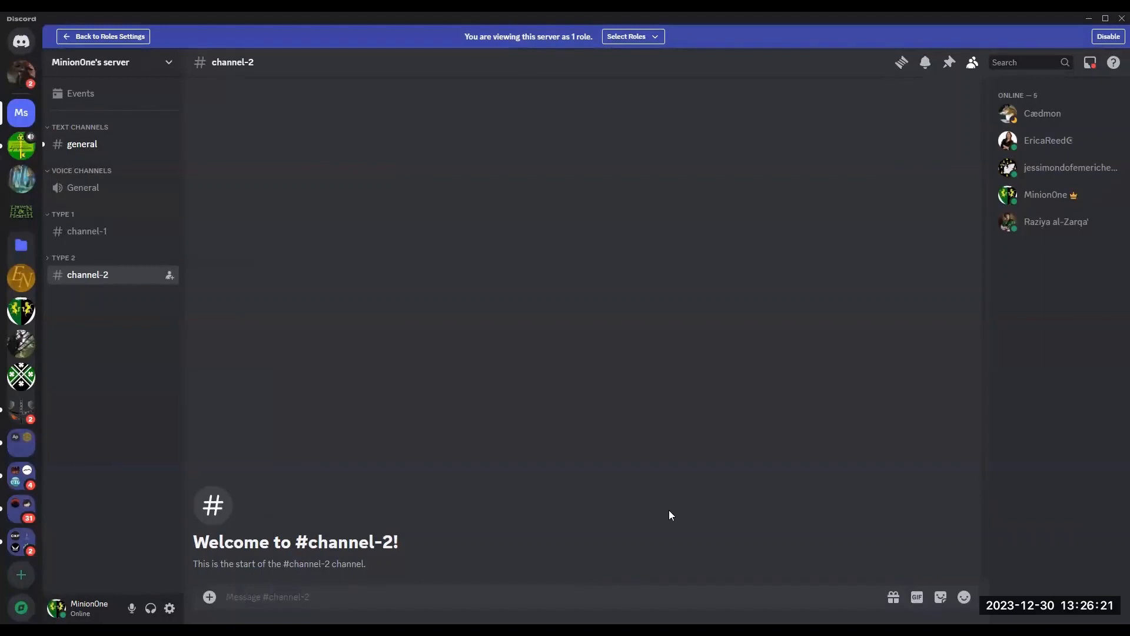
pyautogui.rightClick(1047, 115)
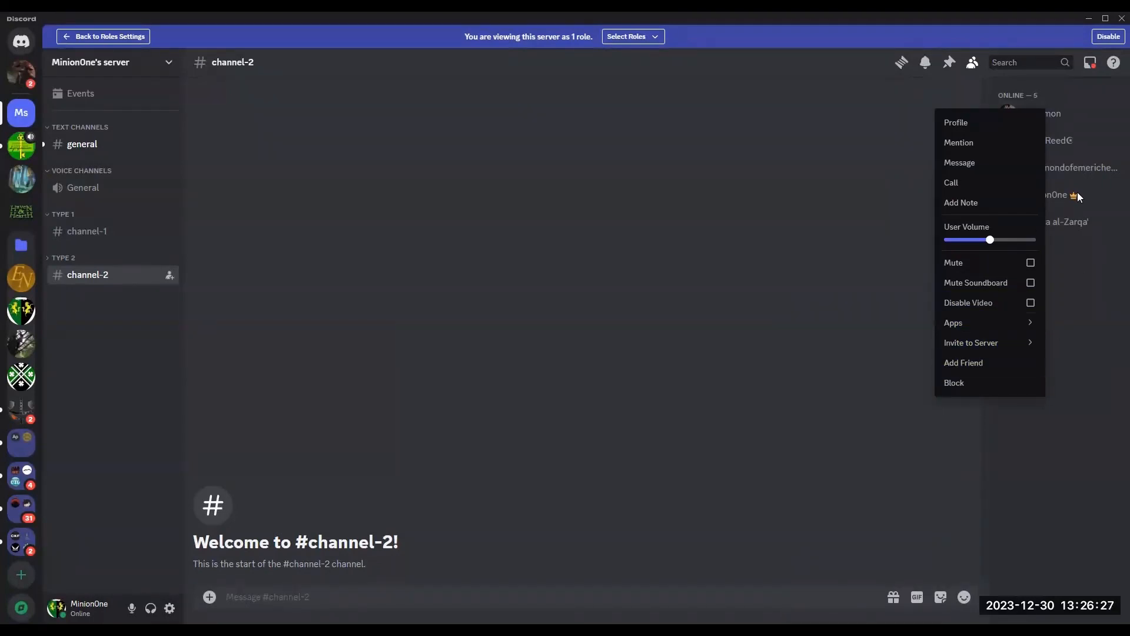
pyautogui.click(1026, 114)
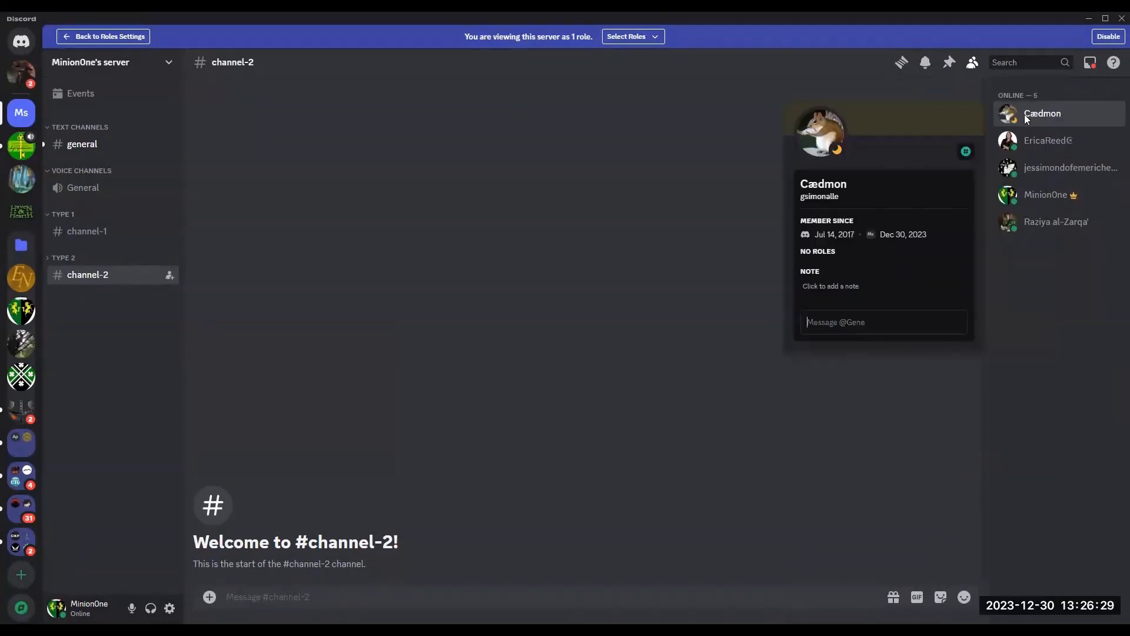
pyautogui.click(588, 236)
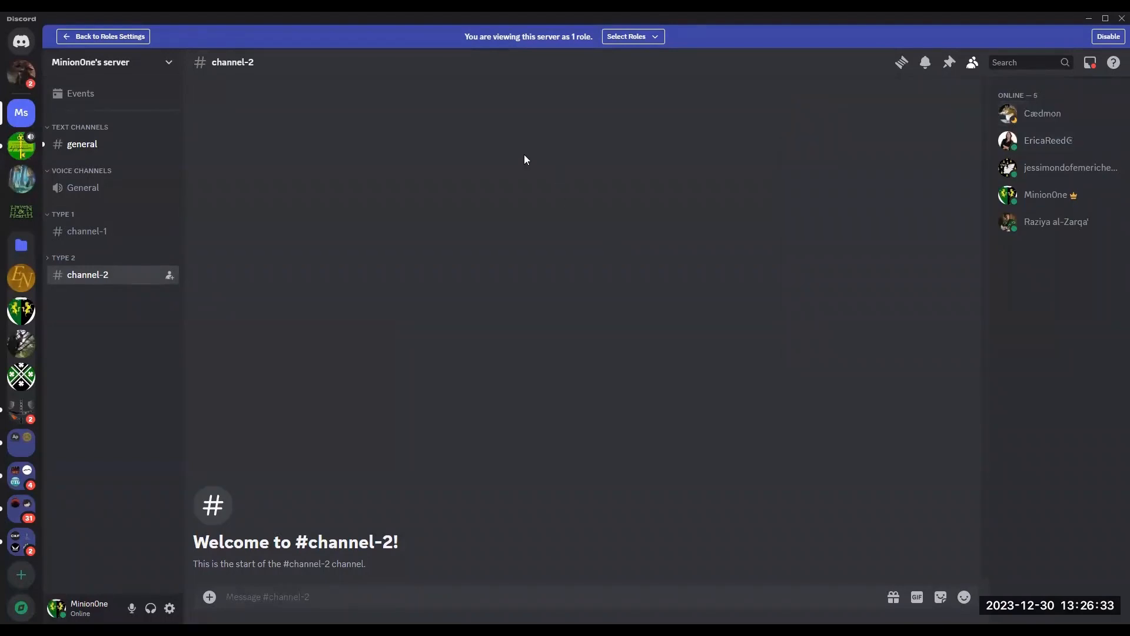
# Step: Try to assign the new role to the server owner from the member list
pyautogui.rightClick(1035, 201)
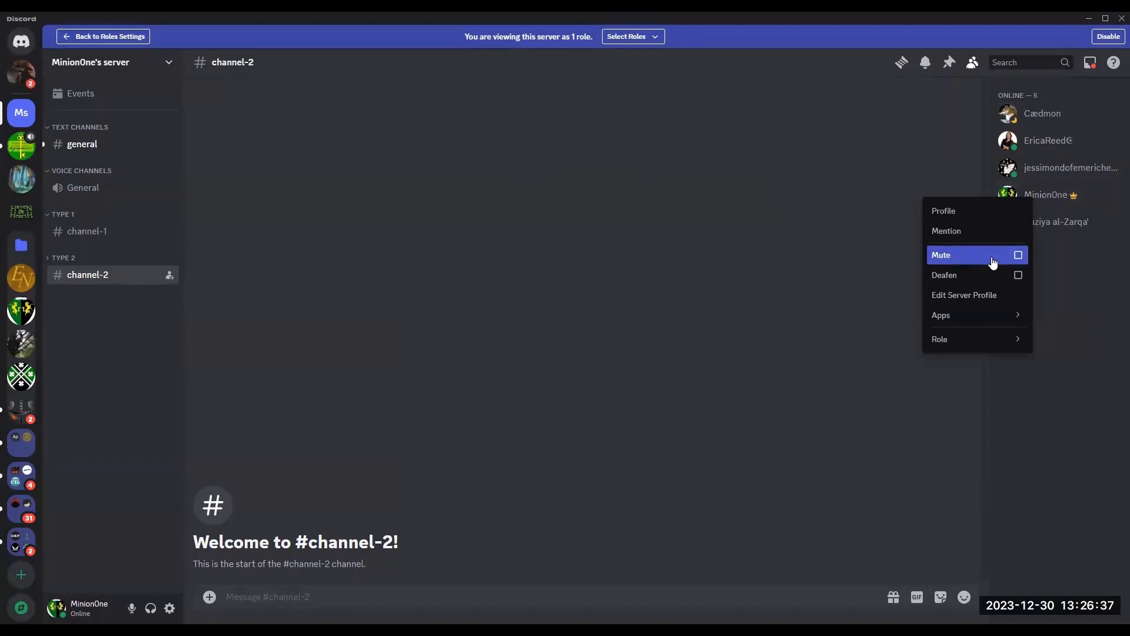
pyautogui.moveTo(989, 341)
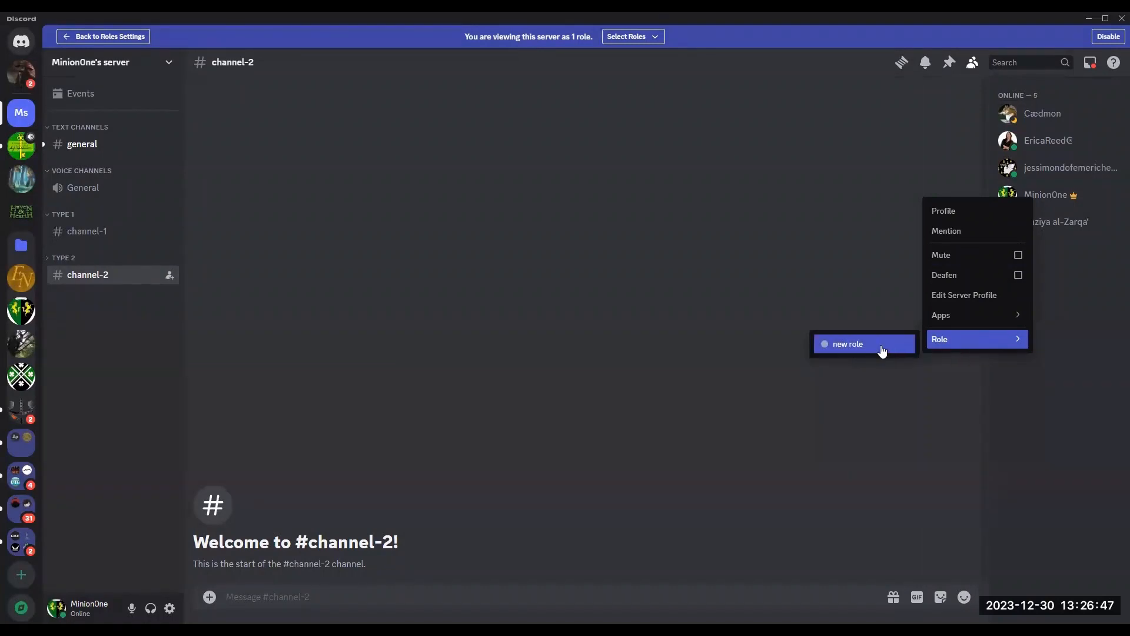
pyautogui.click(834, 389)
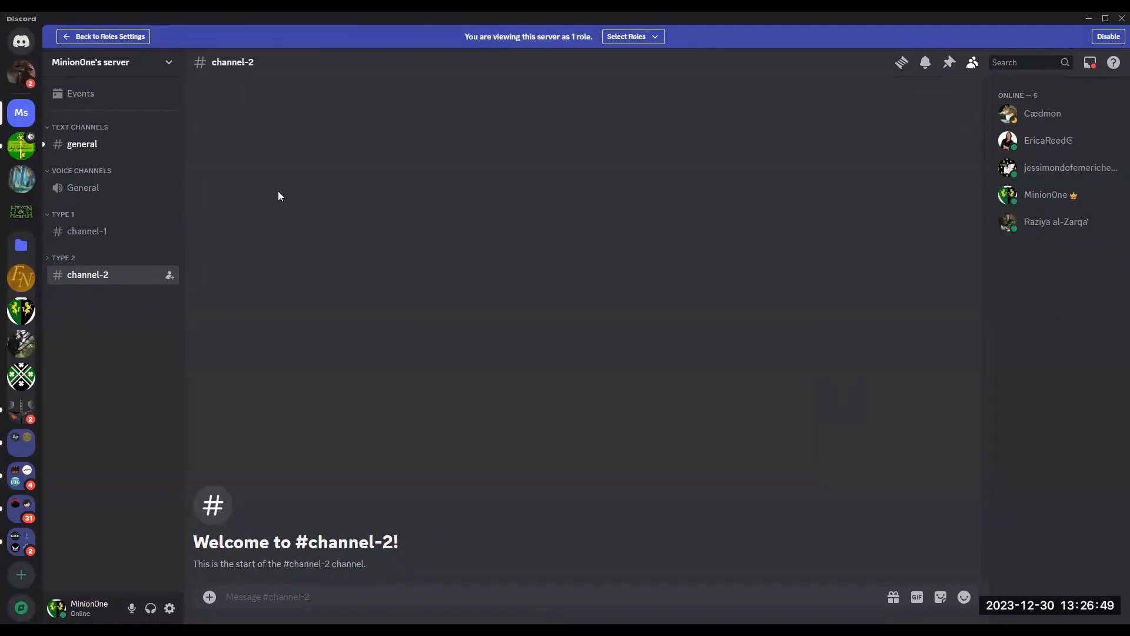
# Step: Return to the roles settings and open the new role for editing
pyautogui.click(93, 36)
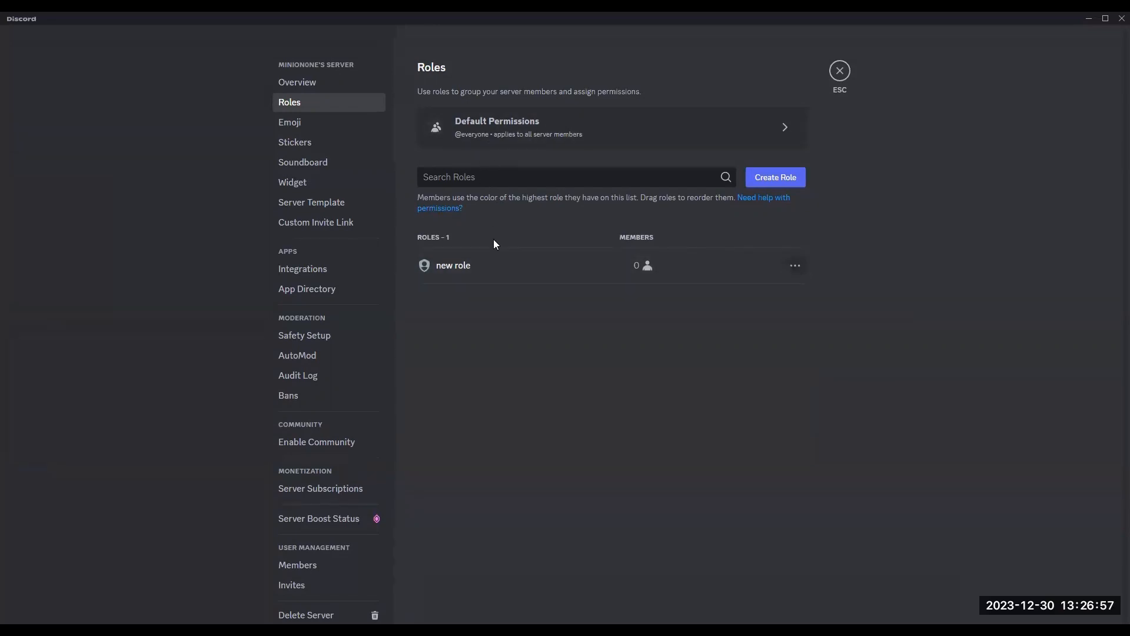
pyautogui.click(456, 265)
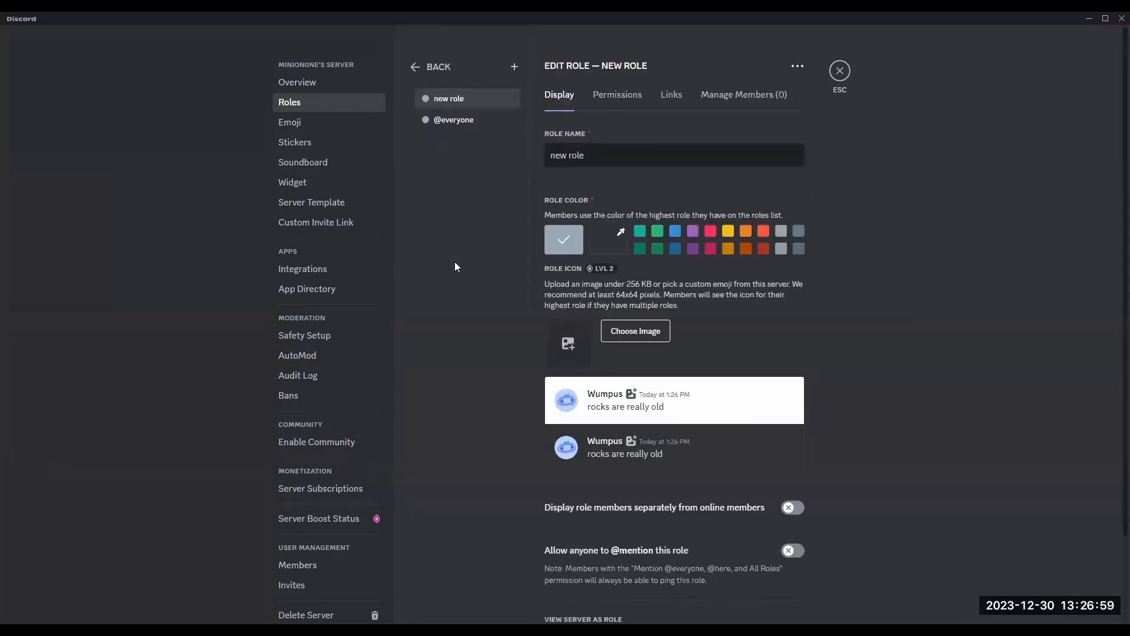
# Step: Scroll through the new role's display settings and open its permissions
pyautogui.scroll(-1, 463, 268)
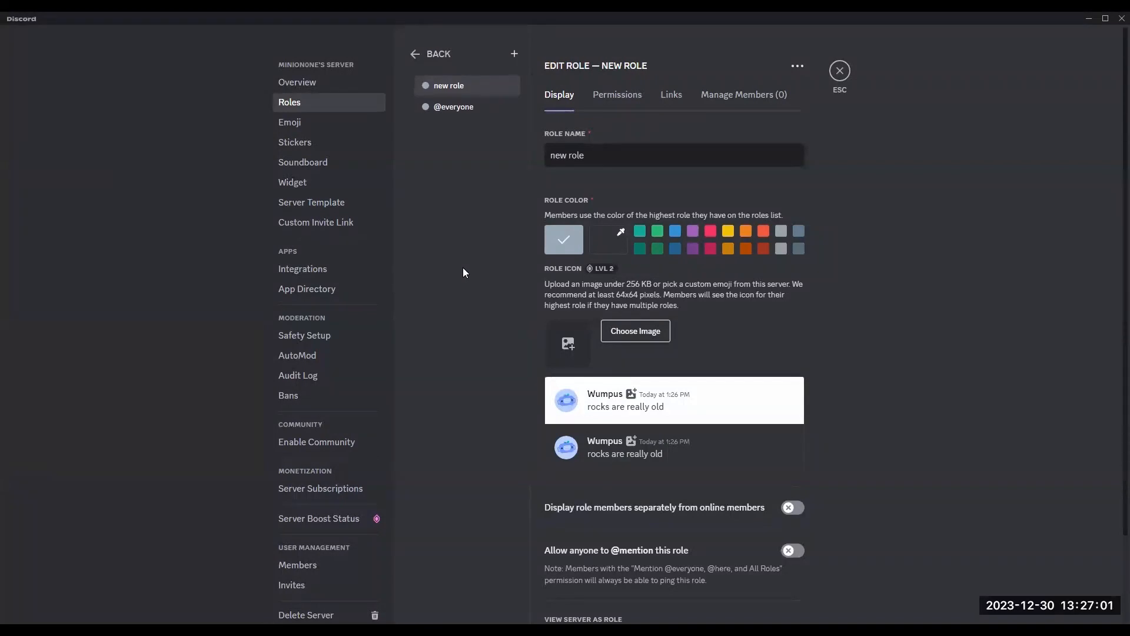
pyautogui.scroll(-1, 691, 424)
pyautogui.scroll(-1, 690, 424)
pyautogui.scroll(2, 689, 416)
pyautogui.scroll(-1, 689, 416)
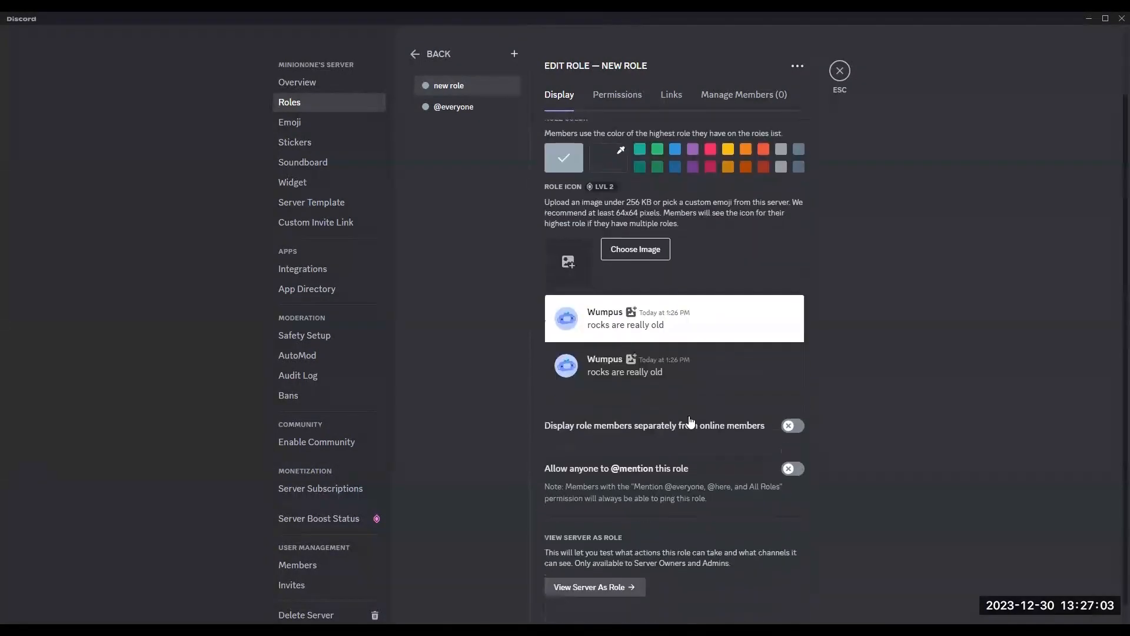
pyautogui.scroll(1, 690, 419)
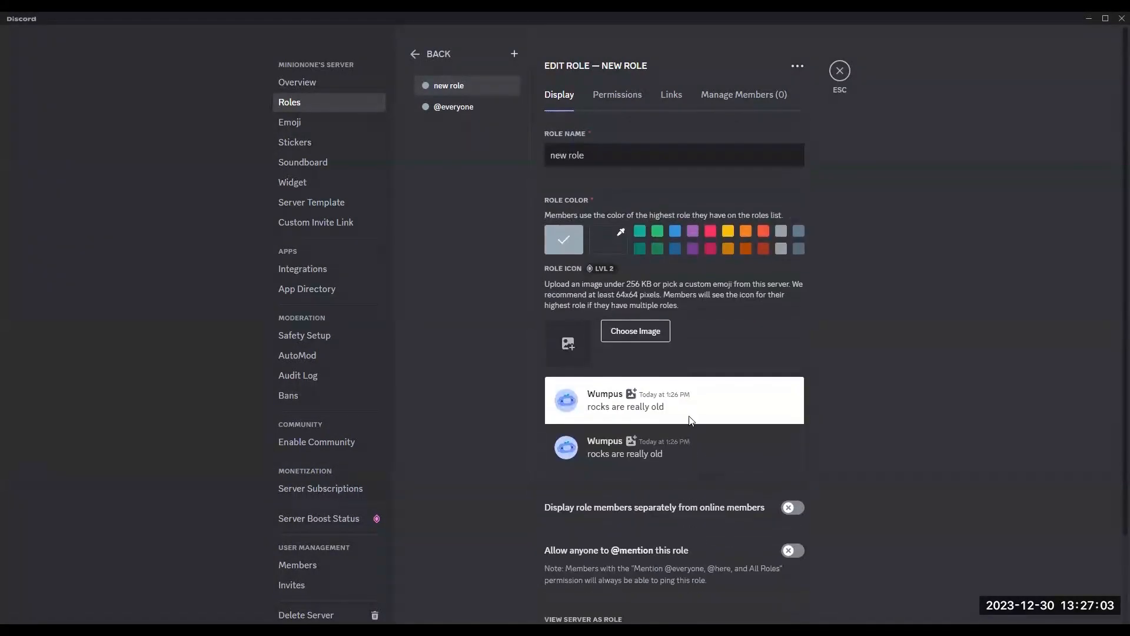
pyautogui.click(620, 94)
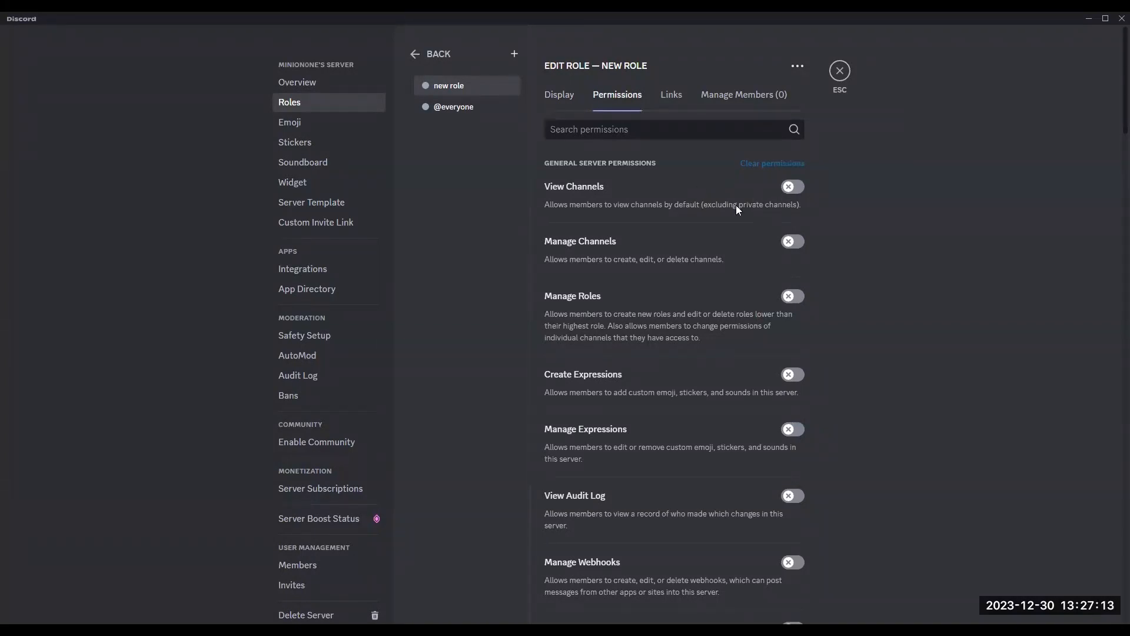
# Step: Browse the role's permission list and enable the View Channels permission
pyautogui.scroll(-20, 743, 205)
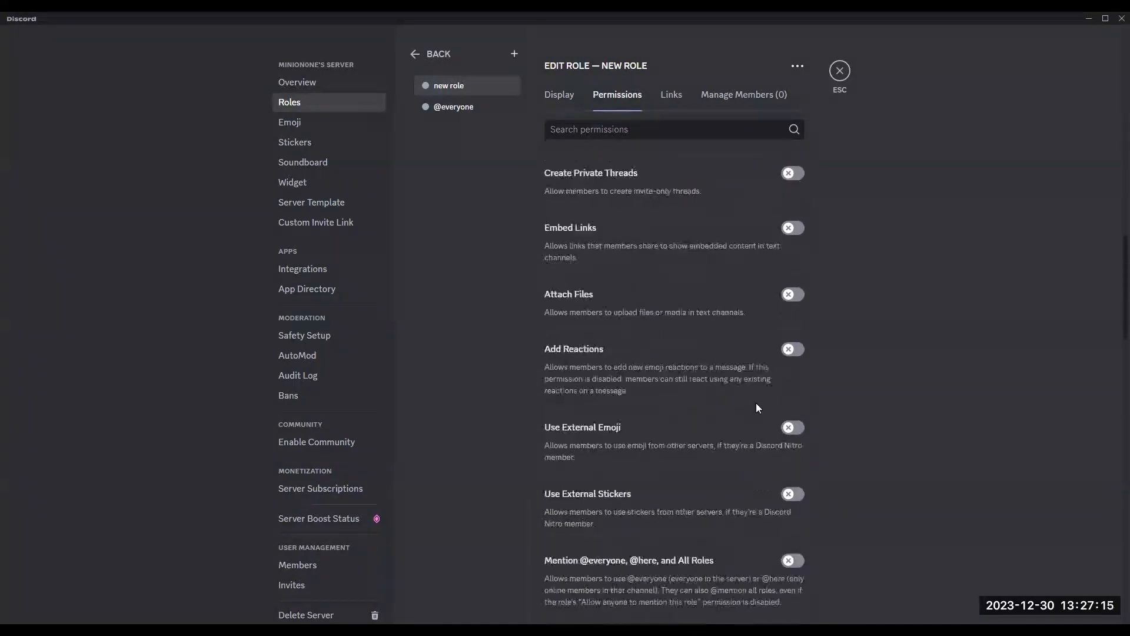
pyautogui.scroll(-15, 761, 430)
pyautogui.click(790, 507)
pyautogui.scroll(20, 842, 512)
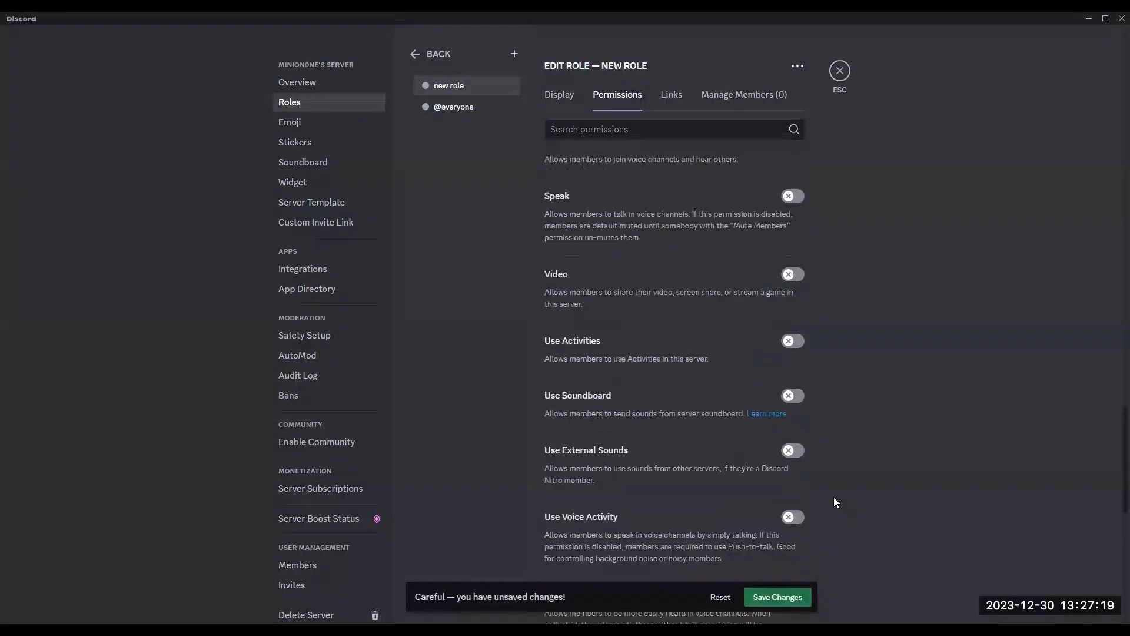
pyautogui.scroll(1, 858, 373)
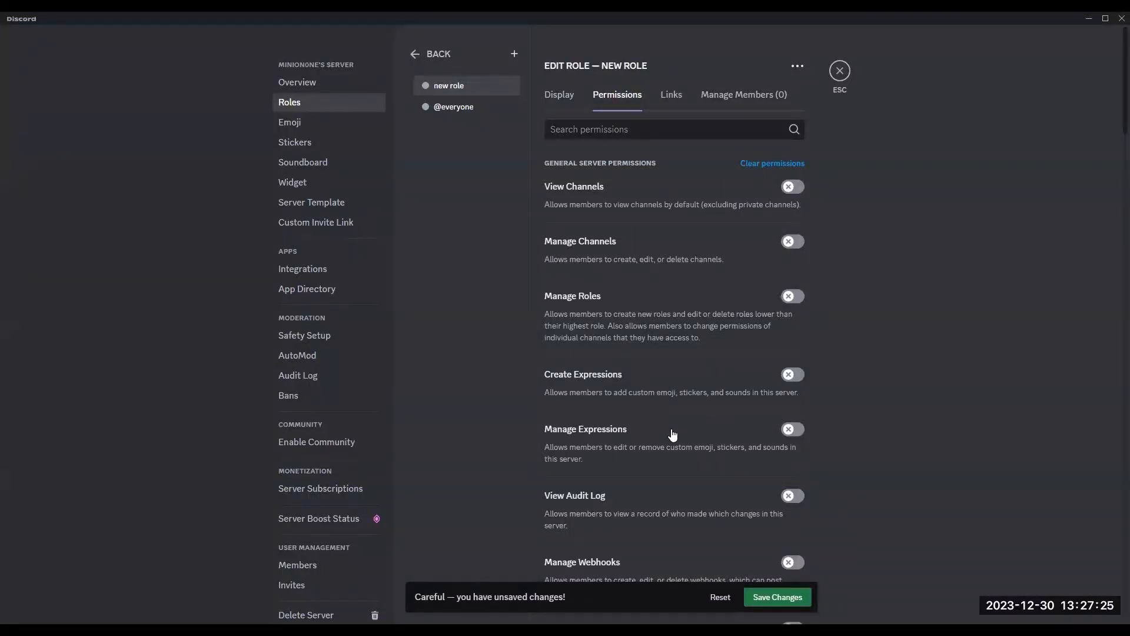
pyautogui.scroll(-20, 673, 435)
pyautogui.scroll(-8, 777, 536)
pyautogui.scroll(2, 864, 495)
pyautogui.scroll(20, 864, 490)
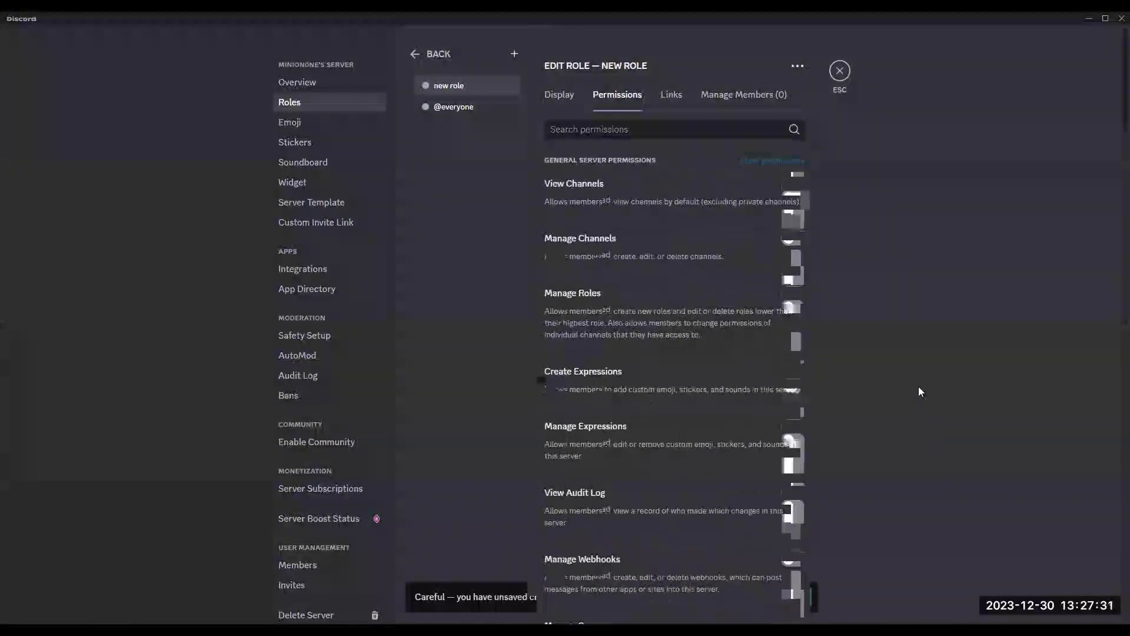
pyautogui.click(798, 190)
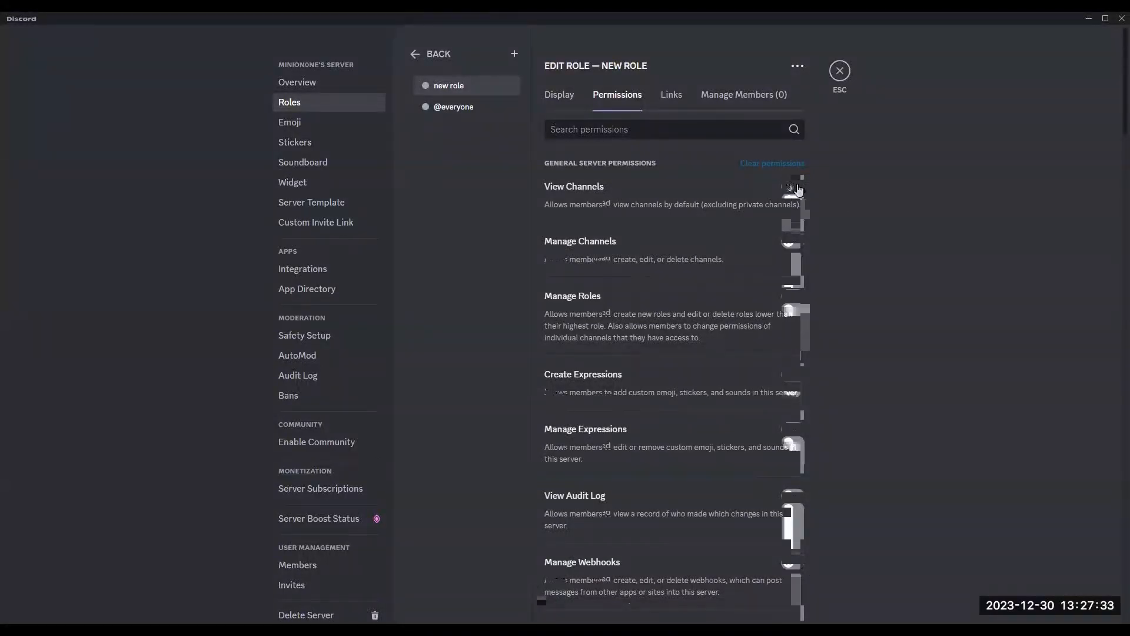
pyautogui.click(797, 190)
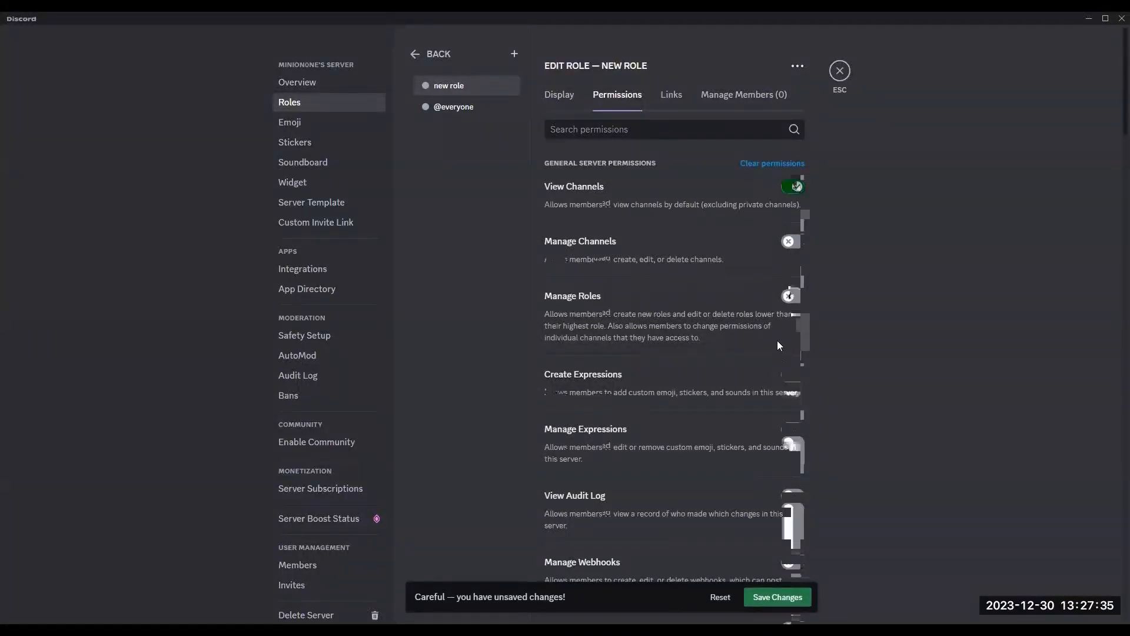
# Step: Enable the Change Nickname permission for the new role
pyautogui.scroll(-5, 807, 405)
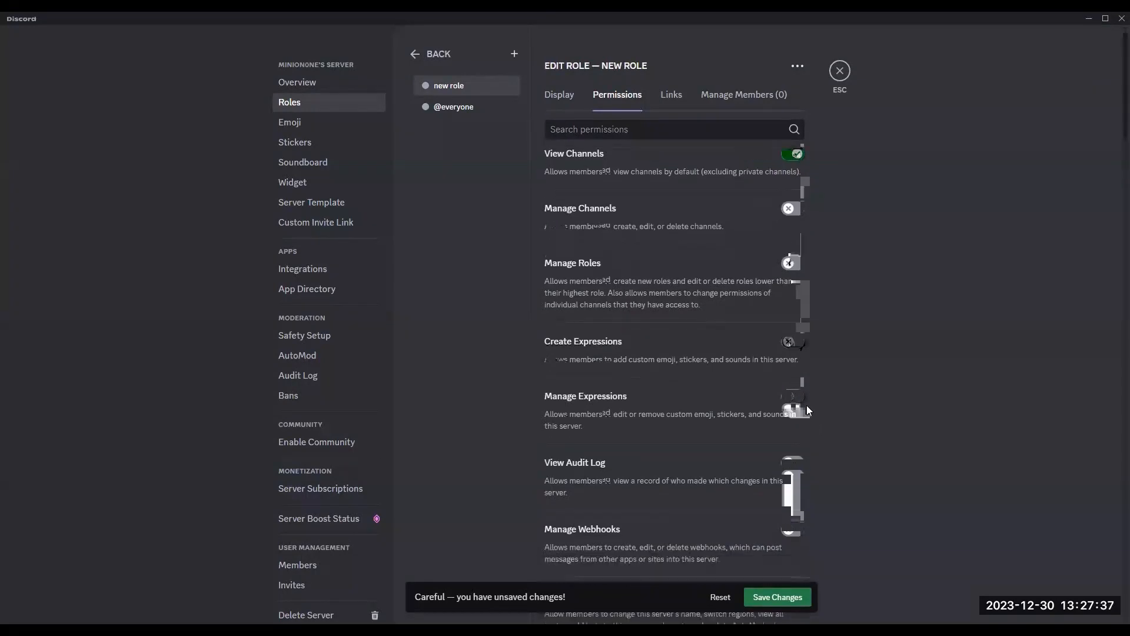
pyautogui.scroll(-2, 813, 325)
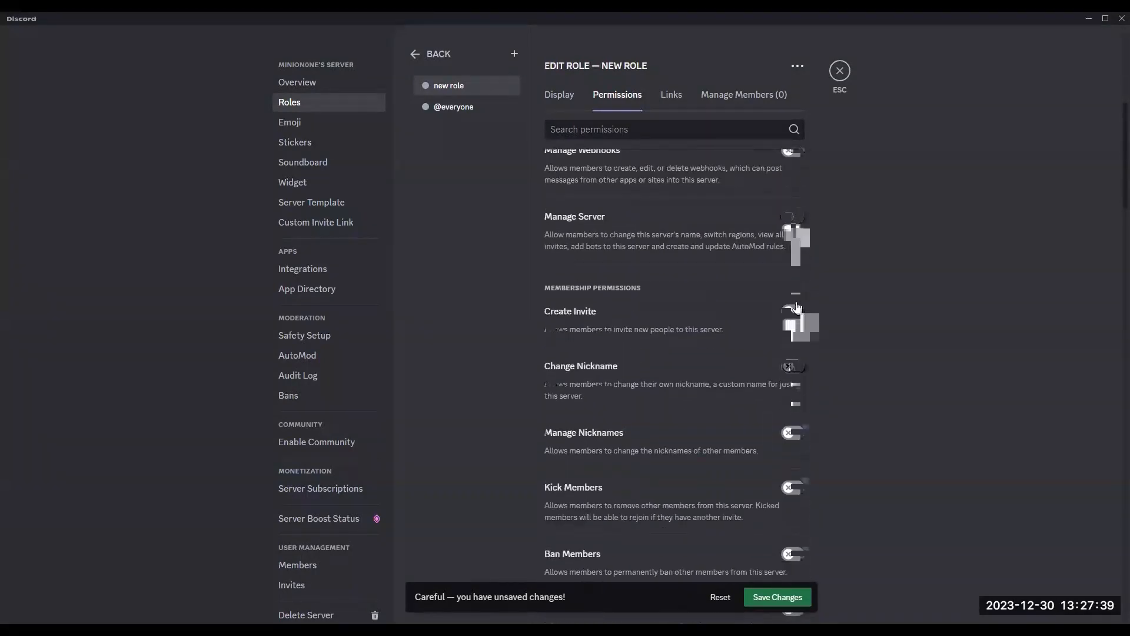
pyautogui.click(793, 366)
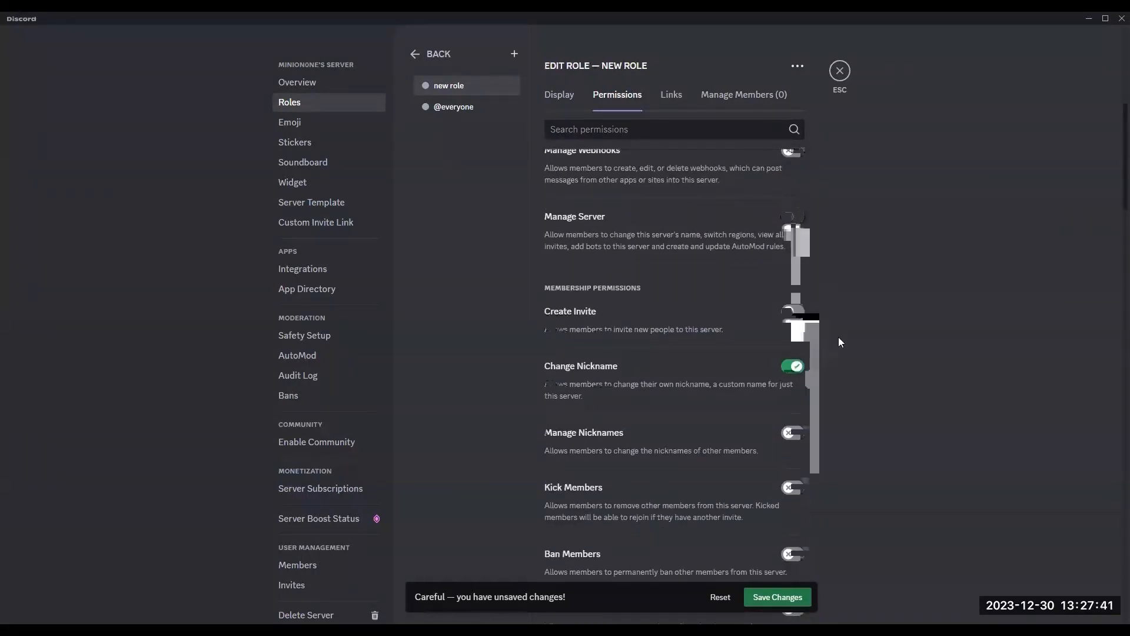
# Step: Enable Send Messages, Create Public Threads and Create Private Threads in the text channel permissions
pyautogui.scroll(-3, 838, 336)
pyautogui.scroll(-2, 816, 330)
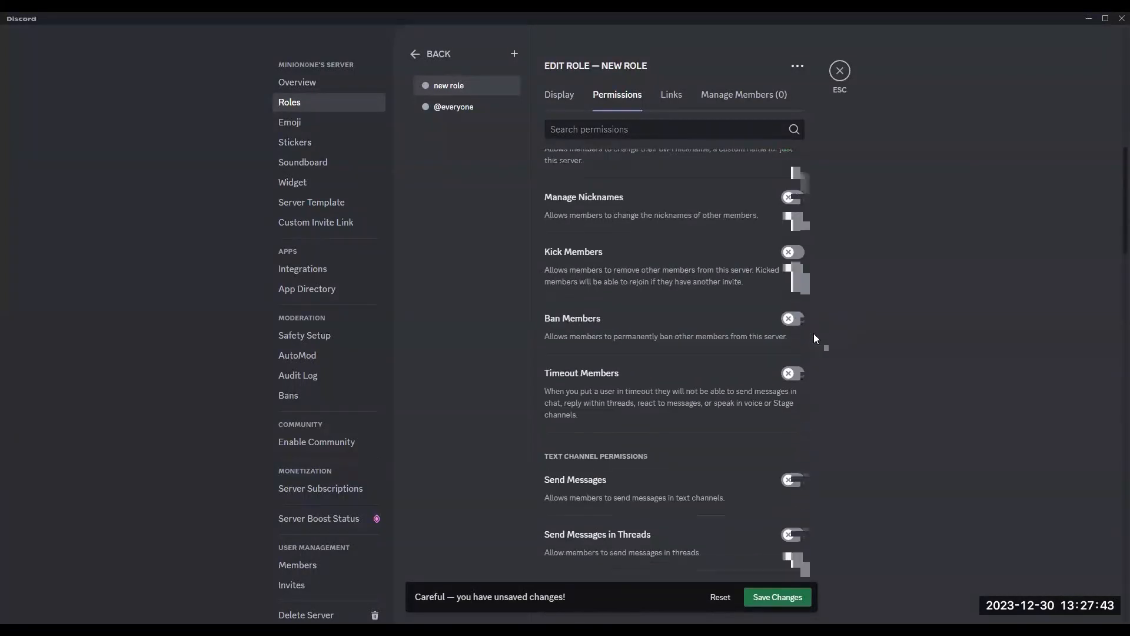
pyautogui.scroll(-3, 818, 342)
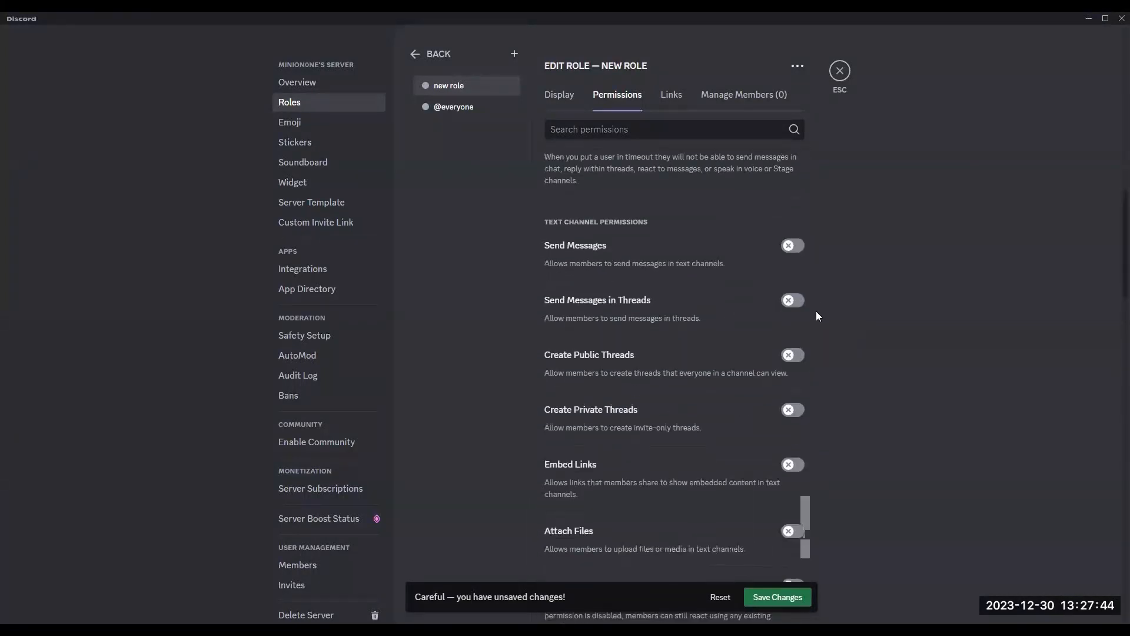
pyautogui.click(795, 245)
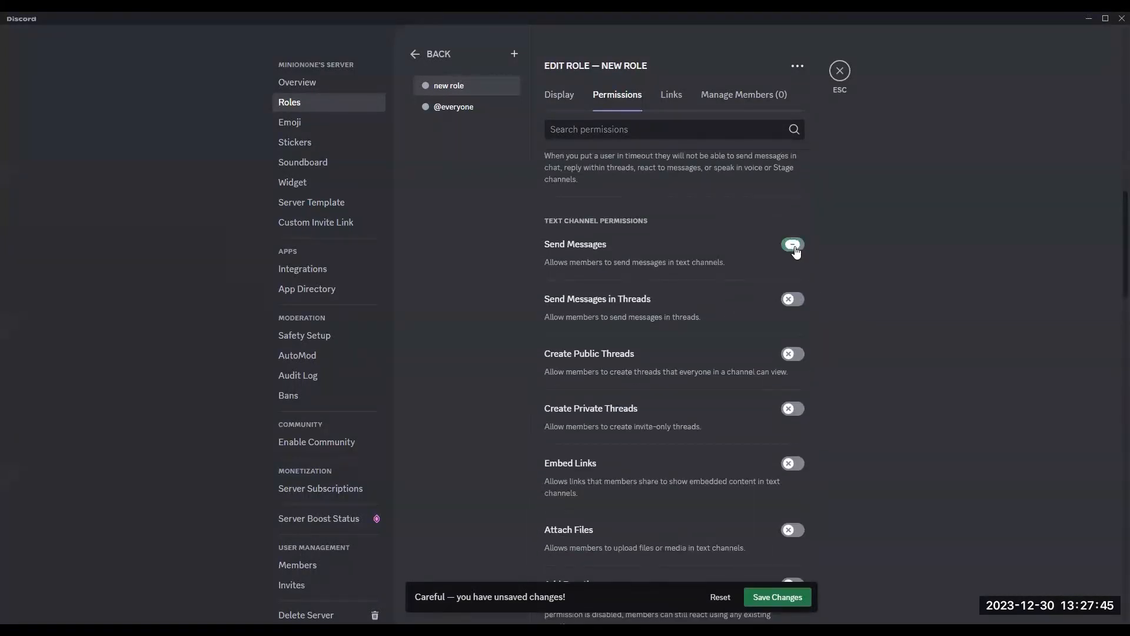
pyautogui.click(794, 355)
pyautogui.click(794, 411)
pyautogui.scroll(-4, 836, 377)
pyautogui.click(801, 236)
pyautogui.click(799, 301)
pyautogui.click(802, 351)
pyautogui.scroll(-2, 816, 359)
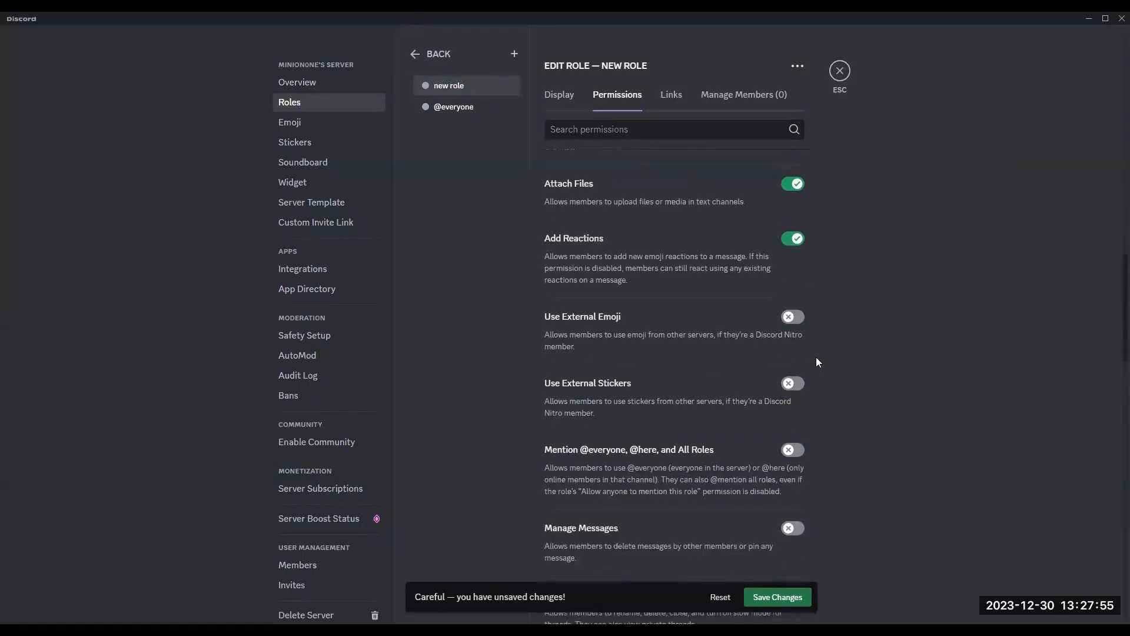
pyautogui.scroll(-1, 817, 358)
pyautogui.click(795, 252)
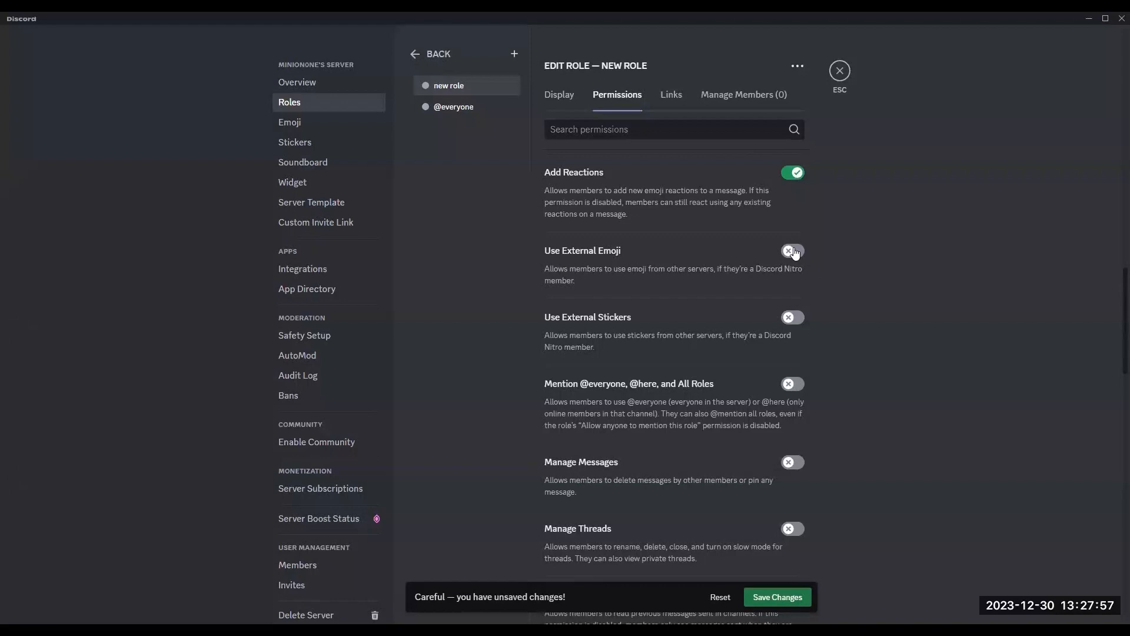
pyautogui.click(795, 321)
pyautogui.click(801, 384)
# Step: Enable Read Message History, Send Text-to-Speech Messages, Use Application Commands and Send Voice Messages
pyautogui.scroll(-3, 810, 371)
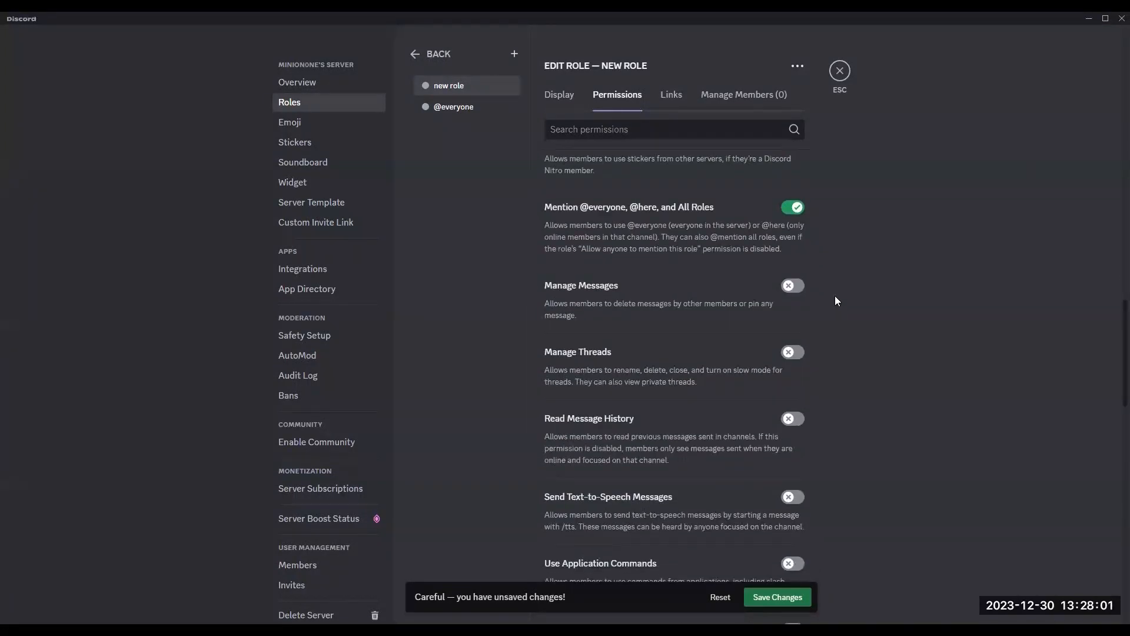
pyautogui.scroll(-1, 812, 328)
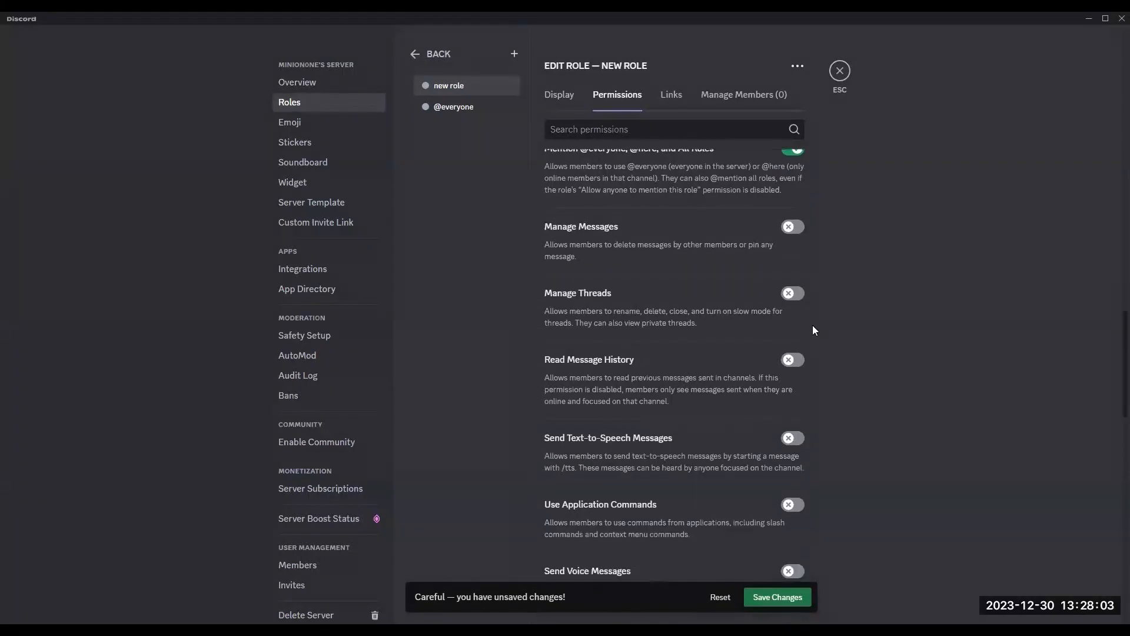
pyautogui.click(794, 365)
pyautogui.scroll(-2, 804, 365)
pyautogui.click(795, 321)
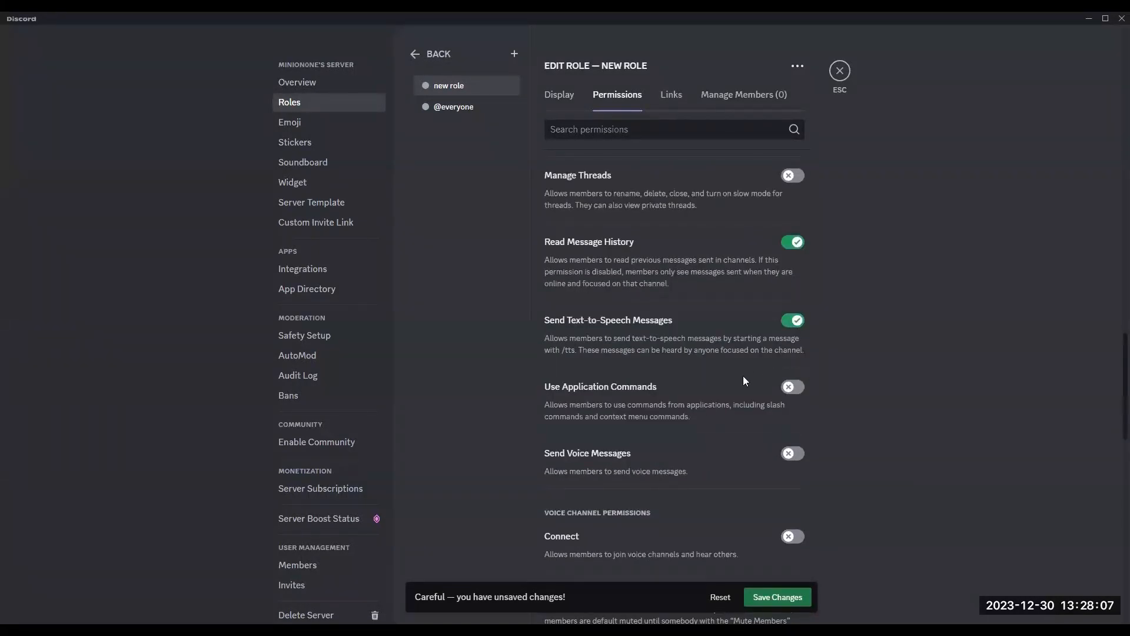
pyautogui.scroll(-1, 744, 381)
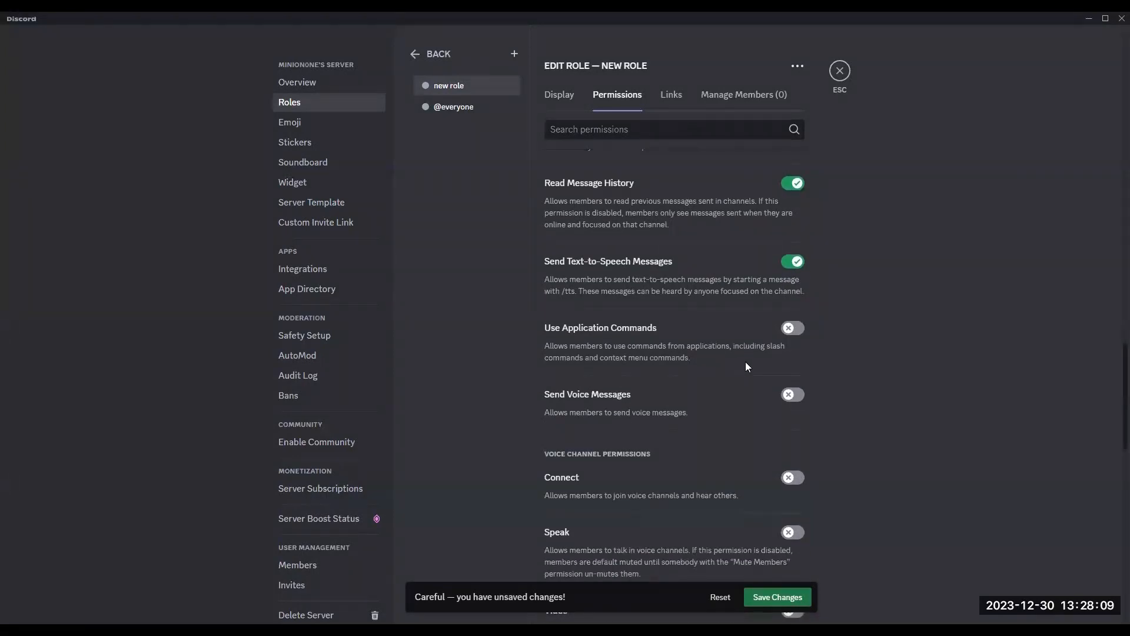
pyautogui.click(794, 328)
pyautogui.scroll(-2, 727, 354)
pyautogui.click(794, 277)
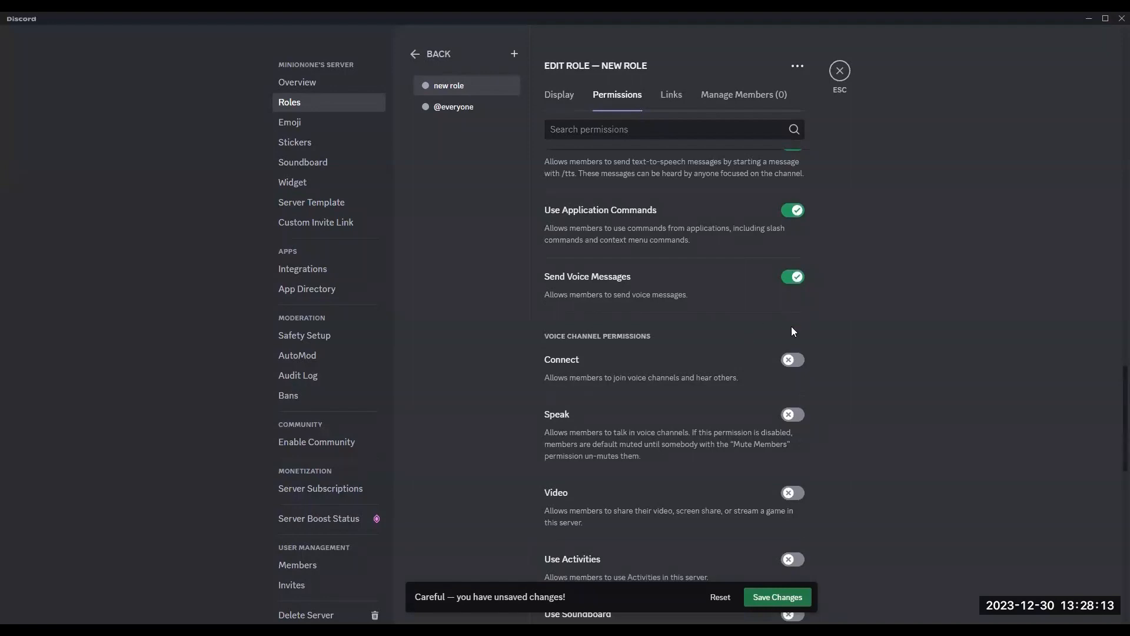
# Step: Enable the voice permissions Connect, Speak, Video, Use Activities, Use Soundboard, Use External Sounds and Use Voice Activity
pyautogui.scroll(-3, 794, 331)
pyautogui.click(799, 184)
pyautogui.click(796, 238)
pyautogui.click(795, 317)
pyautogui.click(789, 383)
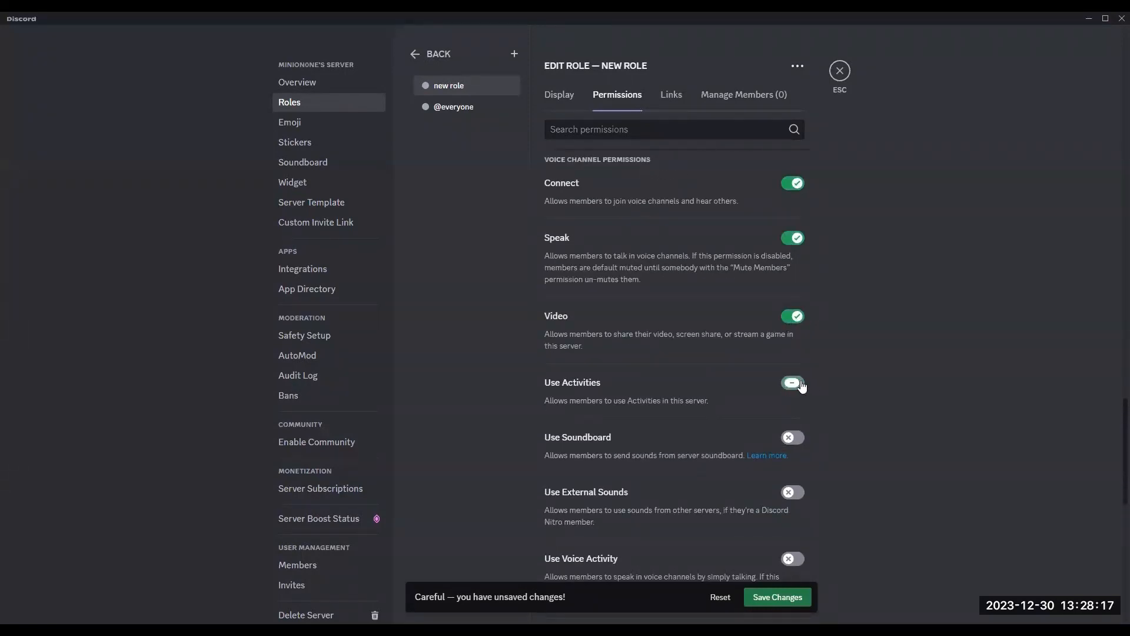
pyautogui.scroll(-3, 822, 355)
pyautogui.click(798, 262)
pyautogui.click(799, 316)
pyautogui.click(796, 383)
# Step: Save the role's permission changes and close the server settings
pyautogui.scroll(-1, 832, 354)
pyautogui.scroll(-4, 830, 356)
pyautogui.scroll(-2, 835, 360)
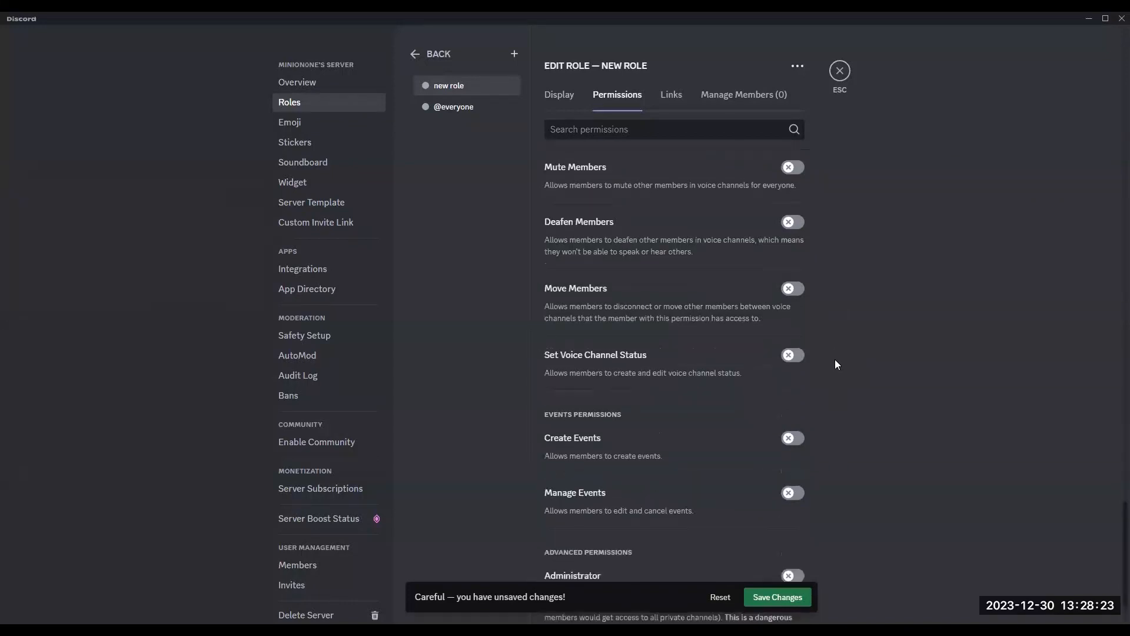
pyautogui.scroll(-1, 842, 359)
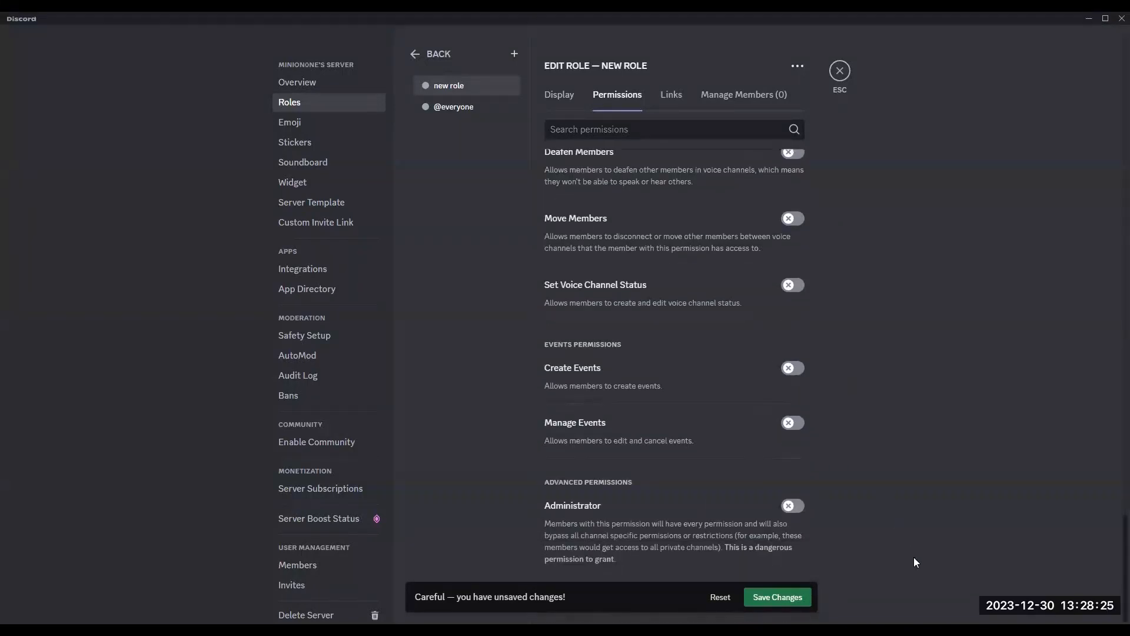
pyautogui.click(776, 605)
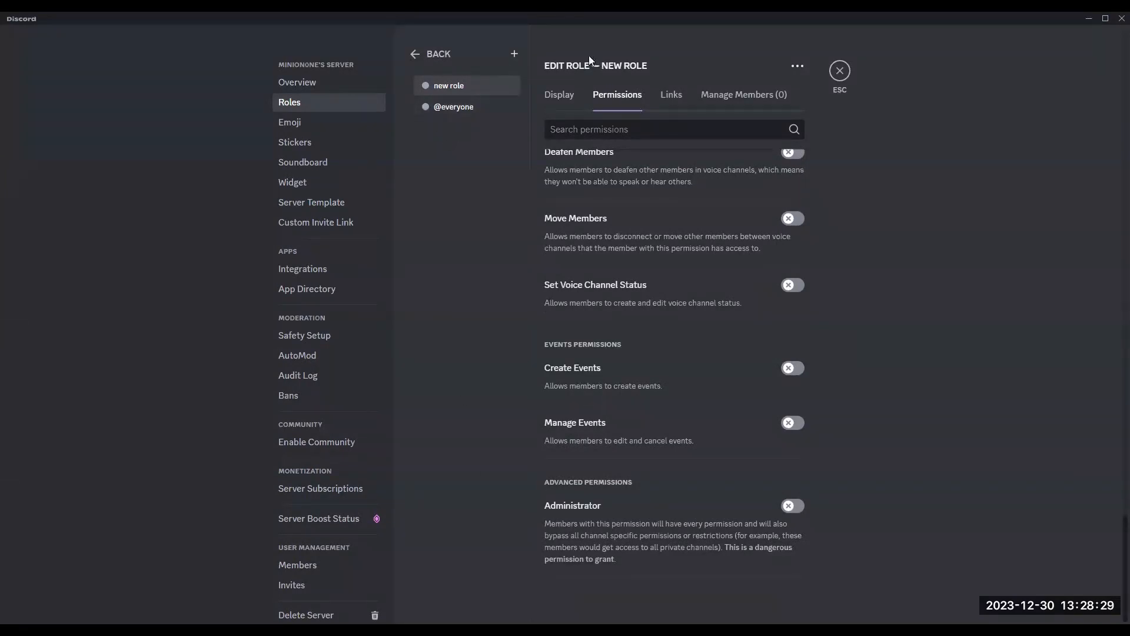
pyautogui.click(840, 70)
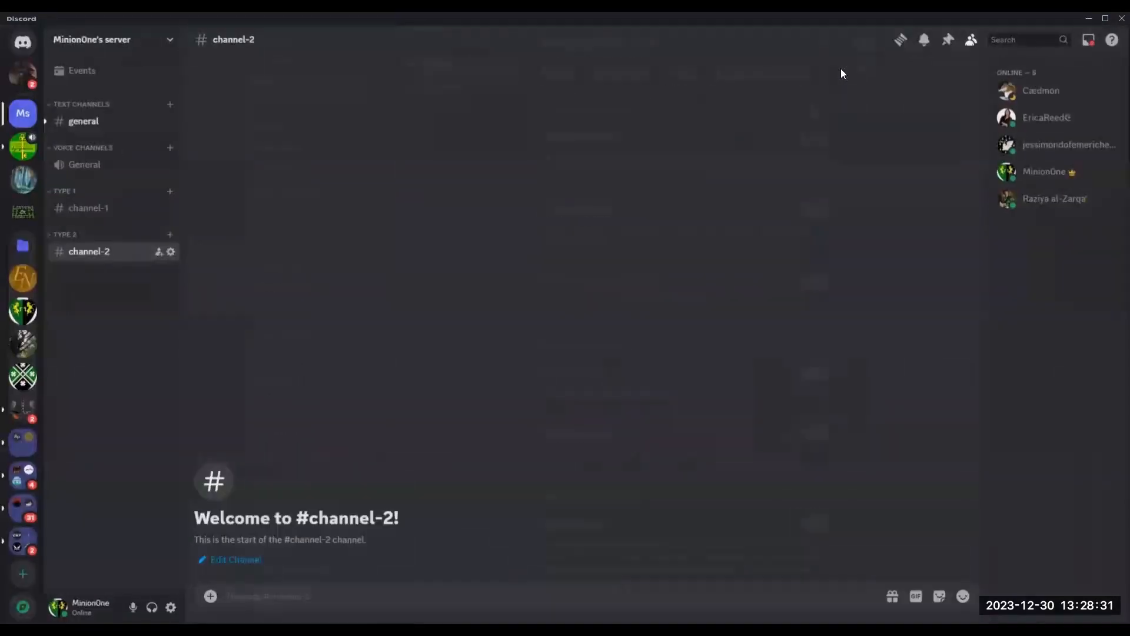
pyautogui.rightClick(1058, 91)
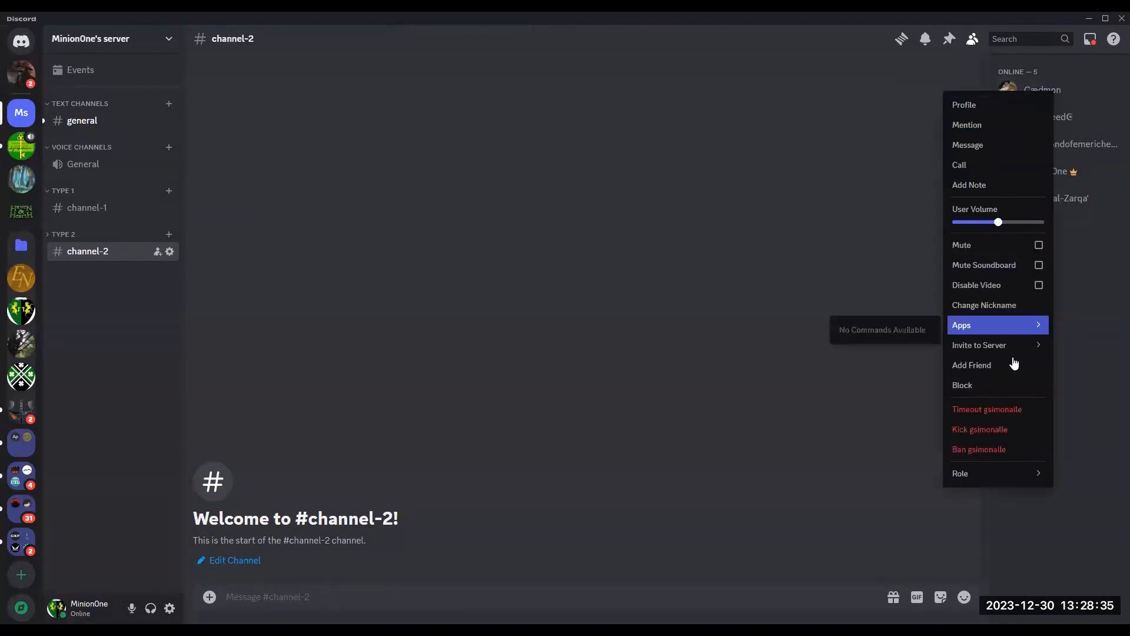
pyautogui.moveTo(989, 476)
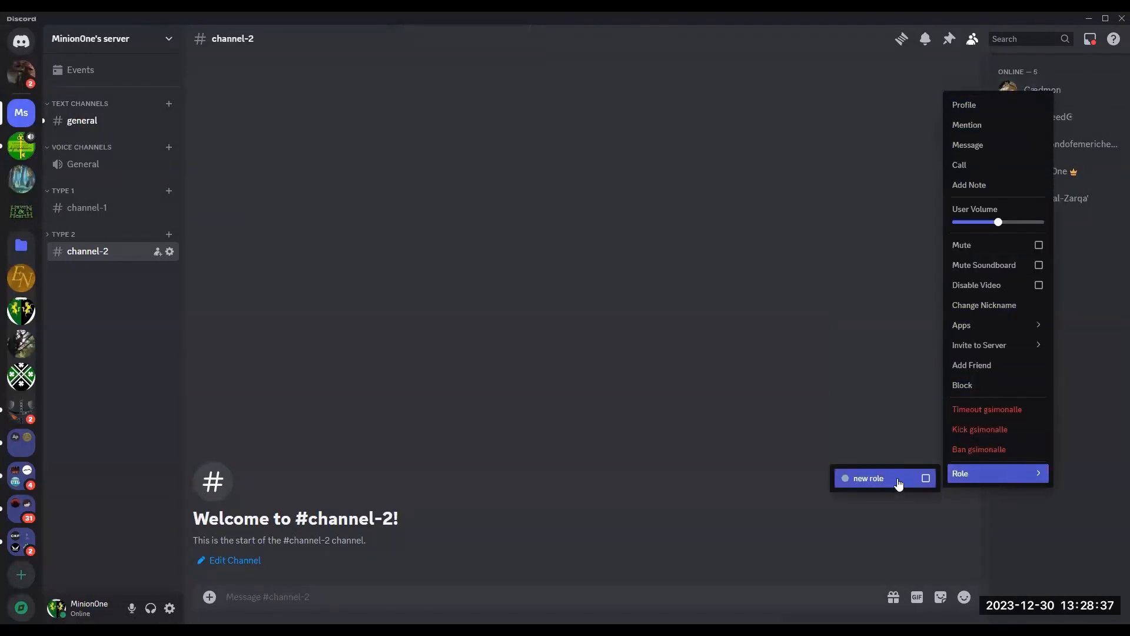
pyautogui.click(825, 416)
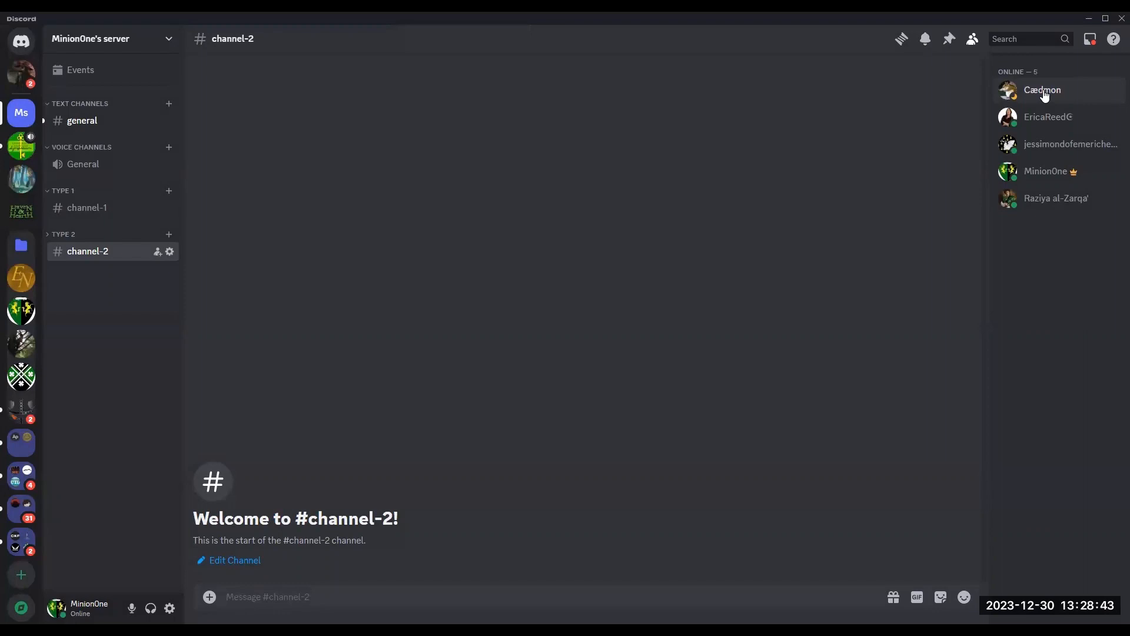
# Step: Open the general channel and scroll through its welcome messages
pyautogui.click(92, 122)
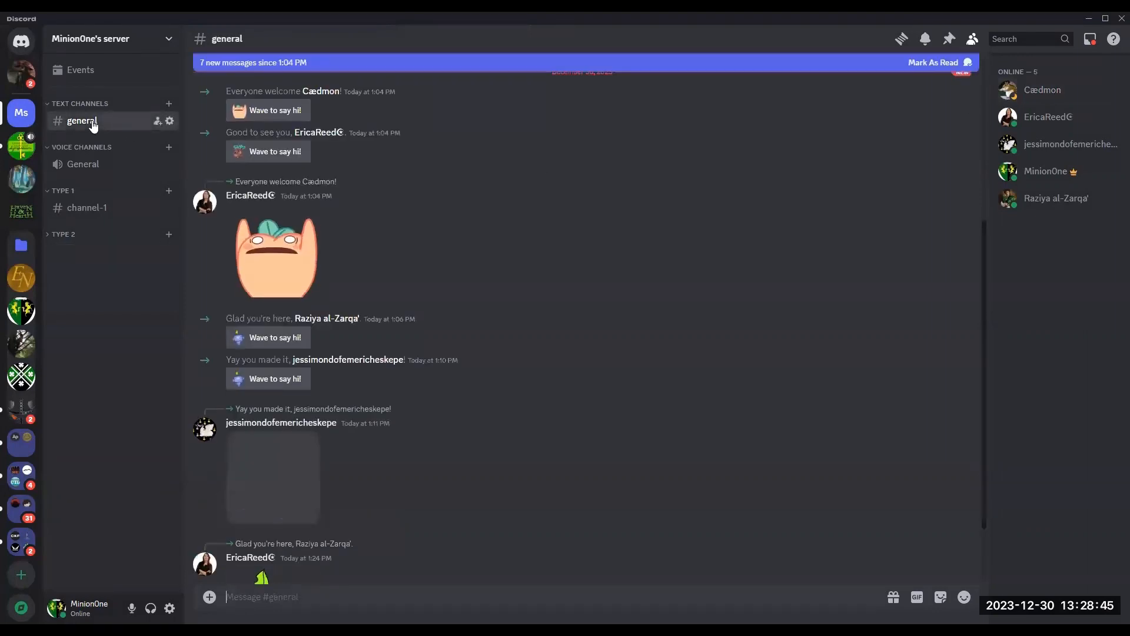
pyautogui.scroll(3, 420, 350)
pyautogui.scroll(-3, 424, 345)
pyautogui.scroll(5, 427, 344)
pyautogui.scroll(-1, 413, 336)
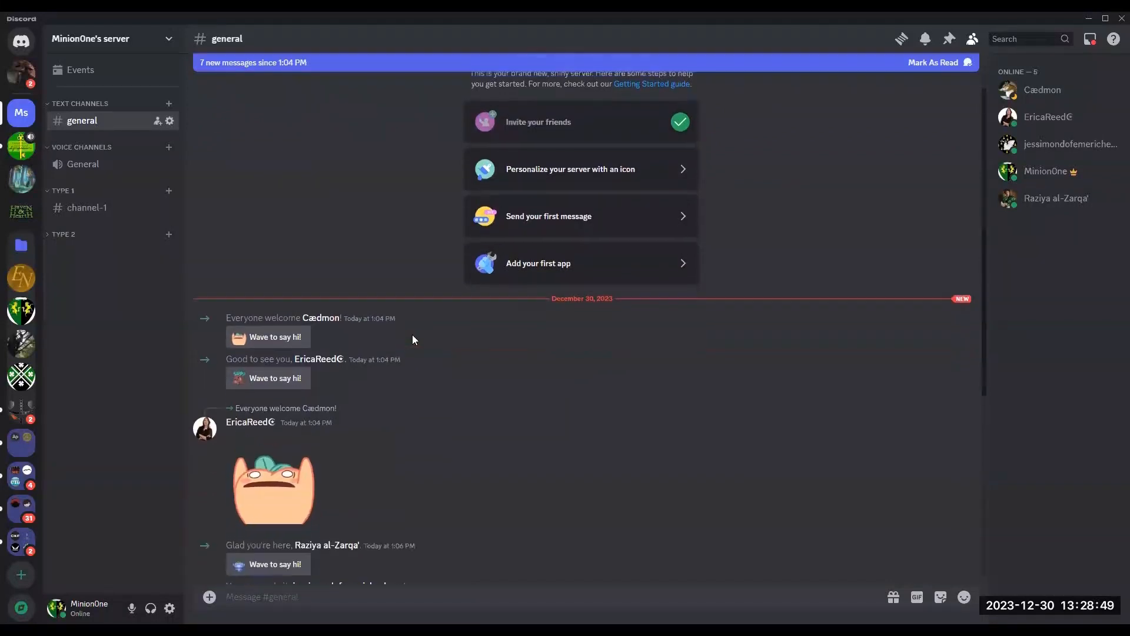
pyautogui.scroll(-1, 413, 339)
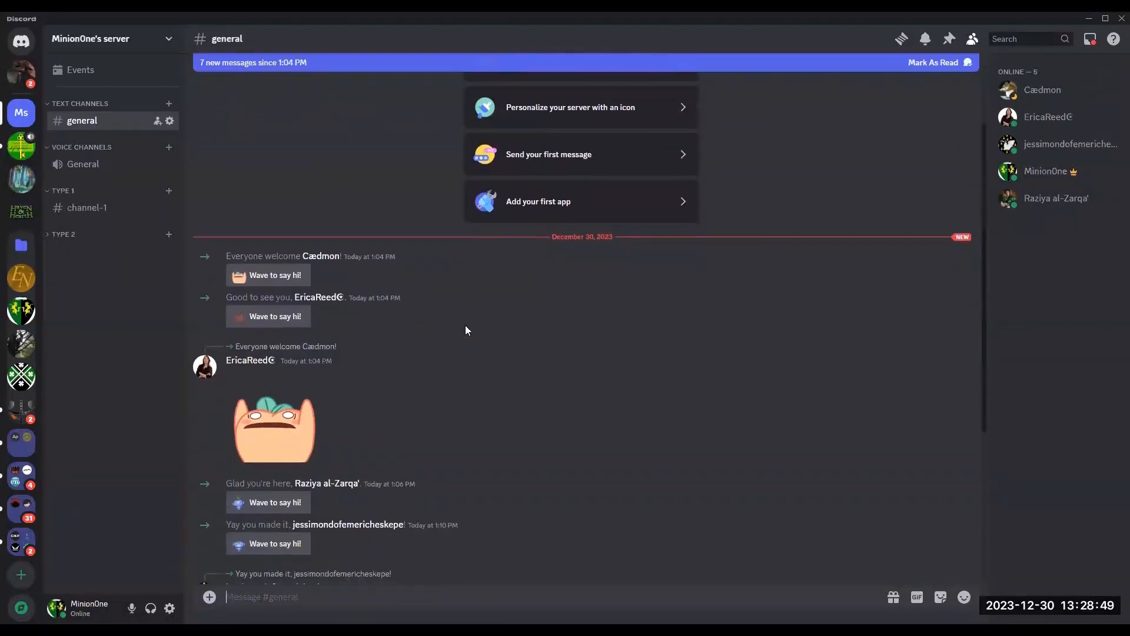
# Step: Open the server settings on the Roles page
pyautogui.rightClick(1039, 172)
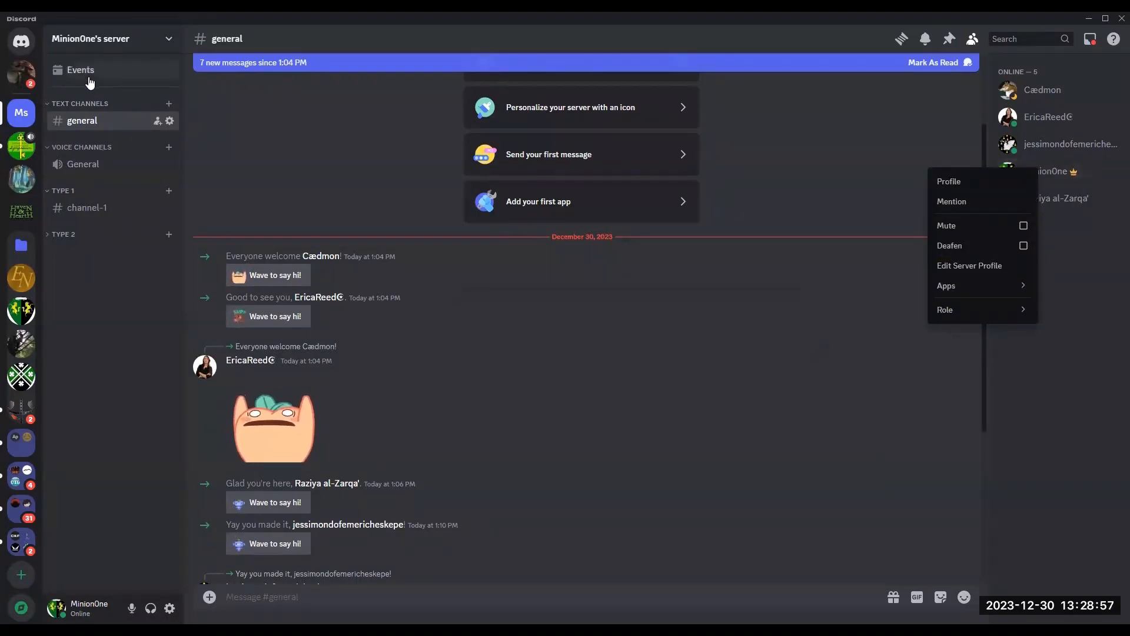
pyautogui.click(167, 40)
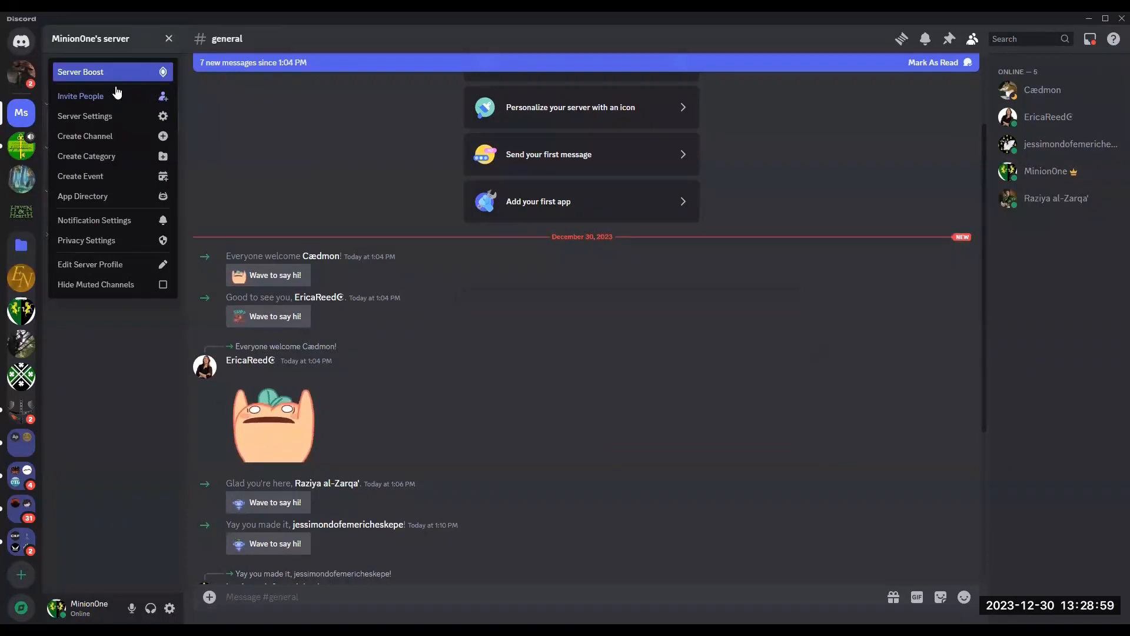
pyautogui.click(111, 116)
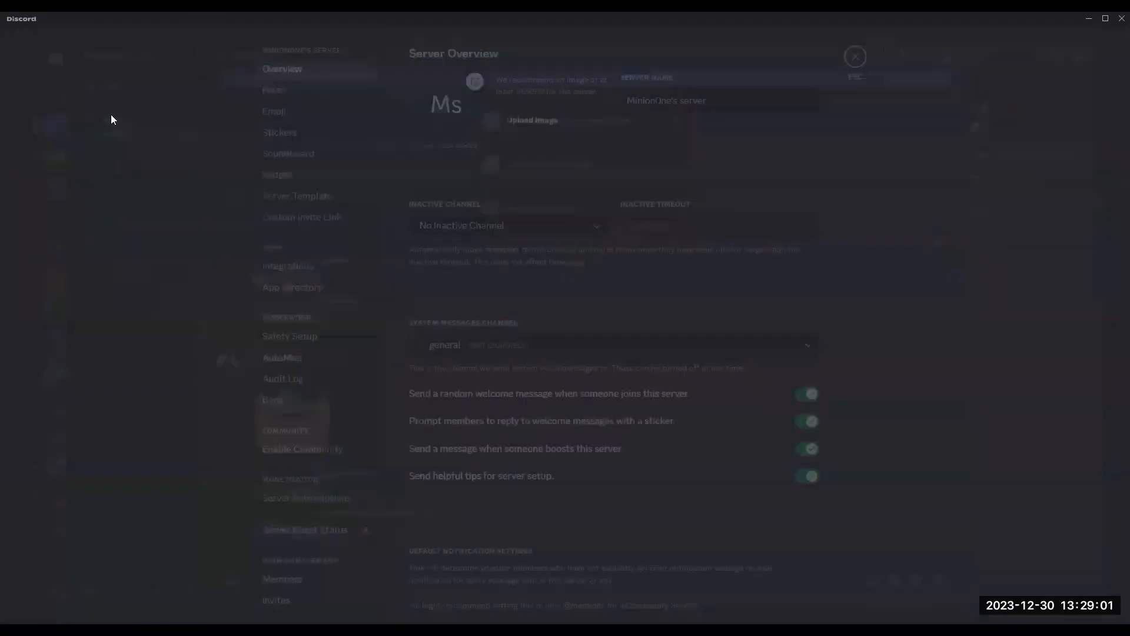
pyautogui.click(320, 100)
pyautogui.moveTo(459, 273)
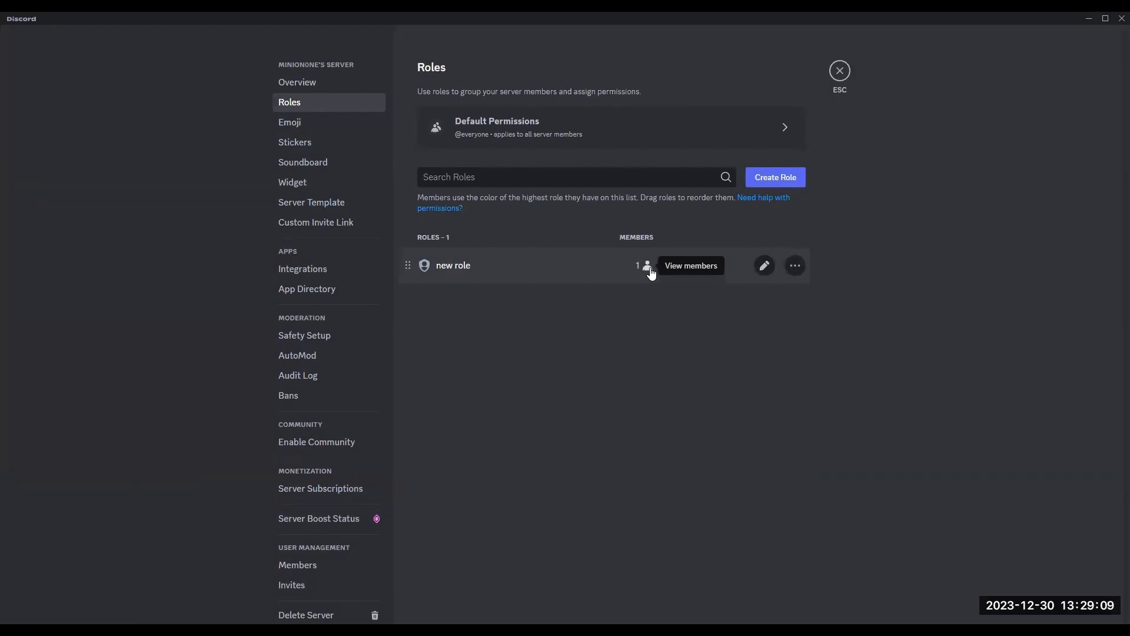
# Step: Give the new role a teal colour and display its members separately from online members
pyautogui.click(797, 268)
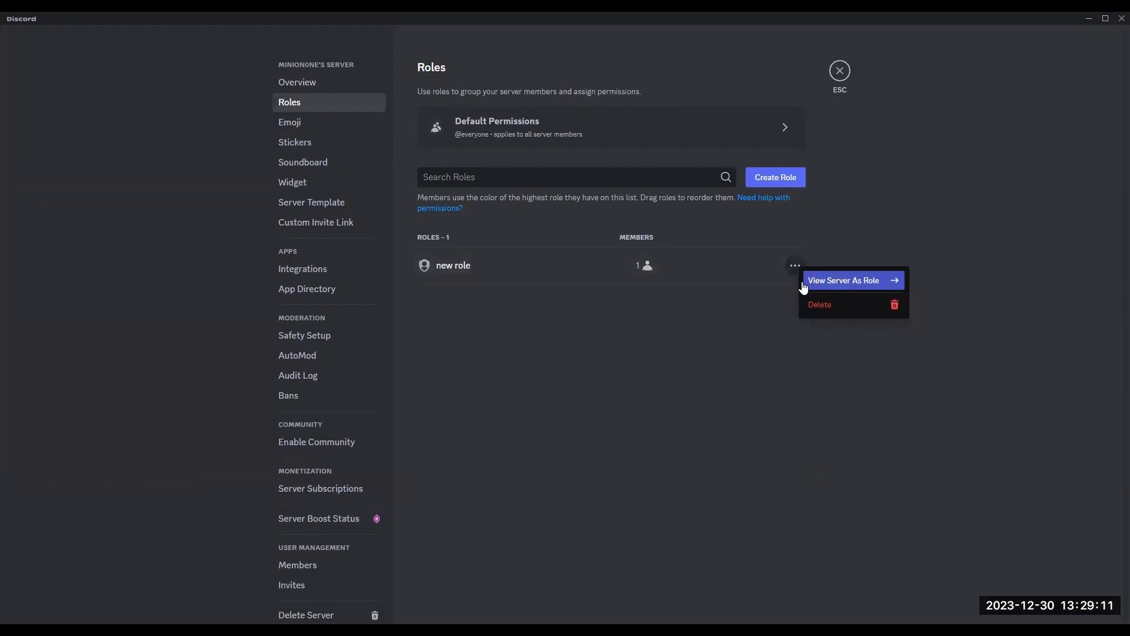
pyautogui.click(752, 328)
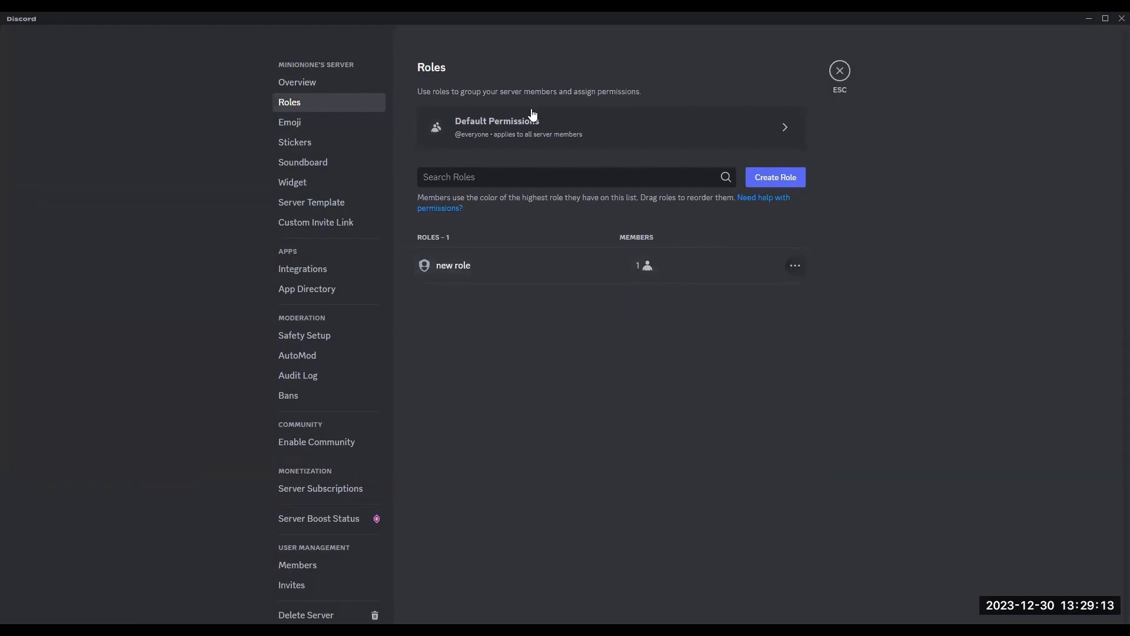
pyautogui.click(469, 267)
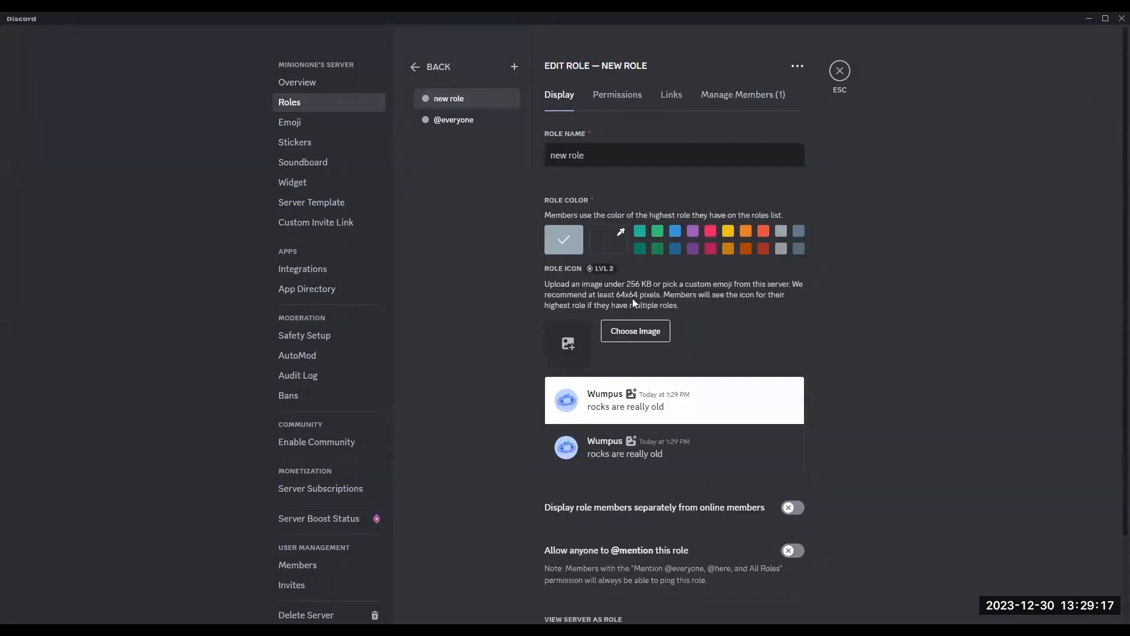
pyautogui.click(639, 234)
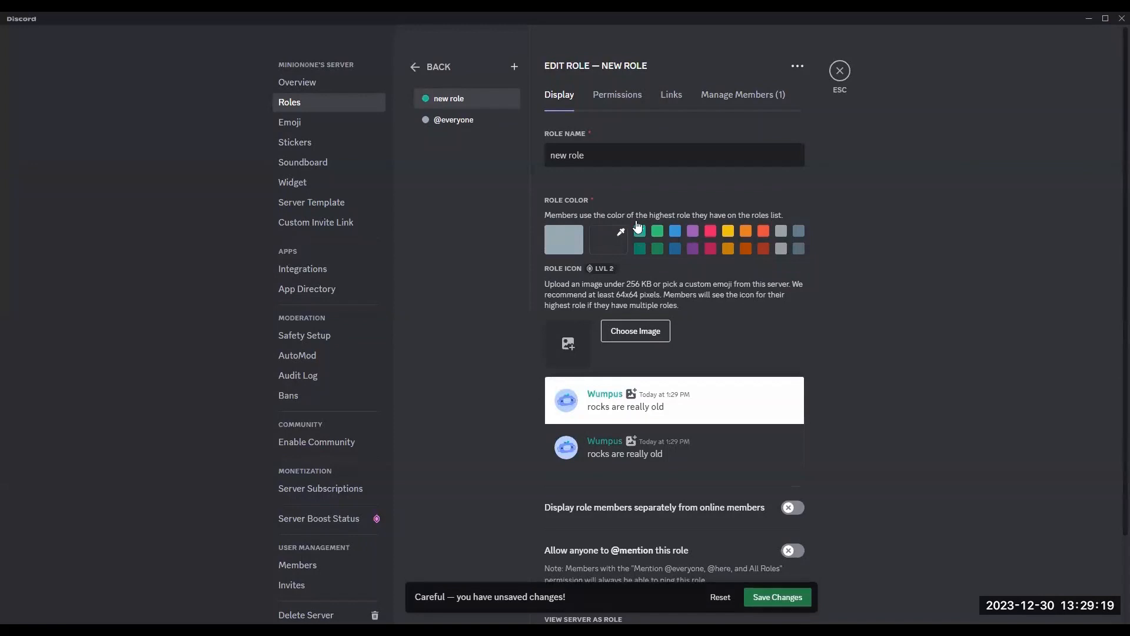
pyautogui.scroll(-2, 884, 274)
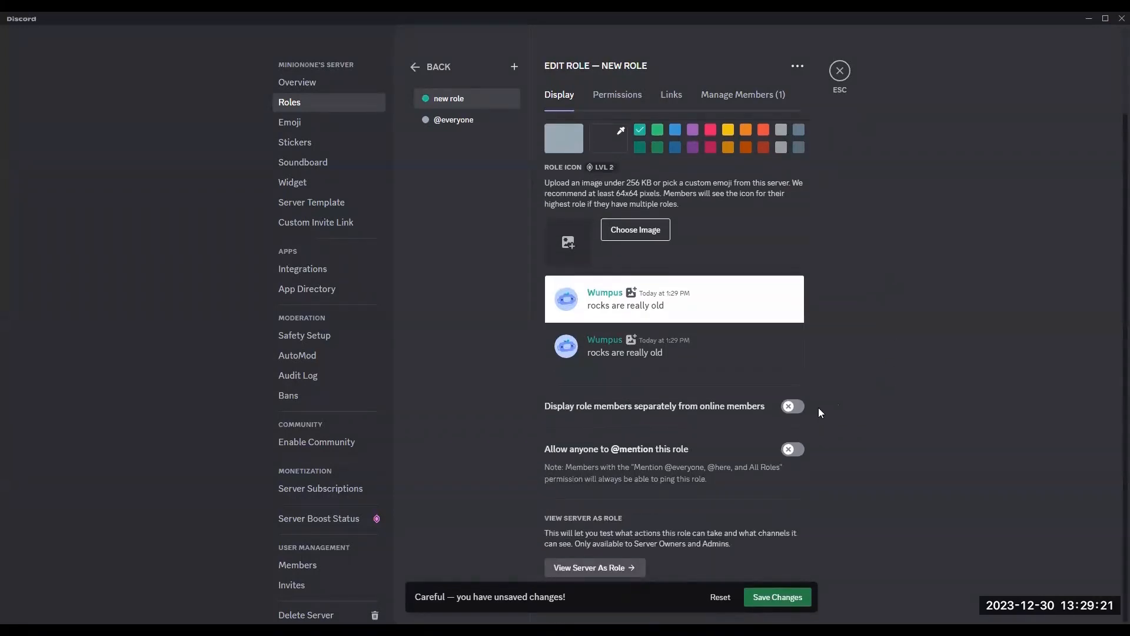
pyautogui.click(795, 407)
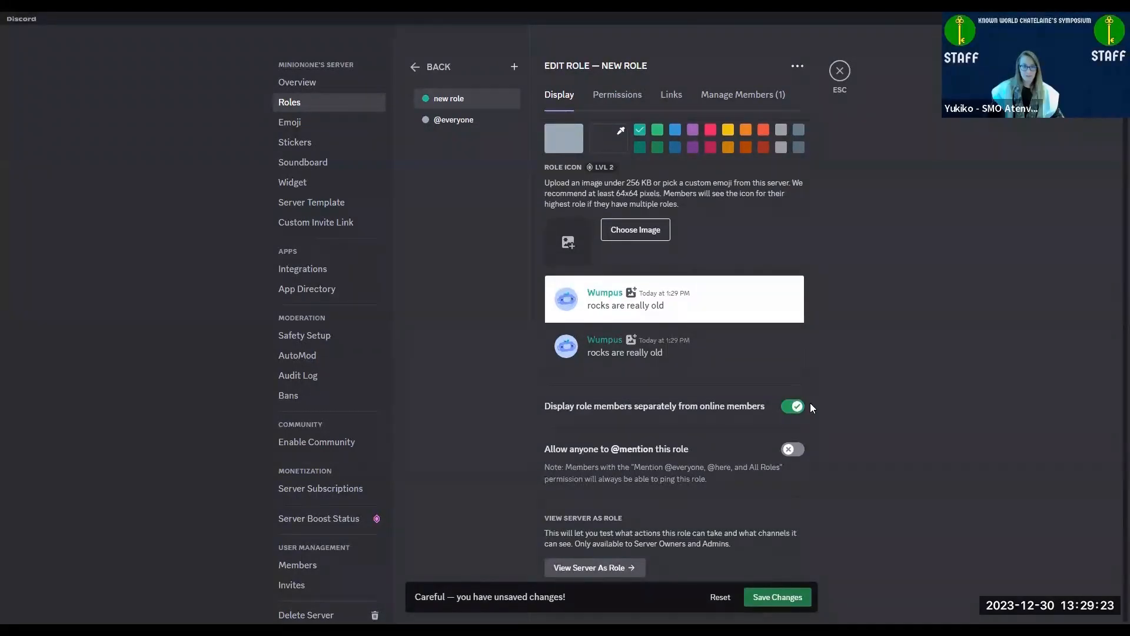
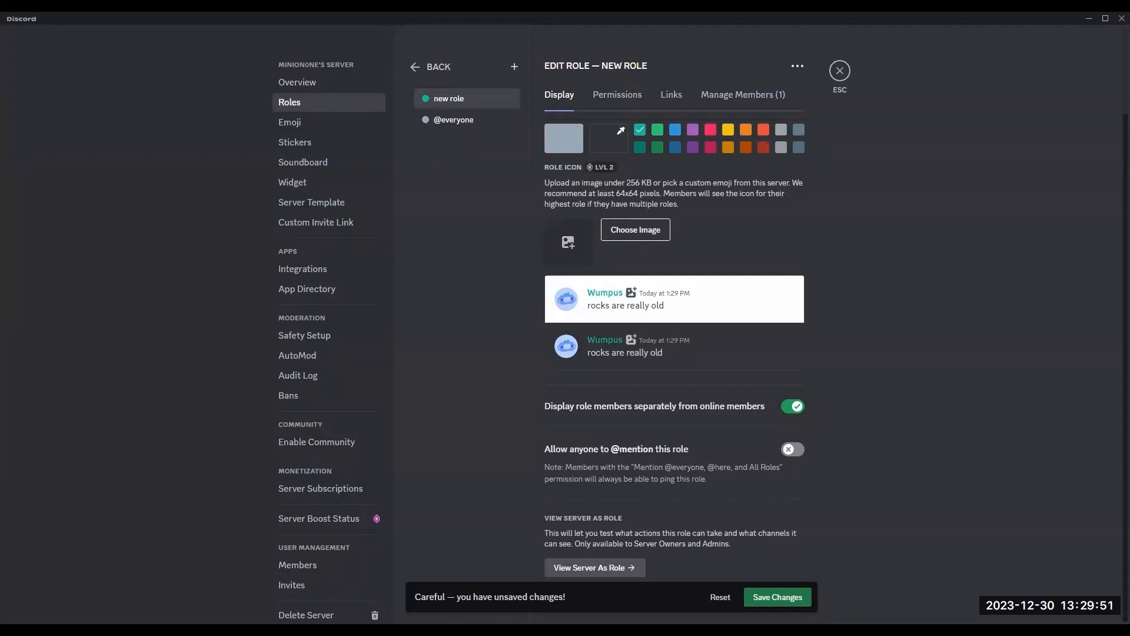
pyautogui.click(793, 449)
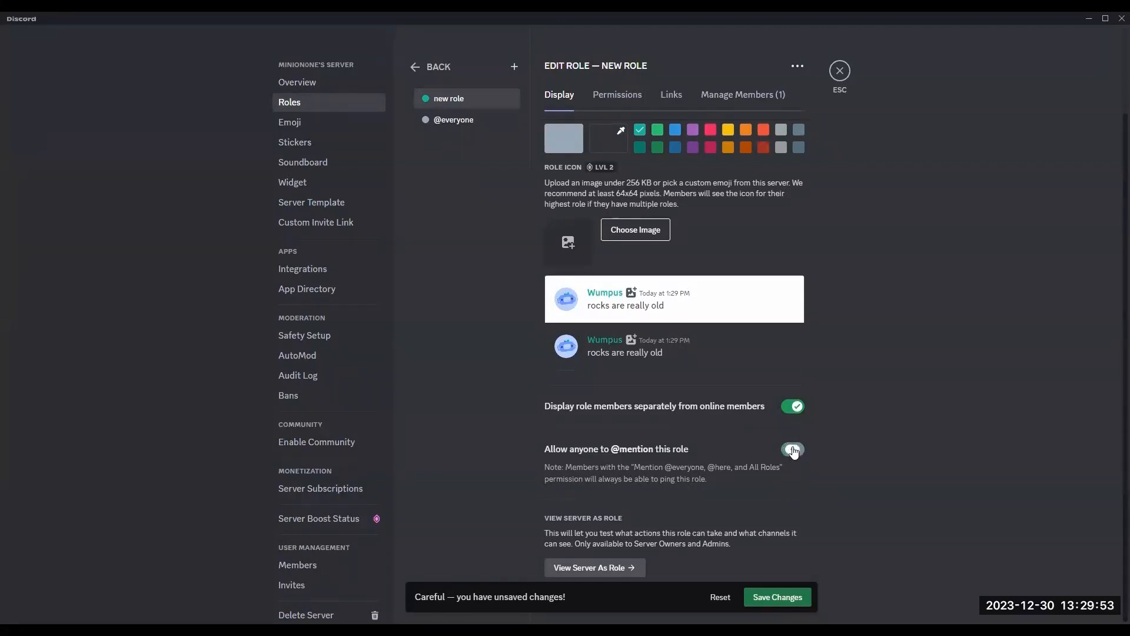
pyautogui.click(778, 597)
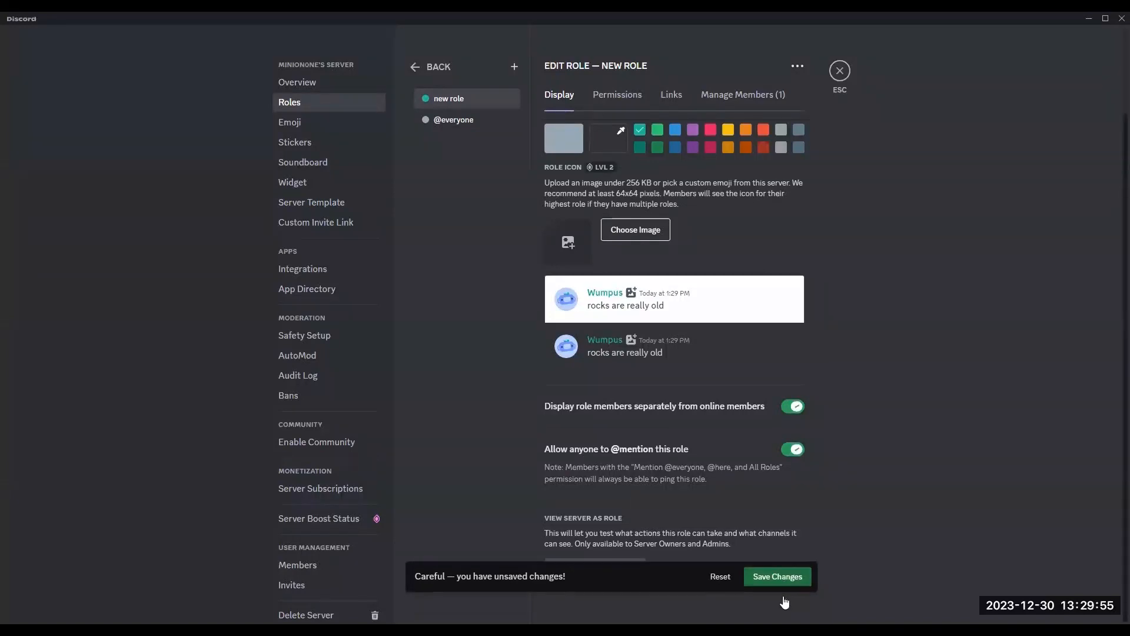
pyautogui.click(840, 71)
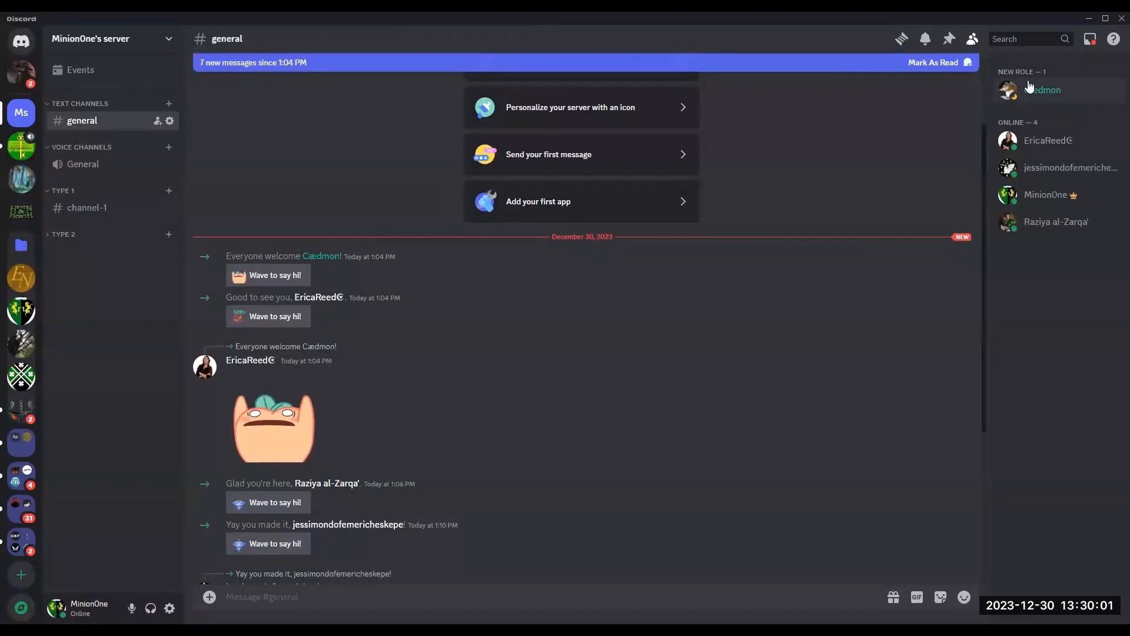
# Step: Assign the new role to the first member in the online members list
pyautogui.rightClick(1051, 147)
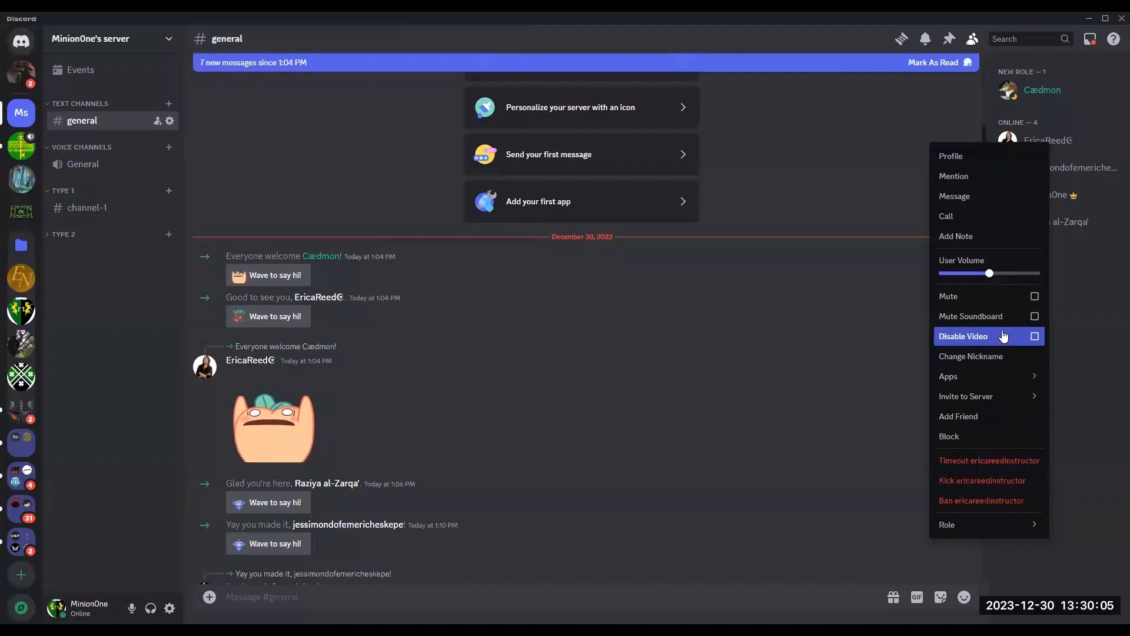
pyautogui.moveTo(993, 530)
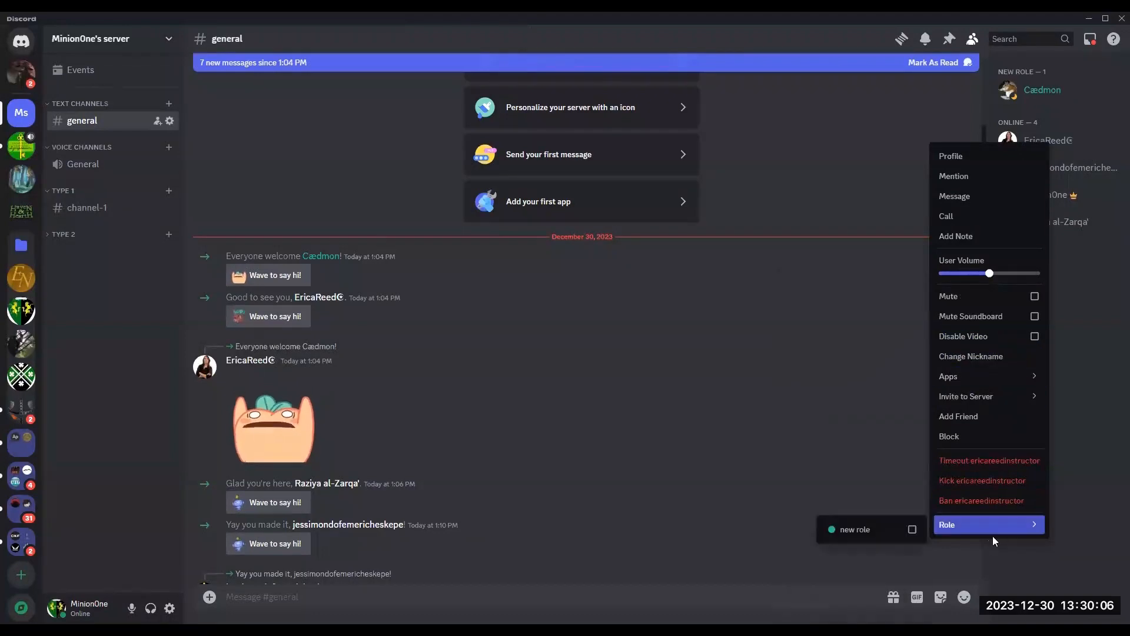
pyautogui.click(1072, 370)
pyautogui.rightClick(1041, 144)
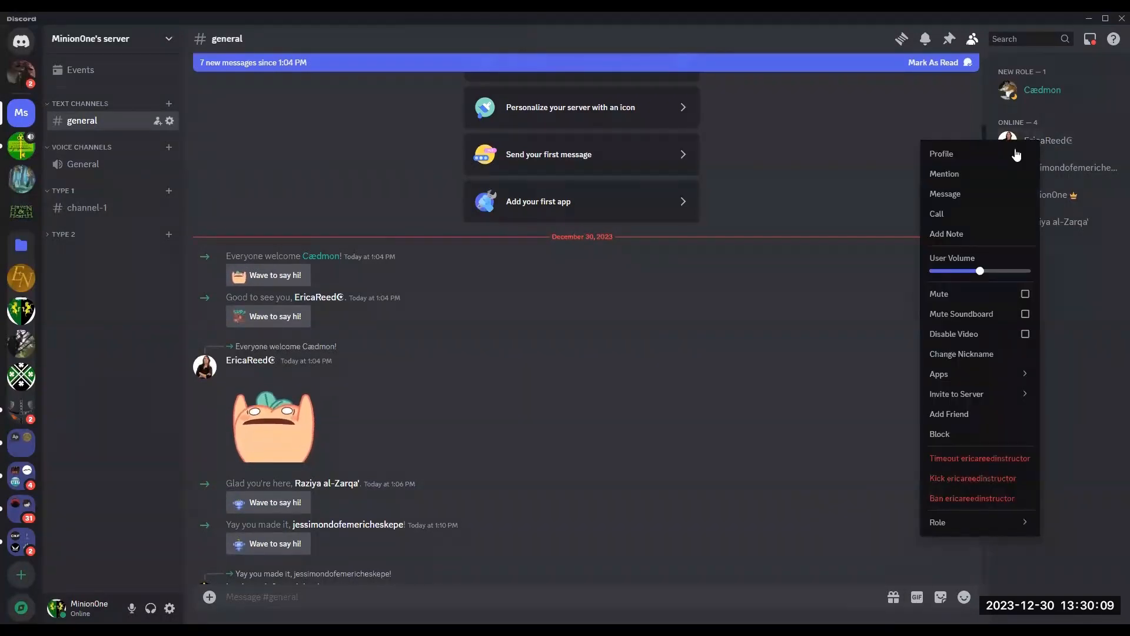
pyautogui.moveTo(967, 533)
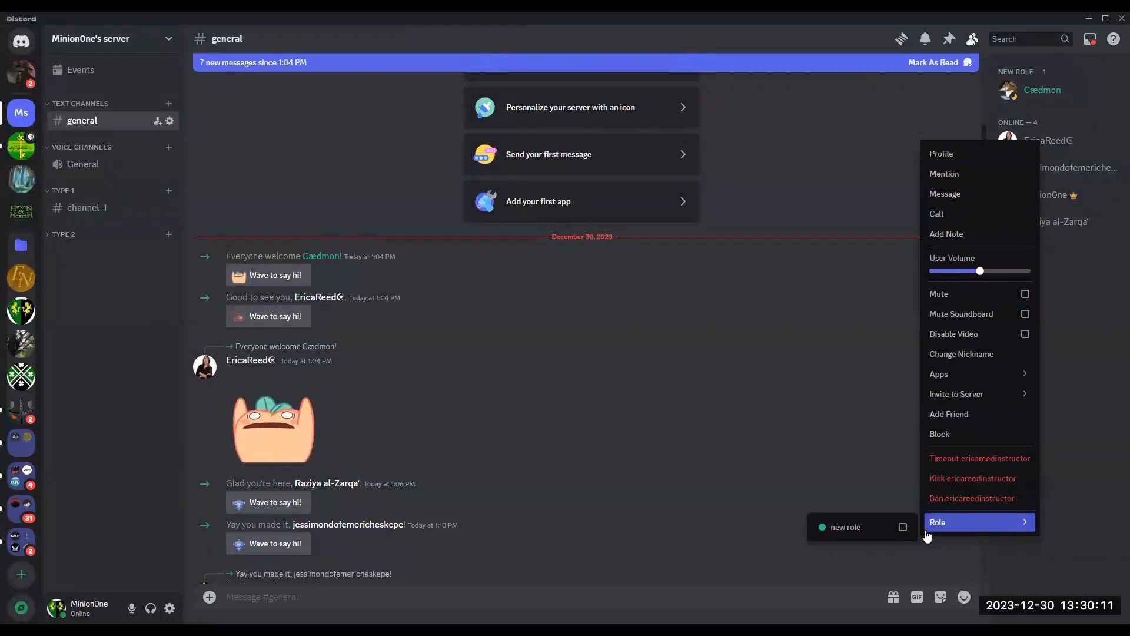
pyautogui.click(902, 528)
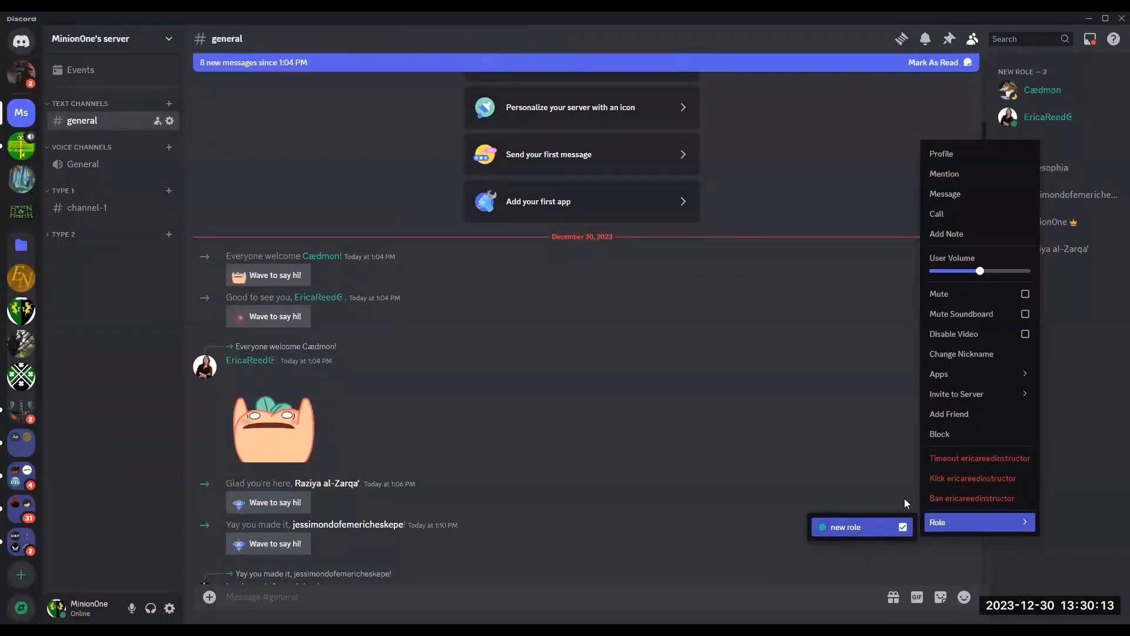
pyautogui.click(904, 429)
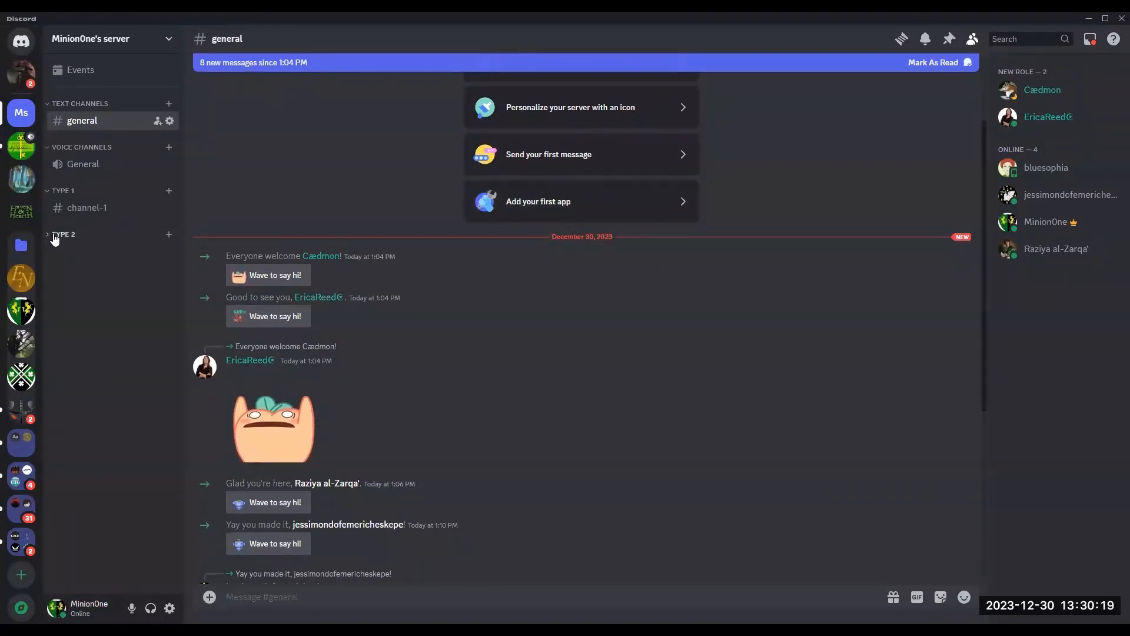
# Step: Expand the Type 2 category, then open and dismiss channel-1's settings and a new-channel dialog
pyautogui.click(50, 237)
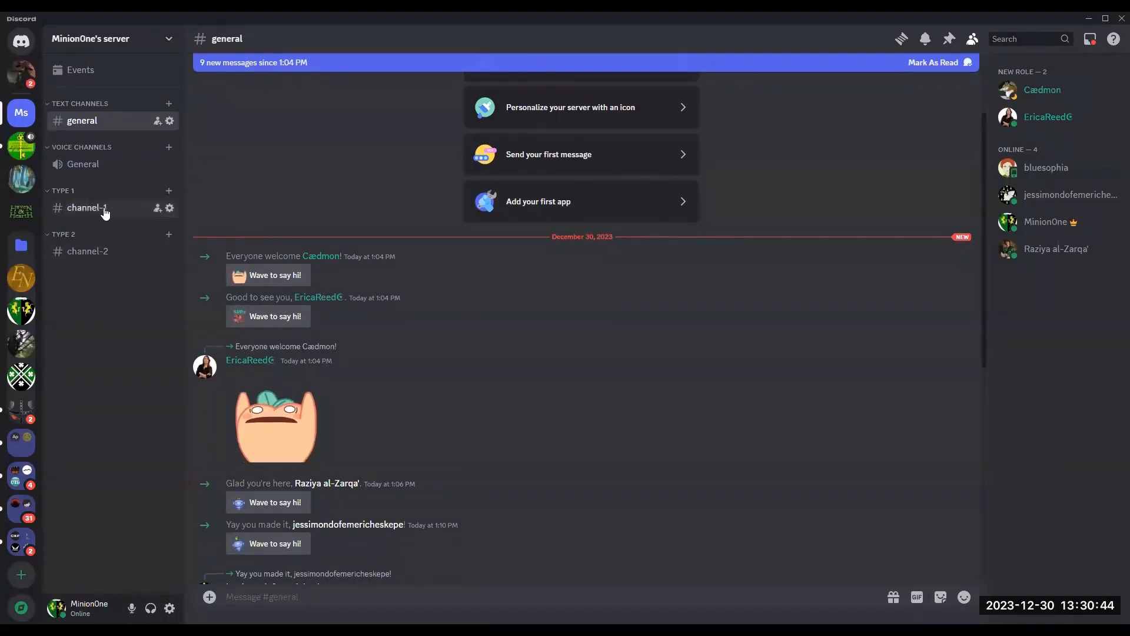
pyautogui.click(169, 209)
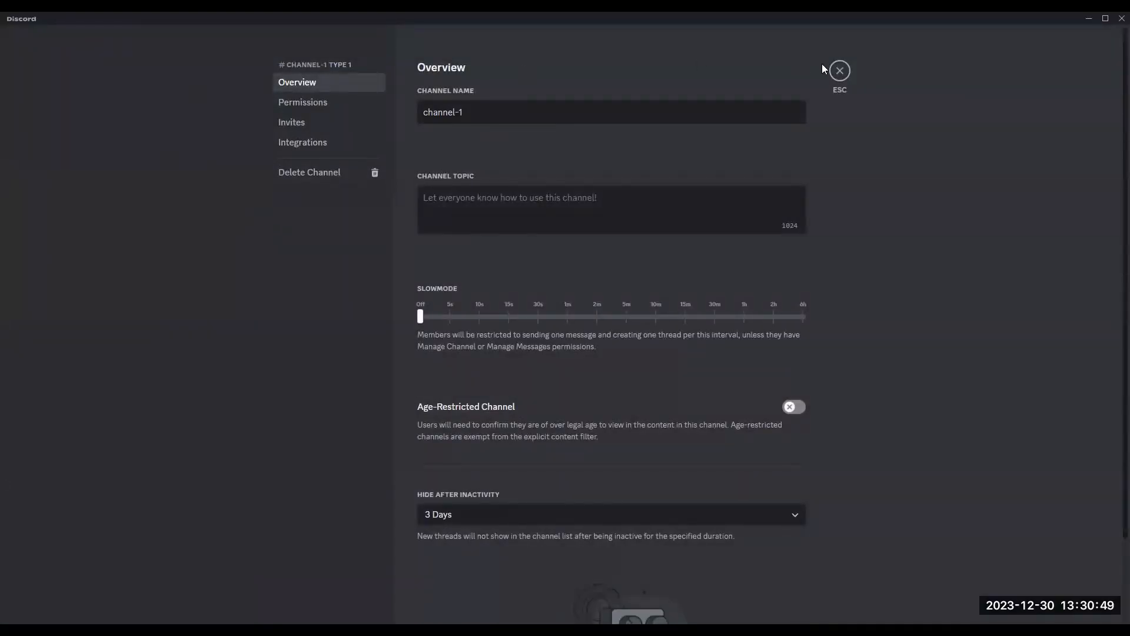
pyautogui.press('Escape')
pyautogui.click(167, 188)
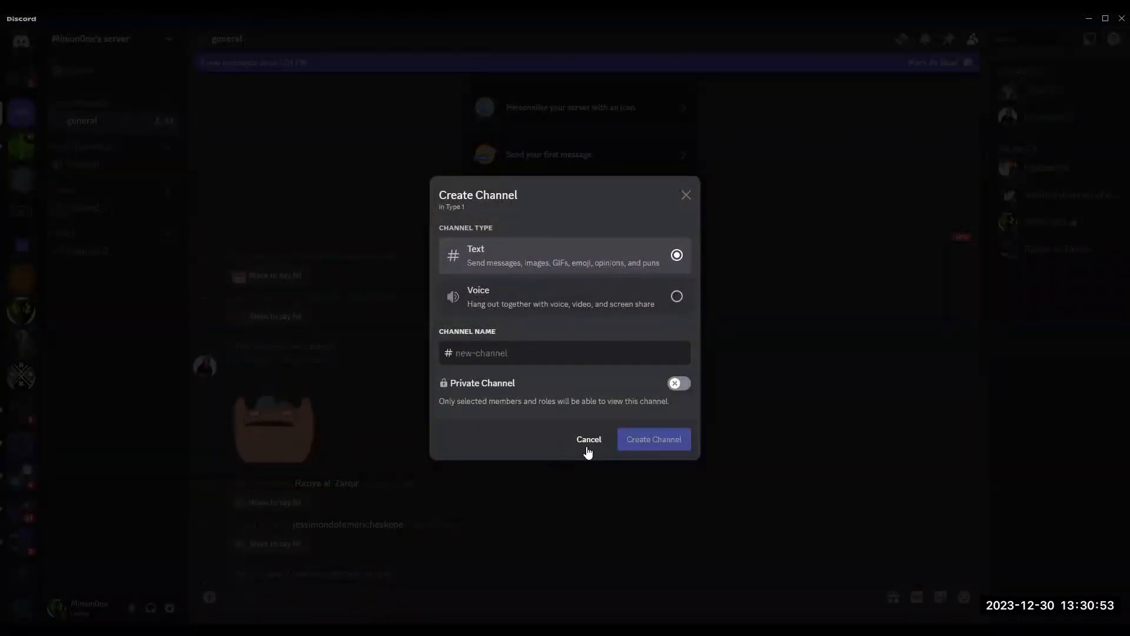
pyautogui.press('Escape')
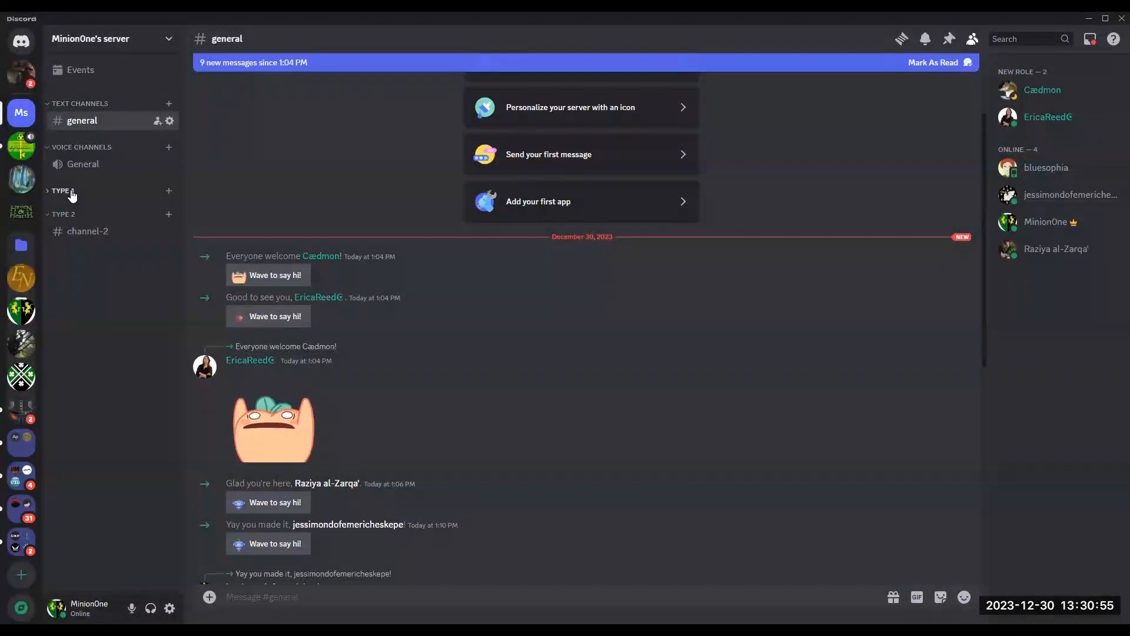
# Step: Open the permission settings of the Type 1 category
pyautogui.rightClick(70, 189)
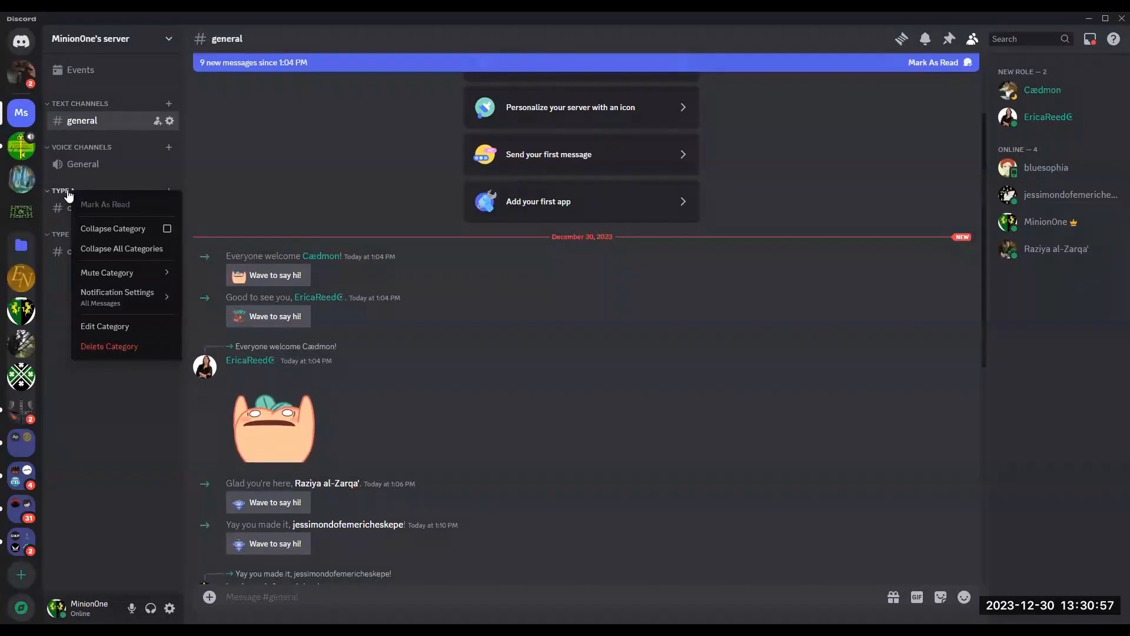
pyautogui.click(100, 329)
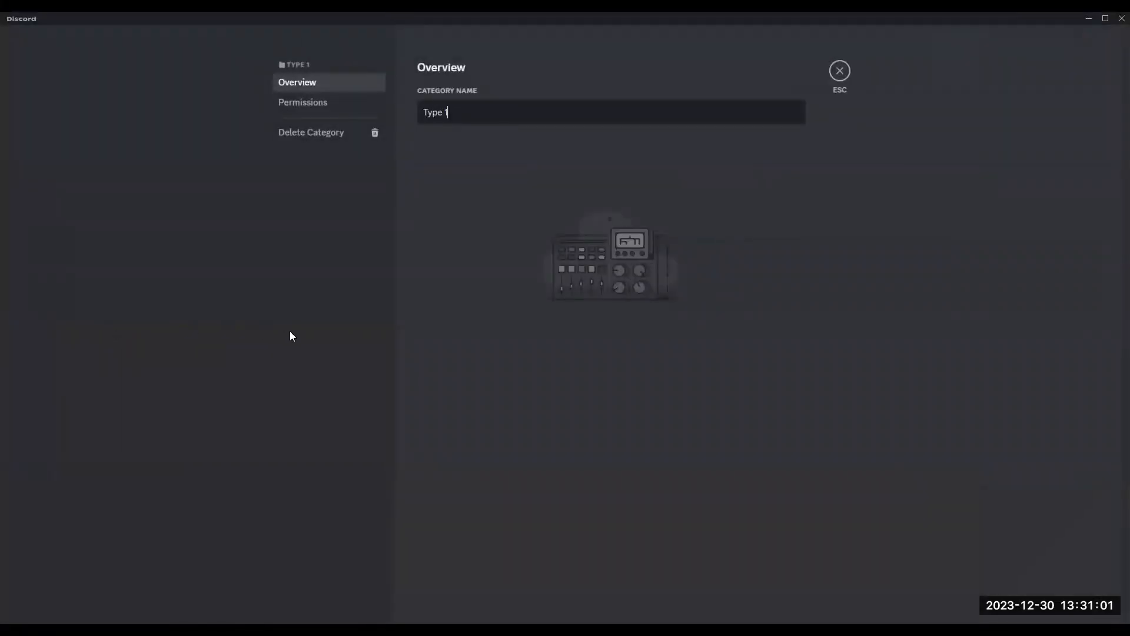
pyautogui.click(322, 101)
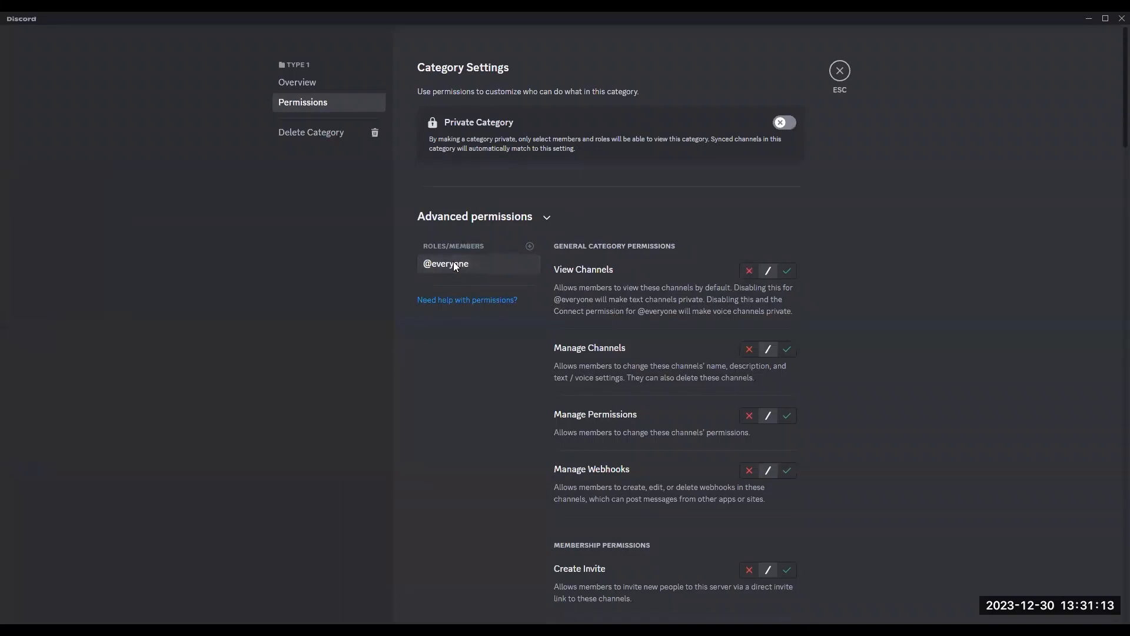
pyautogui.click(530, 245)
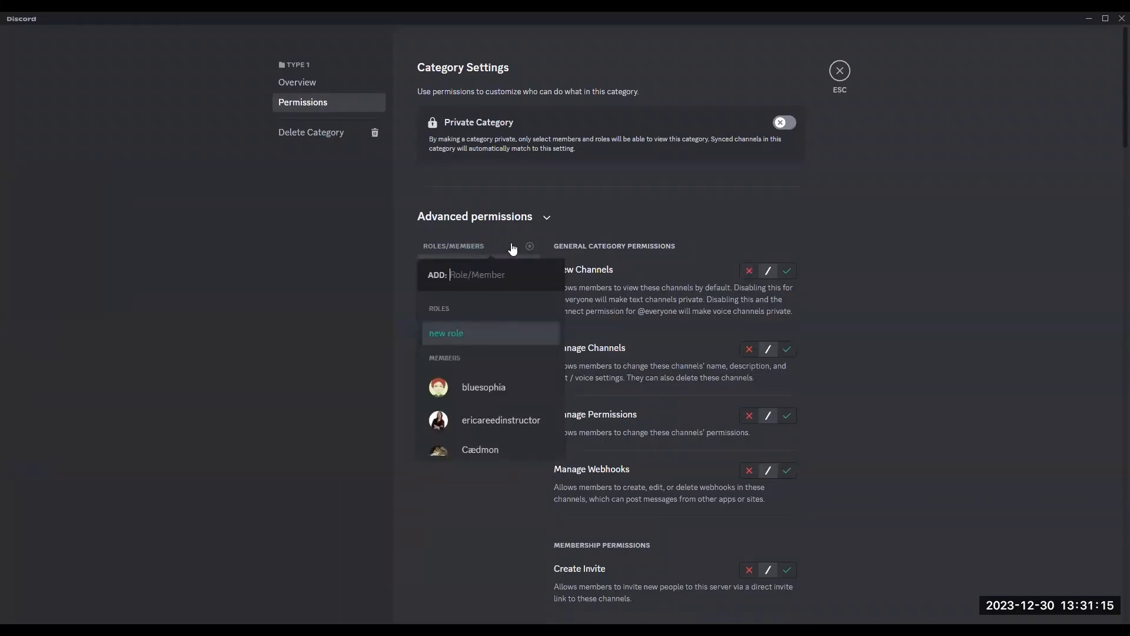
pyautogui.click(622, 211)
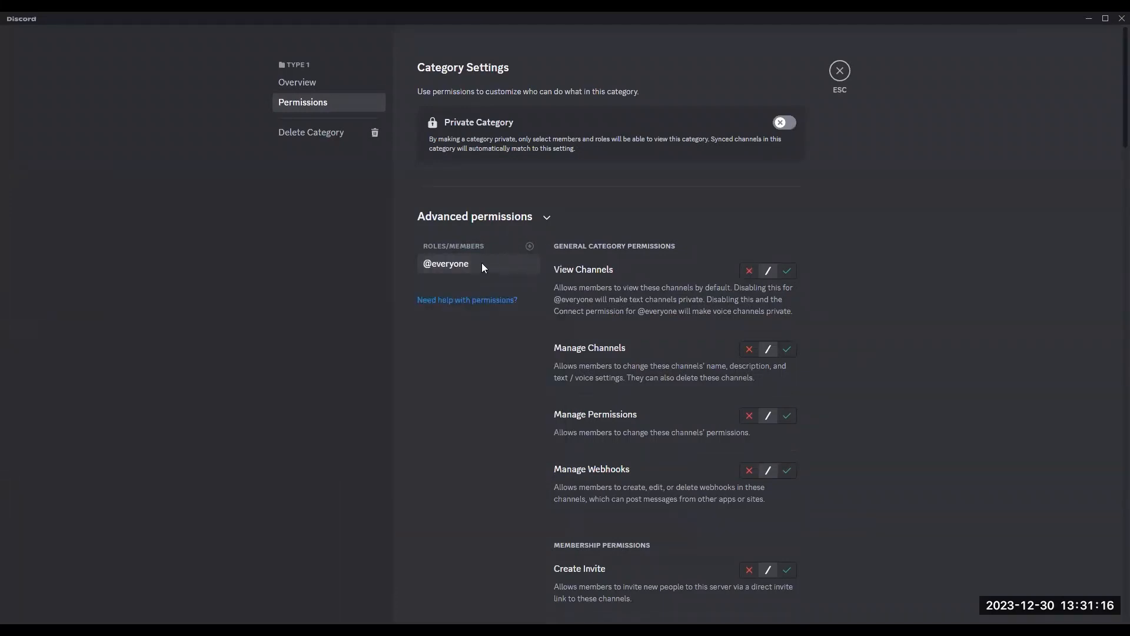
pyautogui.click(748, 271)
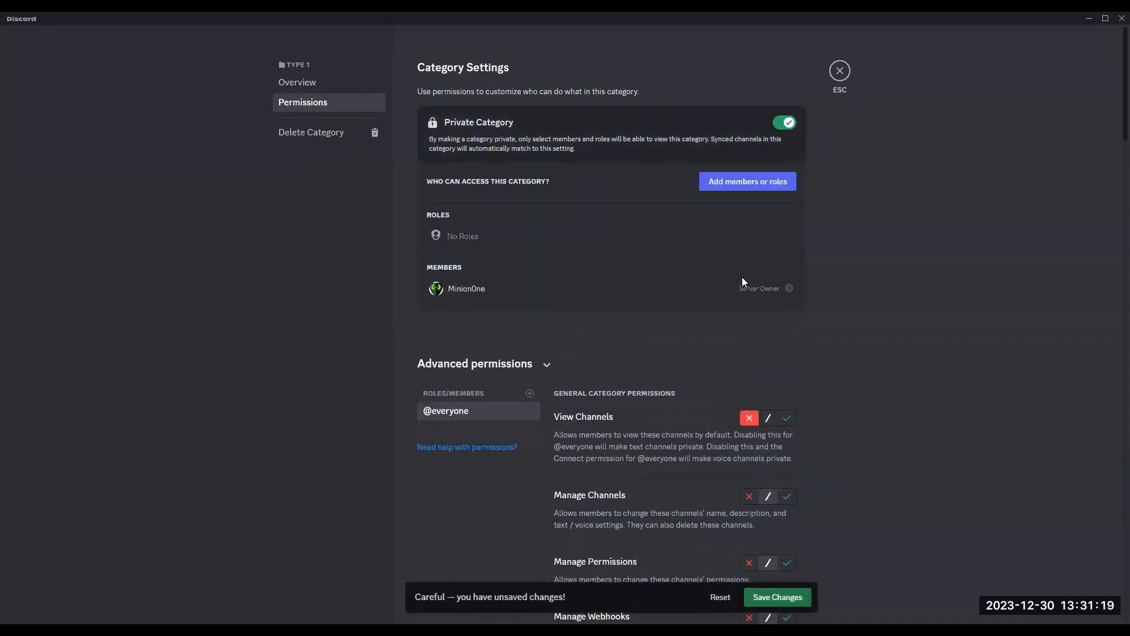
pyautogui.click(766, 418)
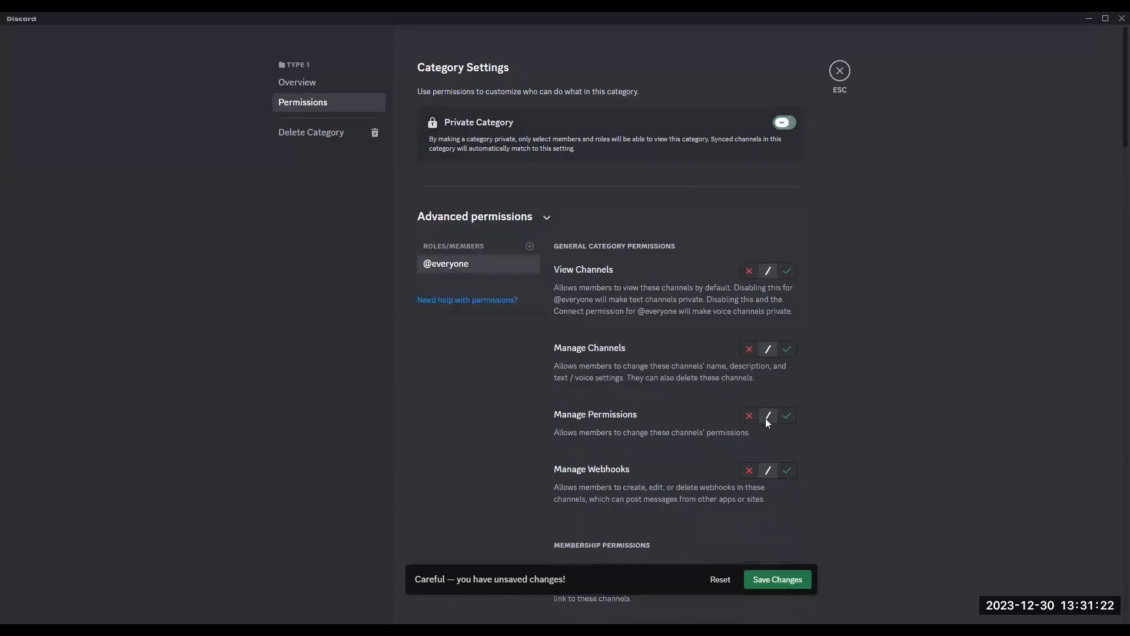
pyautogui.click(789, 272)
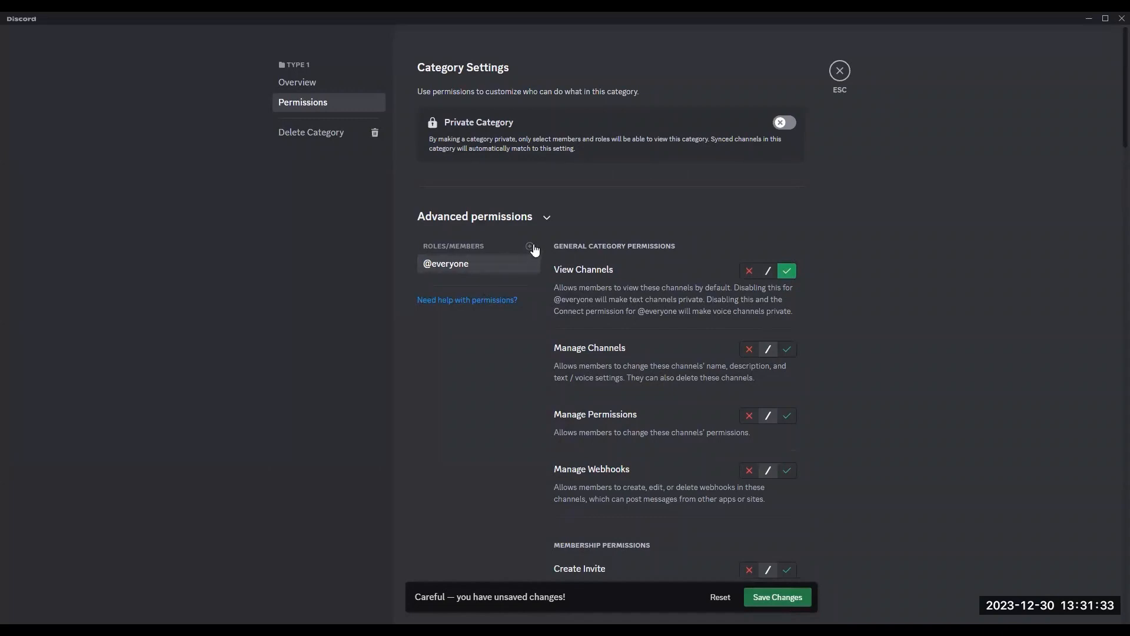
pyautogui.click(769, 271)
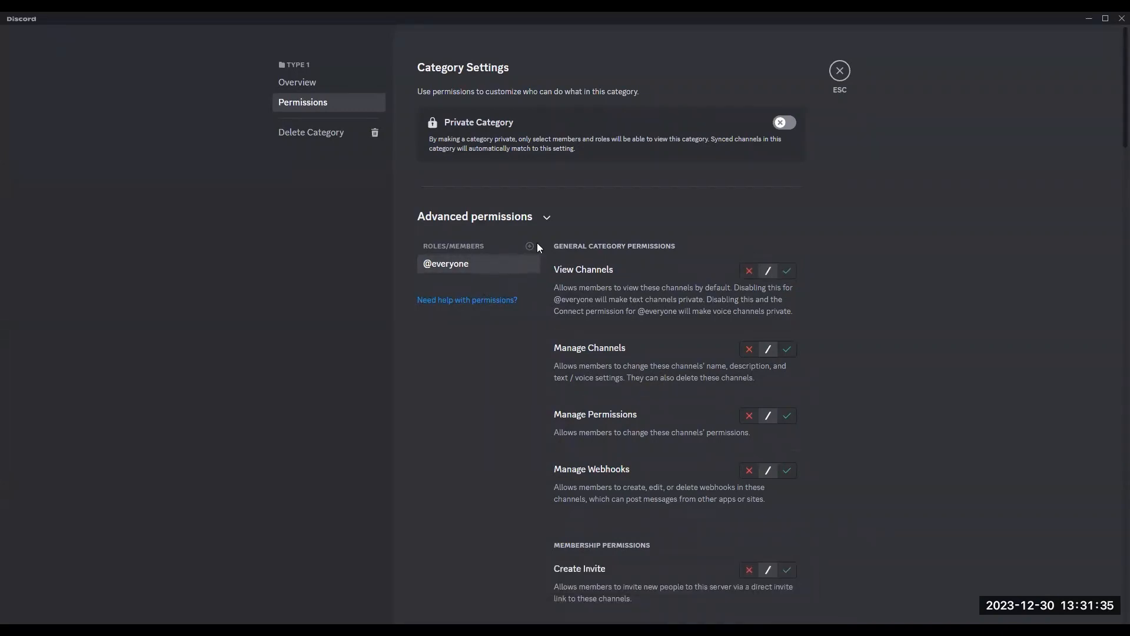
# Step: Add the new role to the Type 1 category's permissions, deny it View Channels, save and close
pyautogui.click(530, 246)
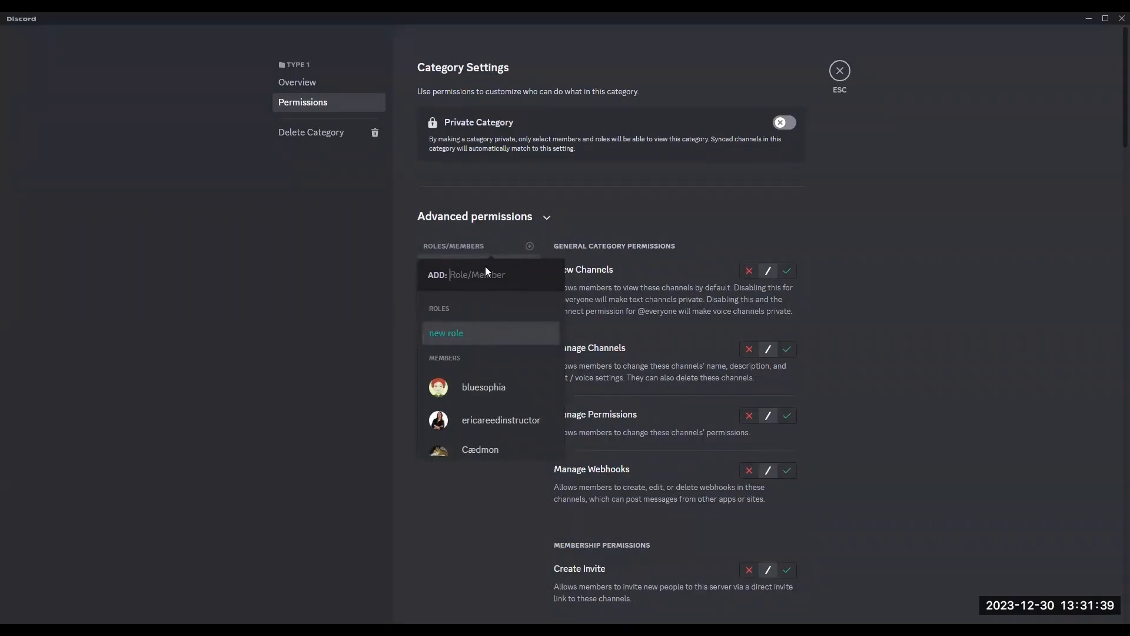
pyautogui.click(443, 333)
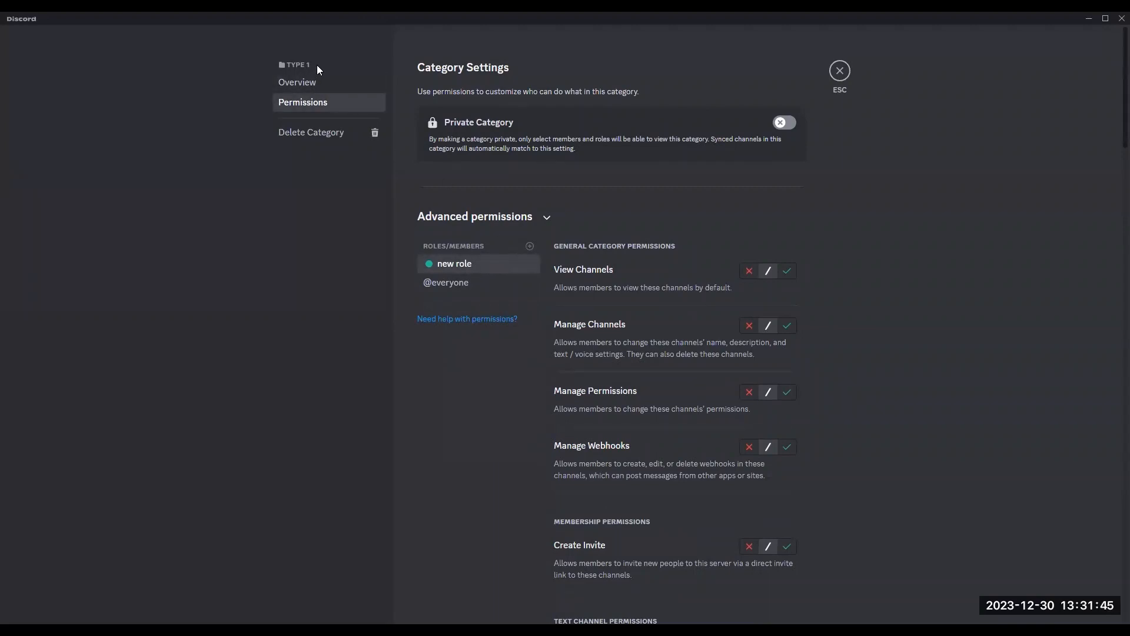
pyautogui.click(749, 270)
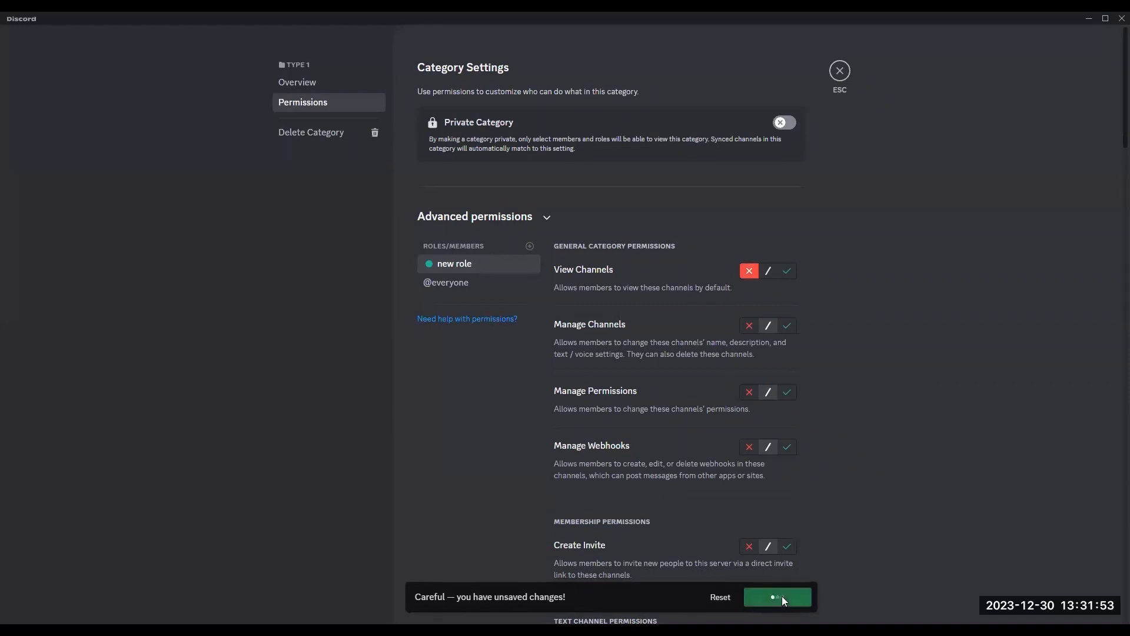
pyautogui.click(782, 597)
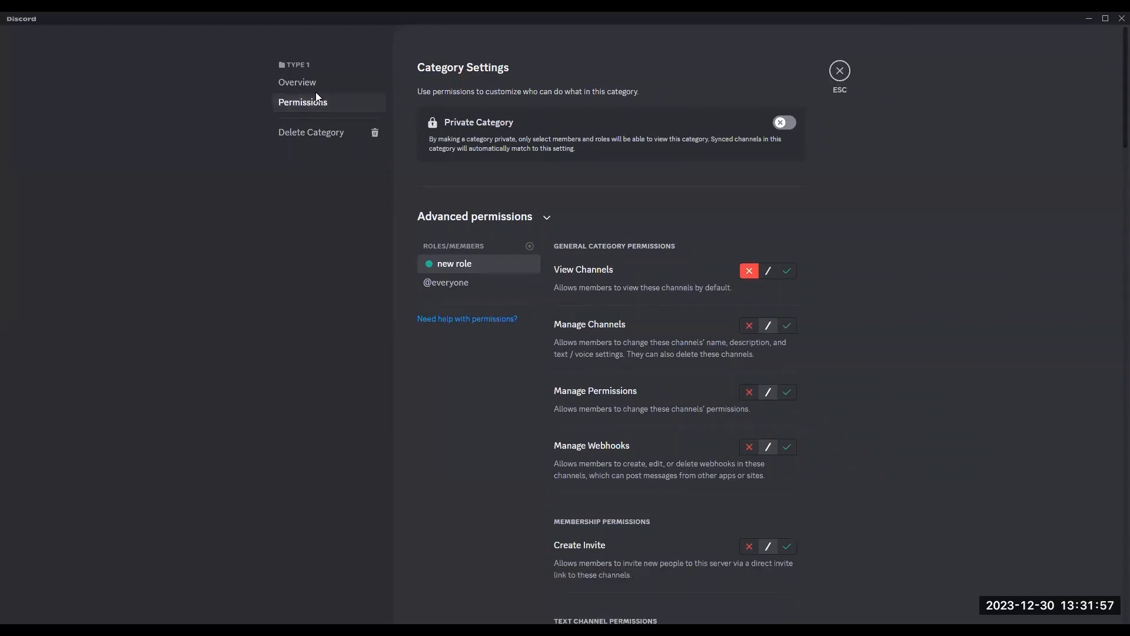
pyautogui.click(840, 72)
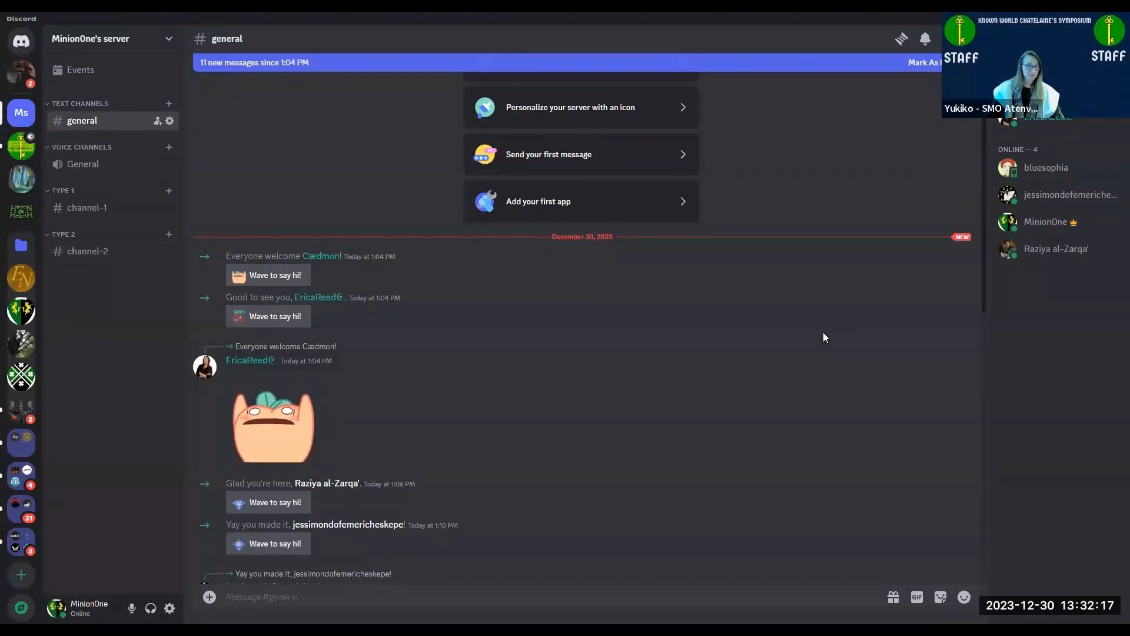
# Step: Remove the new role from the member listed second under the role
pyautogui.rightClick(1037, 120)
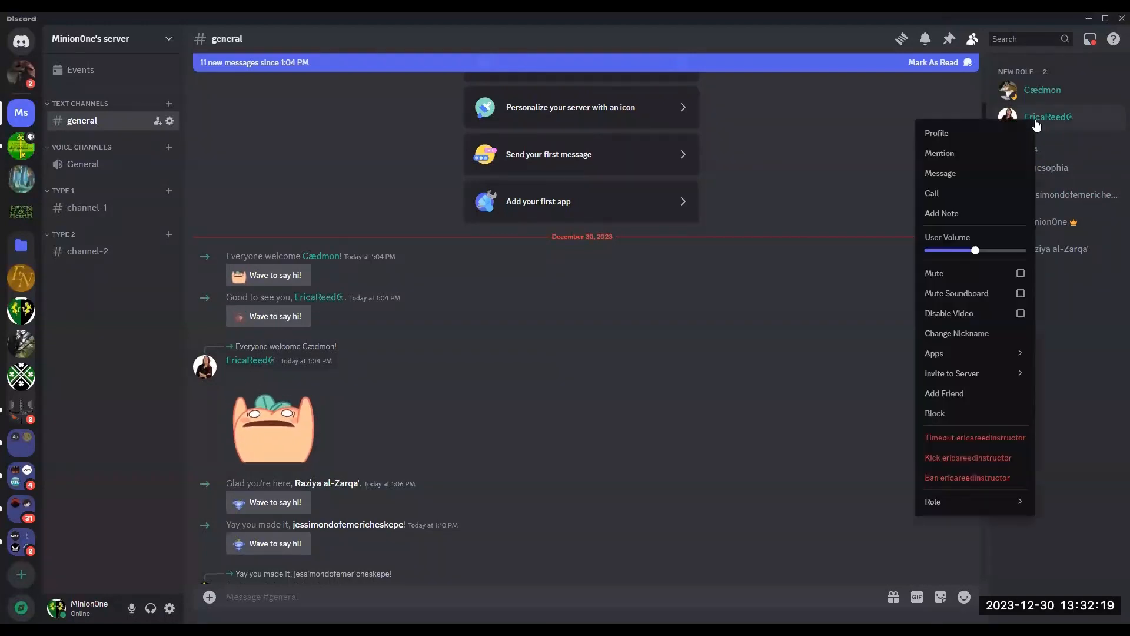
pyautogui.moveTo(963, 506)
pyautogui.click(866, 507)
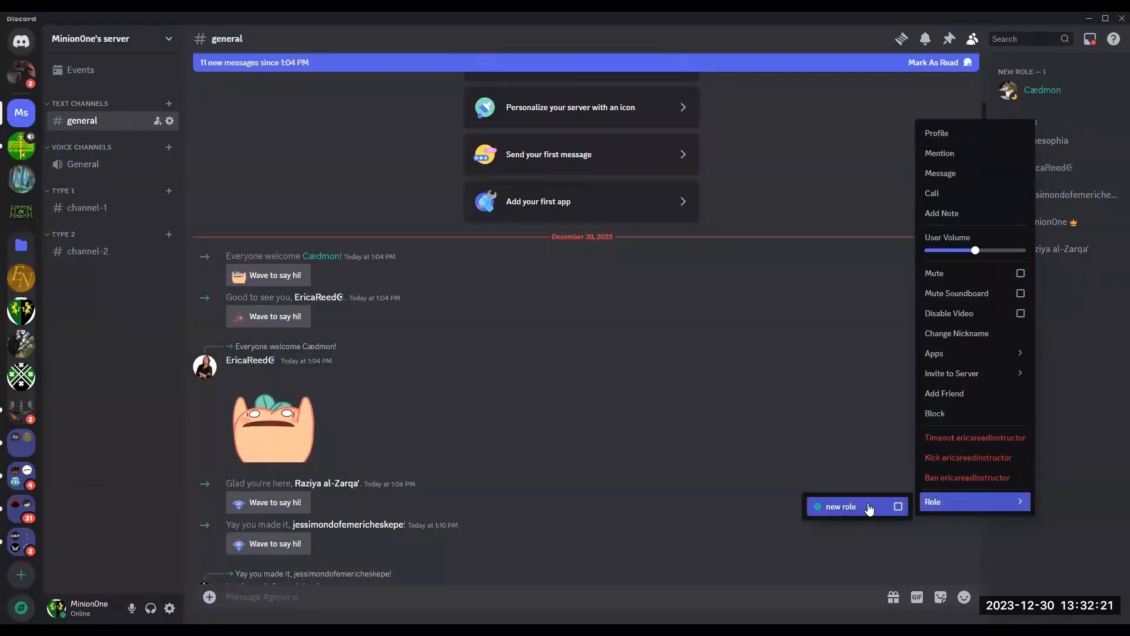
pyautogui.click(861, 442)
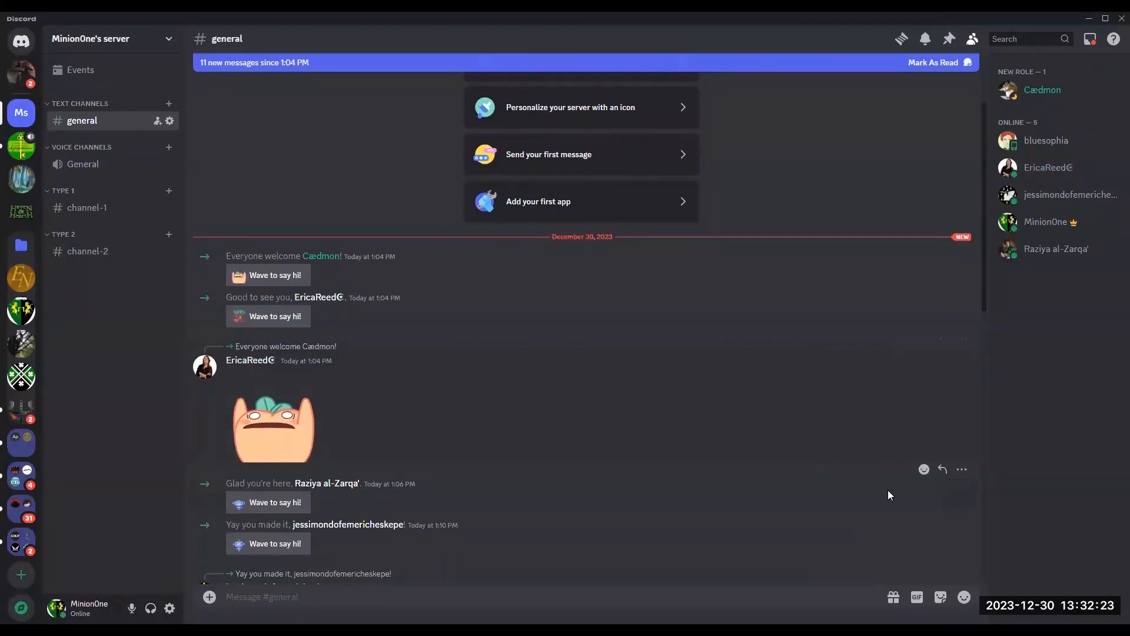
# Step: Remove the new role from the remaining member listed under it
pyautogui.rightClick(1056, 88)
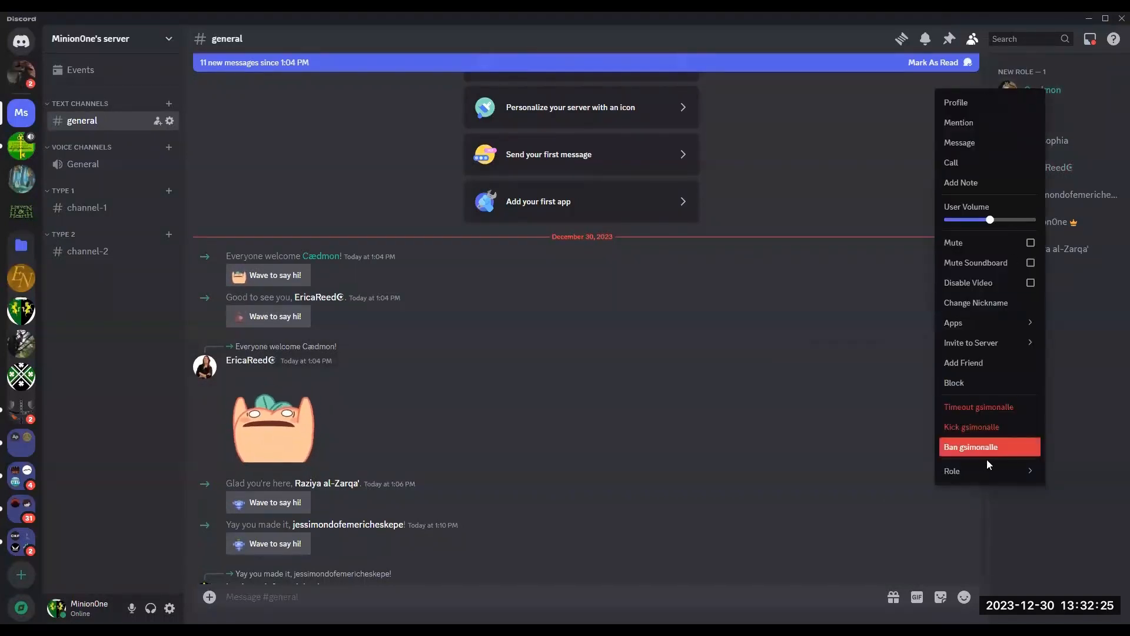
pyautogui.moveTo(975, 480)
pyautogui.click(856, 475)
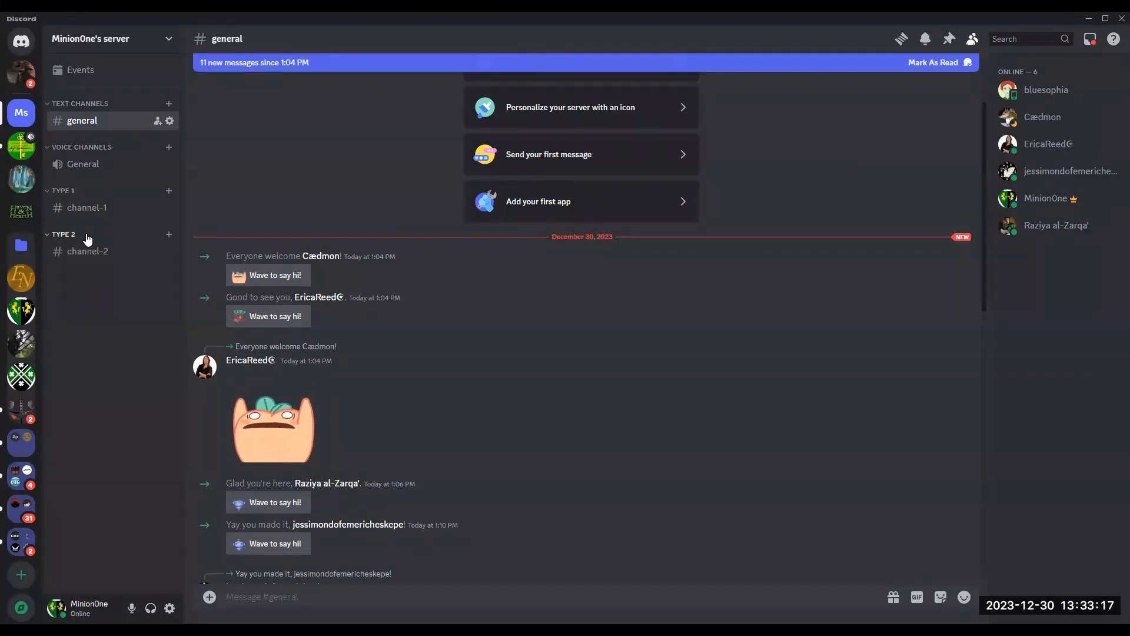
# Step: In the Type 1 category's permissions, reset the new role's View Channels permission to neutral
pyautogui.click(169, 193)
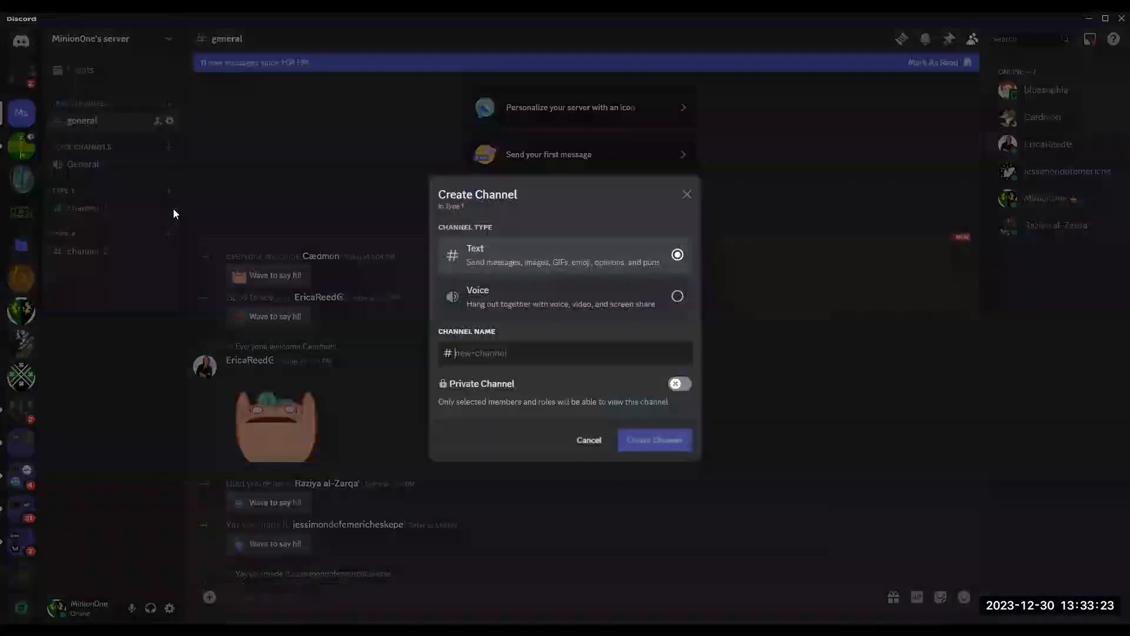
pyautogui.click(686, 195)
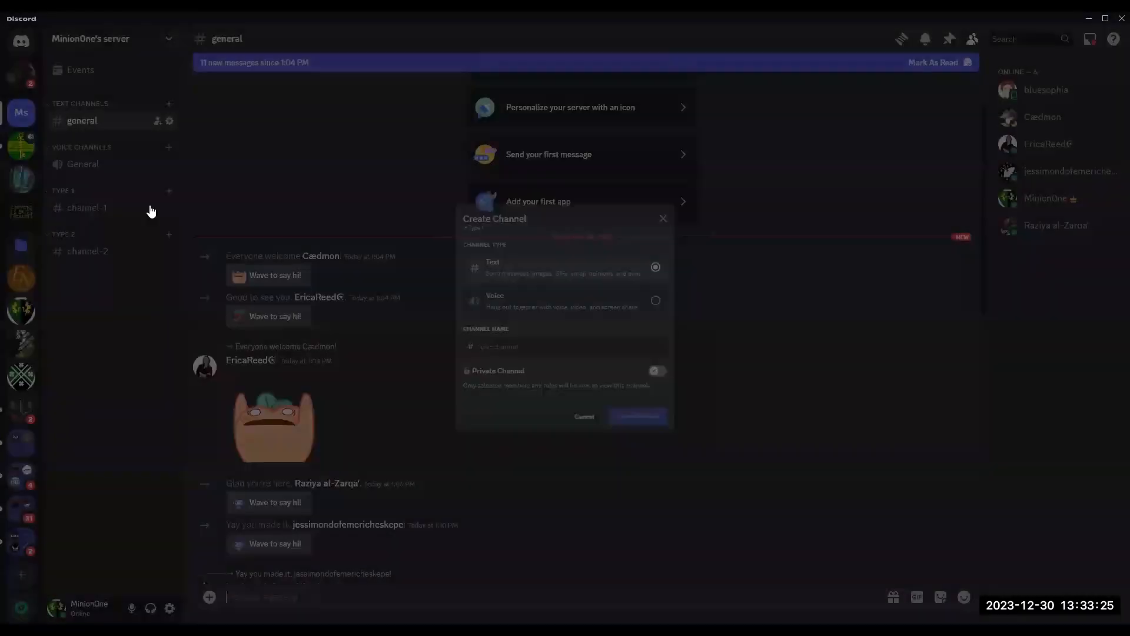
pyautogui.rightClick(84, 190)
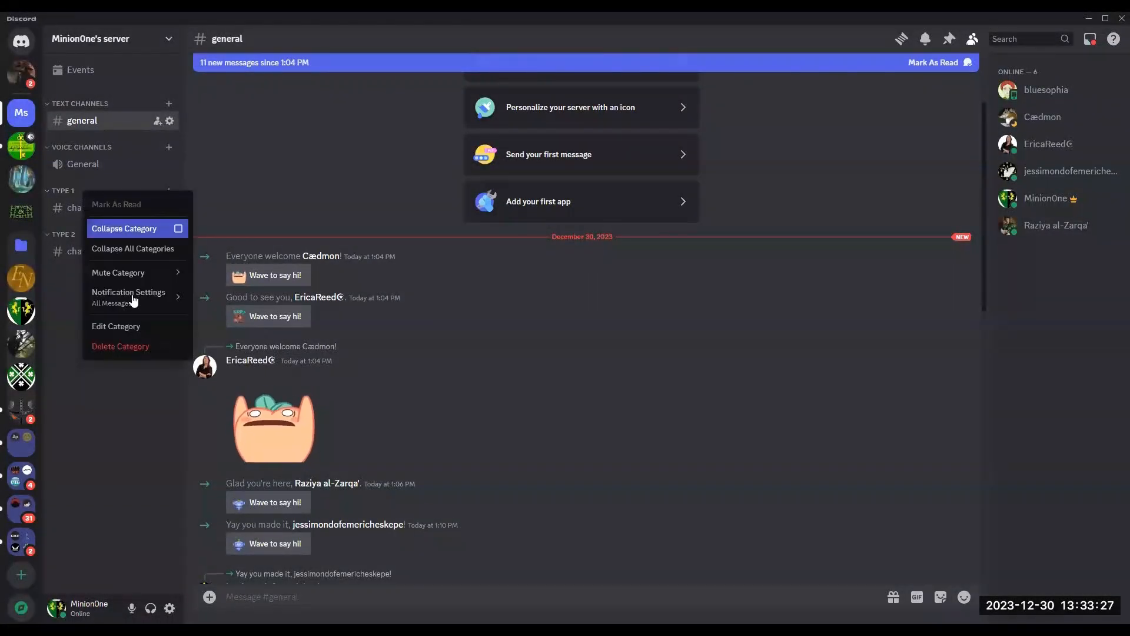
pyautogui.click(130, 329)
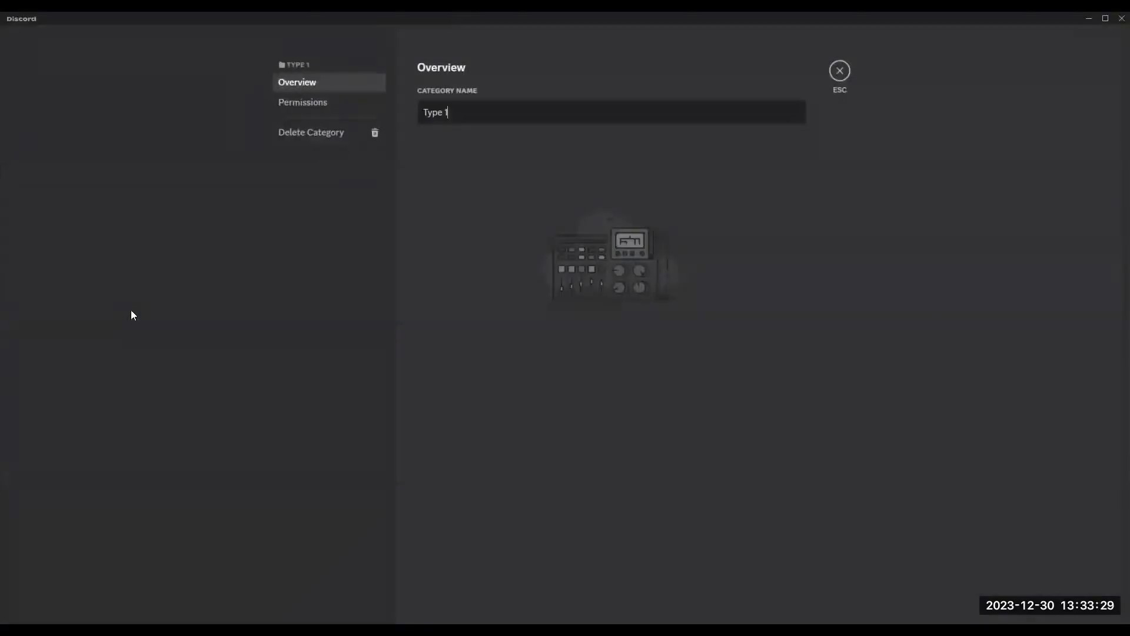
pyautogui.click(298, 103)
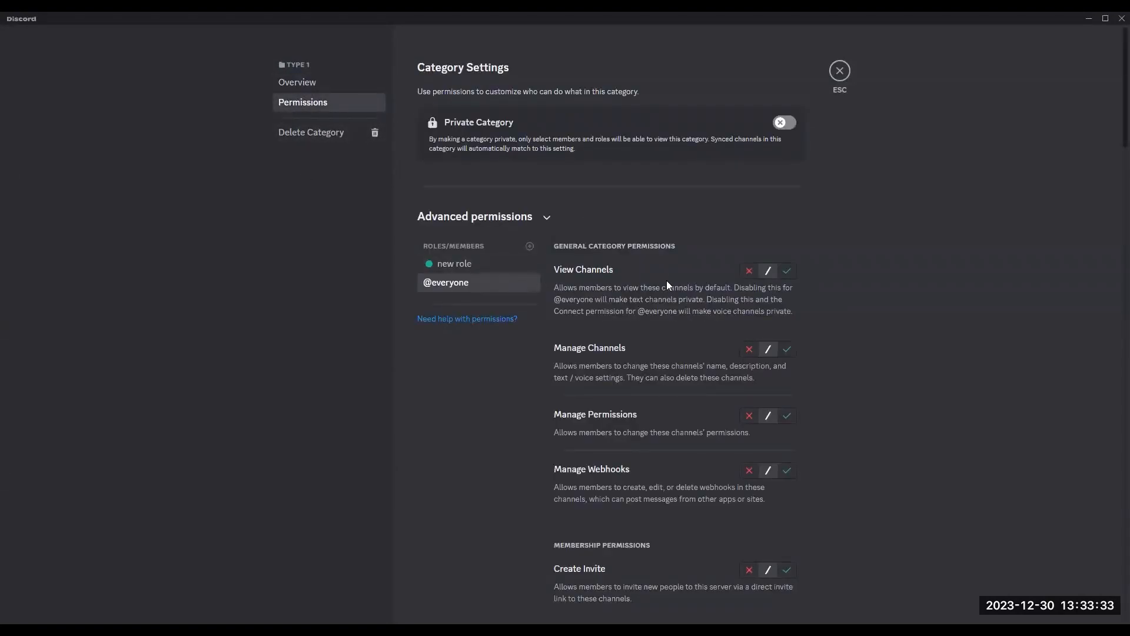
pyautogui.scroll(-3, 828, 314)
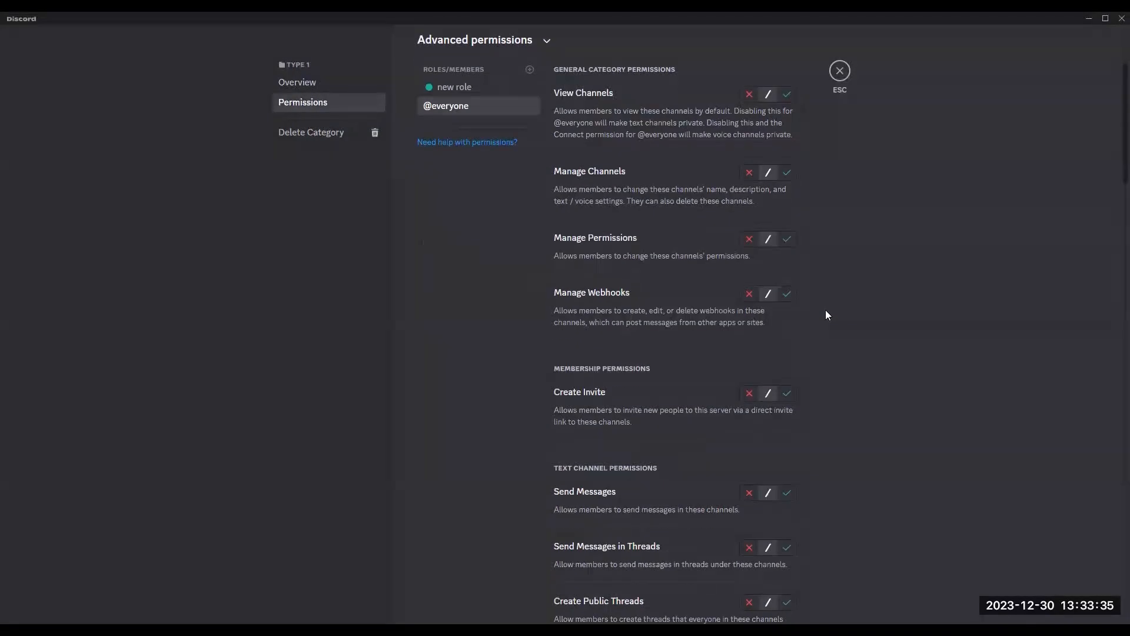
pyautogui.scroll(-1, 833, 305)
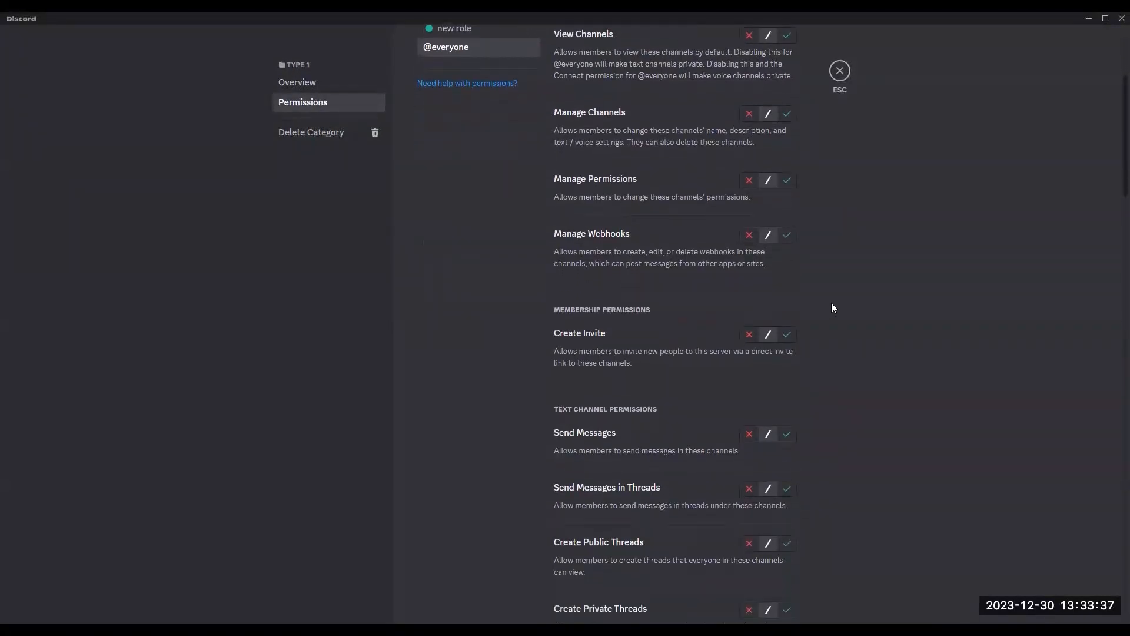
pyautogui.scroll(2, 736, 306)
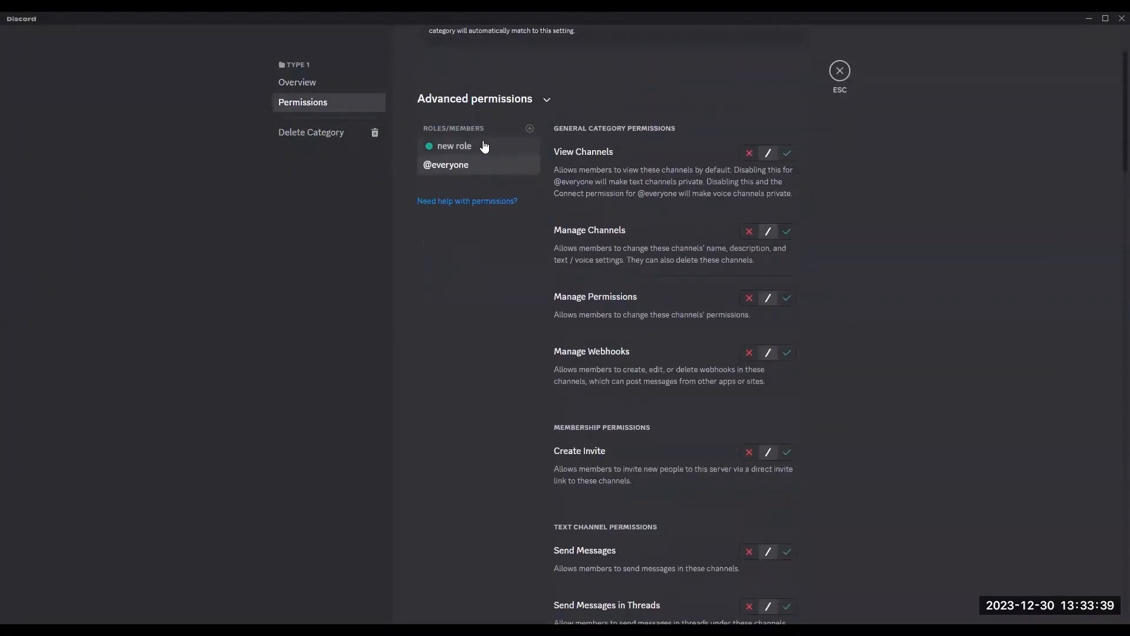
pyautogui.click(482, 146)
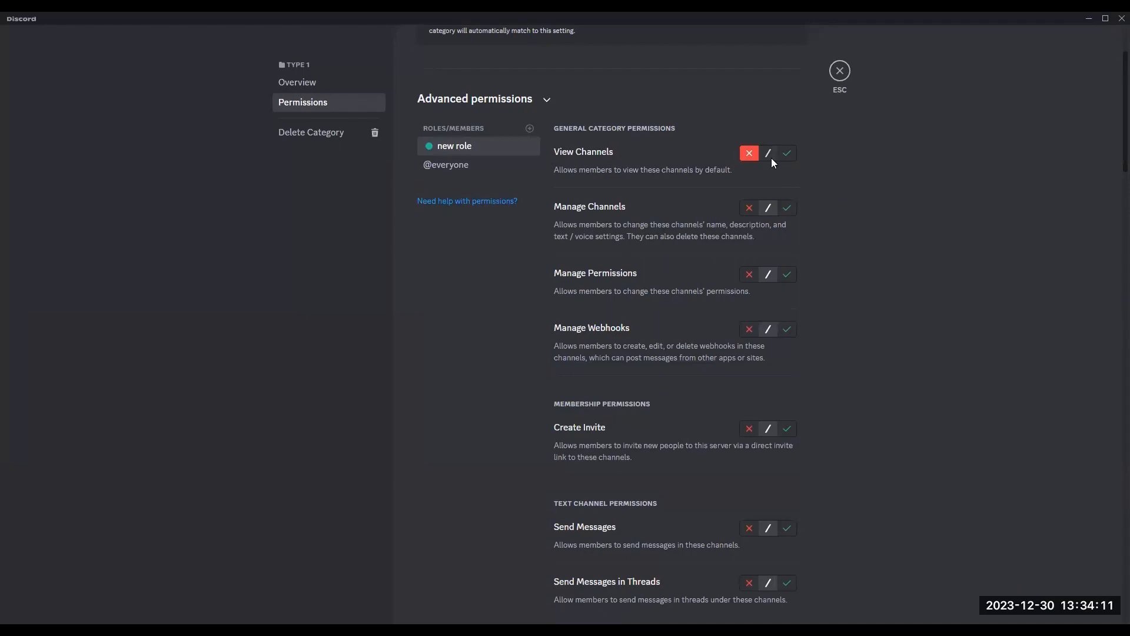
pyautogui.click(769, 153)
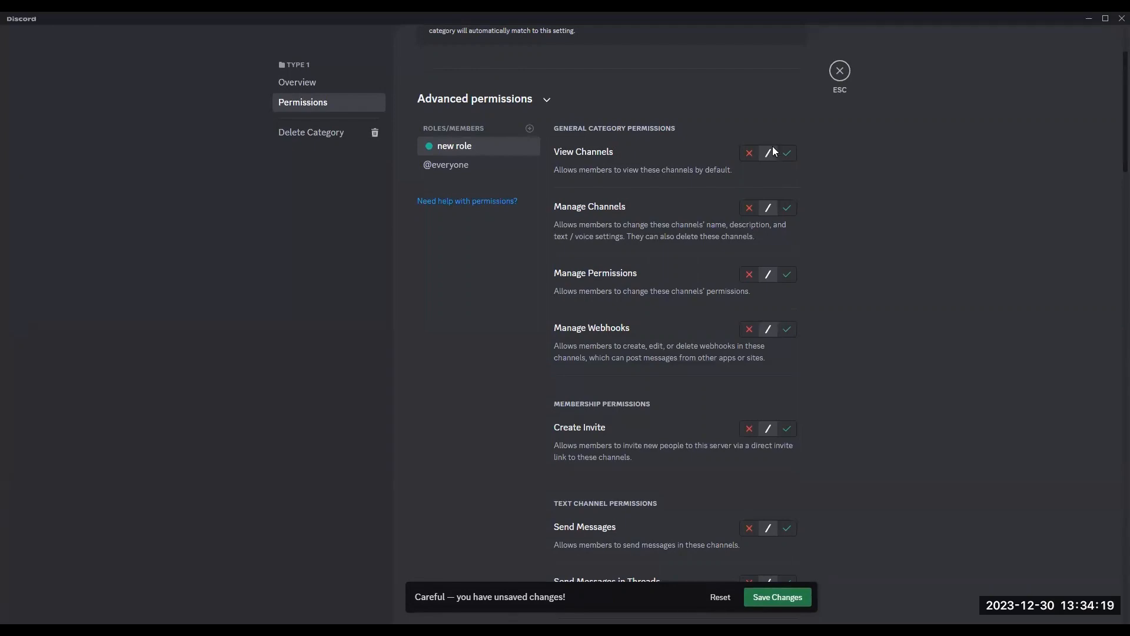
# Step: Deny the new role Send Messages in the Type 1 category, then save the changes and close the settings
pyautogui.scroll(-2, 708, 417)
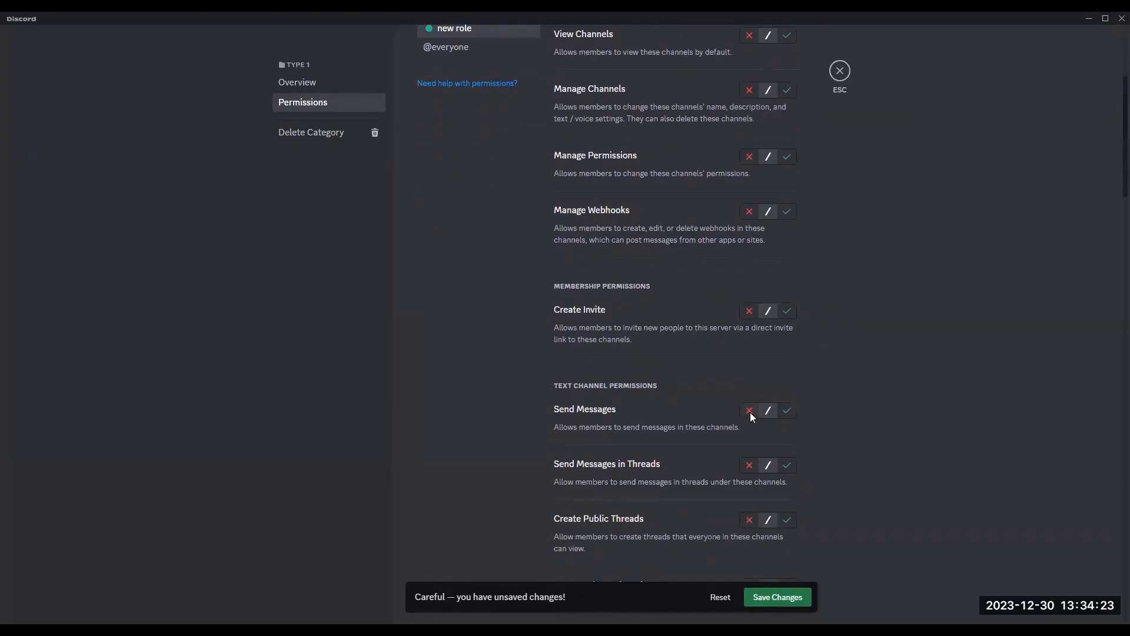
pyautogui.click(749, 412)
pyautogui.scroll(4, 467, 157)
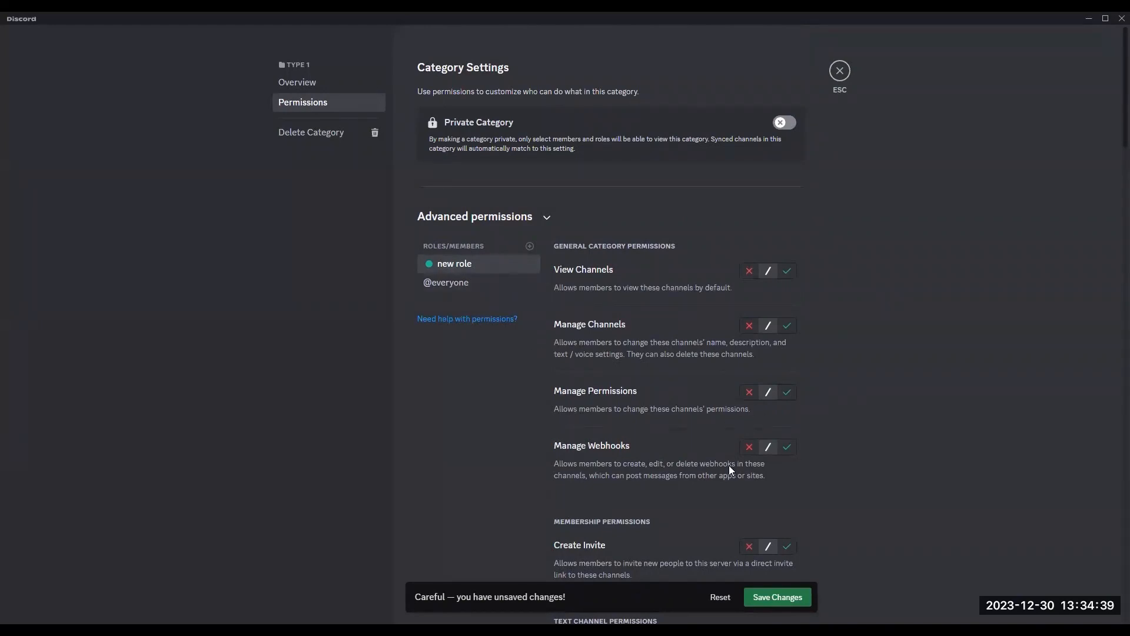
pyautogui.scroll(-4, 729, 466)
pyautogui.scroll(-1, 712, 422)
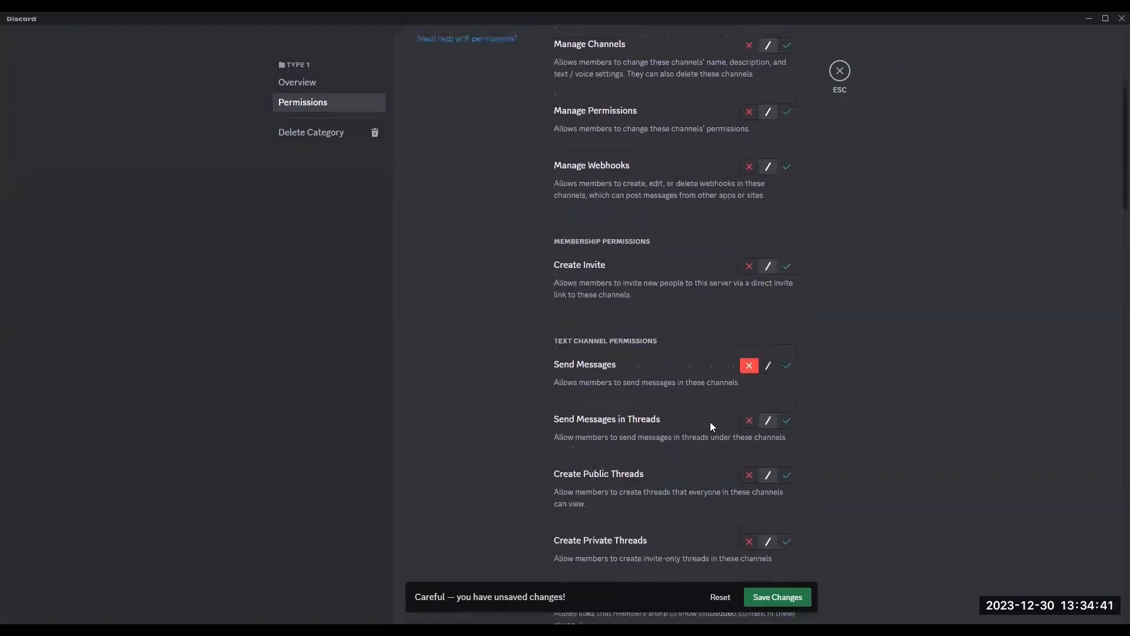
pyautogui.scroll(1, 710, 421)
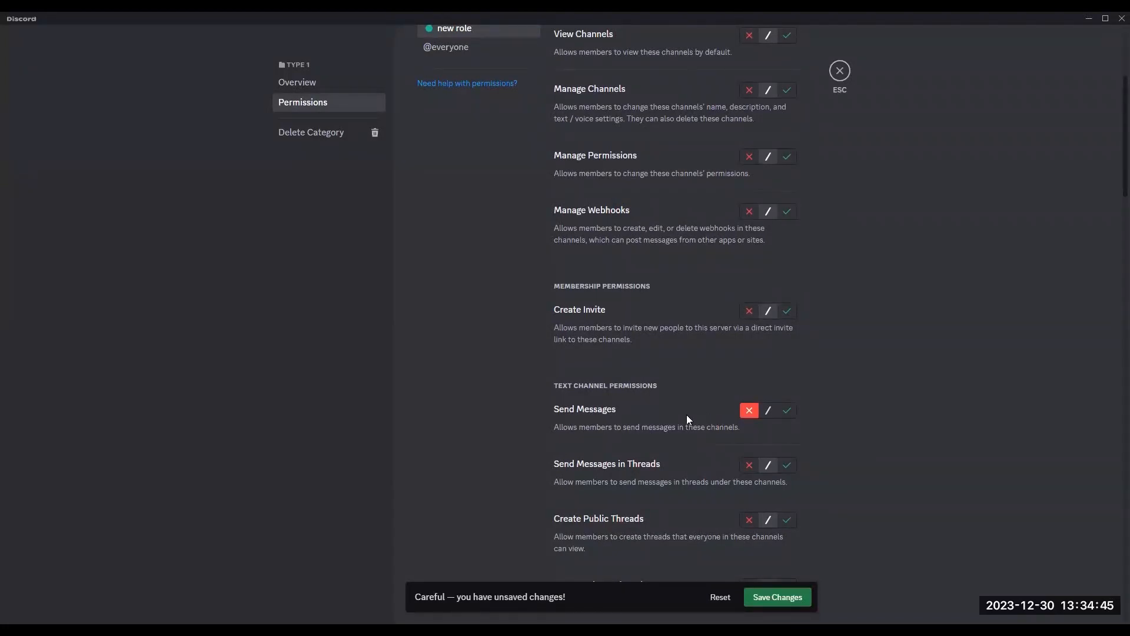
pyautogui.click(764, 597)
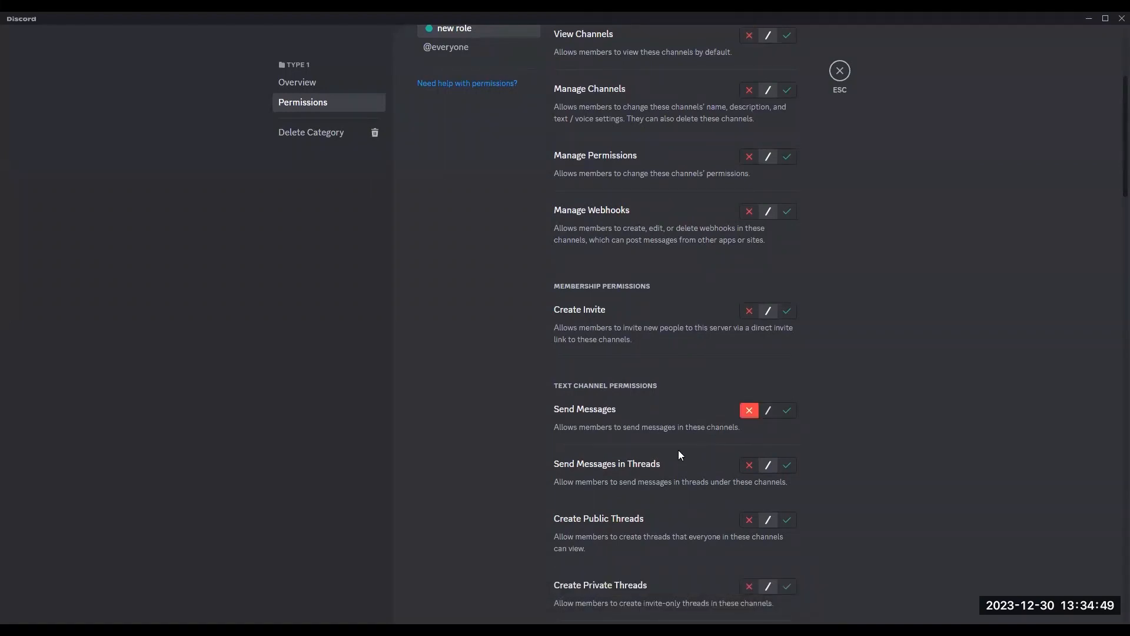
pyautogui.scroll(4, 460, 295)
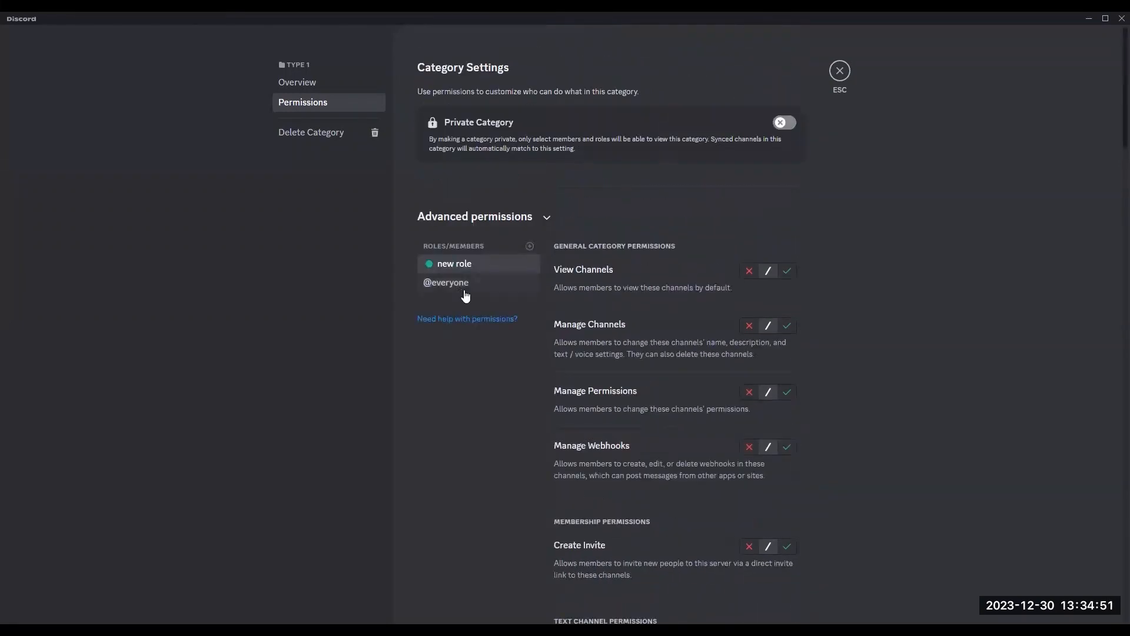
pyautogui.click(841, 72)
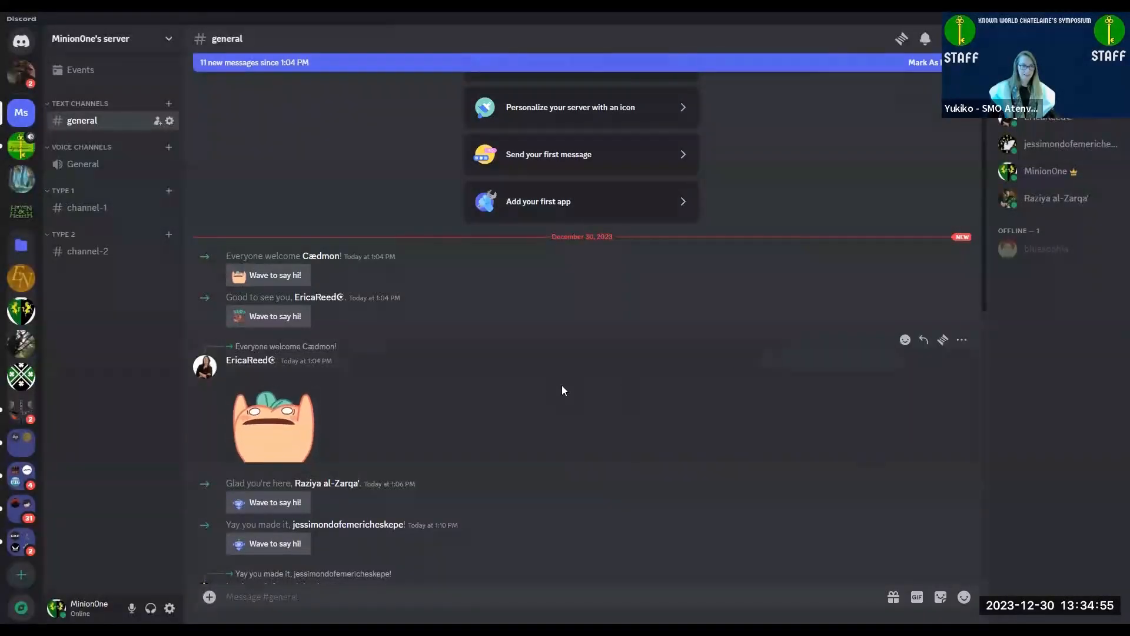
pyautogui.scroll(-10, 558, 384)
pyautogui.scroll(-3, 554, 386)
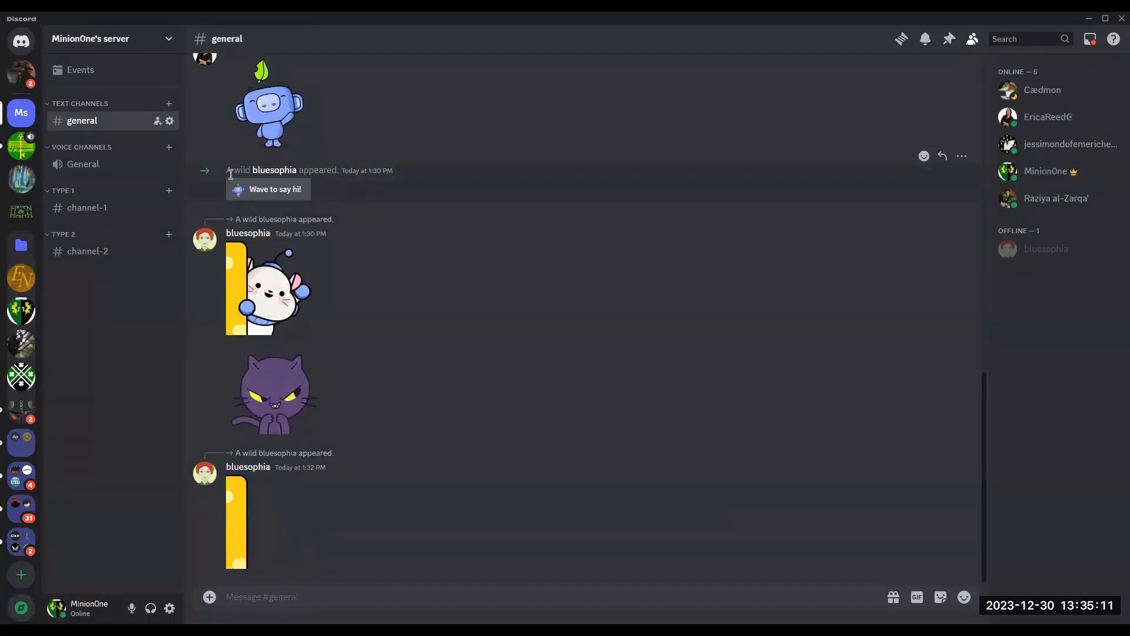
pyautogui.tripleClick(251, 169)
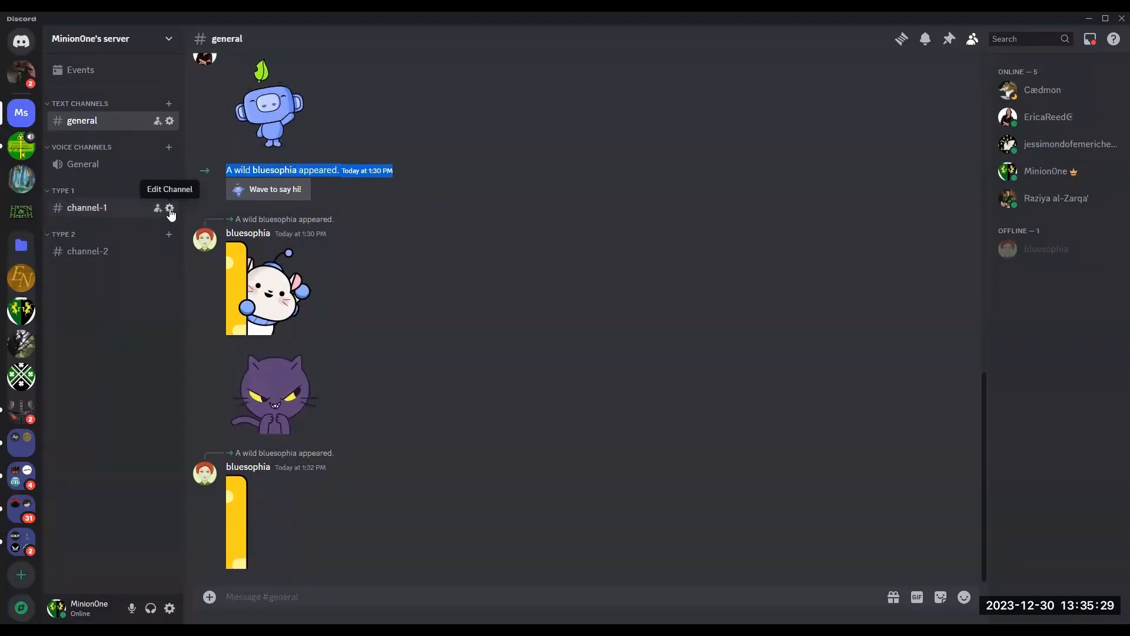
# Step: Examine channel-1's permissions for the new role, then close its settings
pyautogui.click(169, 209)
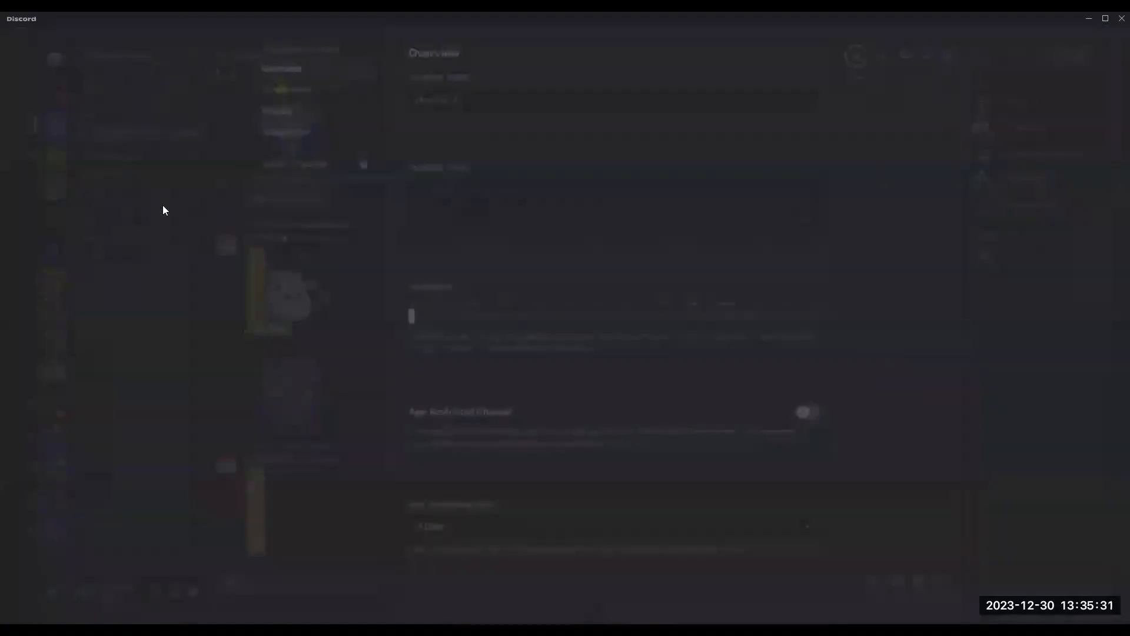
pyautogui.click(344, 107)
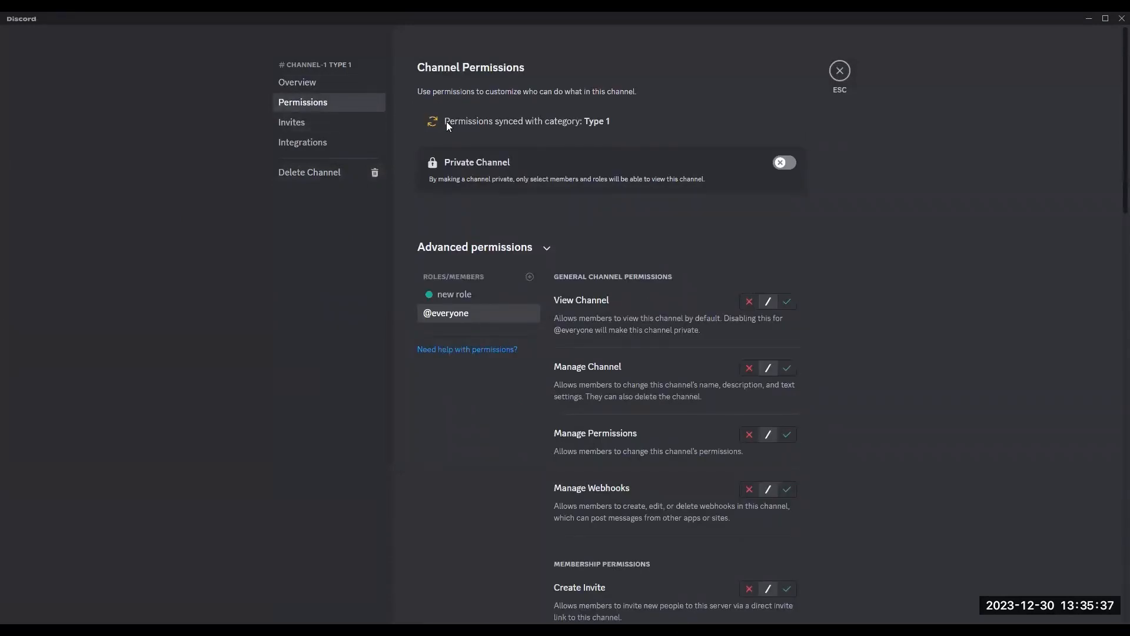
pyautogui.click(440, 294)
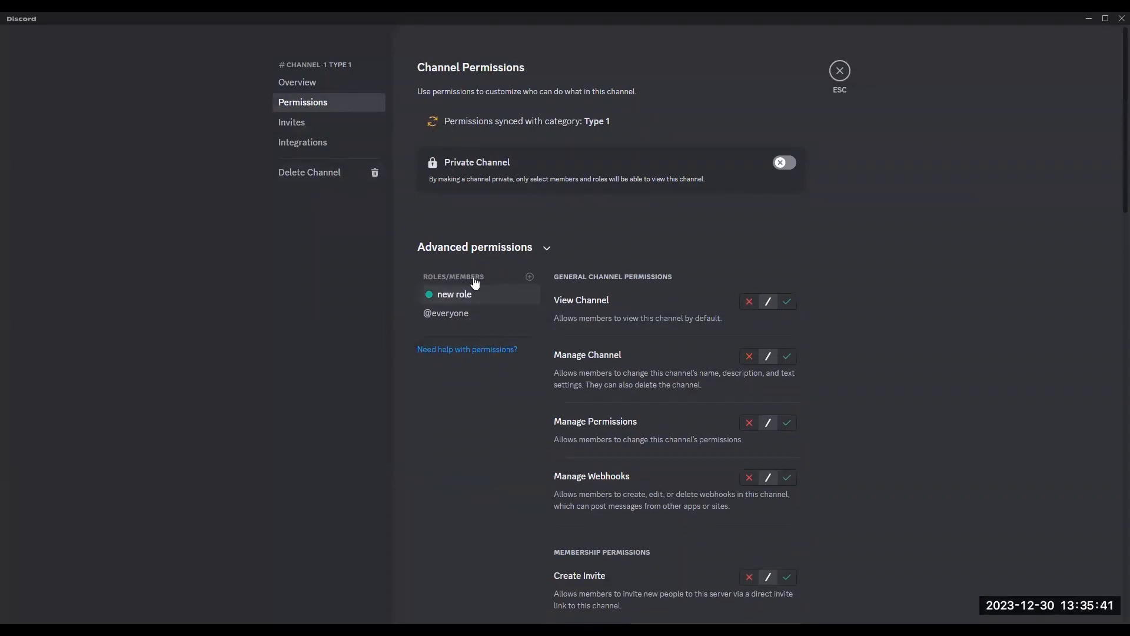
pyautogui.scroll(-4, 621, 388)
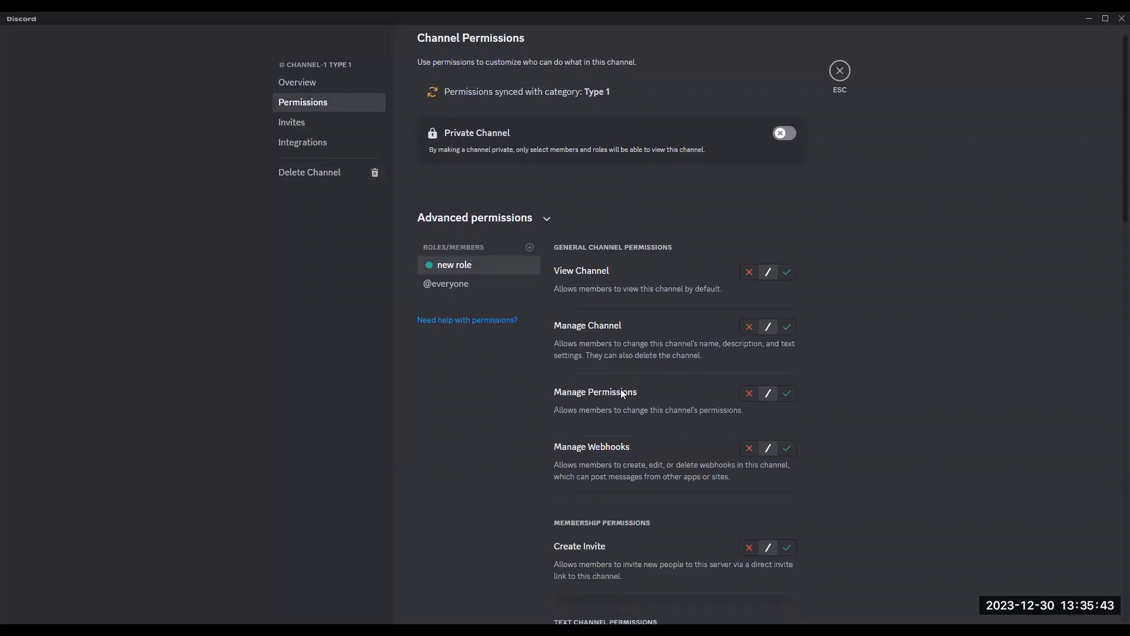
pyautogui.scroll(2, 580, 314)
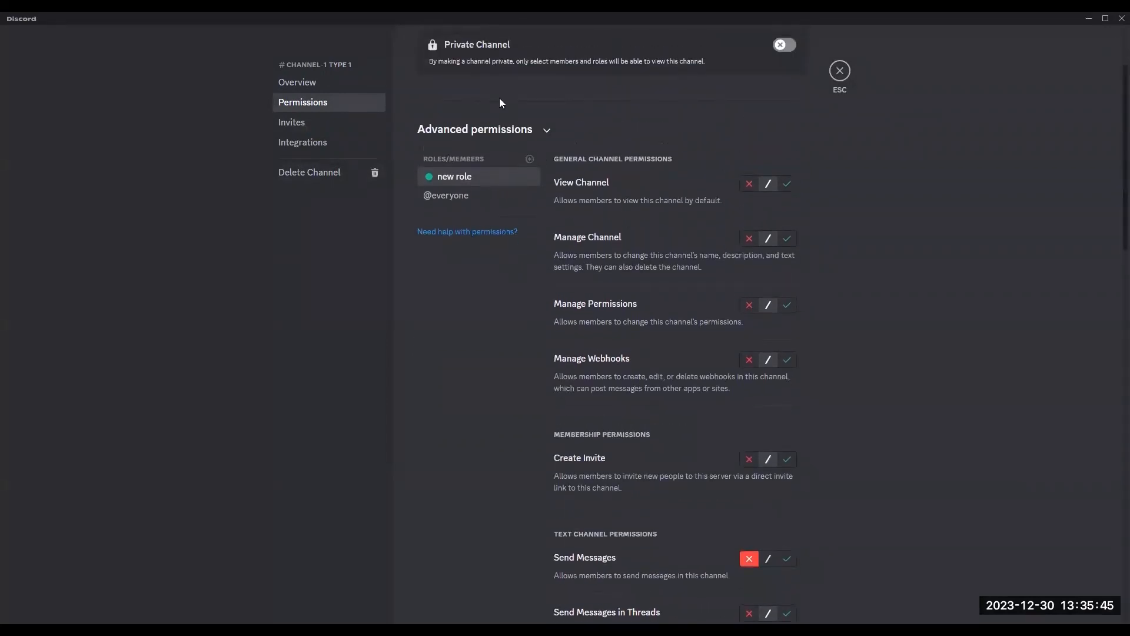
pyautogui.scroll(2, 499, 98)
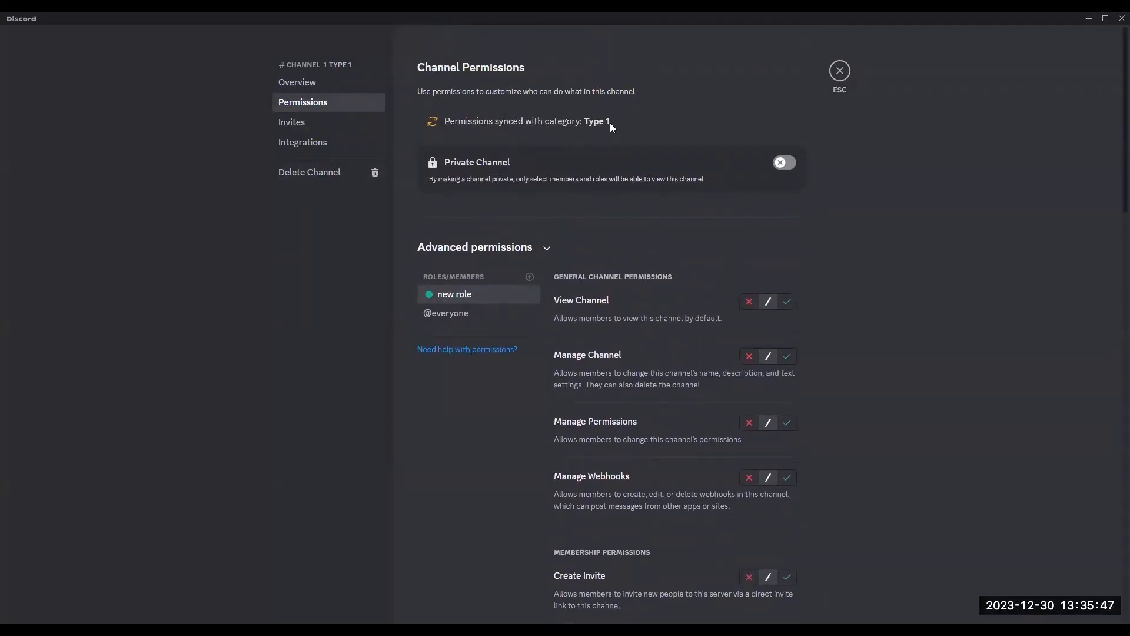
pyautogui.scroll(-6, 663, 301)
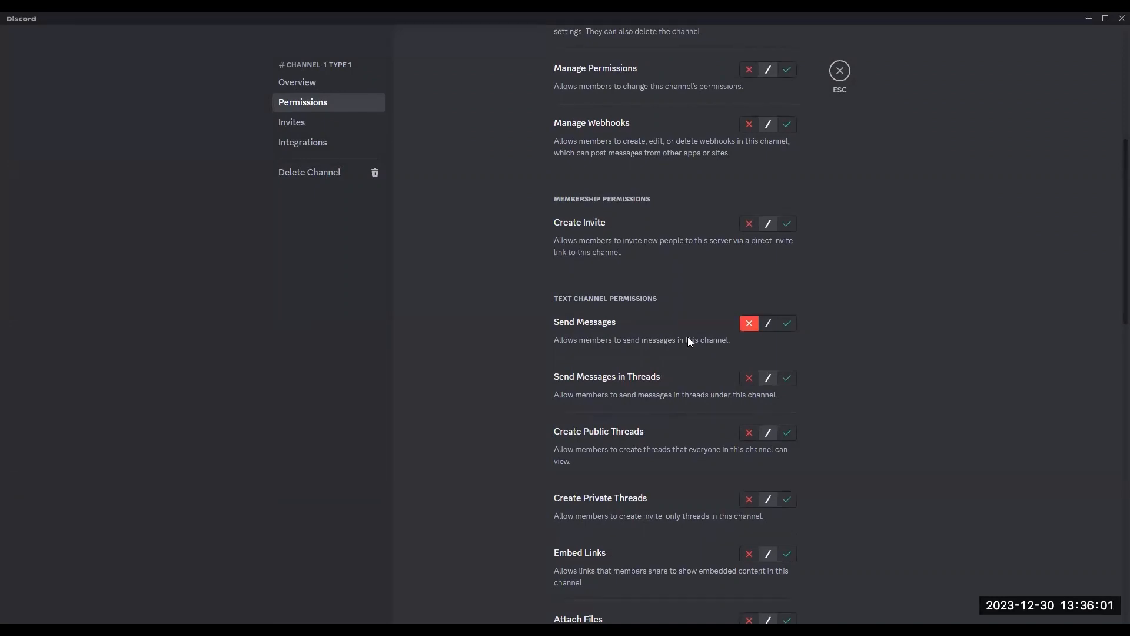
pyautogui.scroll(5, 688, 337)
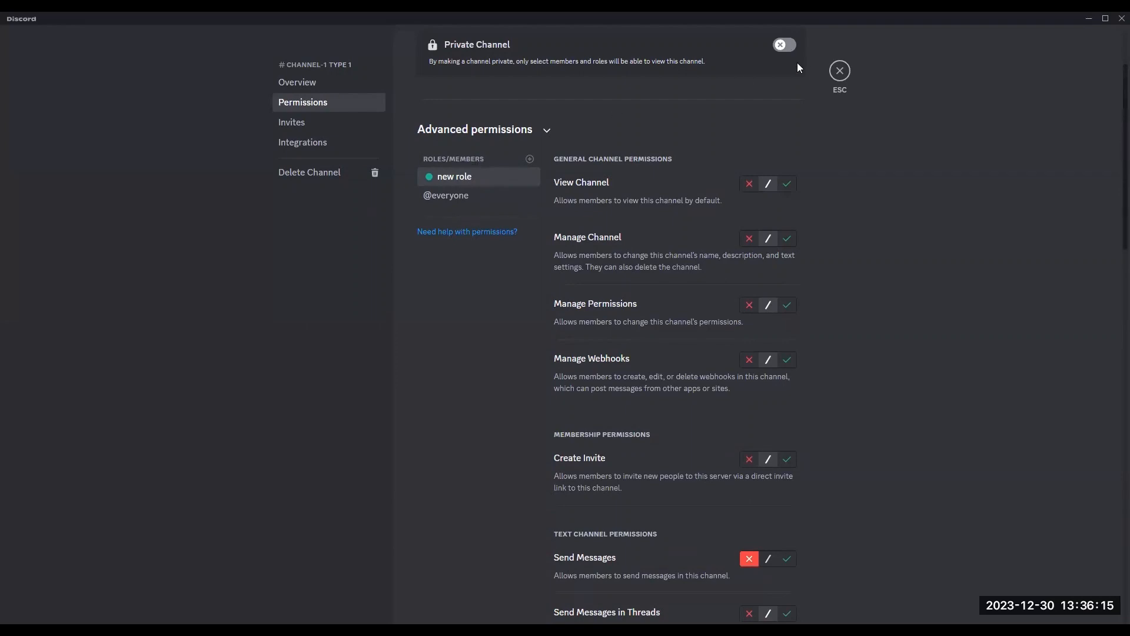
pyautogui.click(839, 72)
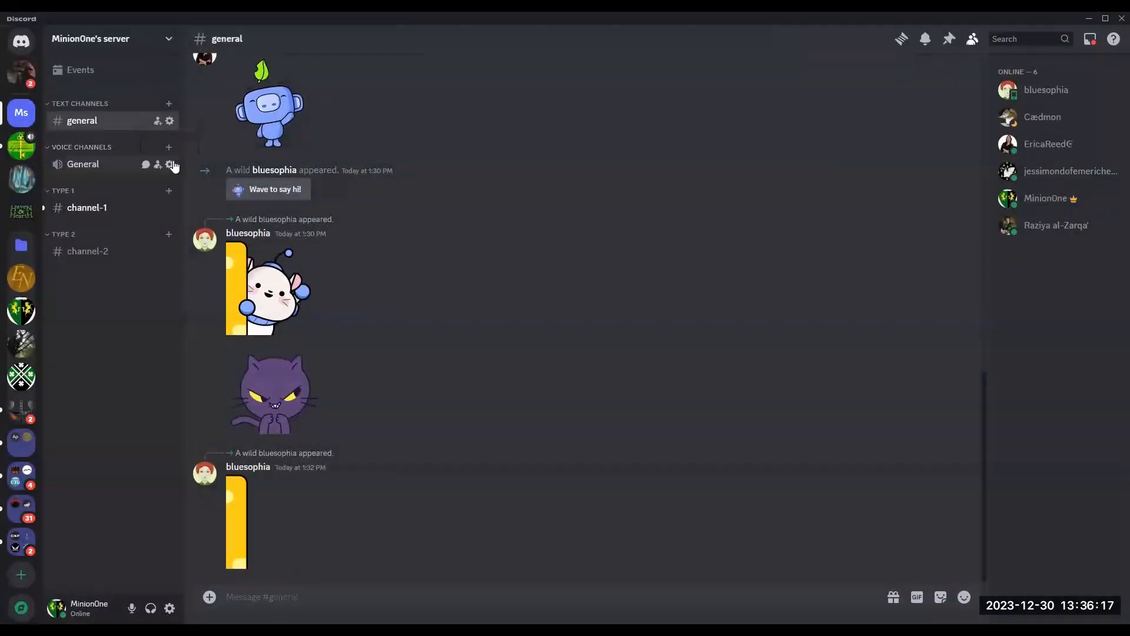
# Step: Create a text channel named channel-3 in the Type 1 category
pyautogui.click(82, 211)
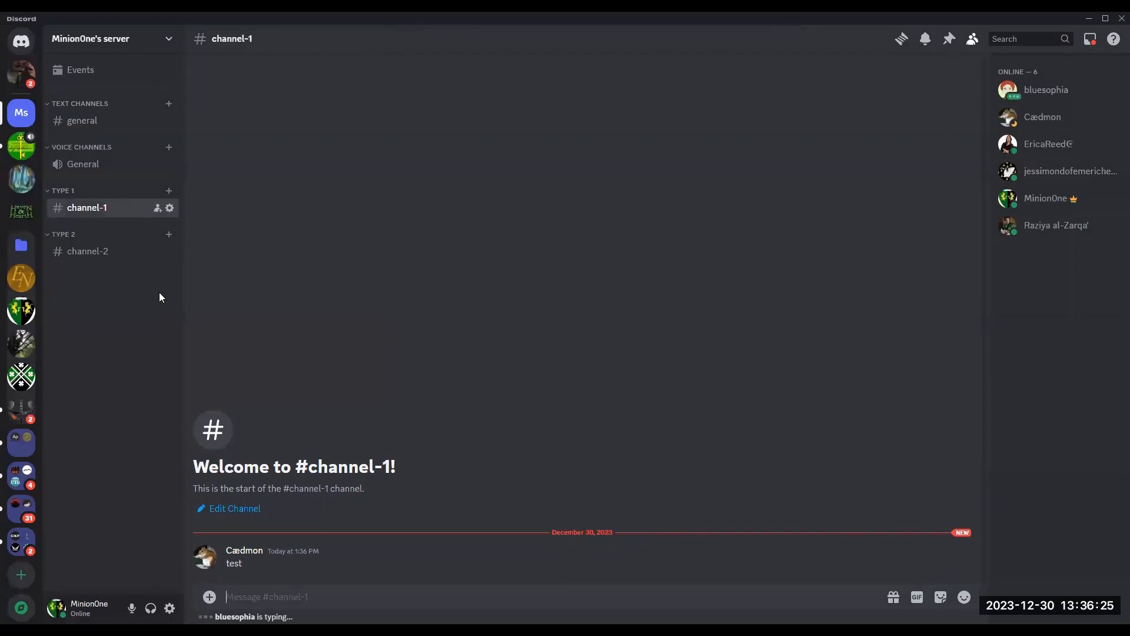
pyautogui.click(169, 191)
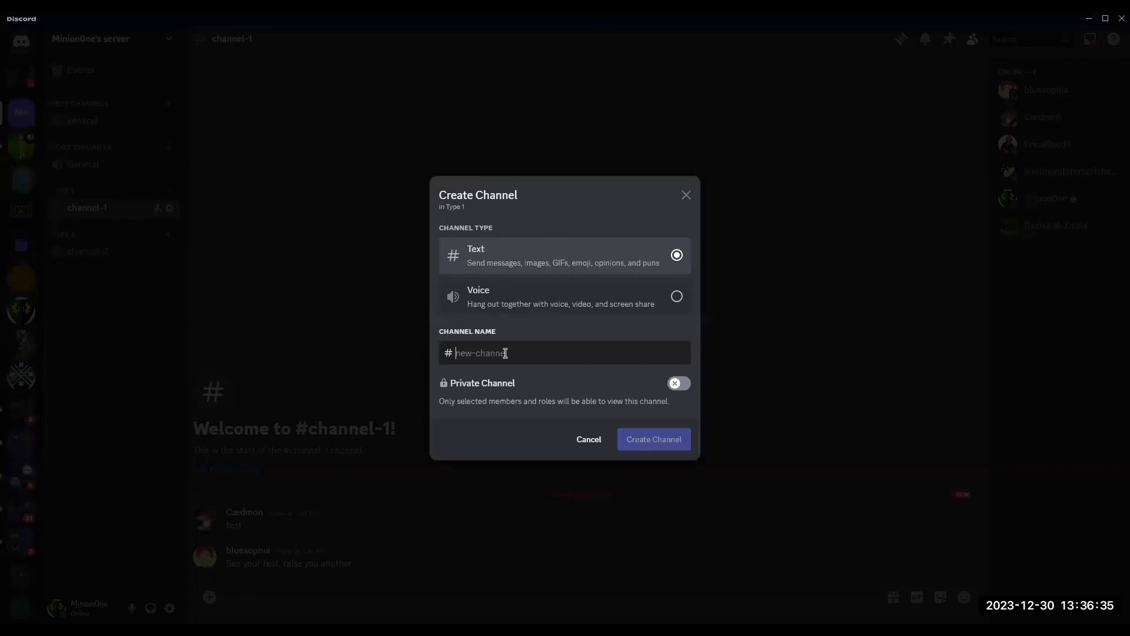
pyautogui.write('channel-3')
pyautogui.click(639, 445)
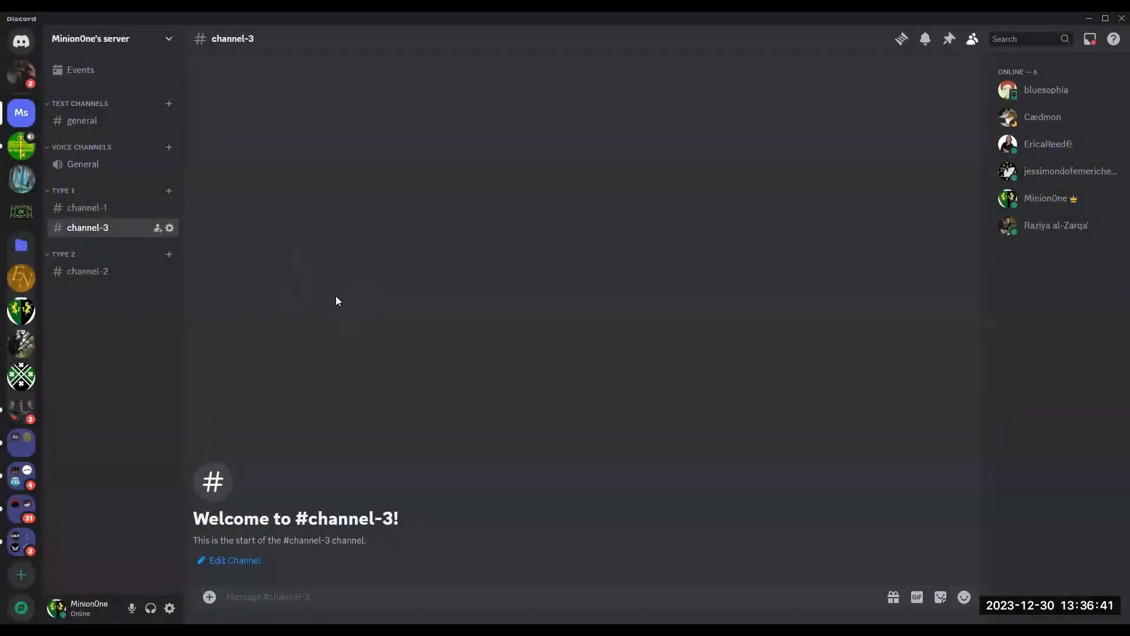
# Step: Examine channel-3's permission settings, then close its settings
pyautogui.click(170, 228)
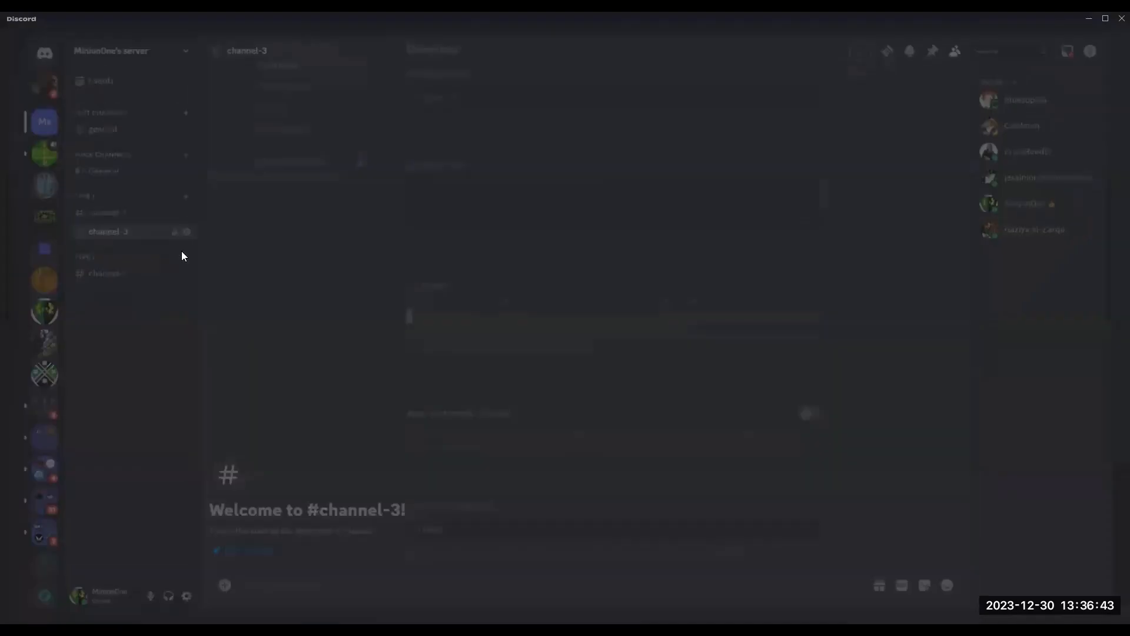
pyautogui.click(333, 107)
pyautogui.scroll(-5, 633, 455)
pyautogui.scroll(-10, 601, 420)
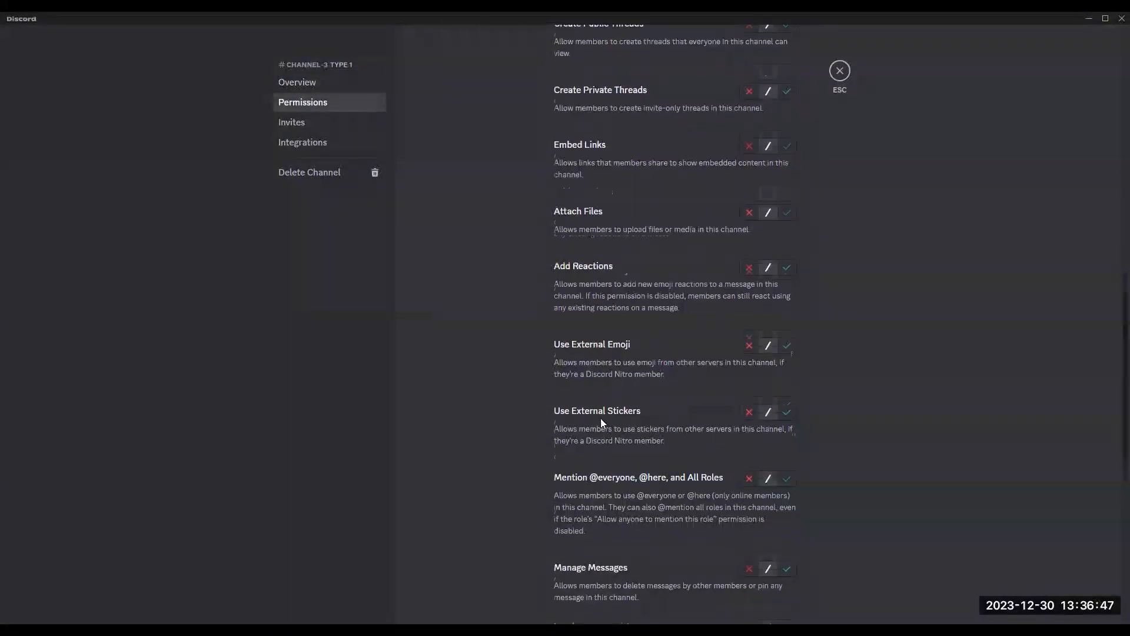
pyautogui.scroll(8, 602, 422)
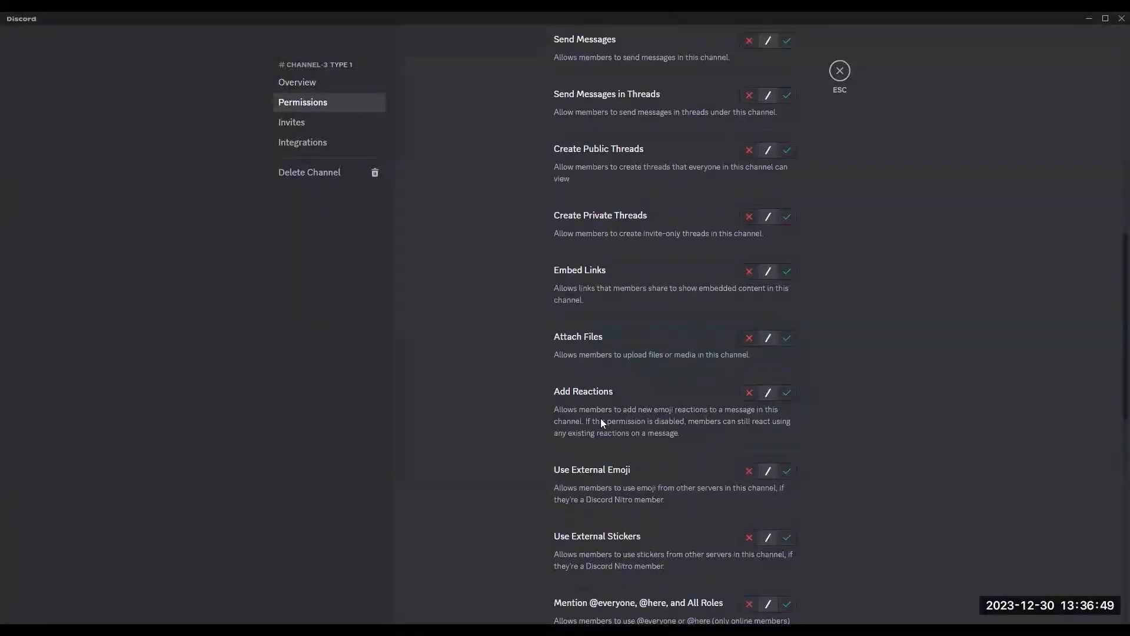
pyautogui.scroll(3, 601, 418)
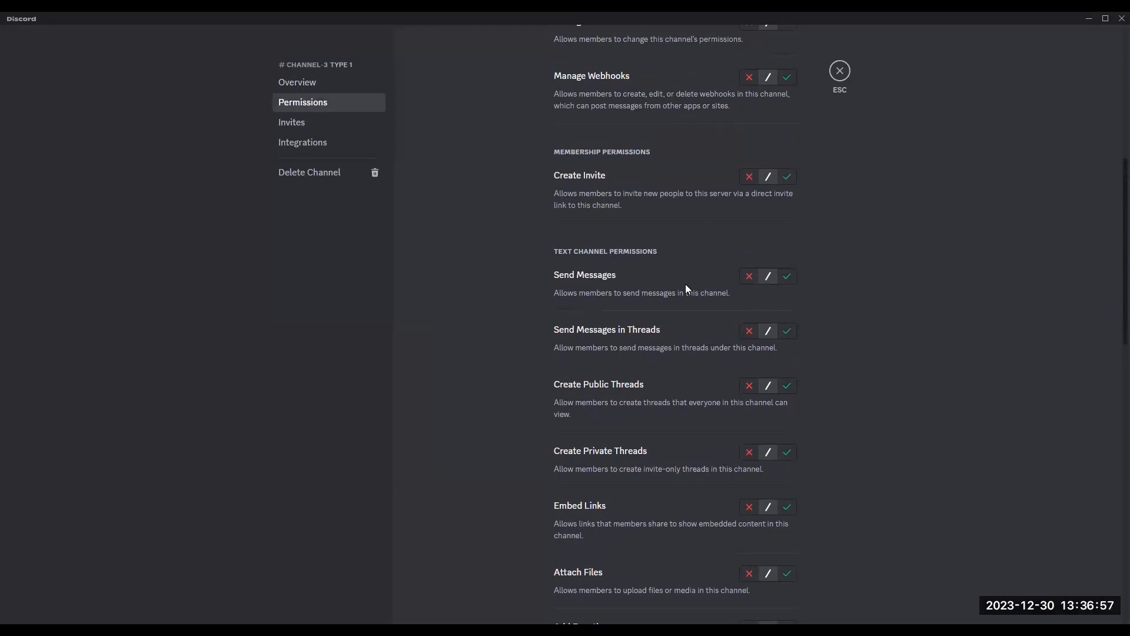
pyautogui.scroll(10, 686, 284)
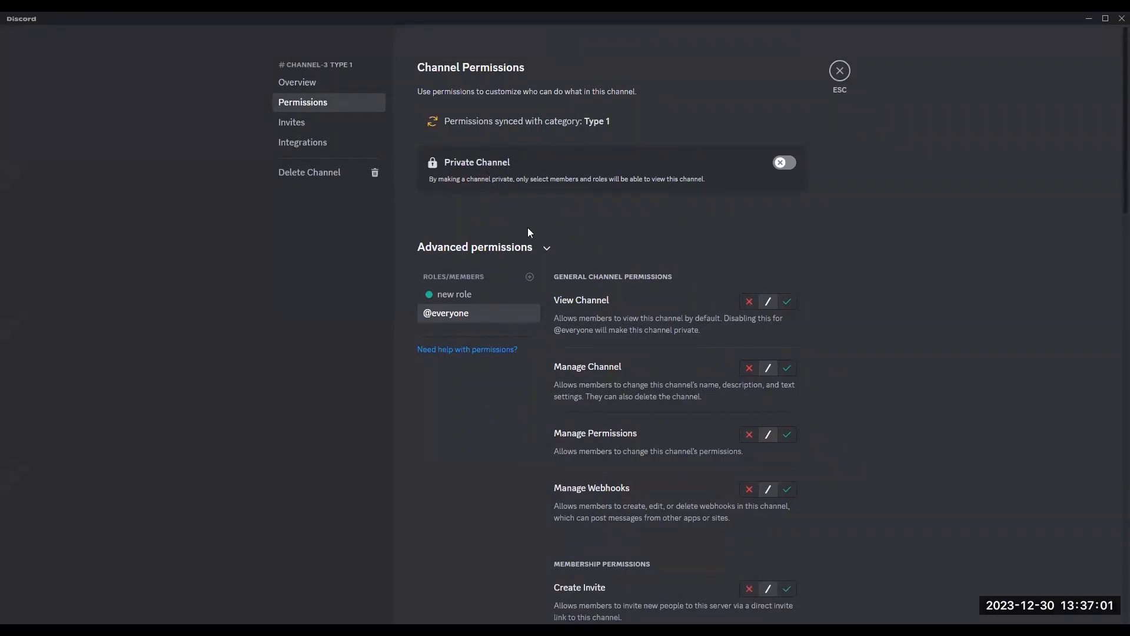
pyautogui.click(546, 249)
pyautogui.click(544, 248)
pyautogui.click(302, 83)
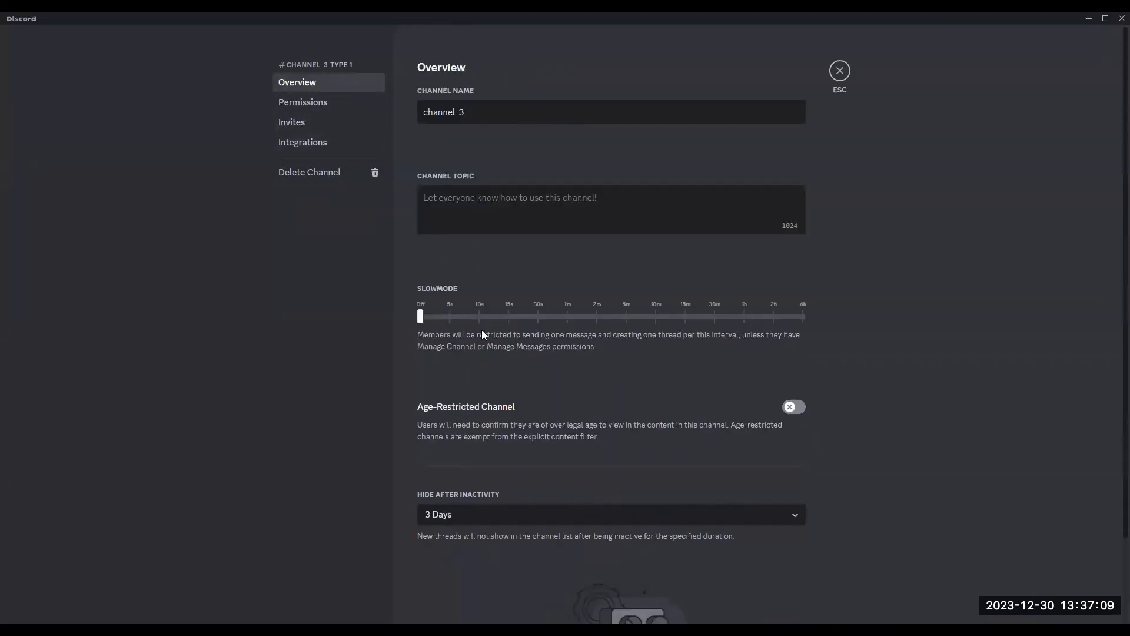
pyautogui.click(840, 70)
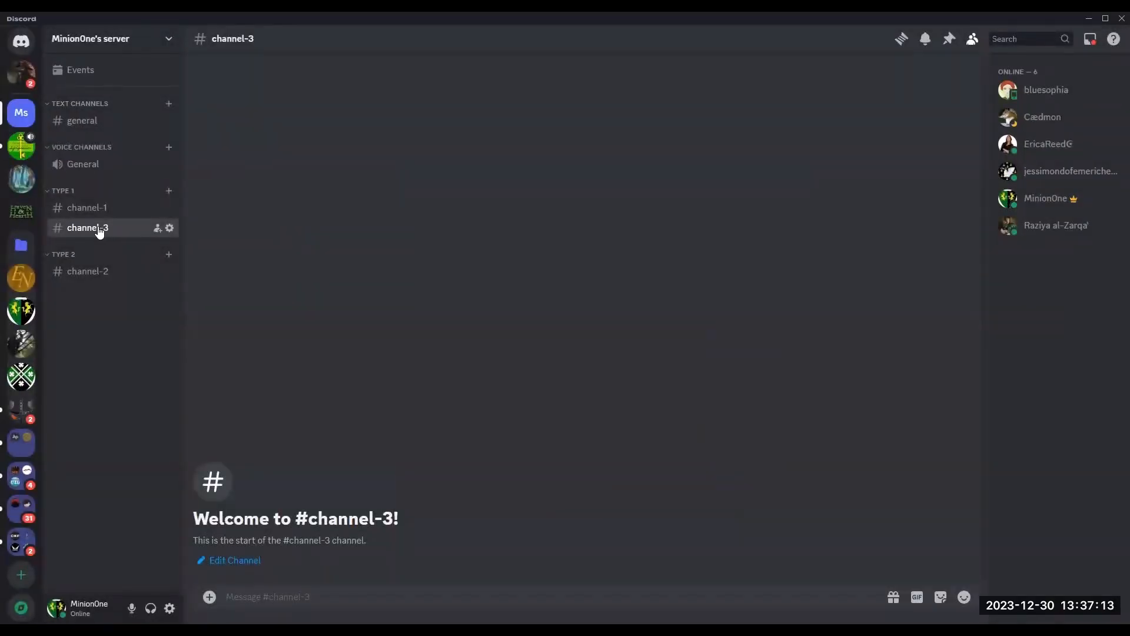
pyautogui.rightClick(98, 227)
pyautogui.moveTo(164, 319)
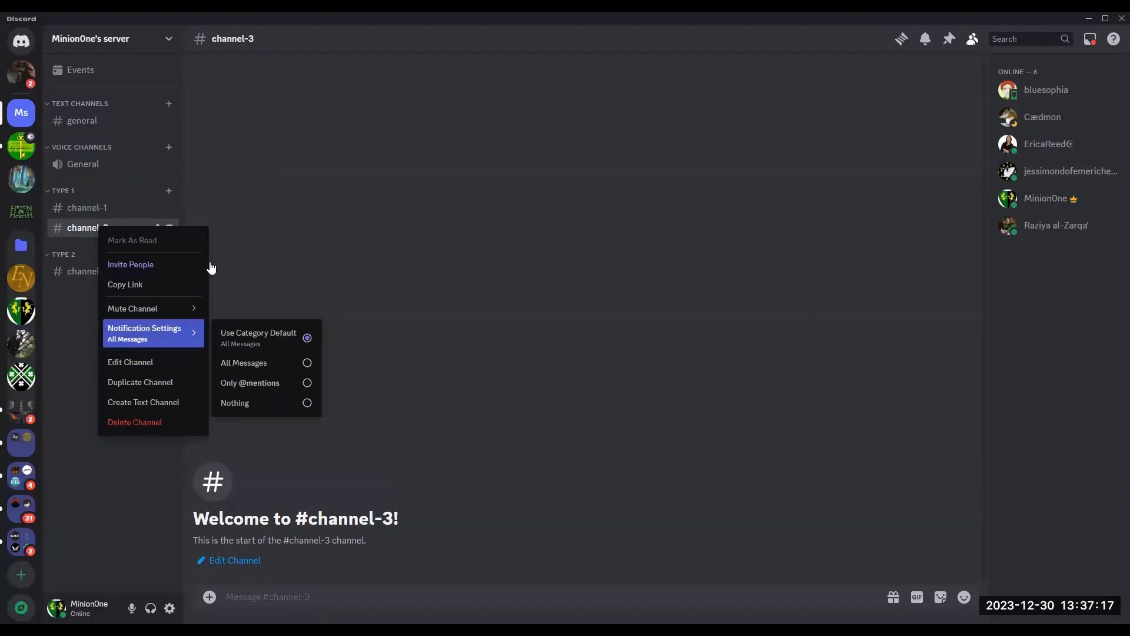
pyautogui.click(203, 224)
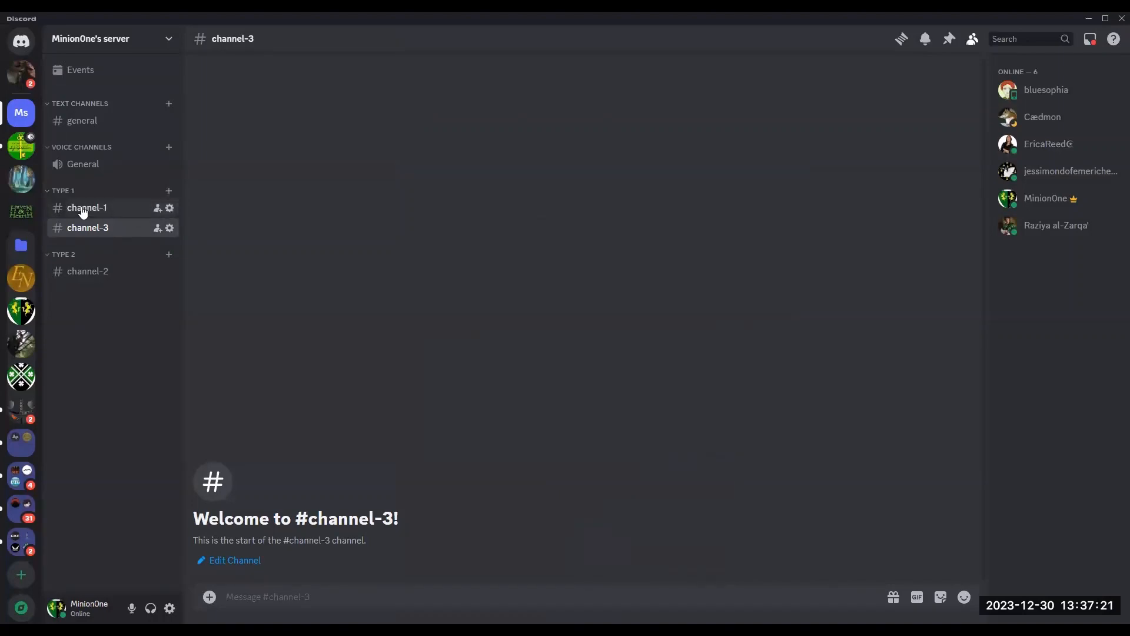
# Step: Deny the new role View Channel in channel-3 and save the changes
pyautogui.click(170, 228)
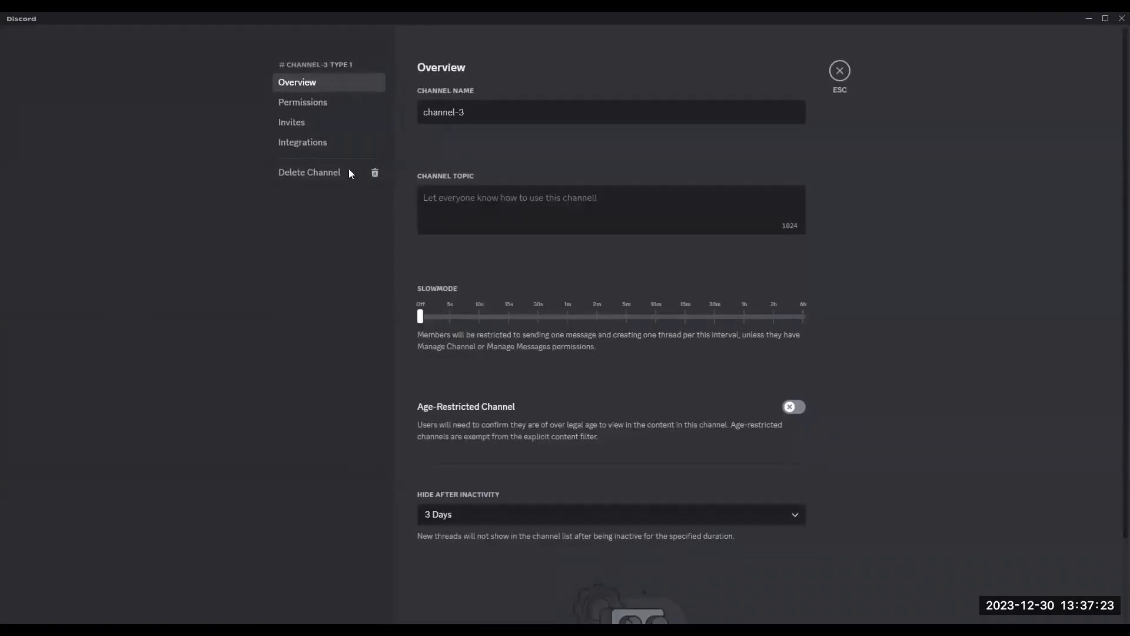
pyautogui.click(337, 105)
pyautogui.click(458, 287)
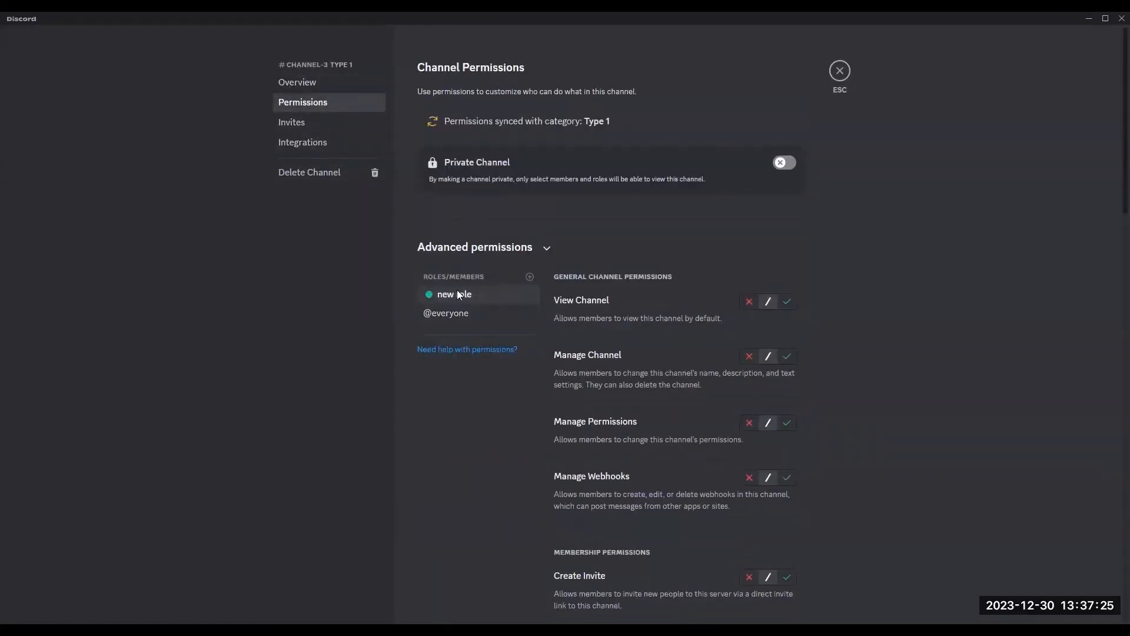
pyautogui.scroll(-5, 667, 373)
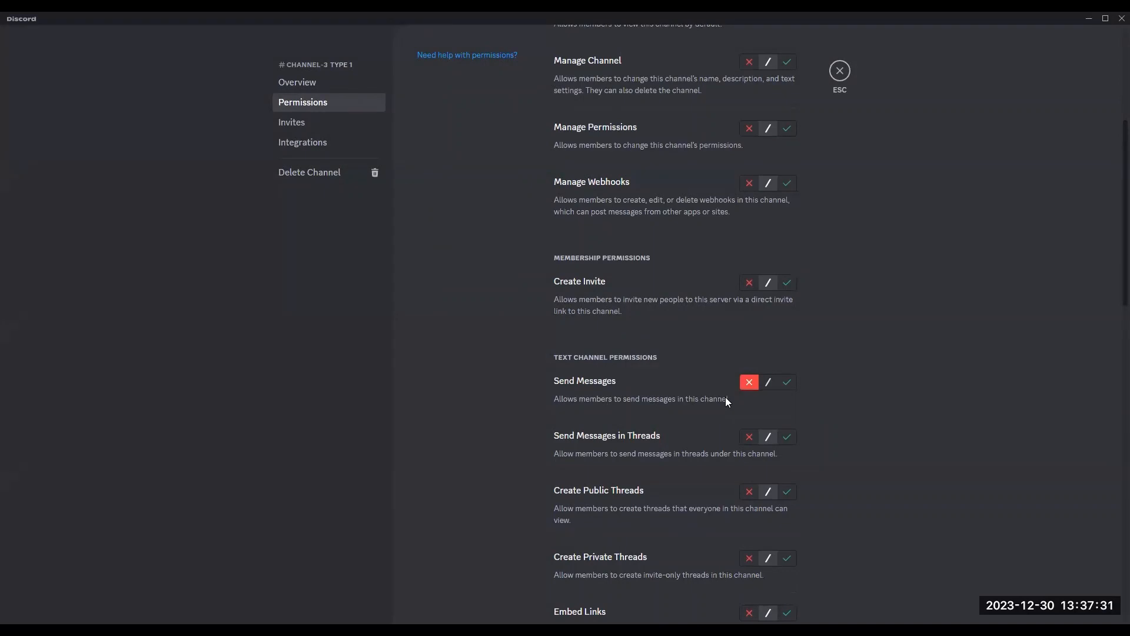
pyautogui.scroll(-3, 727, 397)
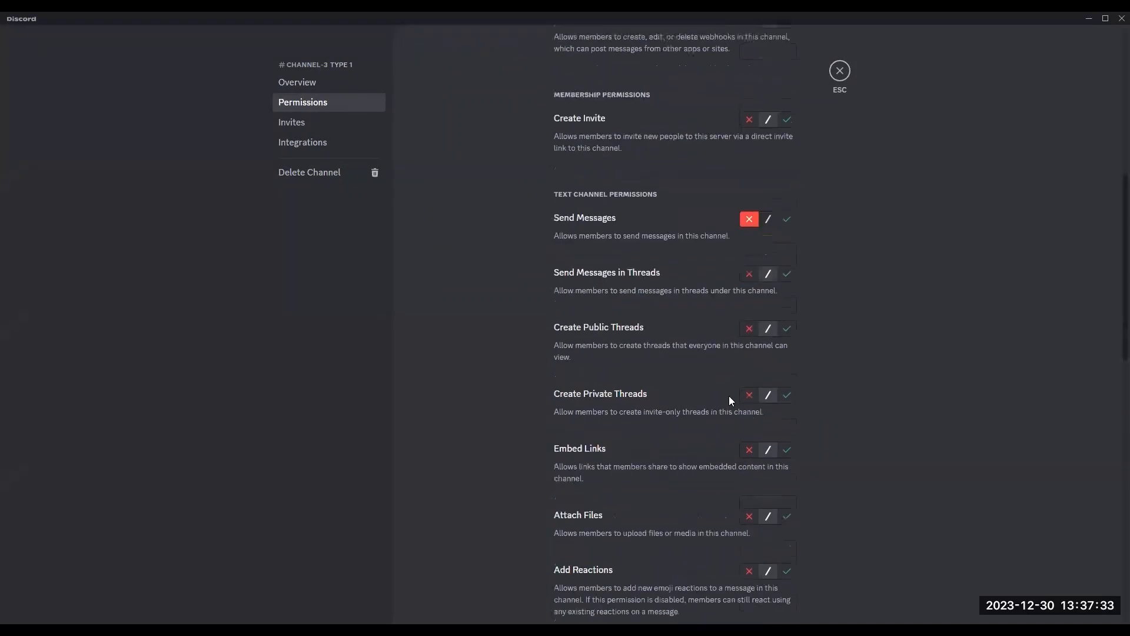
pyautogui.scroll(8, 715, 387)
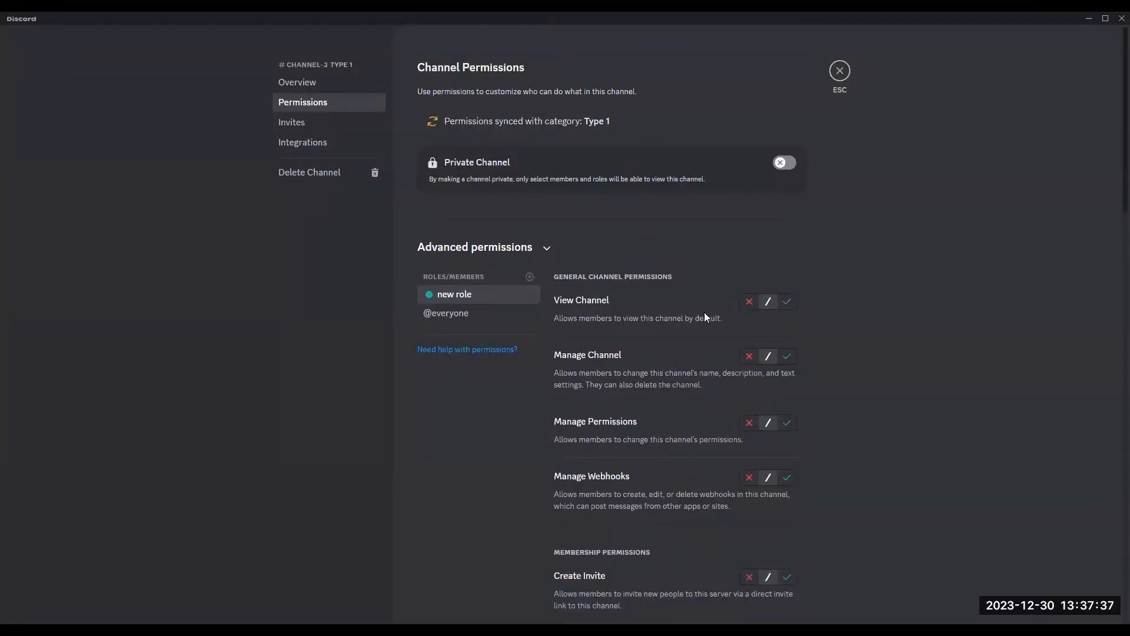
pyautogui.click(747, 302)
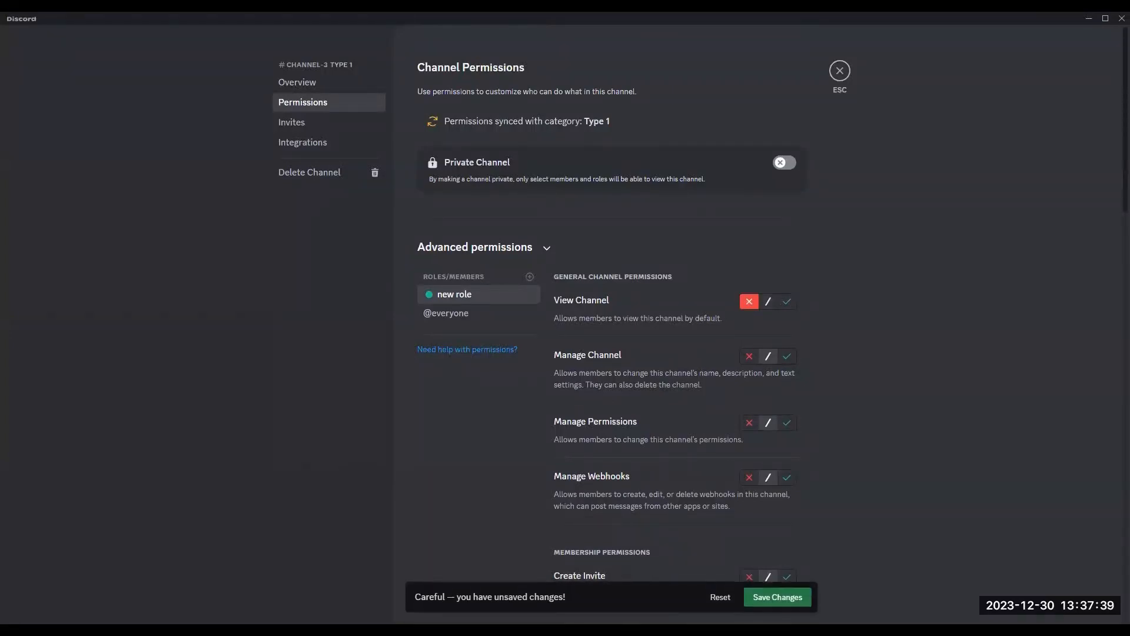
pyautogui.click(778, 598)
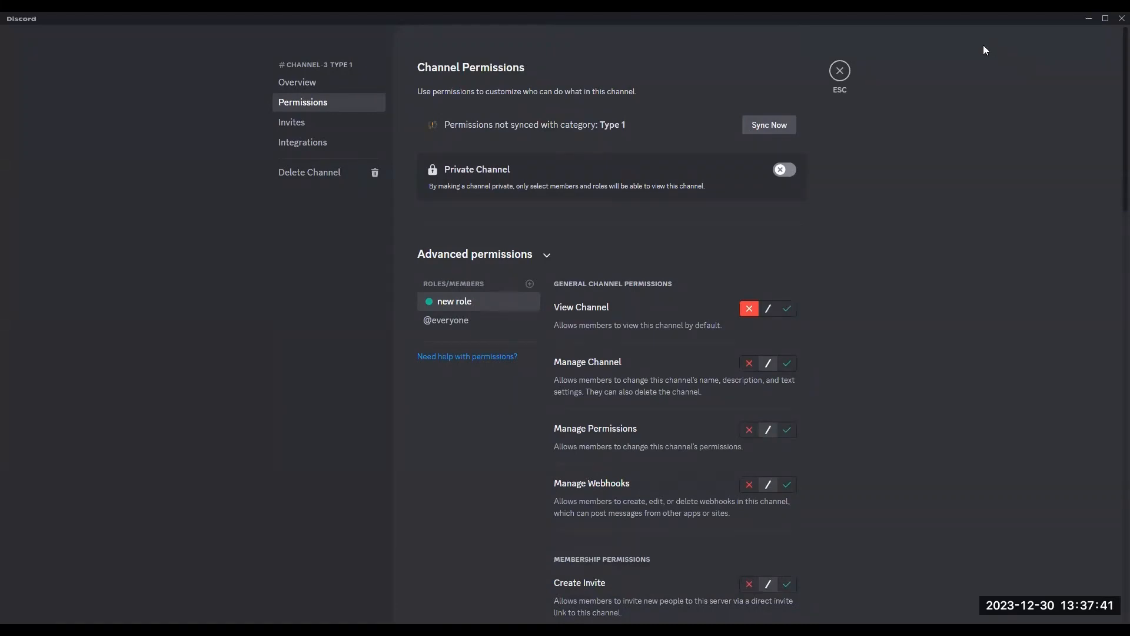
# Step: Allow the new role Manage Channel in channel-3 and save the changes
pyautogui.scroll(-4, 652, 473)
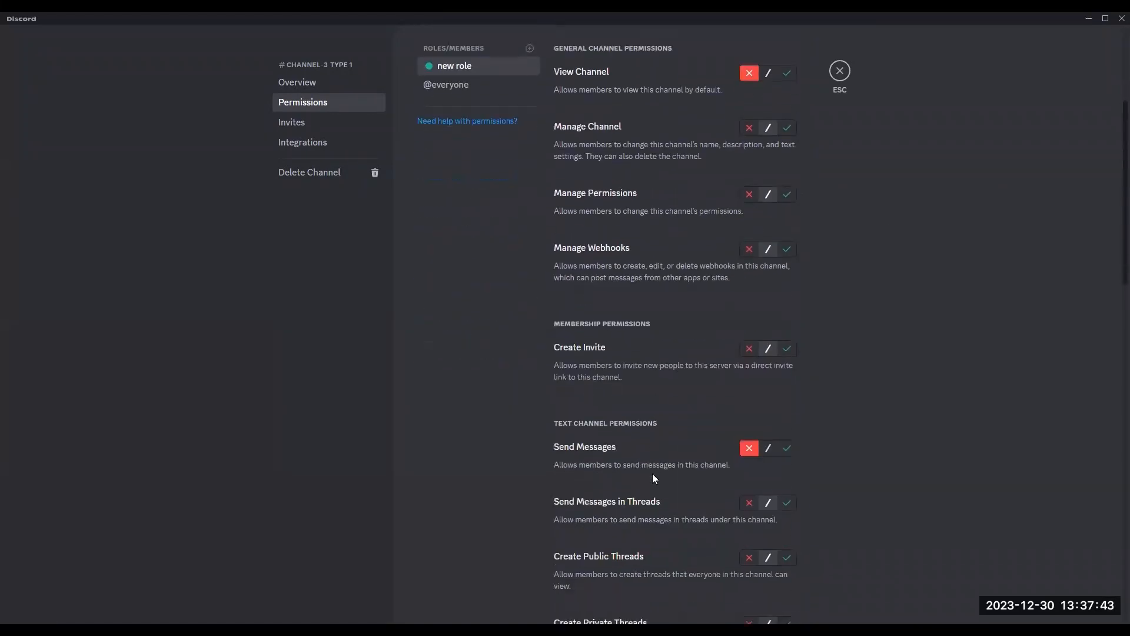
pyautogui.scroll(-4, 652, 474)
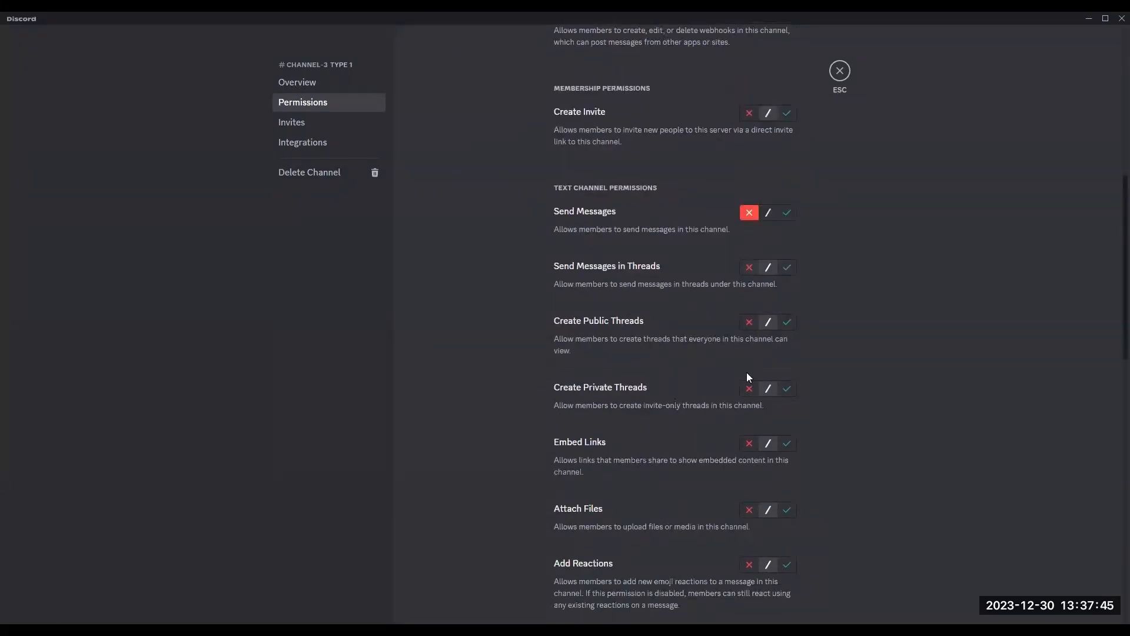
pyautogui.scroll(6, 756, 402)
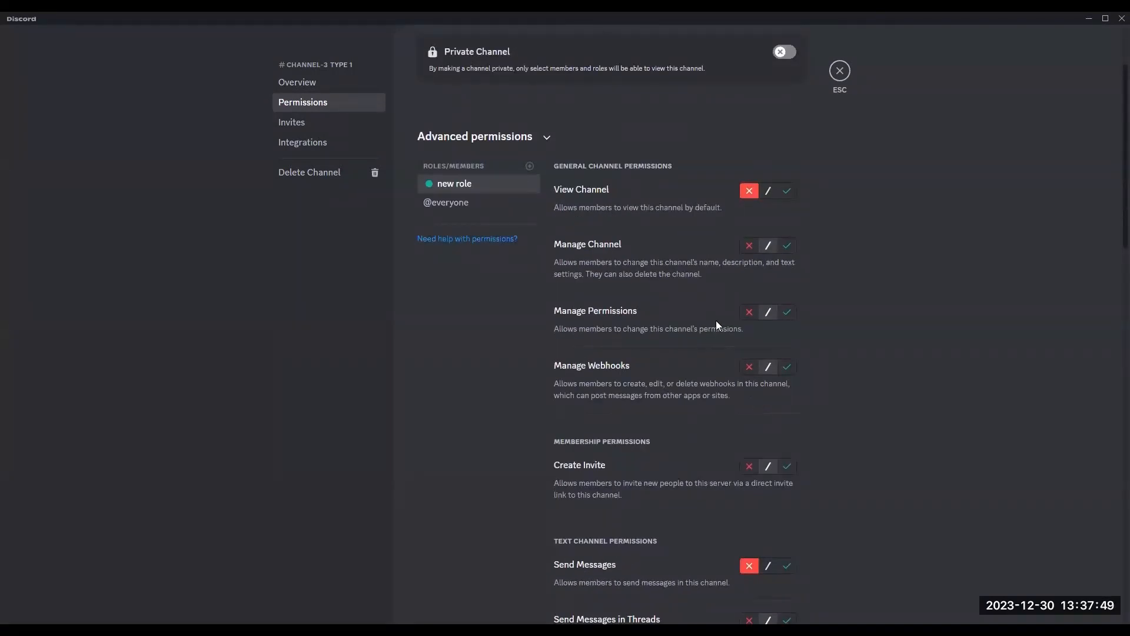
pyautogui.click(749, 246)
pyautogui.click(787, 247)
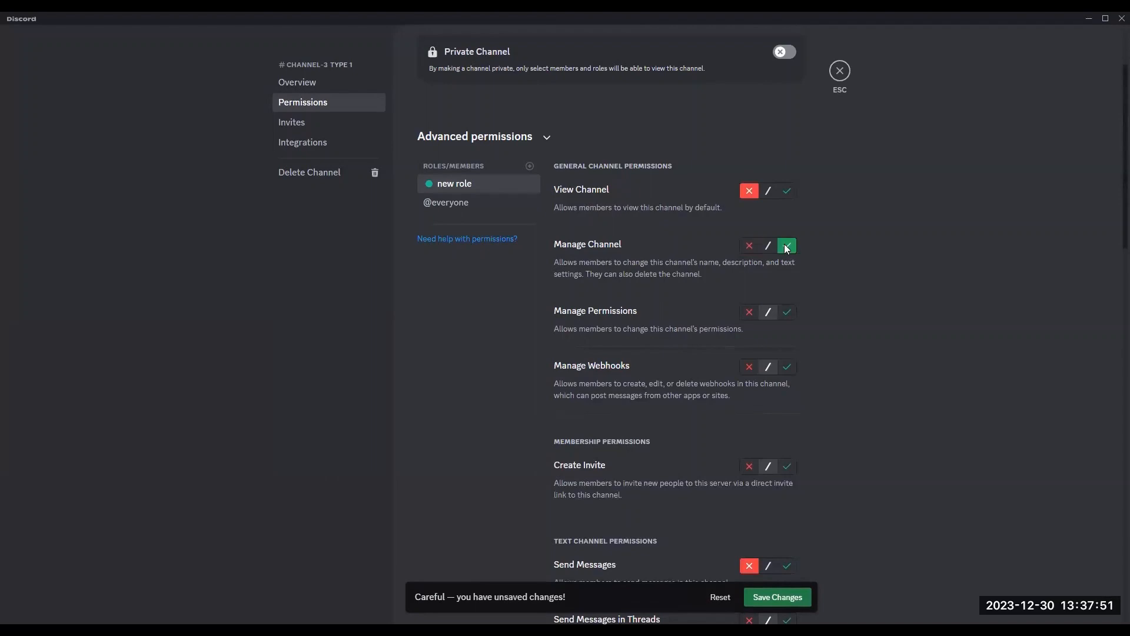
pyautogui.click(796, 597)
# Step: Sync channel-3's permissions with the Type 1 category, then close the channel settings
pyautogui.scroll(2, 862, 389)
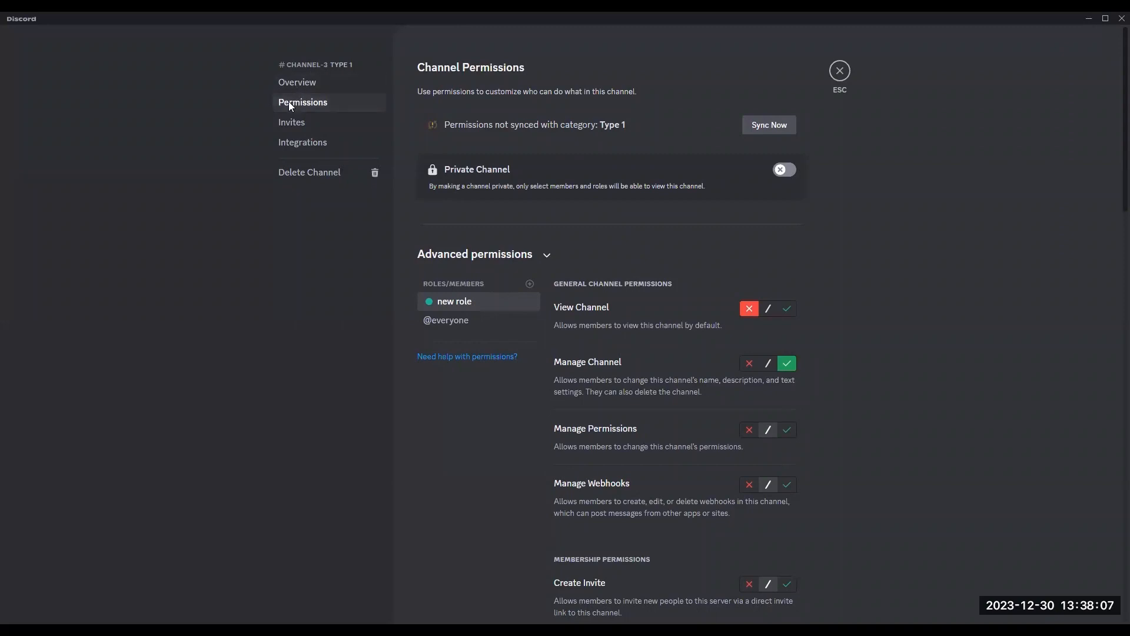
pyautogui.click(763, 126)
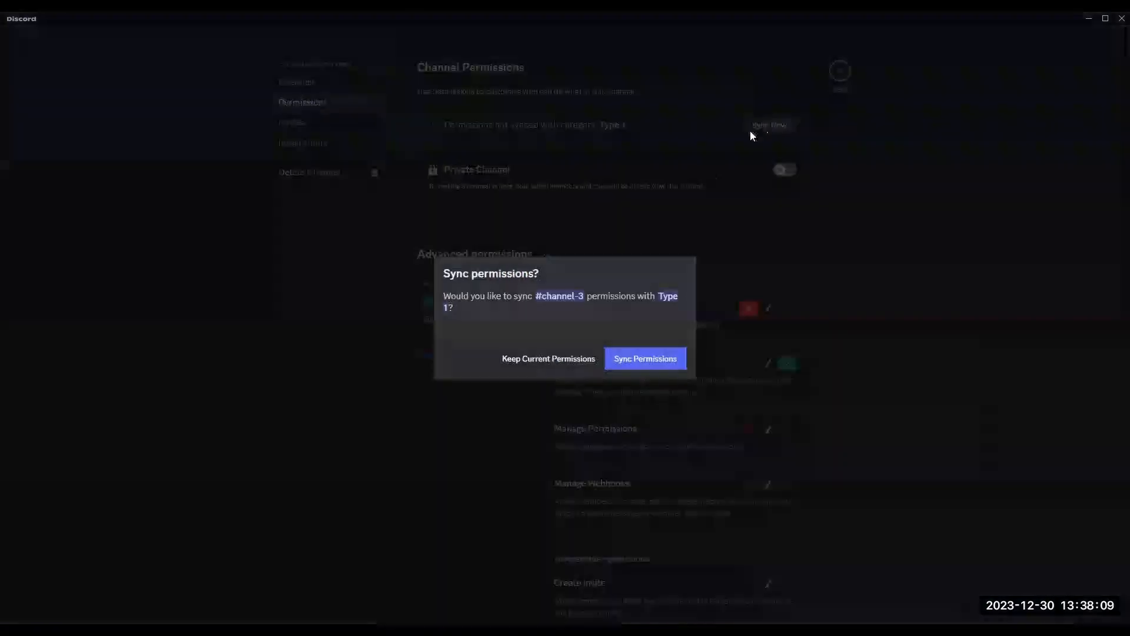
pyautogui.click(644, 361)
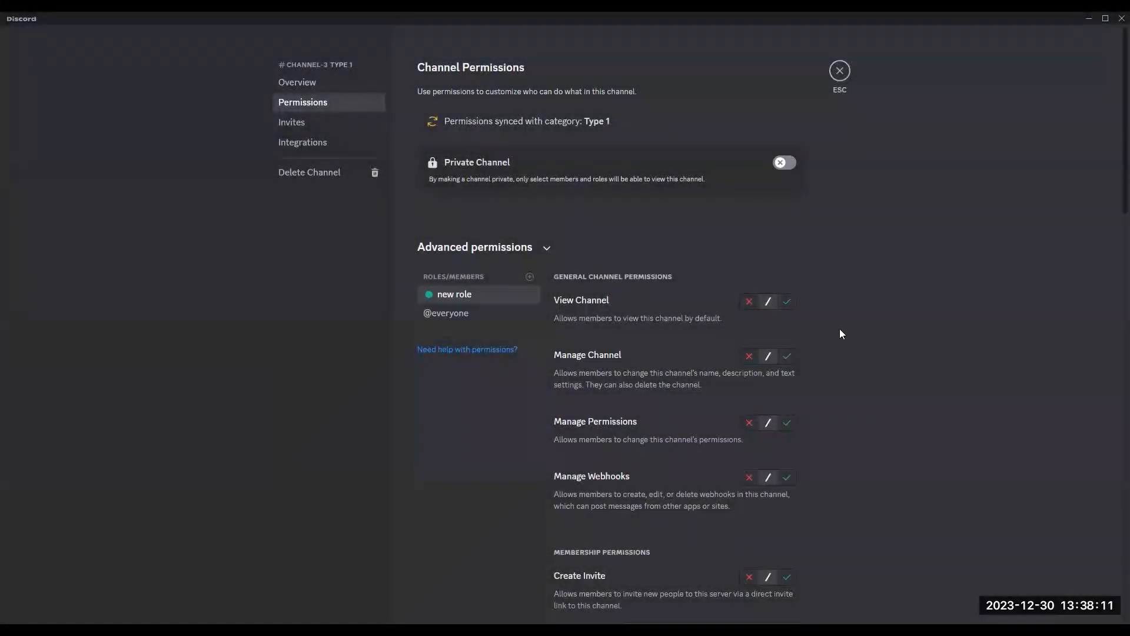
pyautogui.scroll(-5, 835, 327)
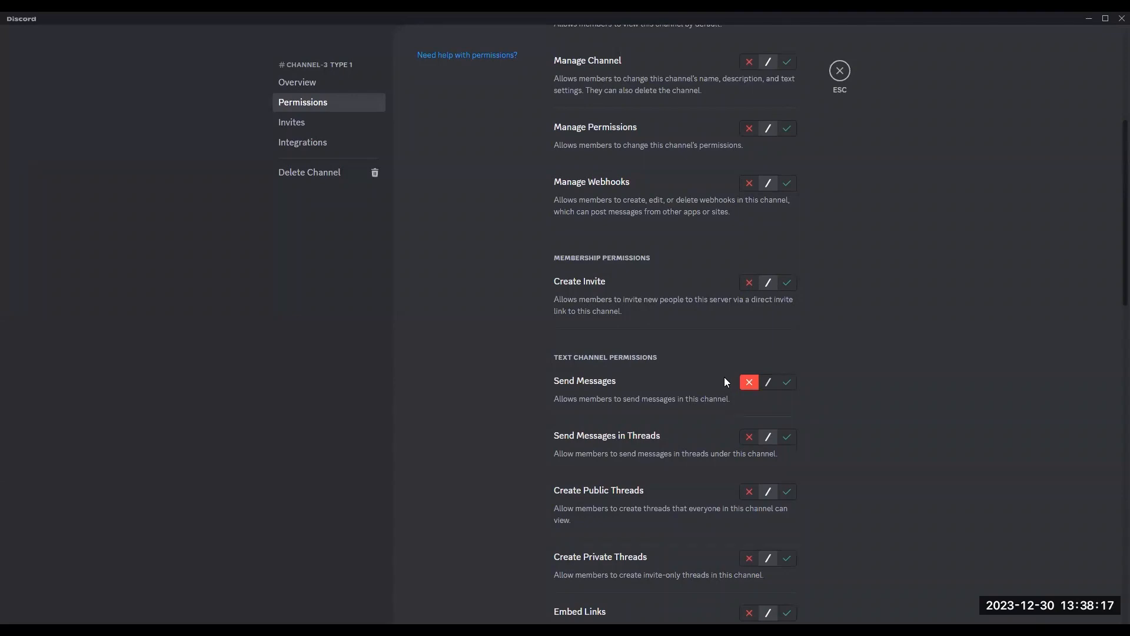
pyautogui.scroll(5, 724, 377)
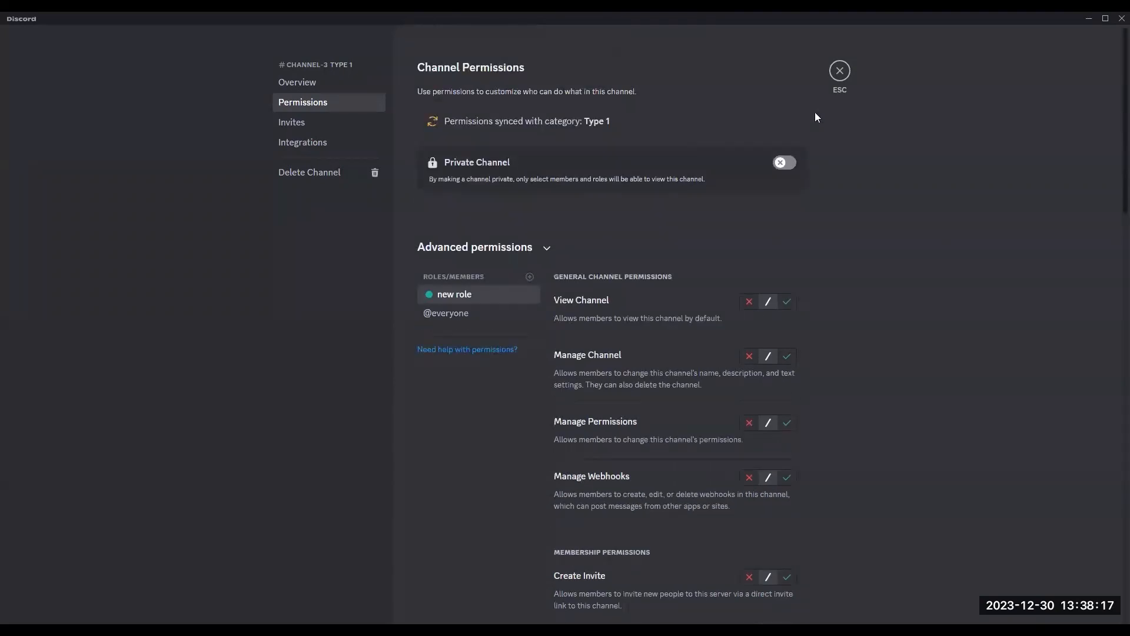
pyautogui.click(841, 71)
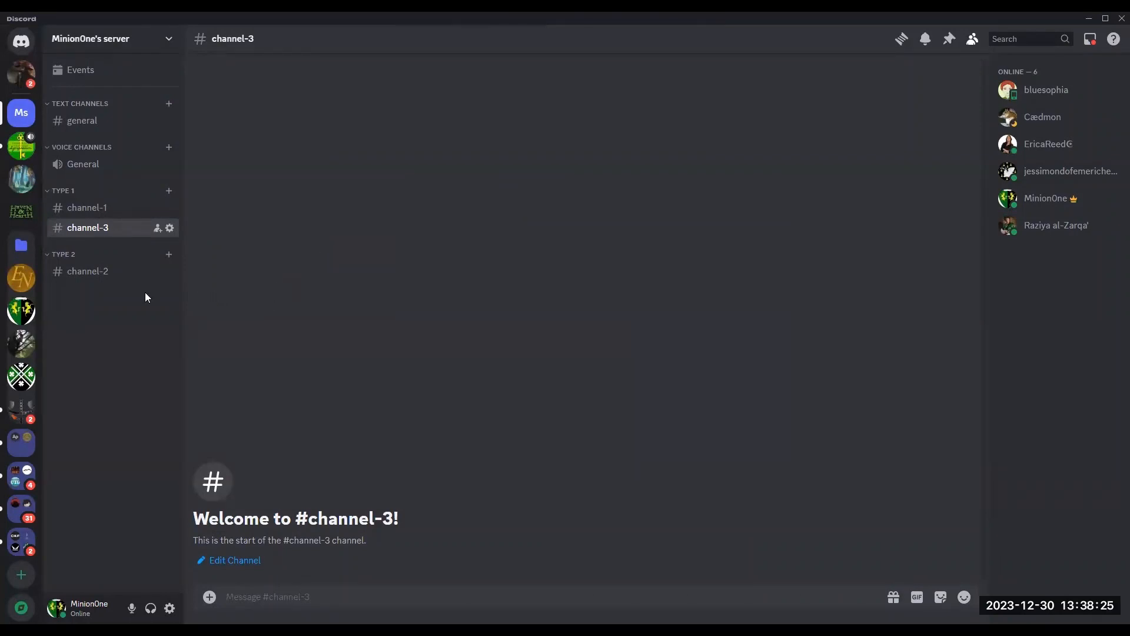
# Step: Open the server settings and browse the Emoji, Stickers, Soundboard and Widget pages
pyautogui.click(169, 39)
pyautogui.click(129, 118)
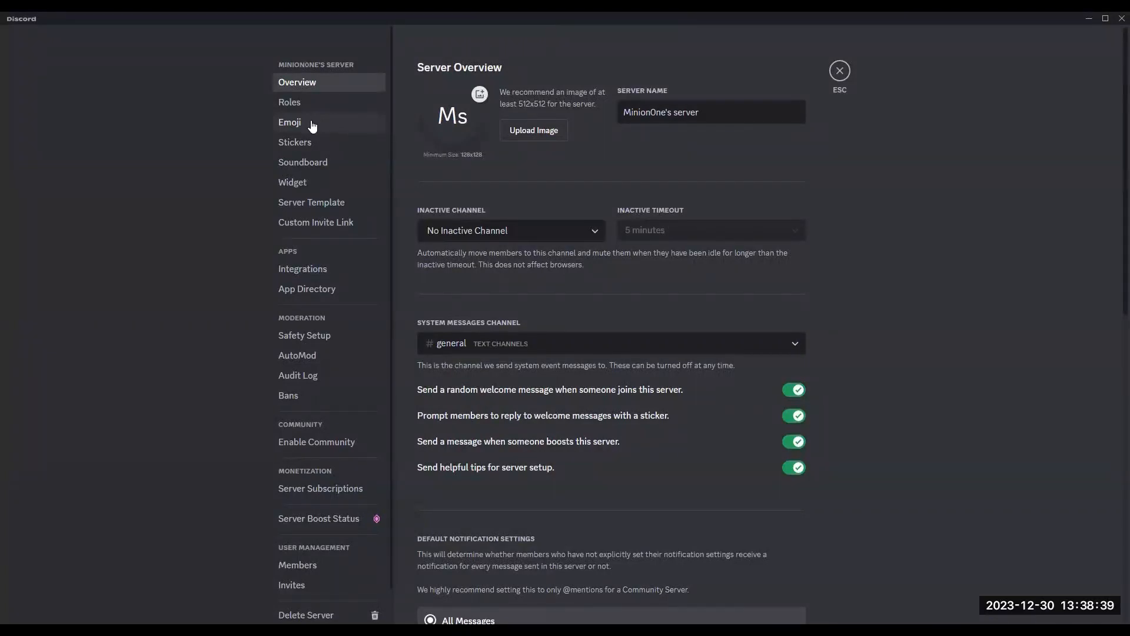
pyautogui.click(312, 123)
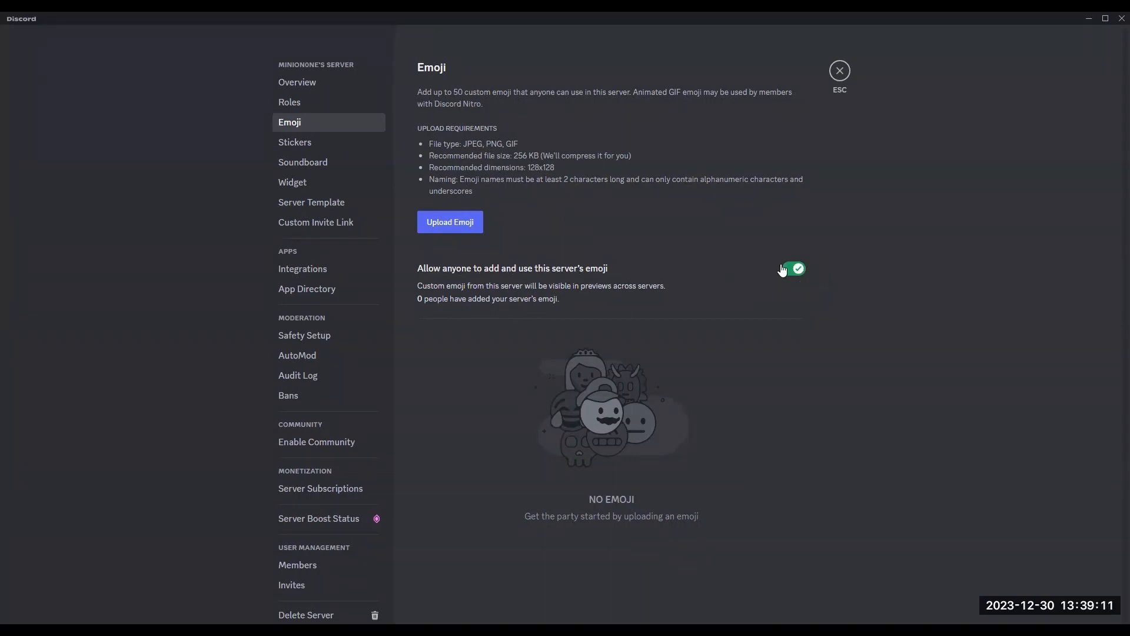
pyautogui.click(317, 144)
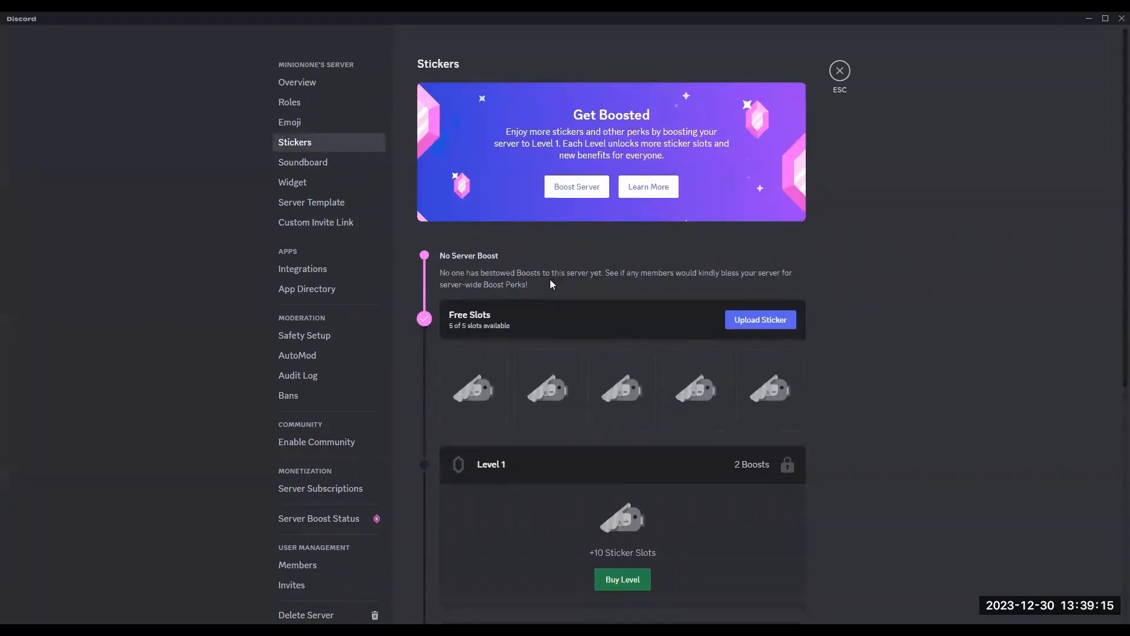
pyautogui.scroll(-5, 551, 281)
pyautogui.scroll(-2, 551, 279)
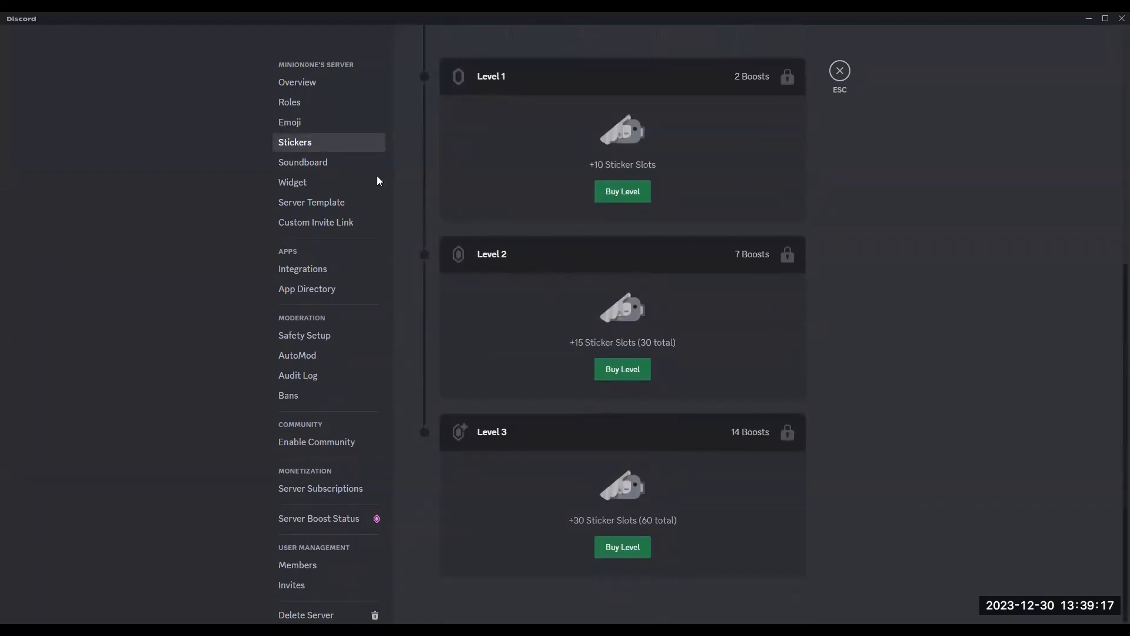
pyautogui.click(324, 163)
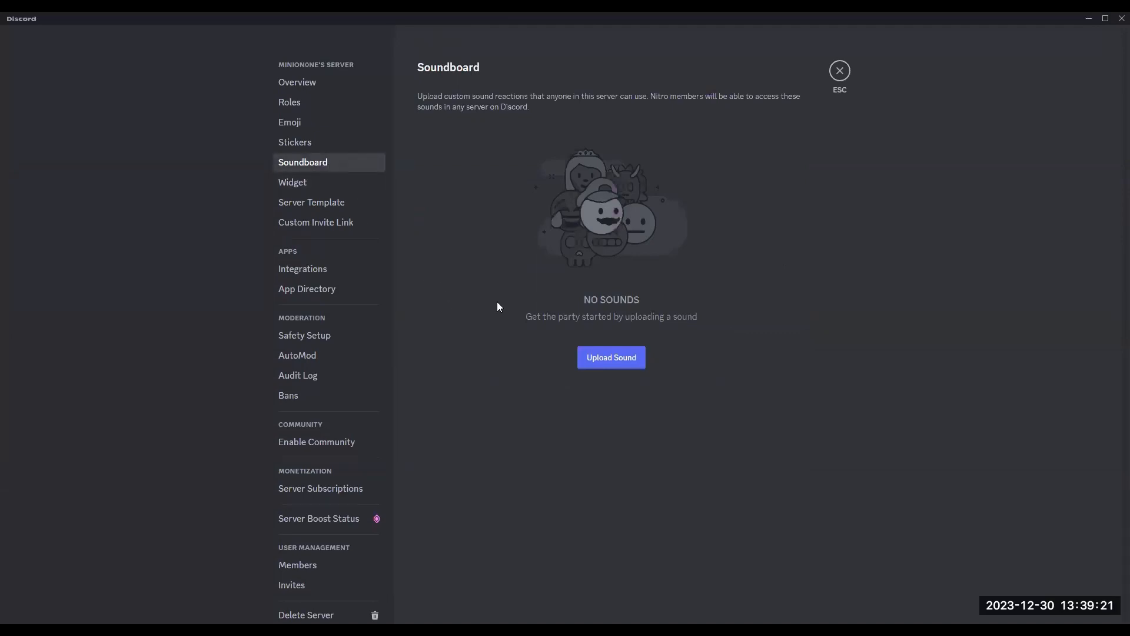
pyautogui.click(321, 182)
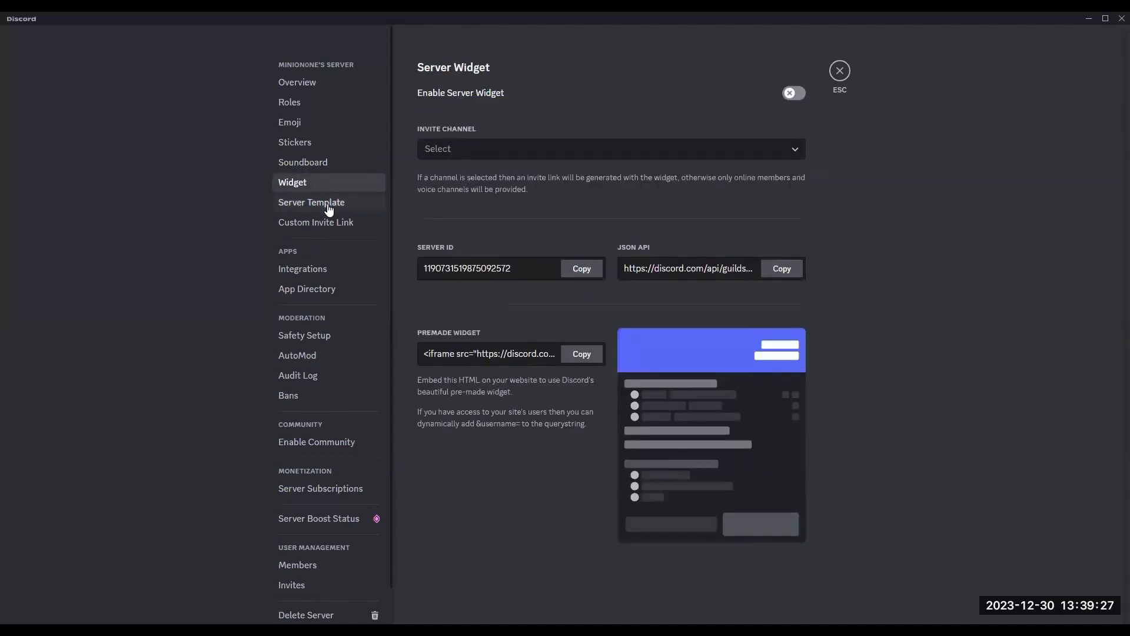
# Step: Set the server's verification level to High in Safety Setup
pyautogui.click(327, 339)
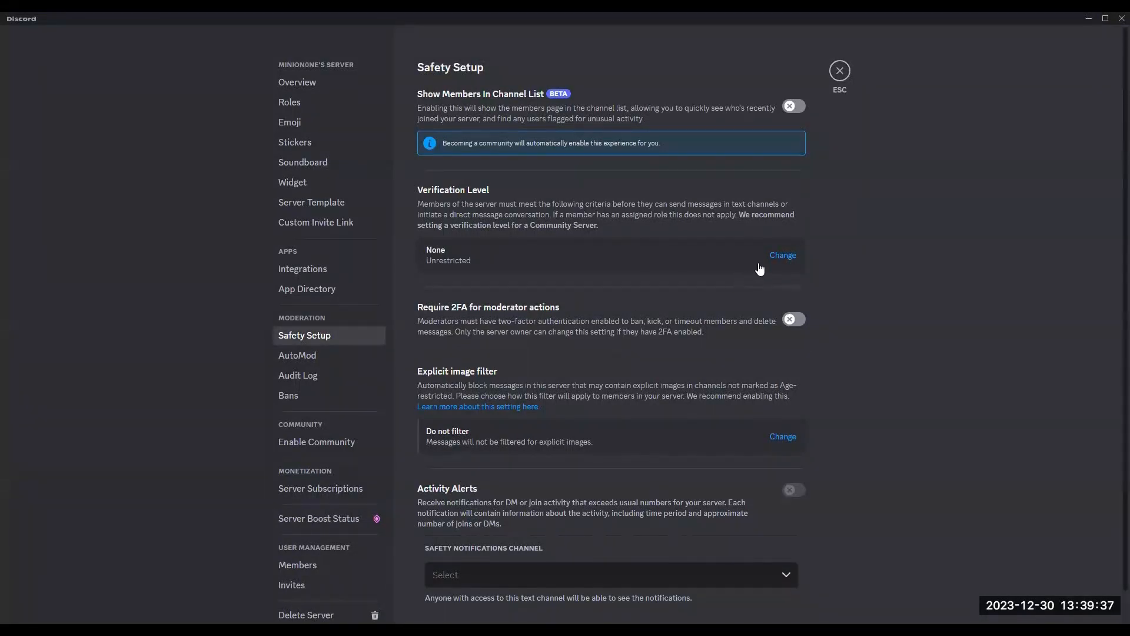
pyautogui.click(783, 258)
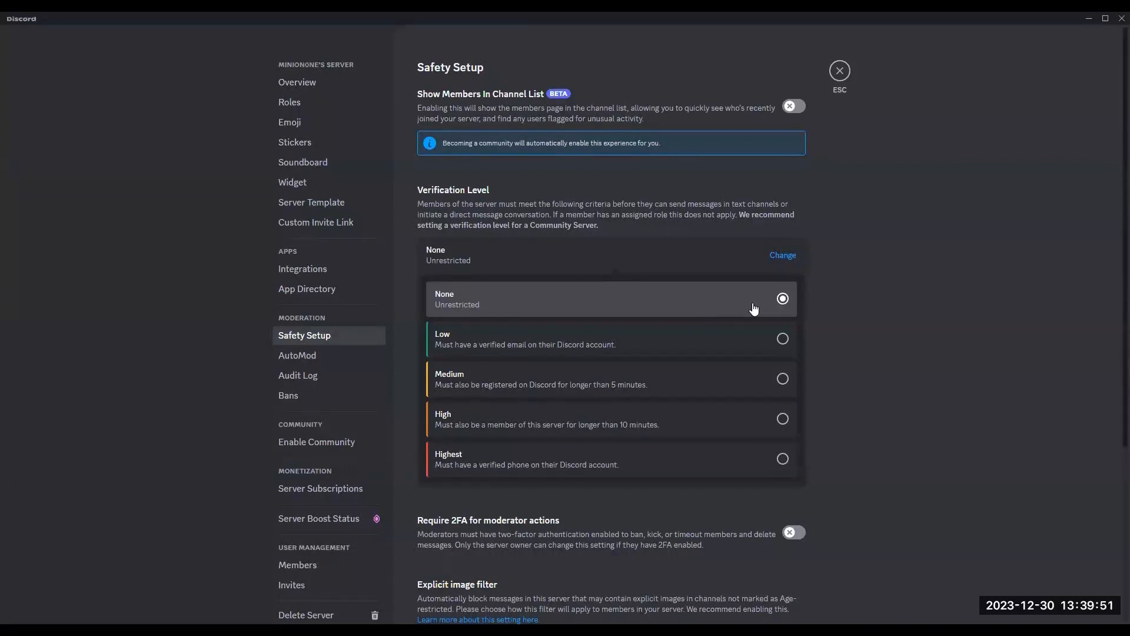
pyautogui.click(592, 428)
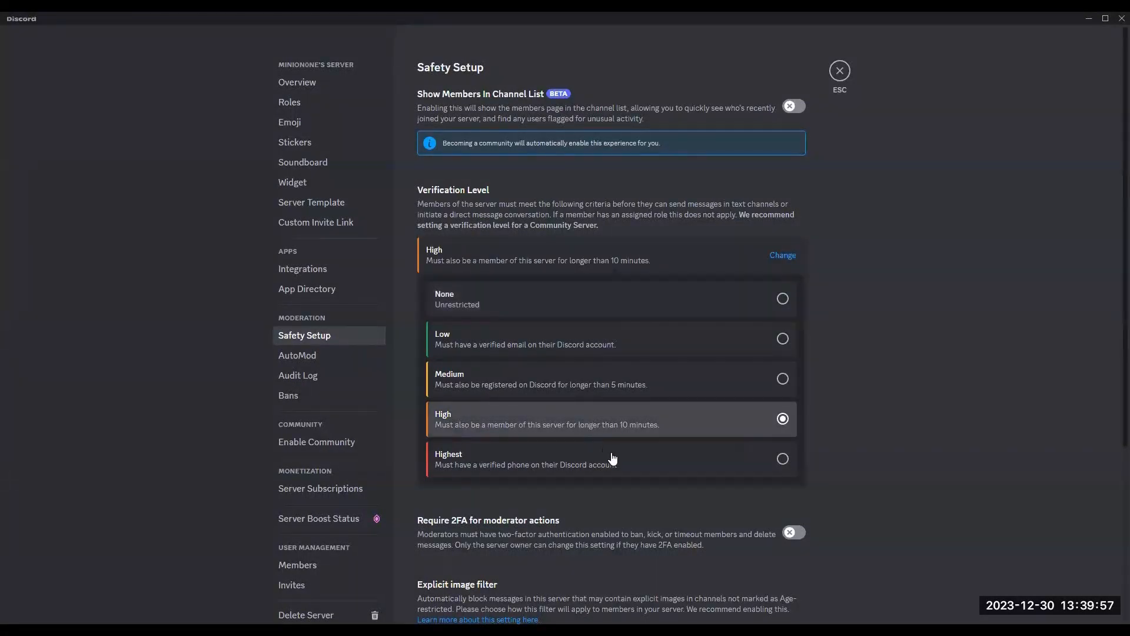
# Step: Set the server's verification level to None
pyautogui.click(648, 473)
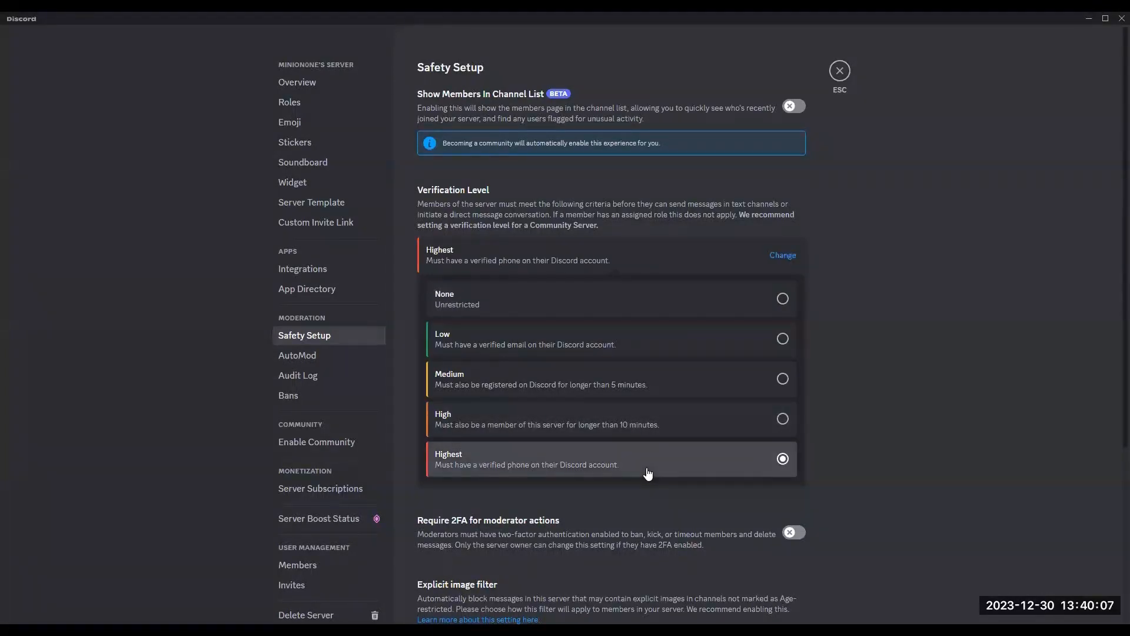
pyautogui.click(740, 306)
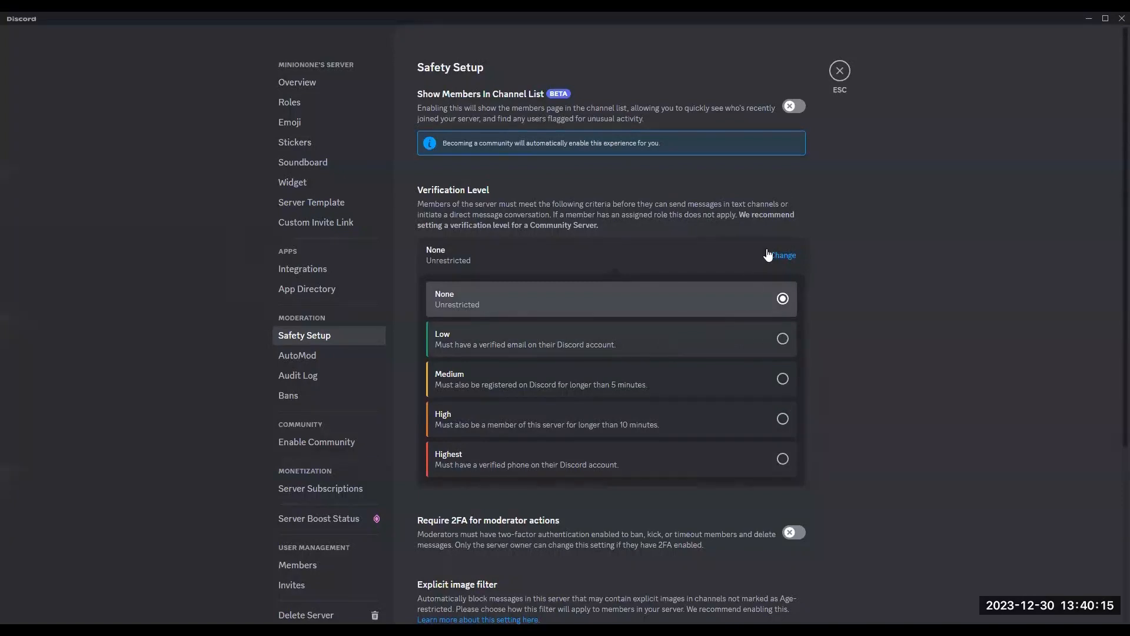
# Step: Try to turn on Require 2FA for moderator actions, then close the authentication prompt
pyautogui.scroll(-4, 848, 316)
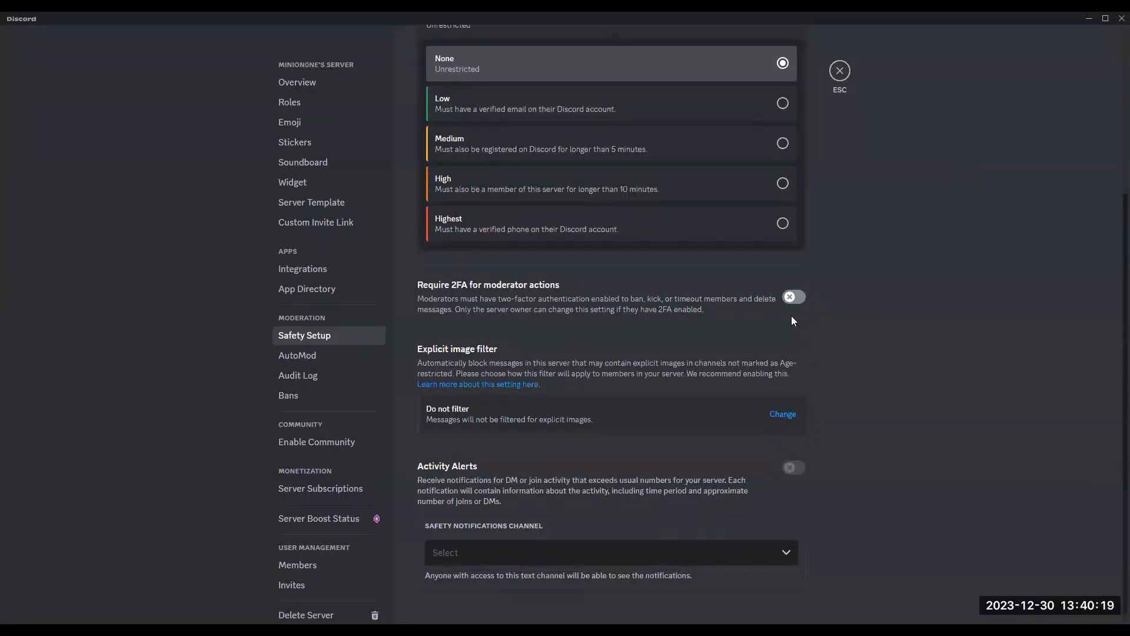
pyautogui.click(797, 298)
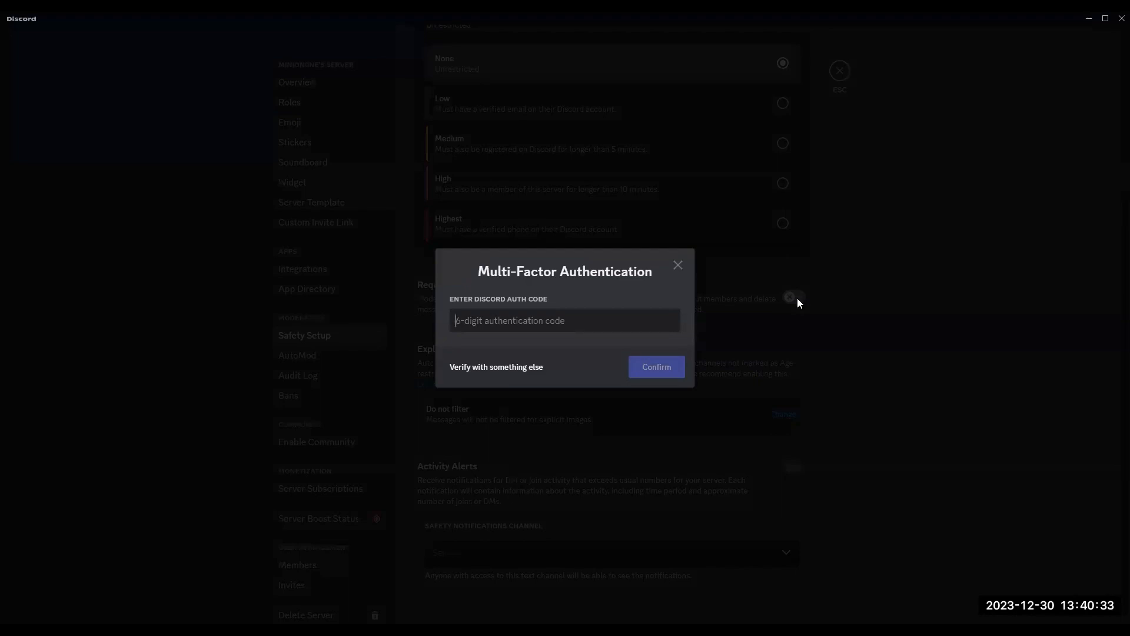
pyautogui.click(678, 266)
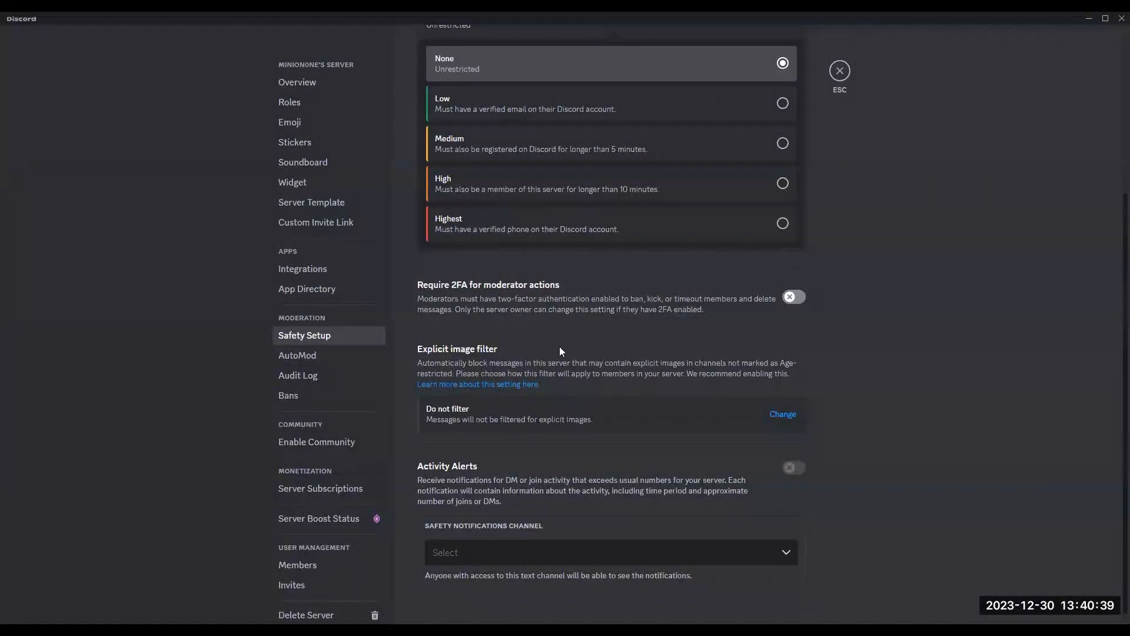
# Step: Open the explicit image filter options and choose #general as the safety notifications channel
pyautogui.click(788, 419)
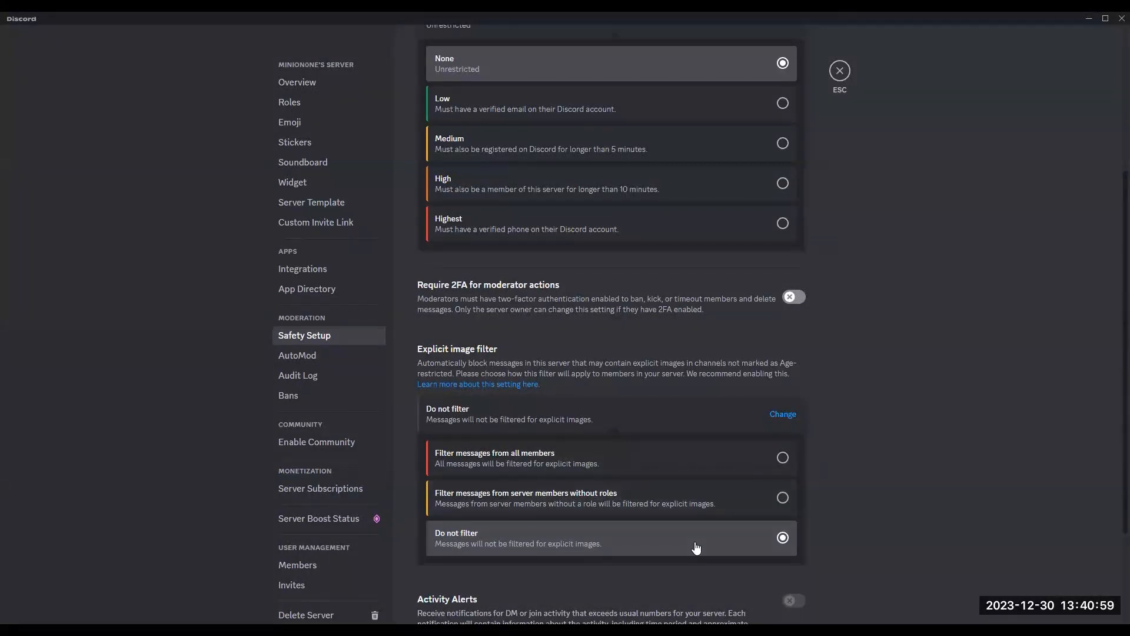
pyautogui.scroll(-3, 697, 545)
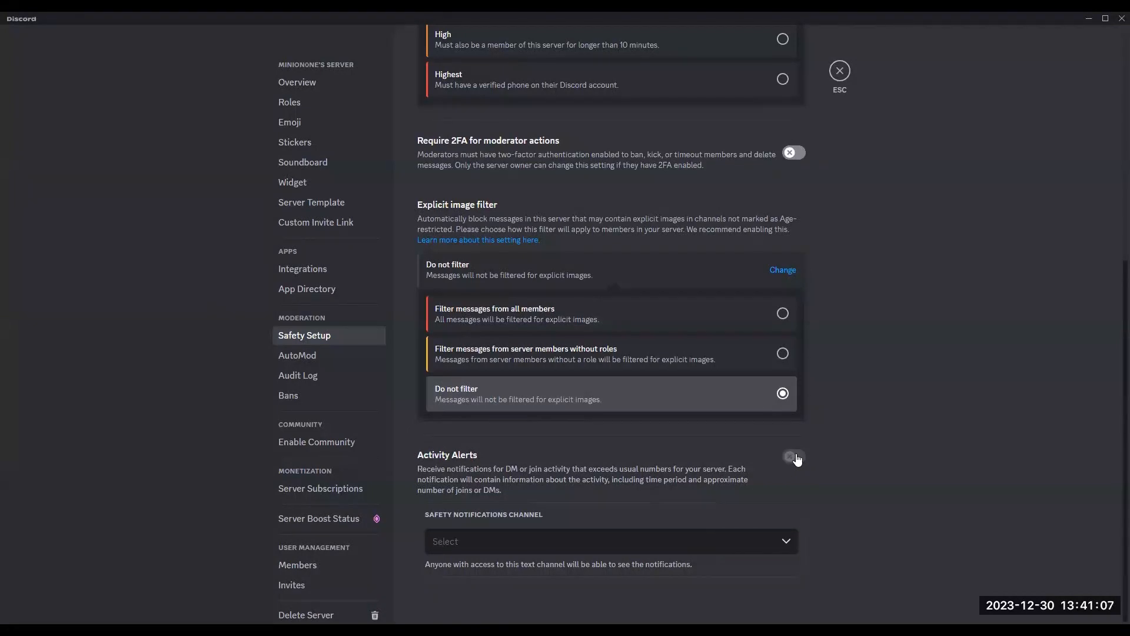
pyautogui.click(777, 542)
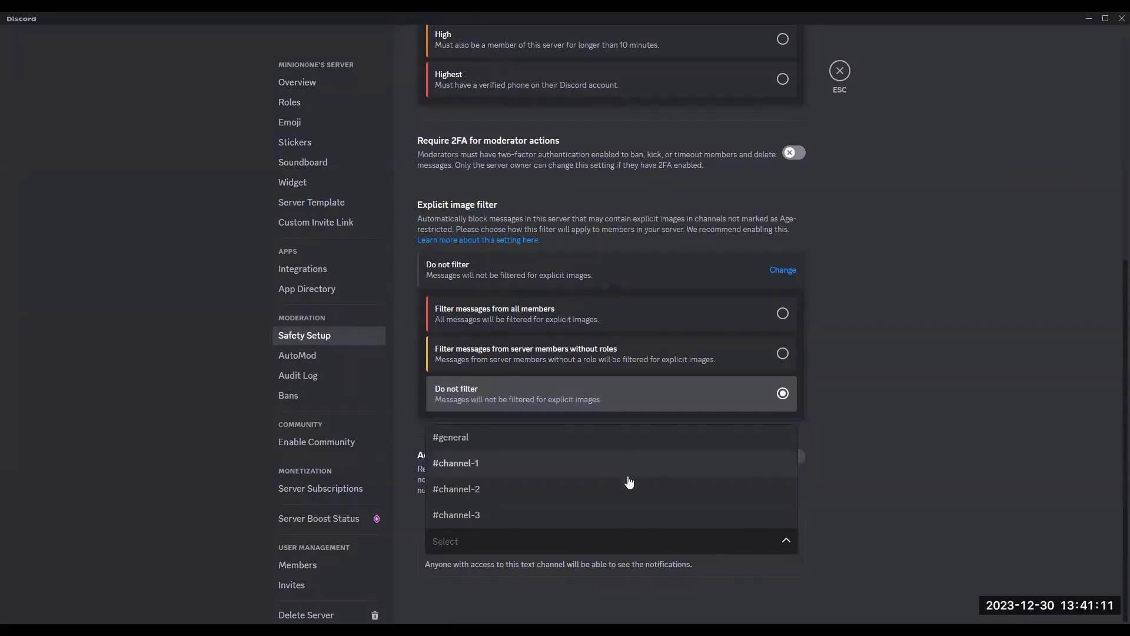
pyautogui.click(613, 442)
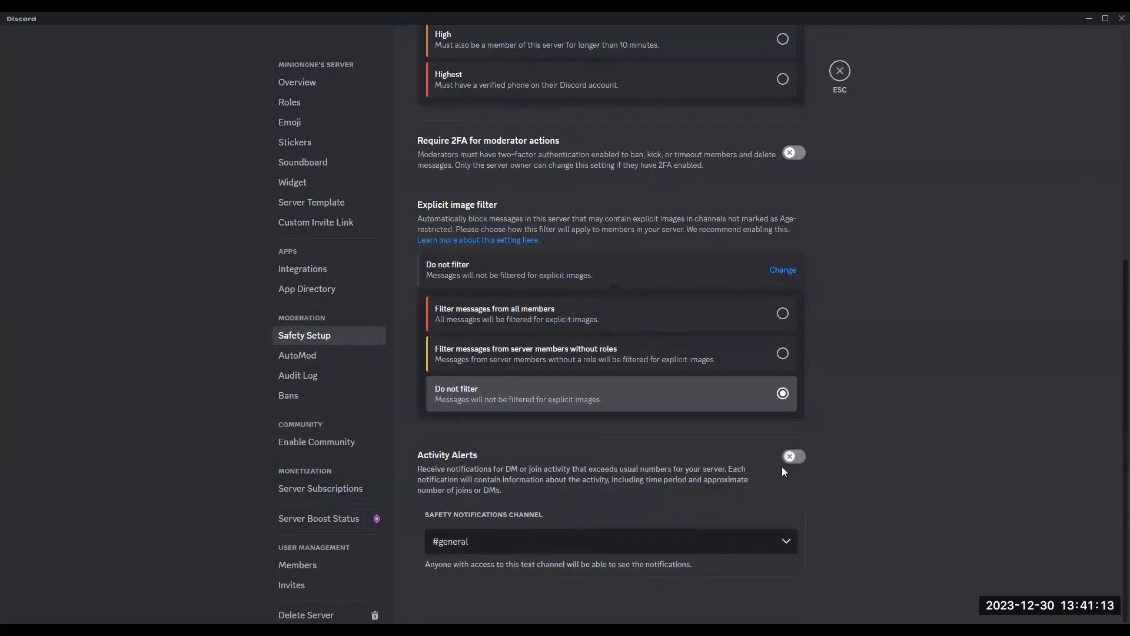
# Step: Turn on Activity Alerts and close the server settings
pyautogui.click(795, 459)
pyautogui.click(840, 72)
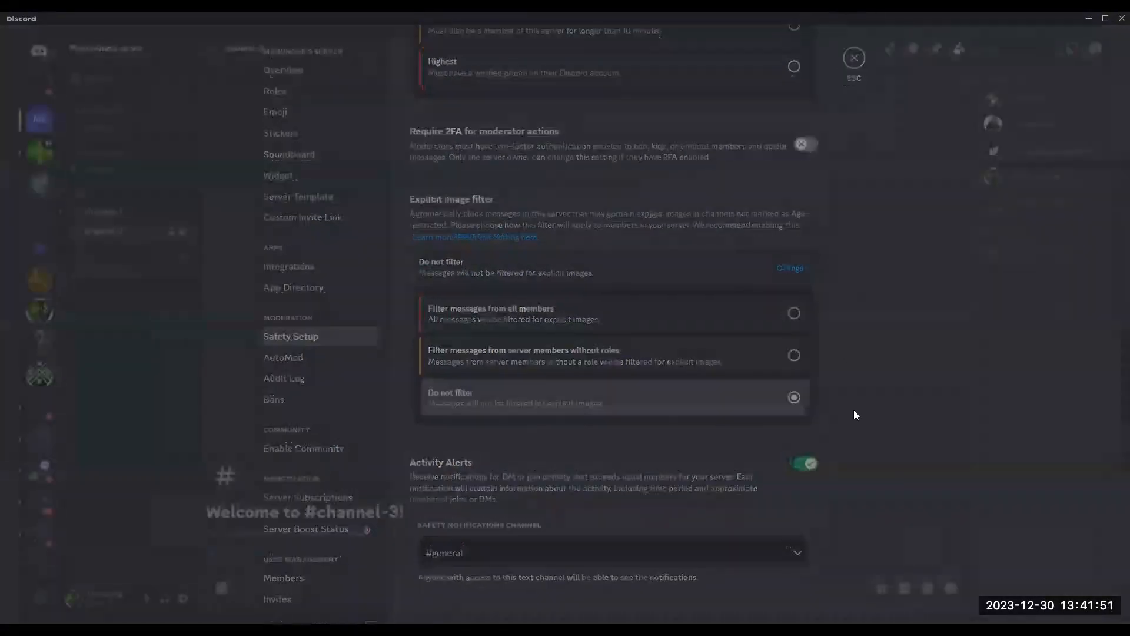
# Step: Open channel-1 and send the message "testing 5"
pyautogui.click(88, 207)
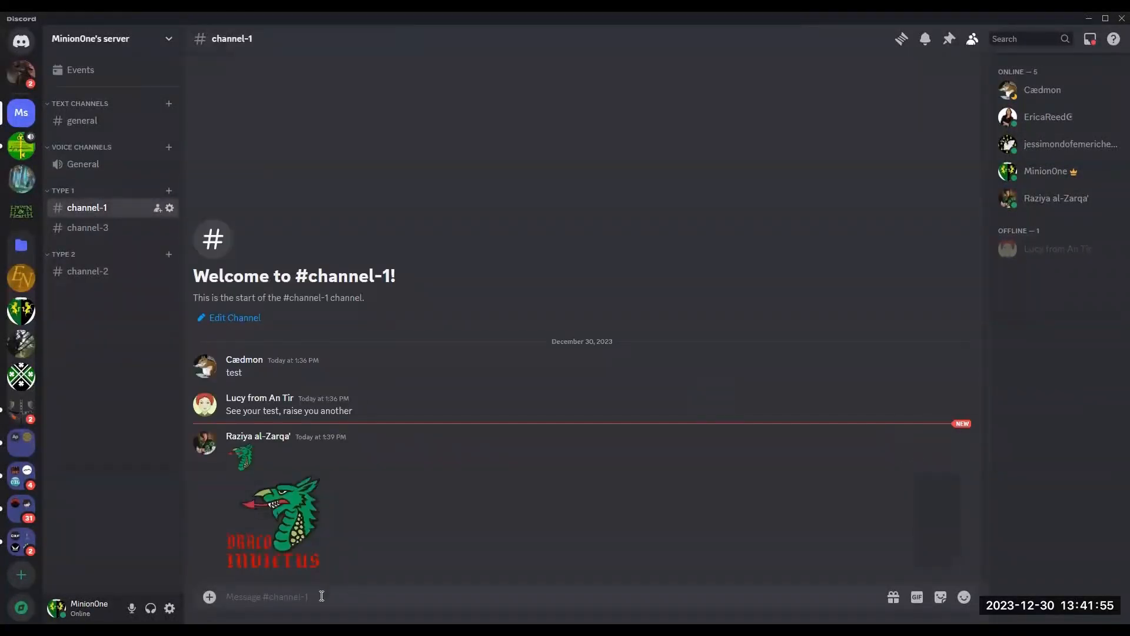
pyautogui.write('testing 5')
pyautogui.press('Return')
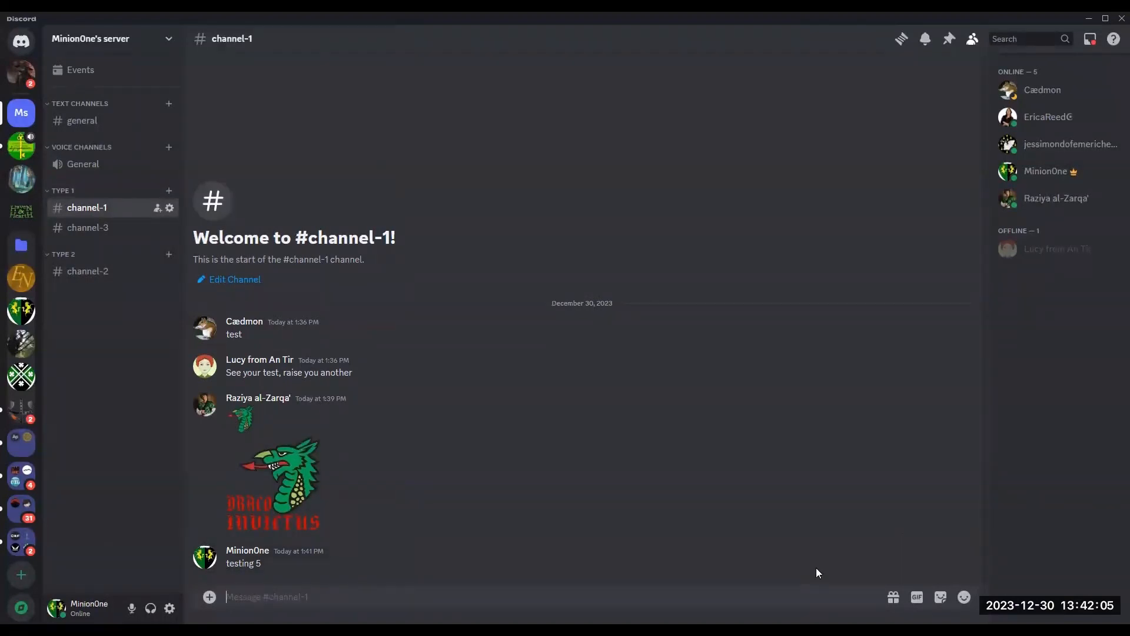
# Step: Add an emoji reaction to the dragon image message in channel-1
pyautogui.moveTo(955, 563)
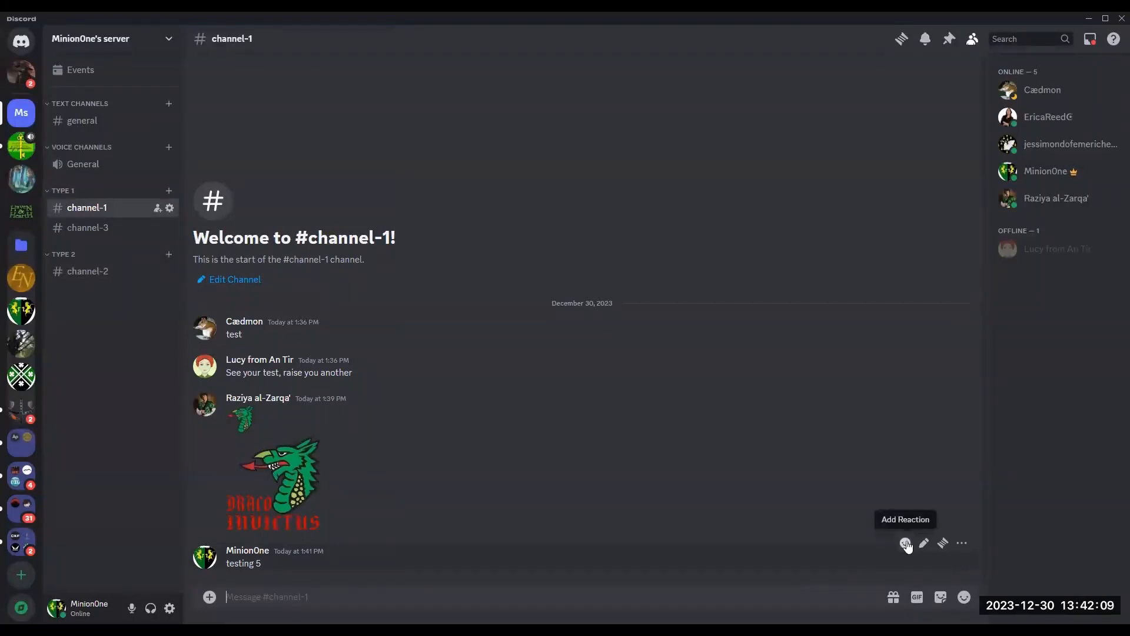
pyautogui.moveTo(913, 482)
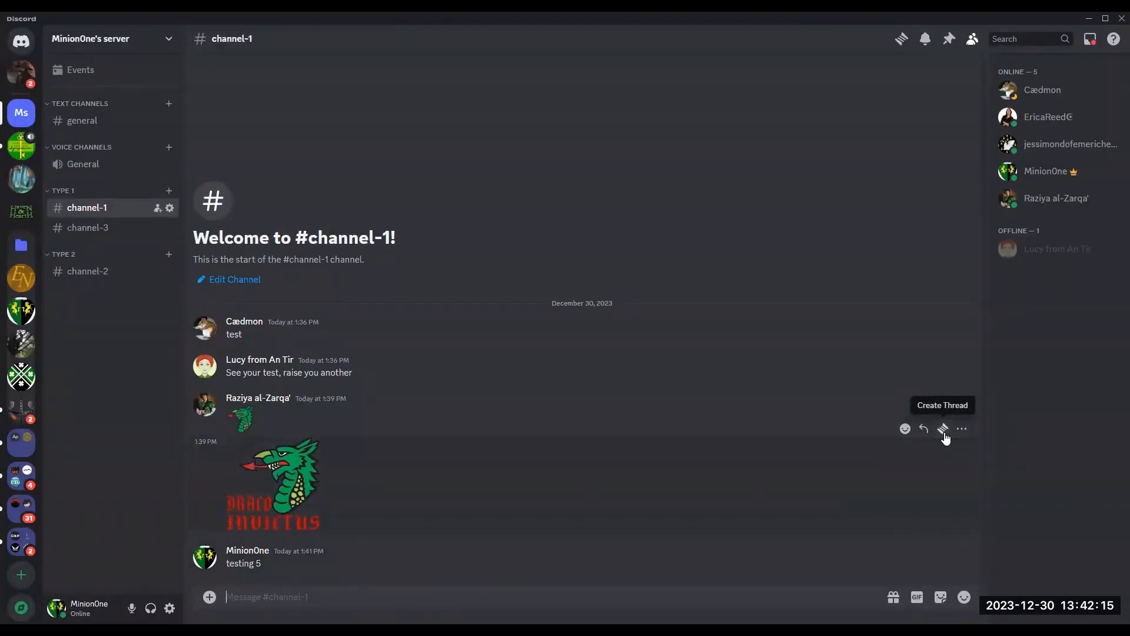
pyautogui.click(965, 431)
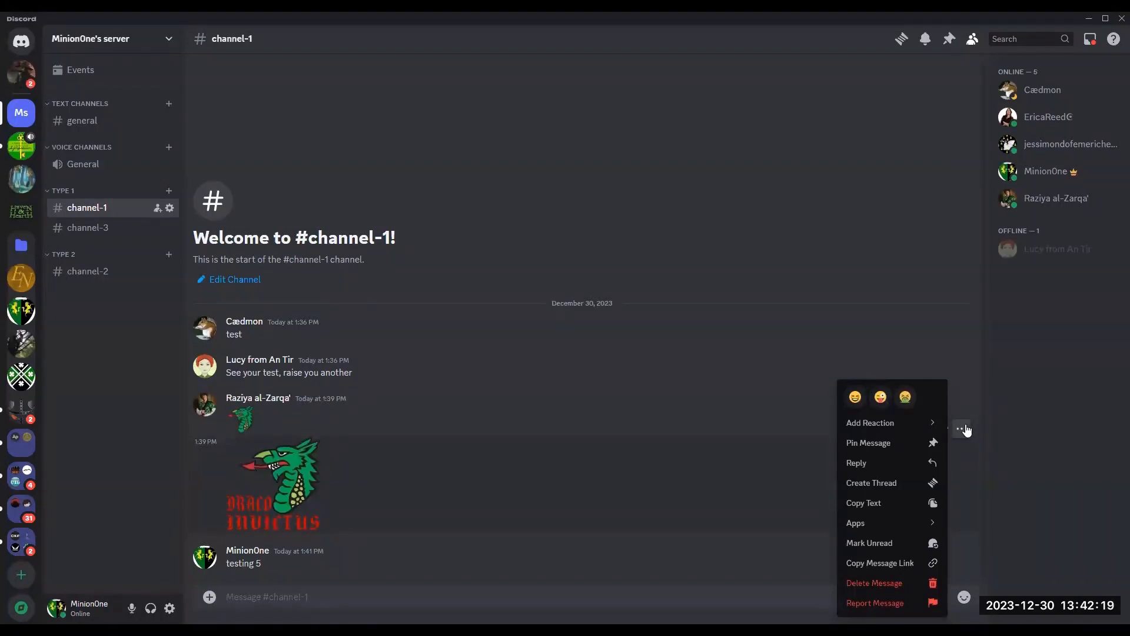
pyautogui.moveTo(919, 425)
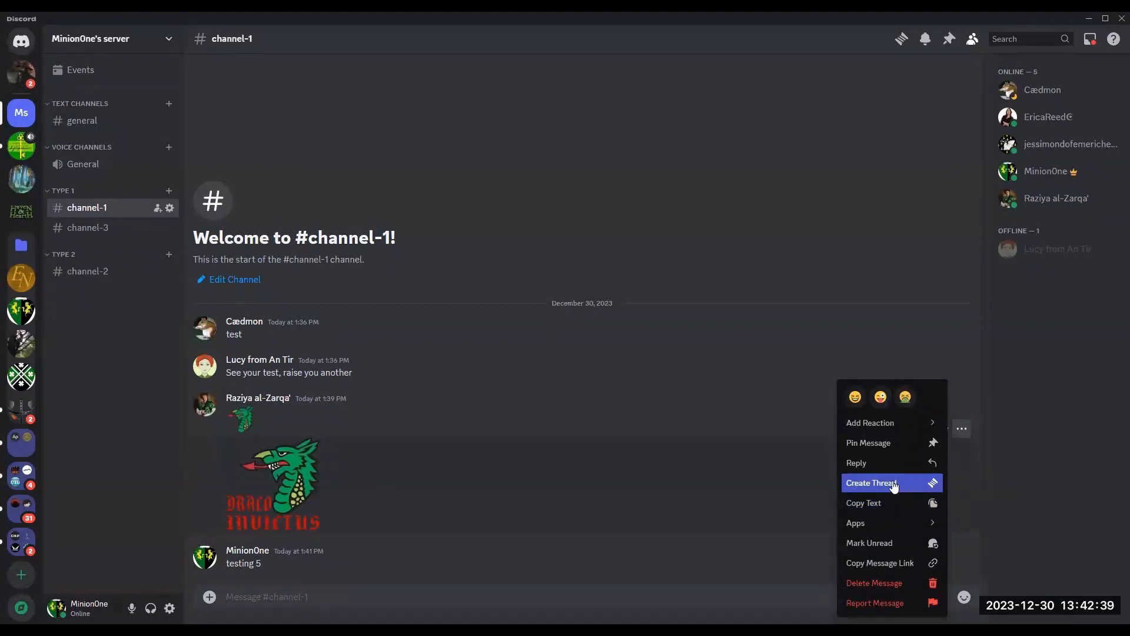
pyautogui.click(907, 406)
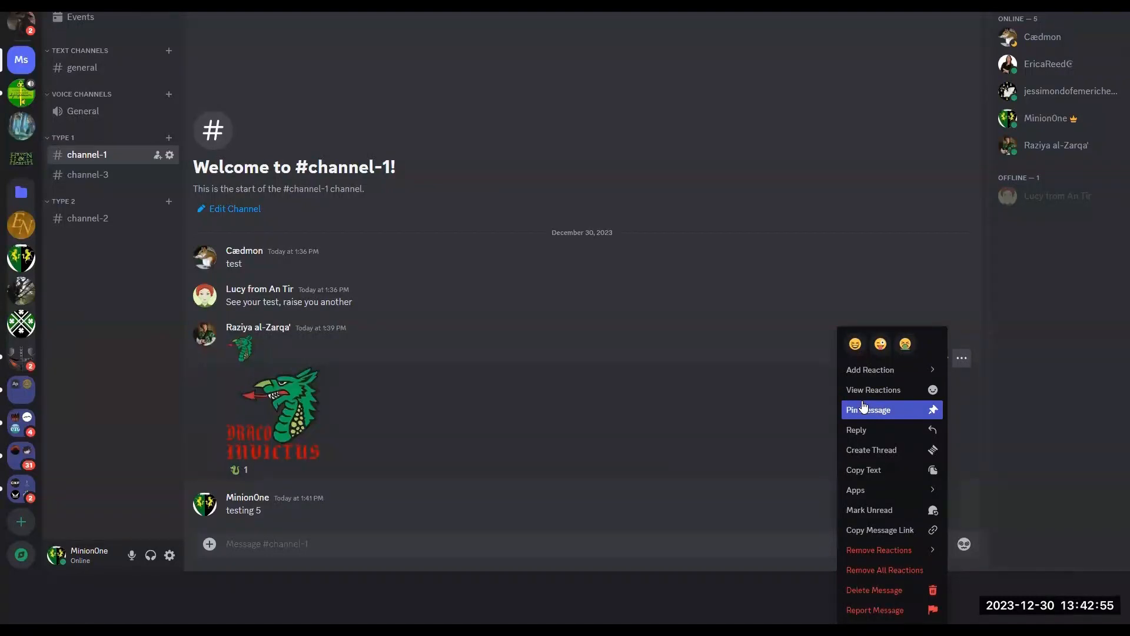
pyautogui.click(749, 418)
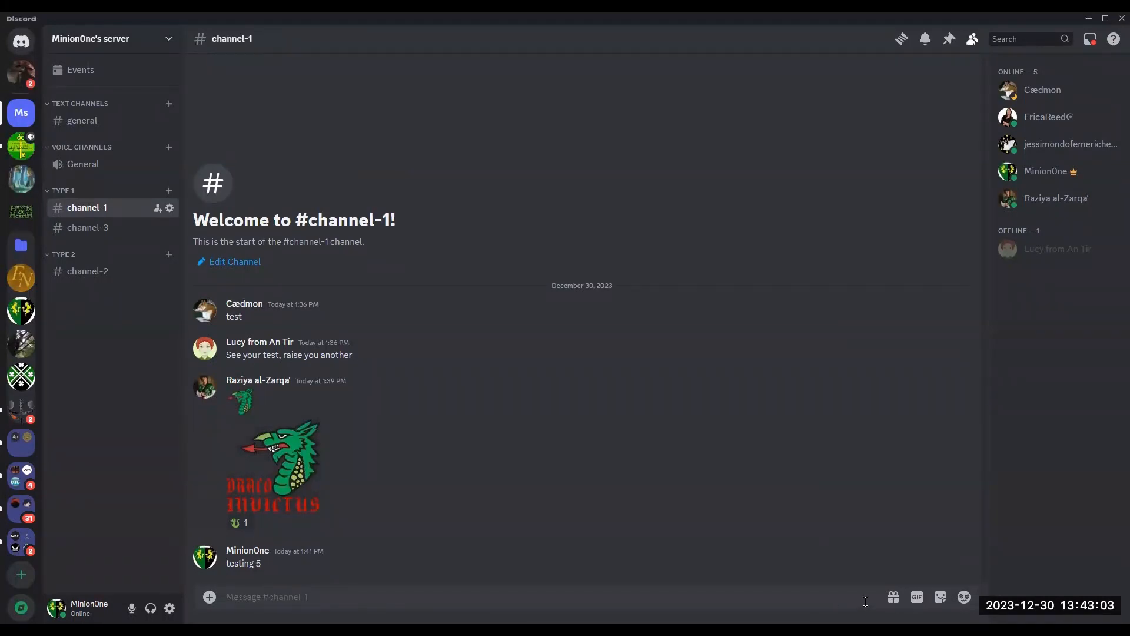
# Step: Delete the "testing 5" message
pyautogui.moveTo(923, 561)
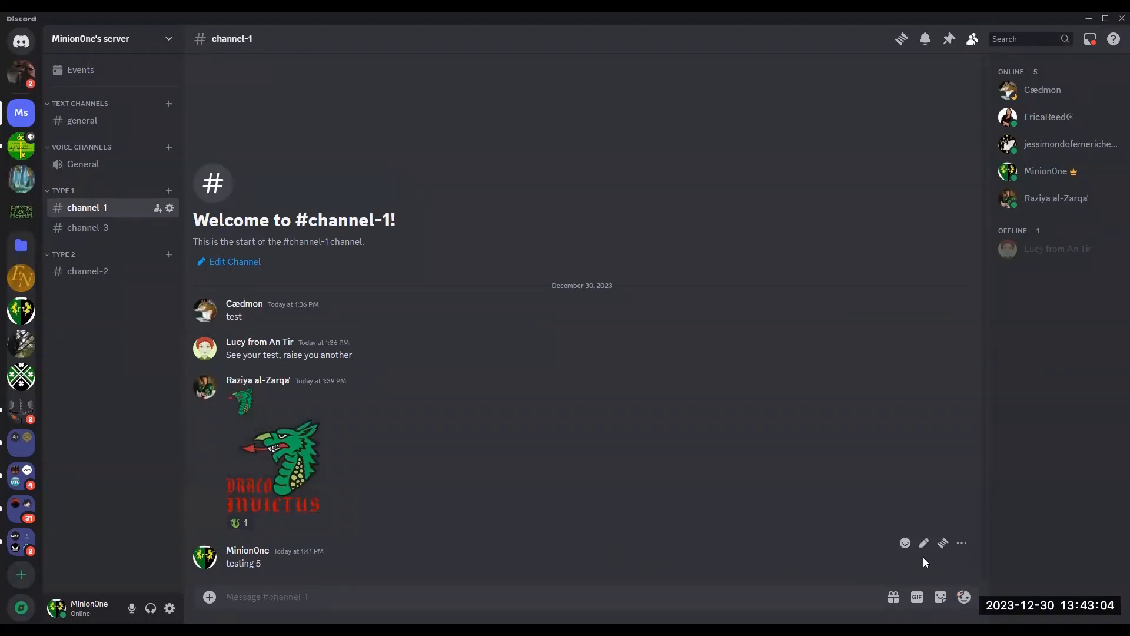
pyautogui.click(963, 544)
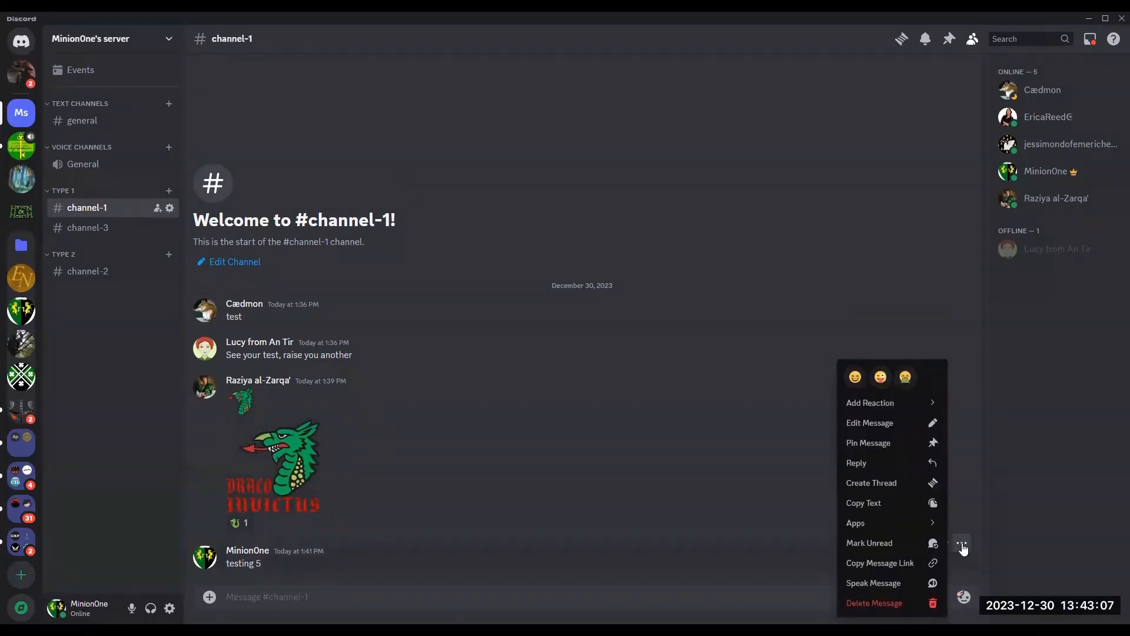
pyautogui.click(888, 606)
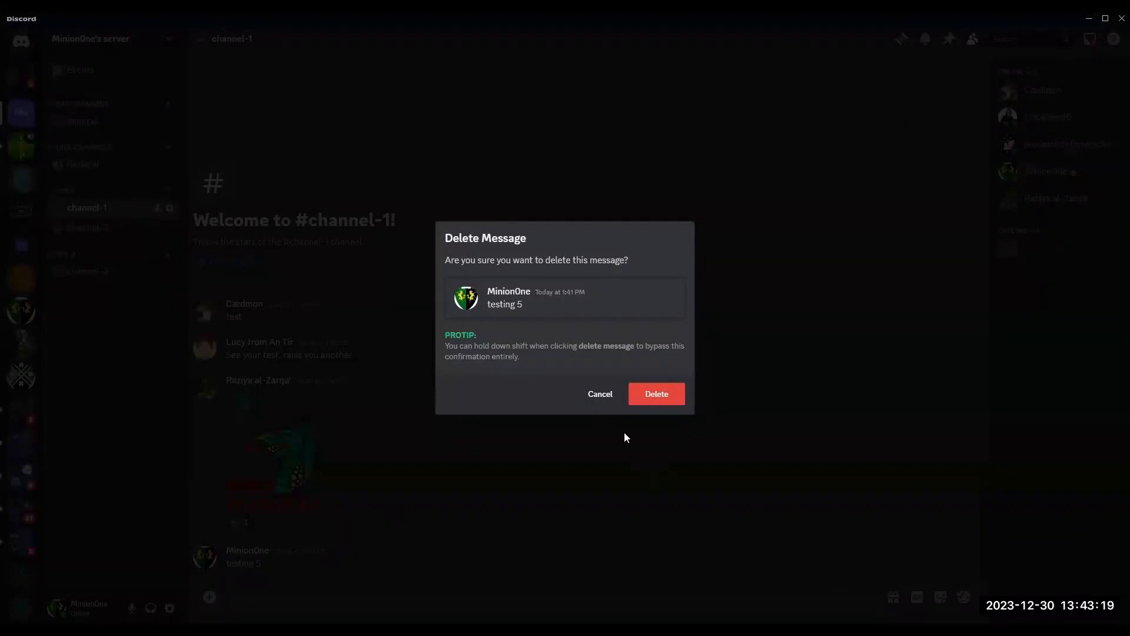
pyautogui.click(656, 395)
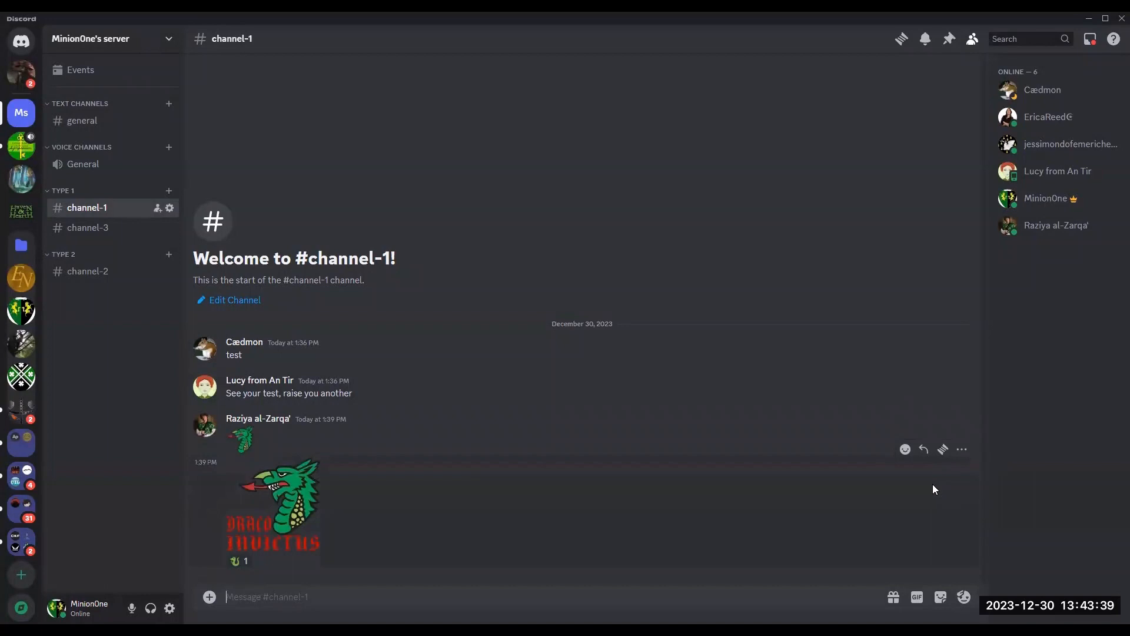
# Step: Create a thread on the dragon image message, post "reply" in it, and close the thread panel
pyautogui.click(943, 452)
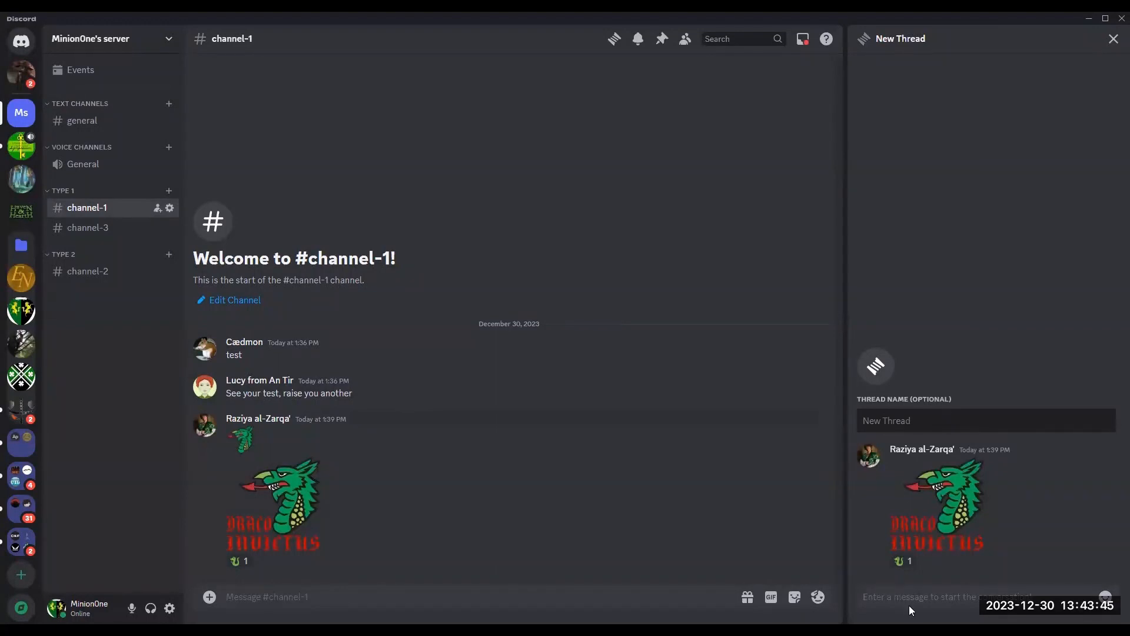
pyautogui.write('reply')
pyautogui.press('Return')
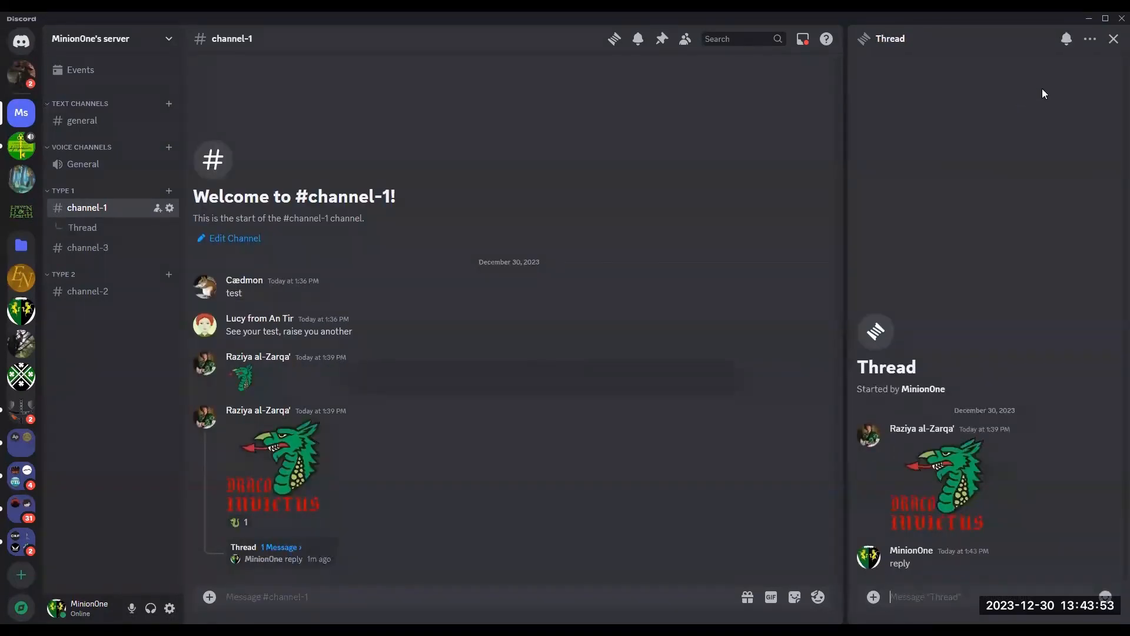
pyautogui.click(1113, 39)
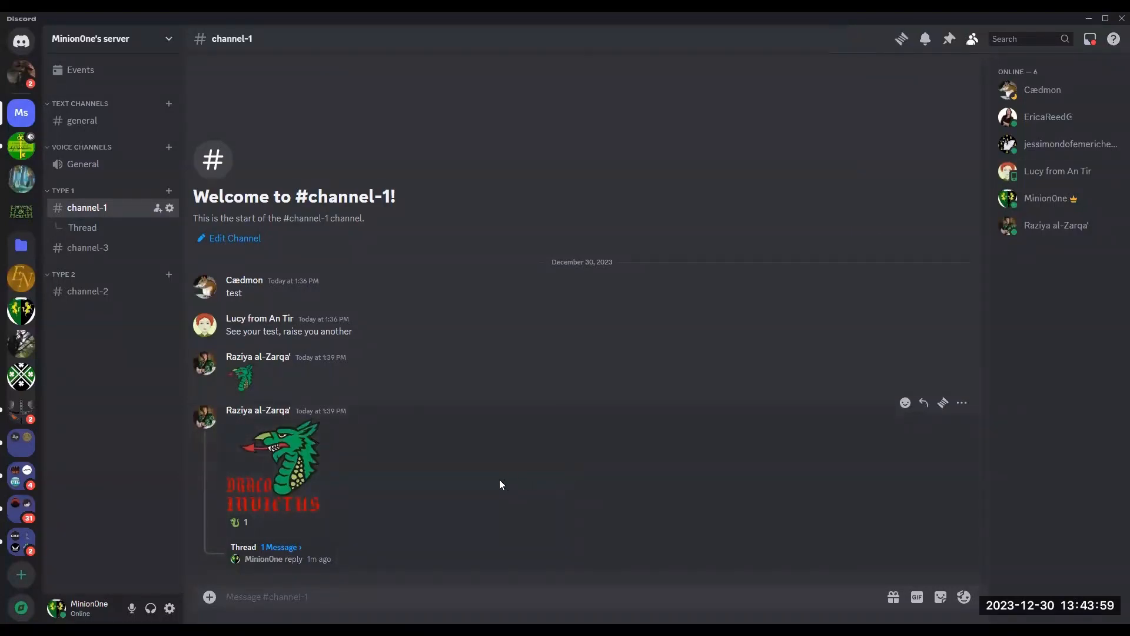
# Step: Pin the small dragon emoji message in channel-1
pyautogui.click(280, 549)
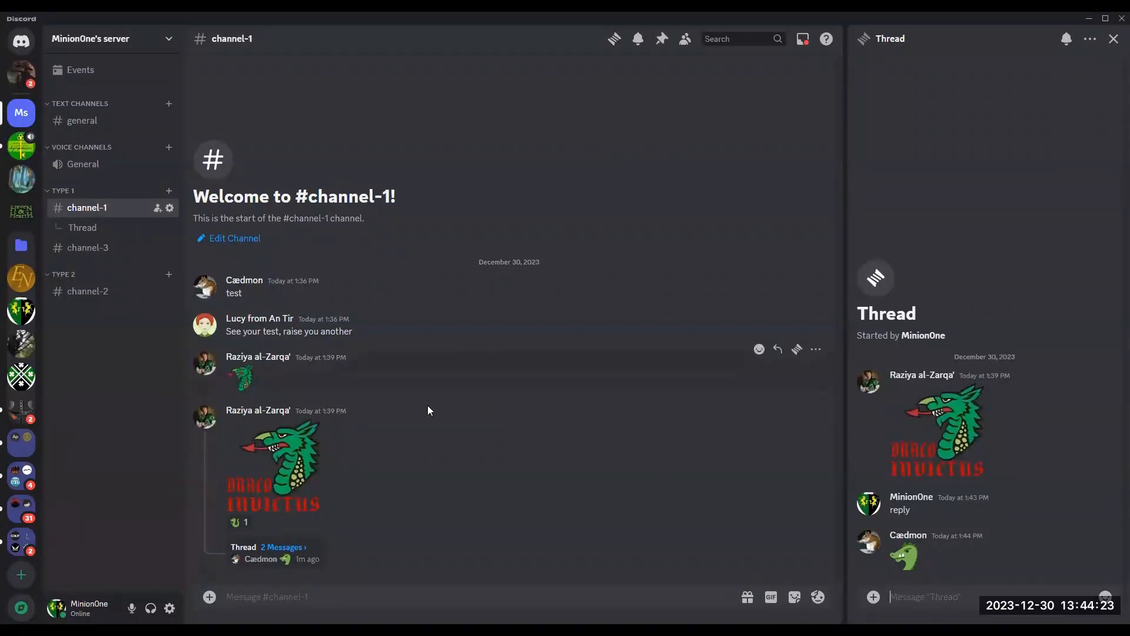
pyautogui.click(815, 351)
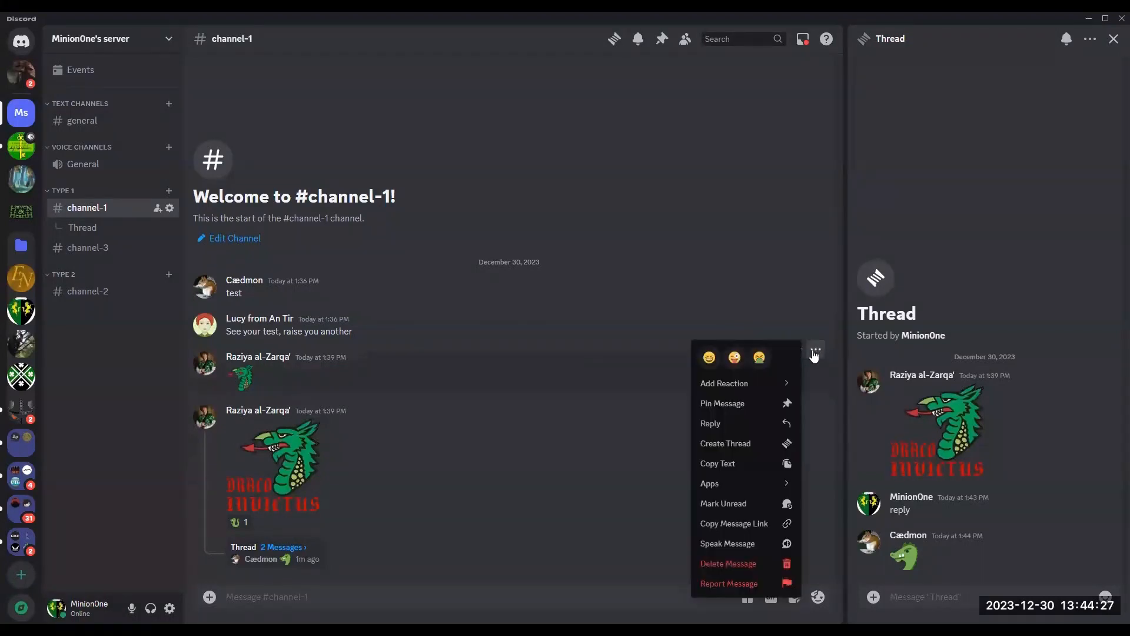
pyautogui.click(744, 412)
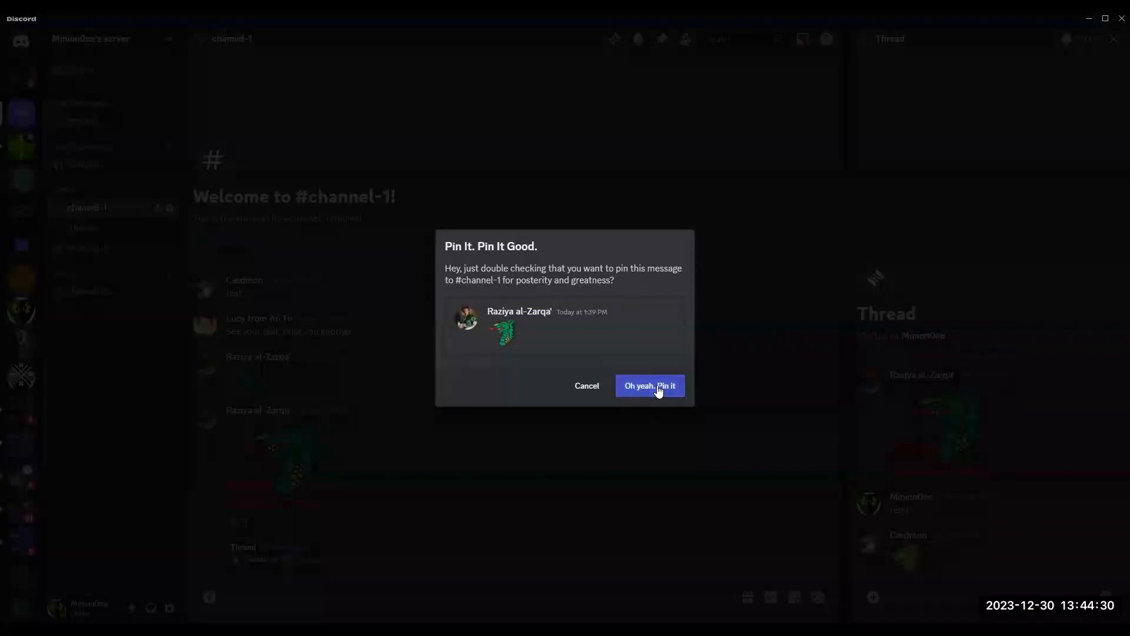
pyautogui.click(658, 388)
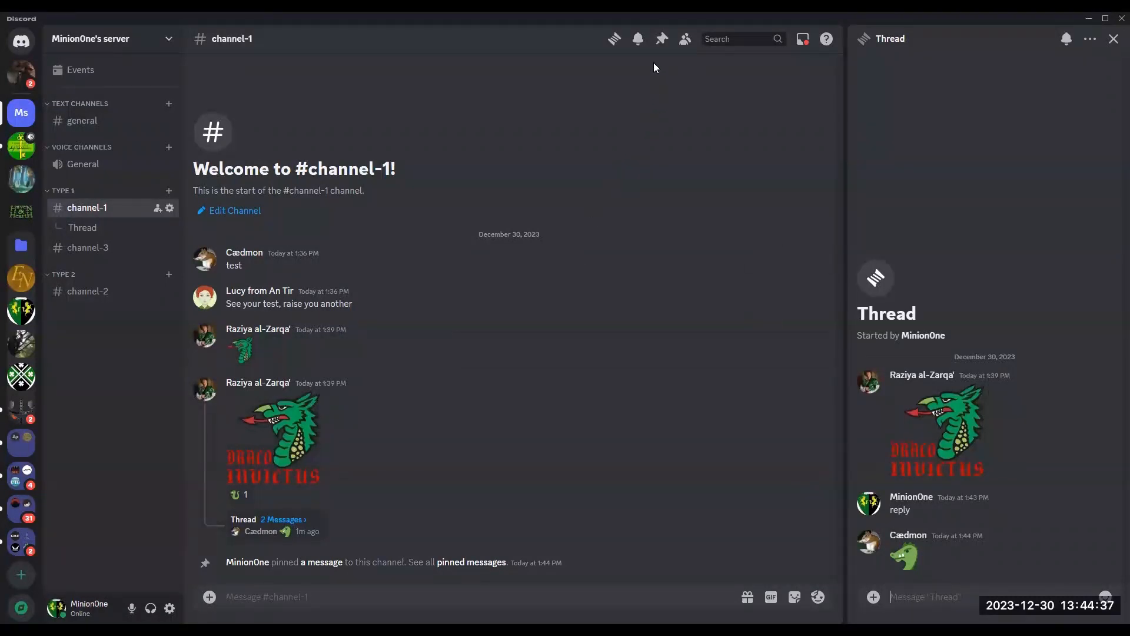
# Step: Browse channel-1's pinned messages, member list, notification settings and threads list
pyautogui.click(662, 44)
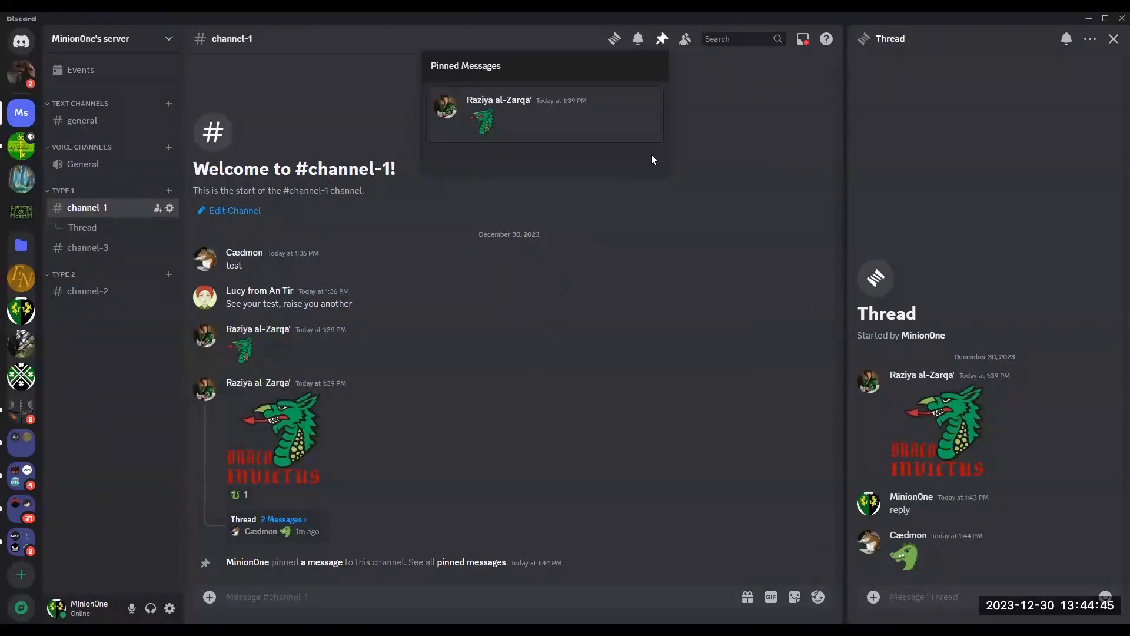
pyautogui.click(662, 38)
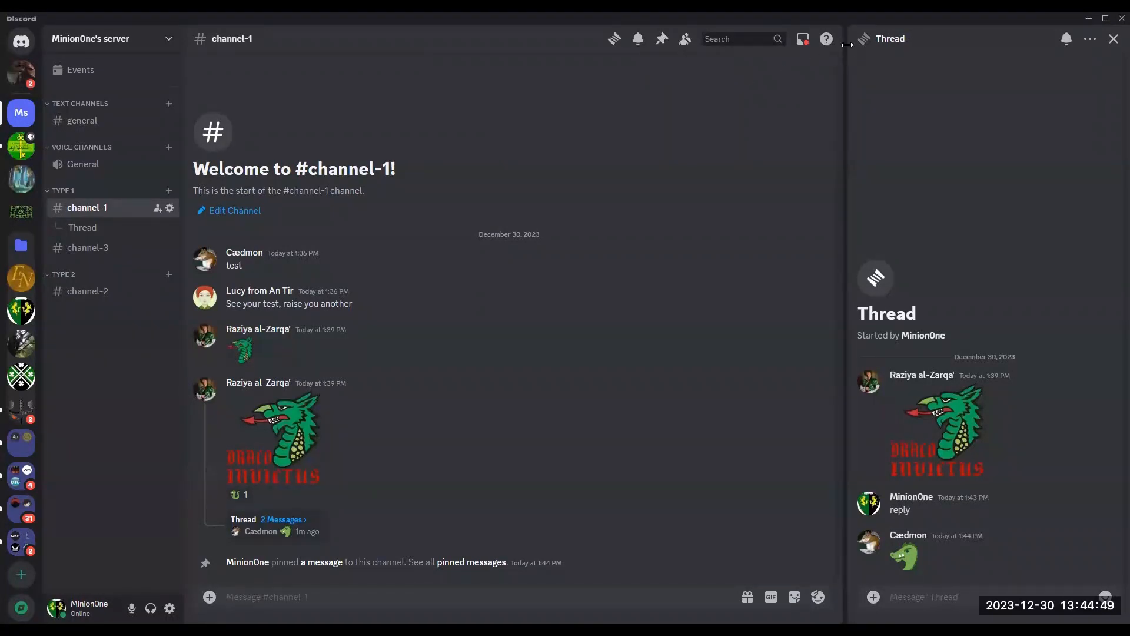
pyautogui.click(1113, 38)
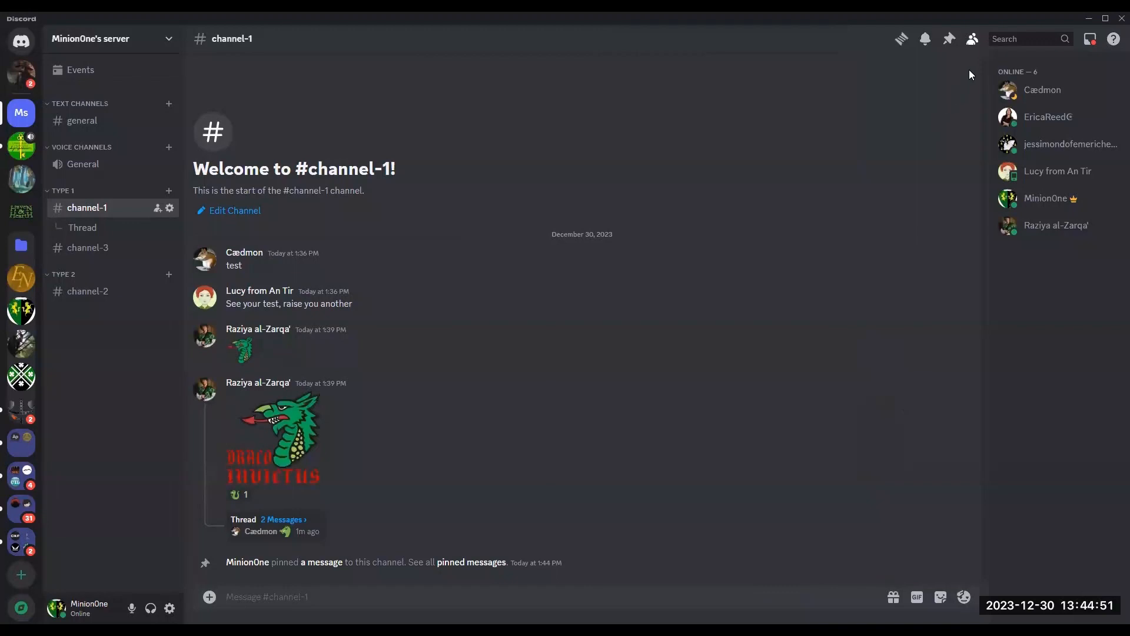
pyautogui.click(974, 43)
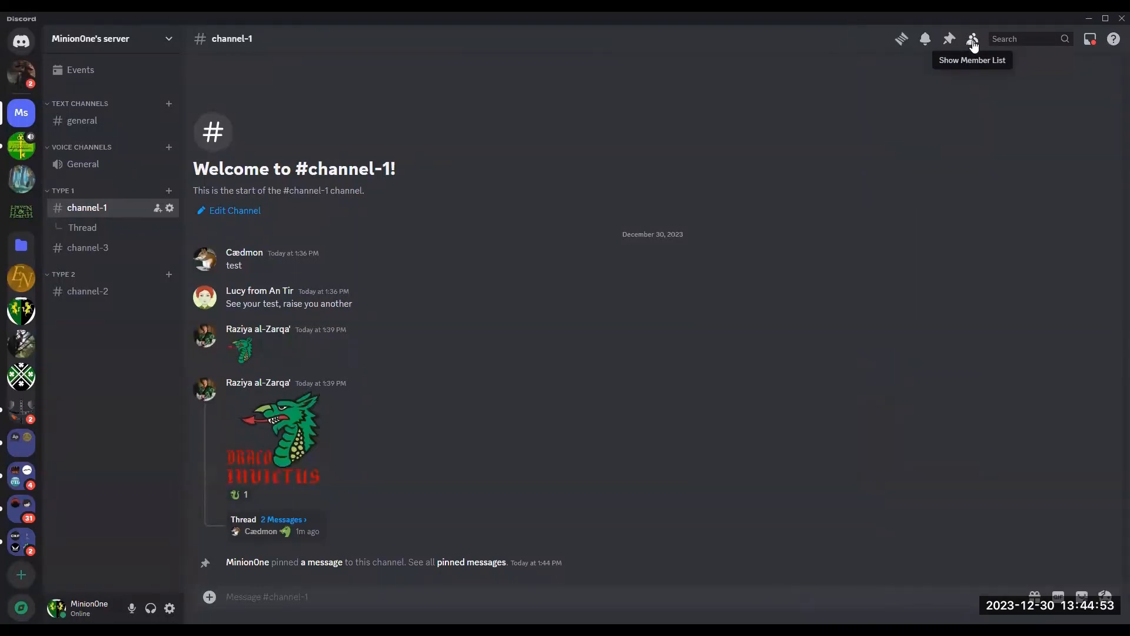
pyautogui.click(973, 42)
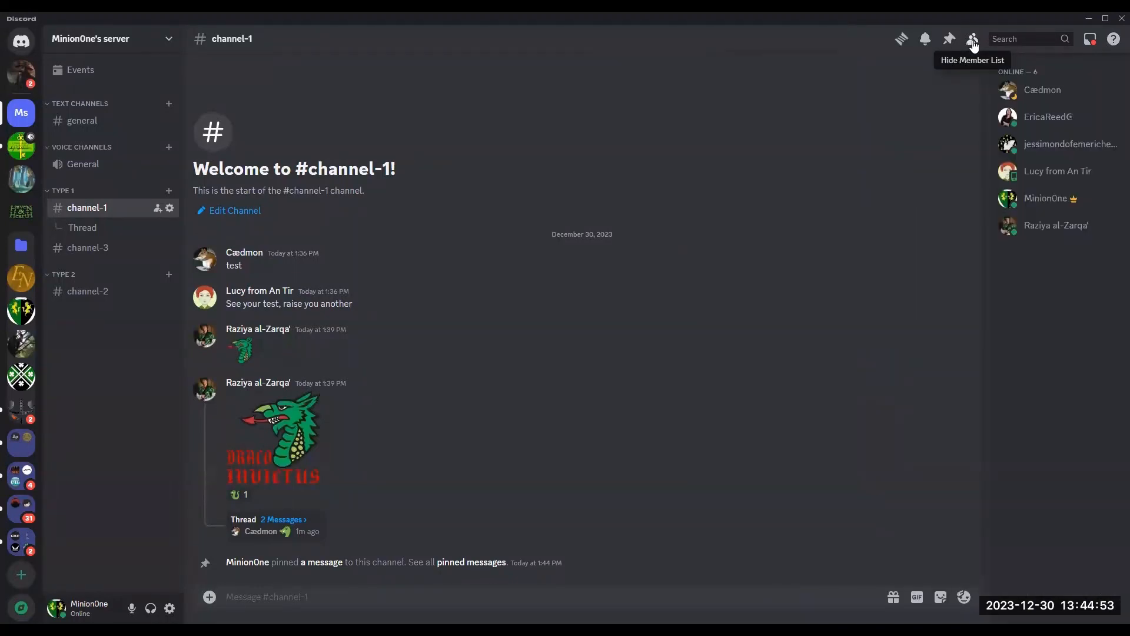
pyautogui.click(925, 40)
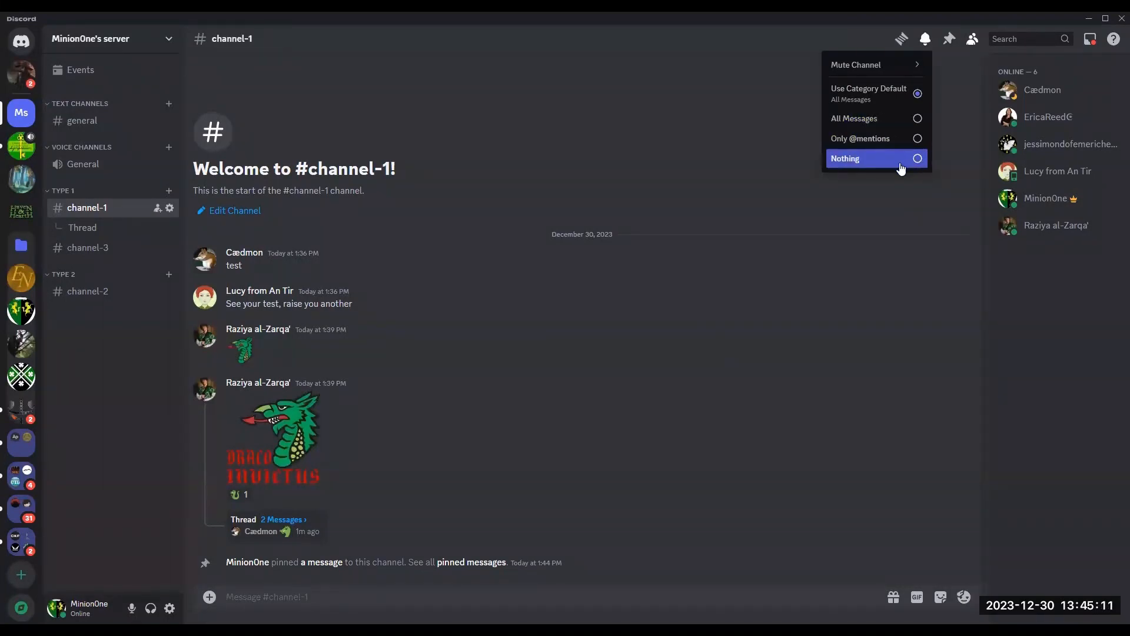
pyautogui.click(901, 39)
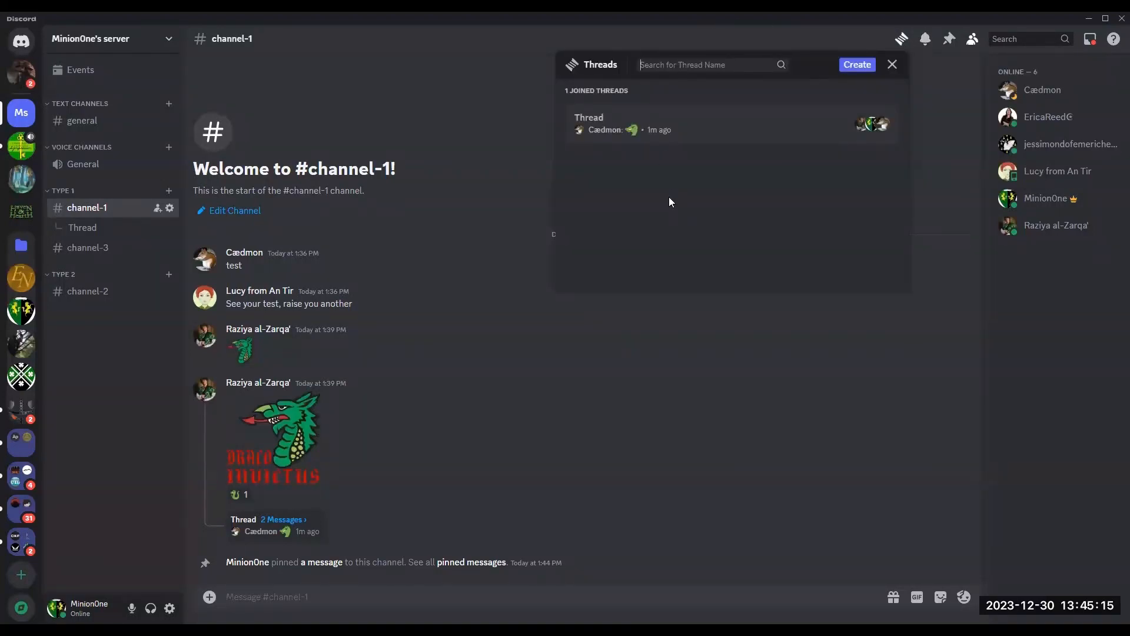
pyautogui.click(892, 64)
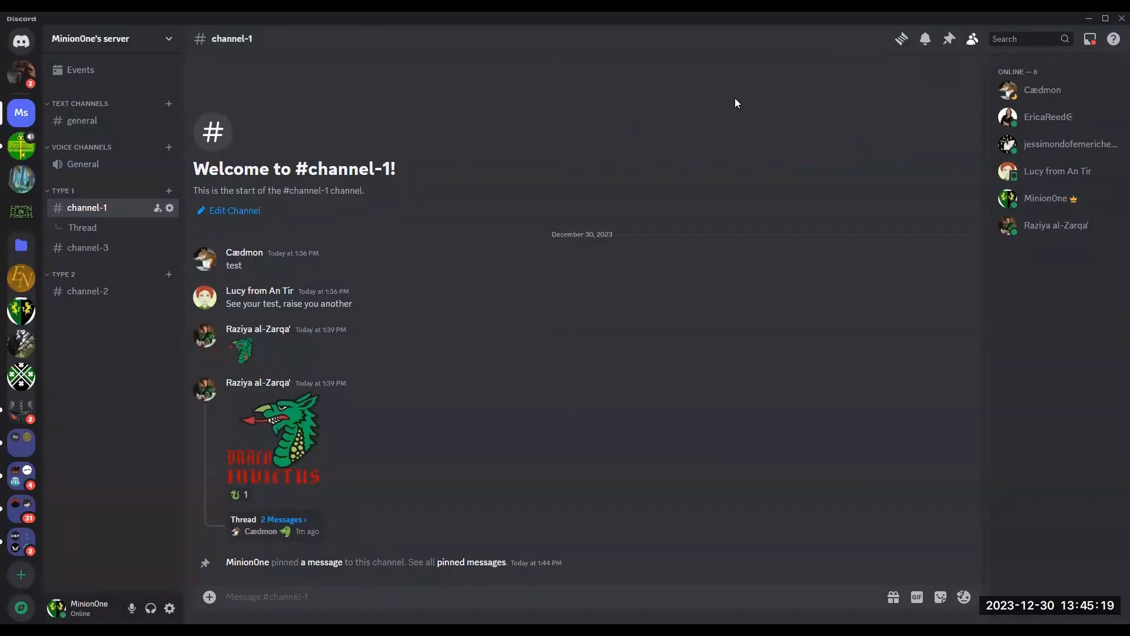